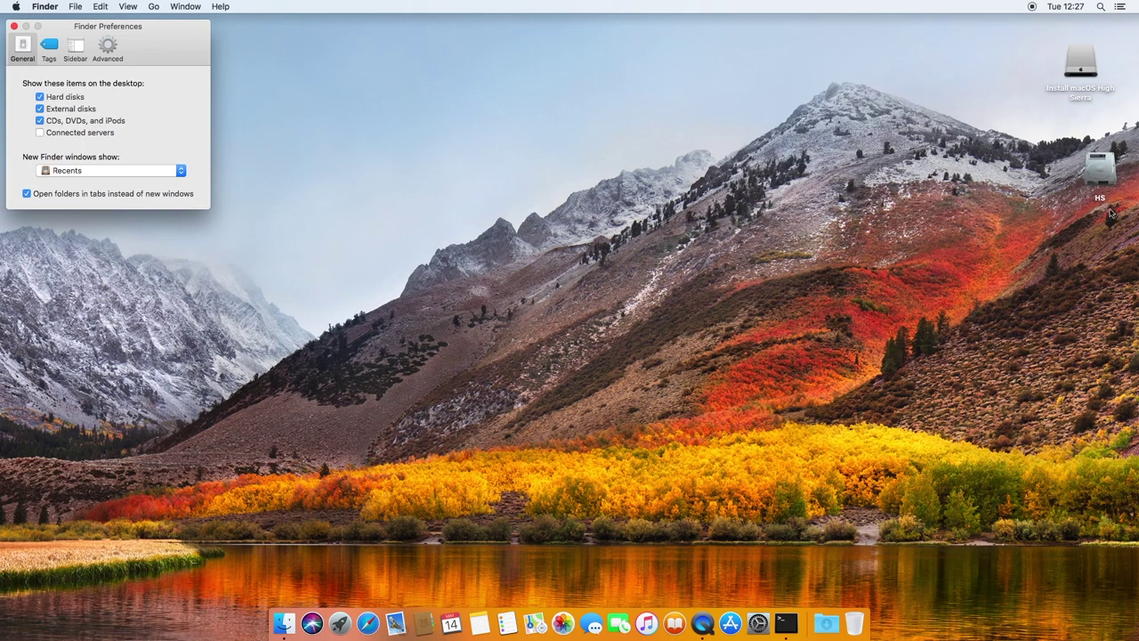
Step: Reposition the HS disk icon below the installer drive on the desktop and close the Finder Preferences window
{"action": "mouse_move", "coordinate": [1096, 169]}
{"action": "left_mouse_down"}
{"action": "mouse_move", "coordinate": [1074, 177]}
{"action": "mouse_move", "coordinate": [1085, 153]}
{"action": "left_mouse_up"}
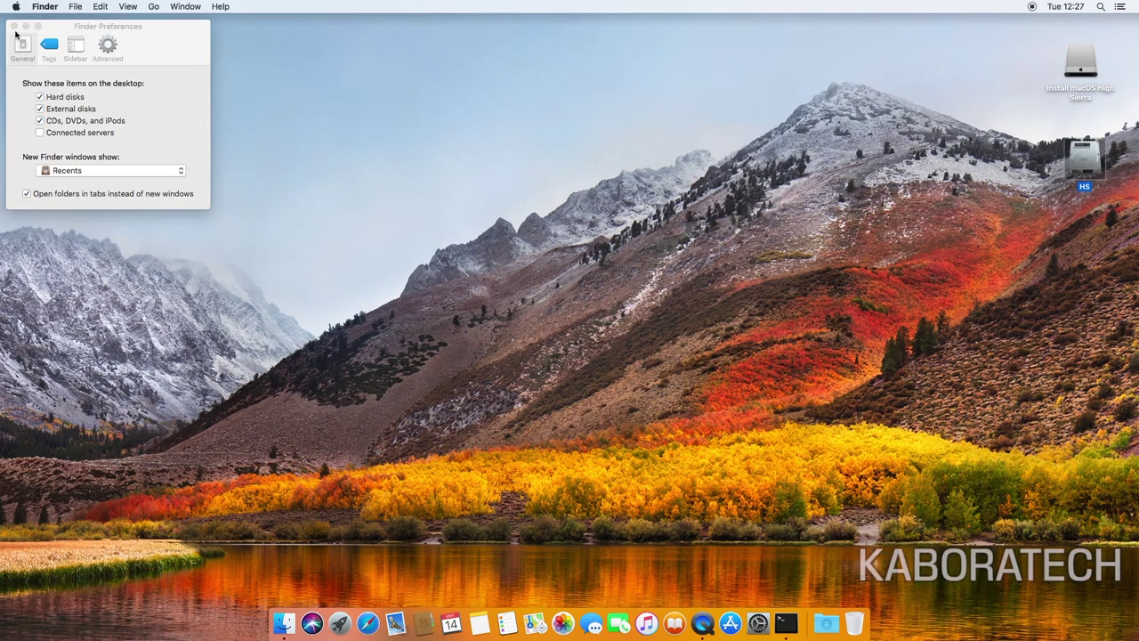
{"action": "left_click", "coordinate": [13, 26]}
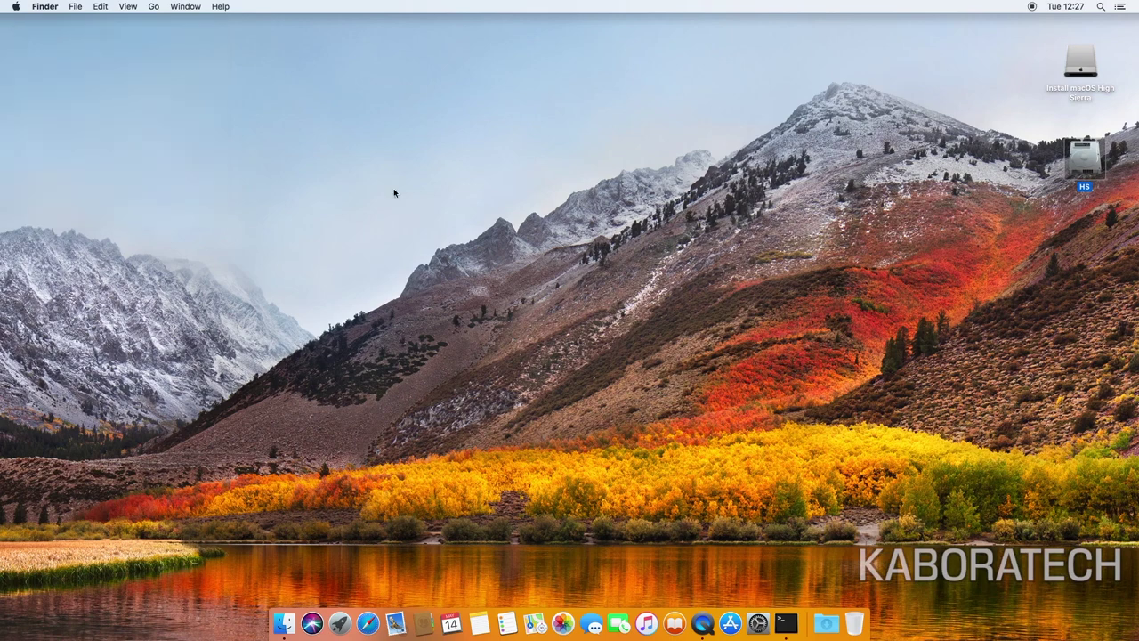
Step: Review the system overview, displays, storage, memory, support and service information in About This Mac, and close it
{"action": "left_click", "coordinate": [16, 8]}
{"action": "left_click", "coordinate": [32, 23]}
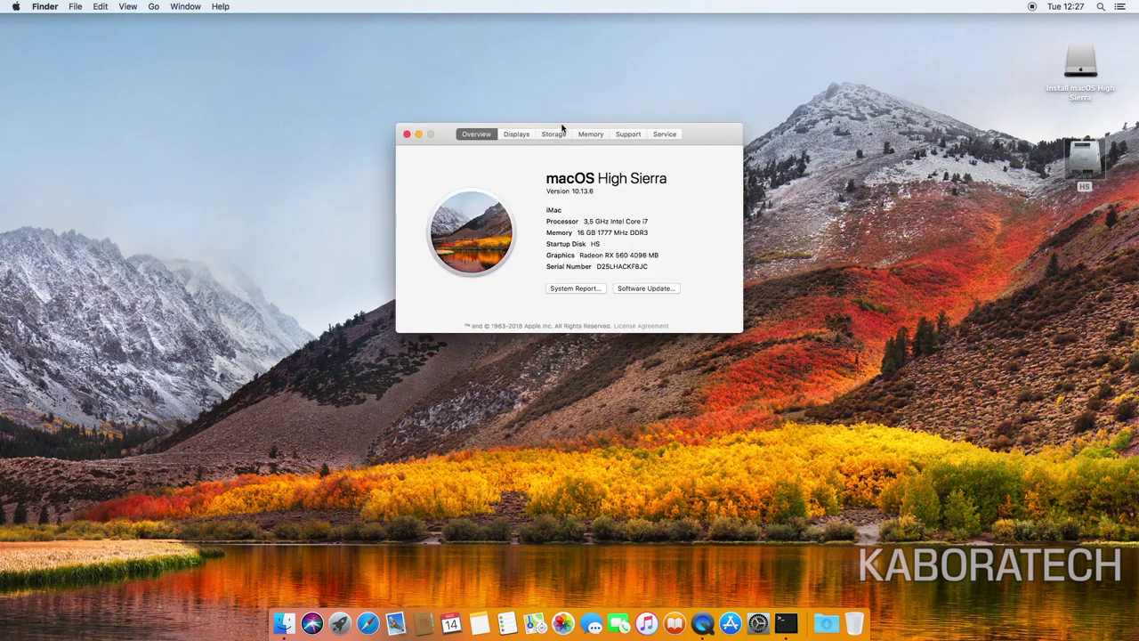
{"action": "left_click_drag", "start_coordinate": [561, 127], "coordinate": [282, 34]}
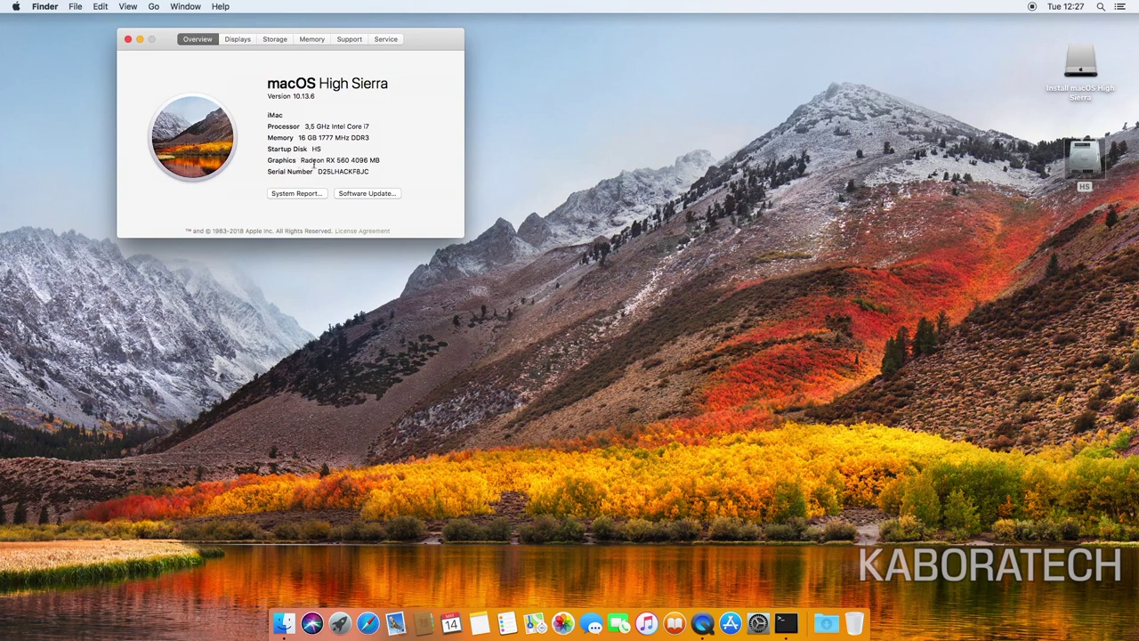
{"action": "left_click", "coordinate": [235, 40]}
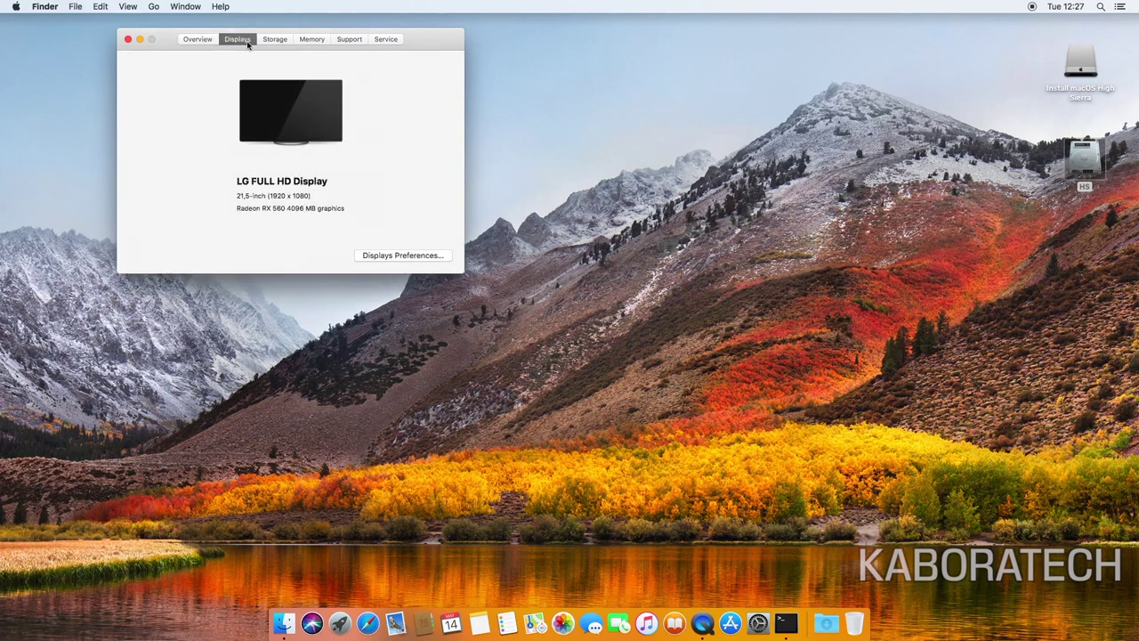
{"action": "left_click", "coordinate": [277, 41]}
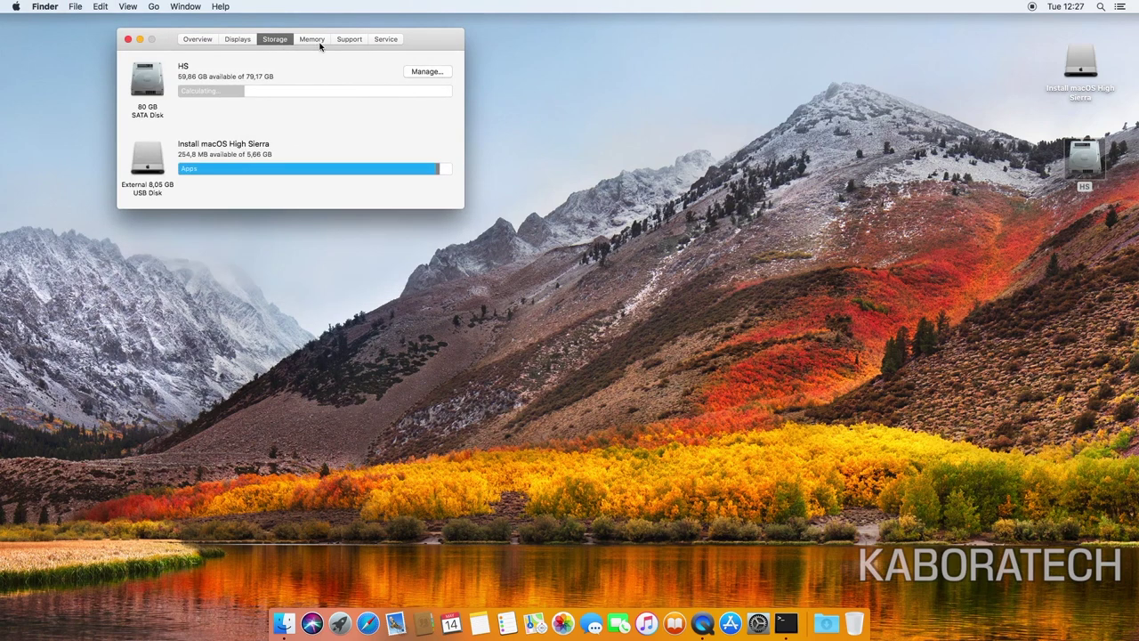
{"action": "left_click", "coordinate": [319, 42]}
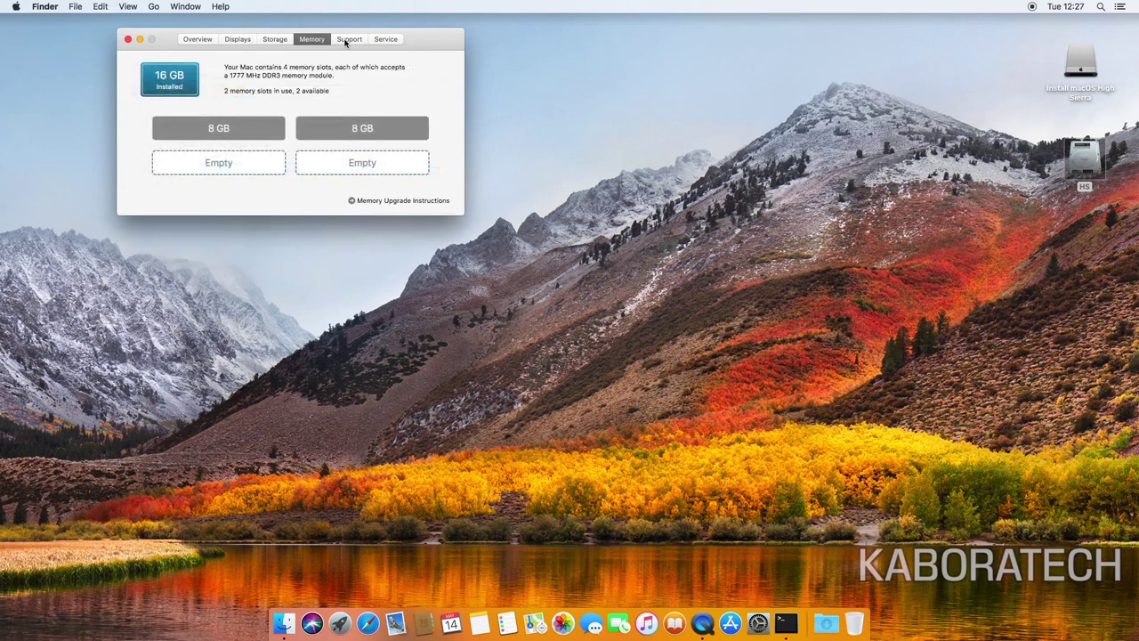
{"action": "left_click", "coordinate": [349, 40]}
{"action": "left_click", "coordinate": [389, 39]}
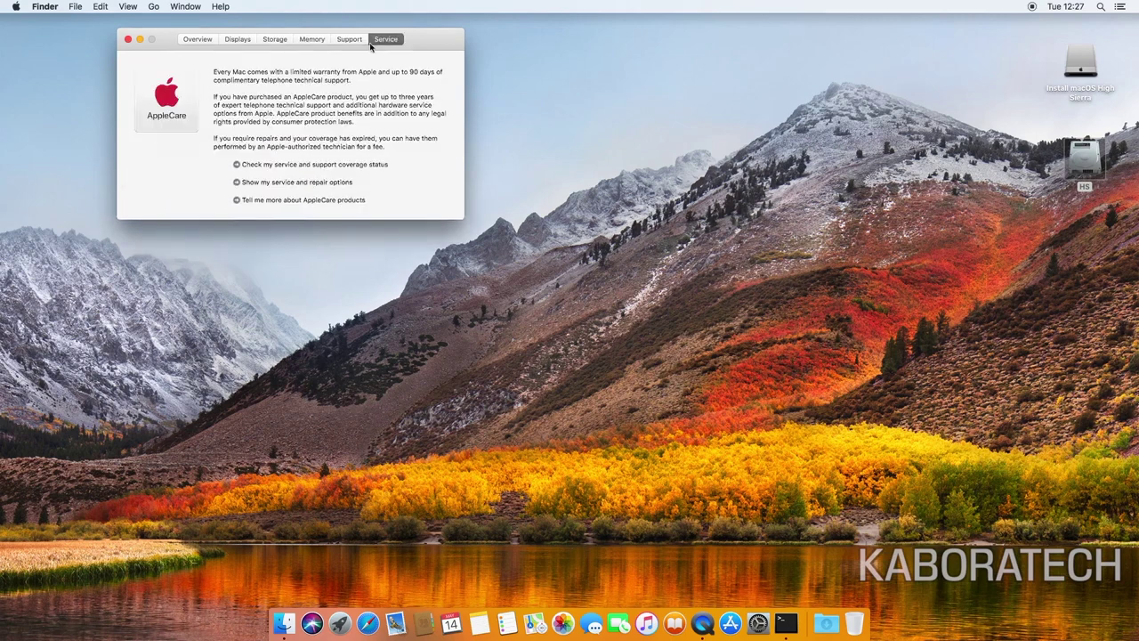
{"action": "left_click", "coordinate": [128, 39]}
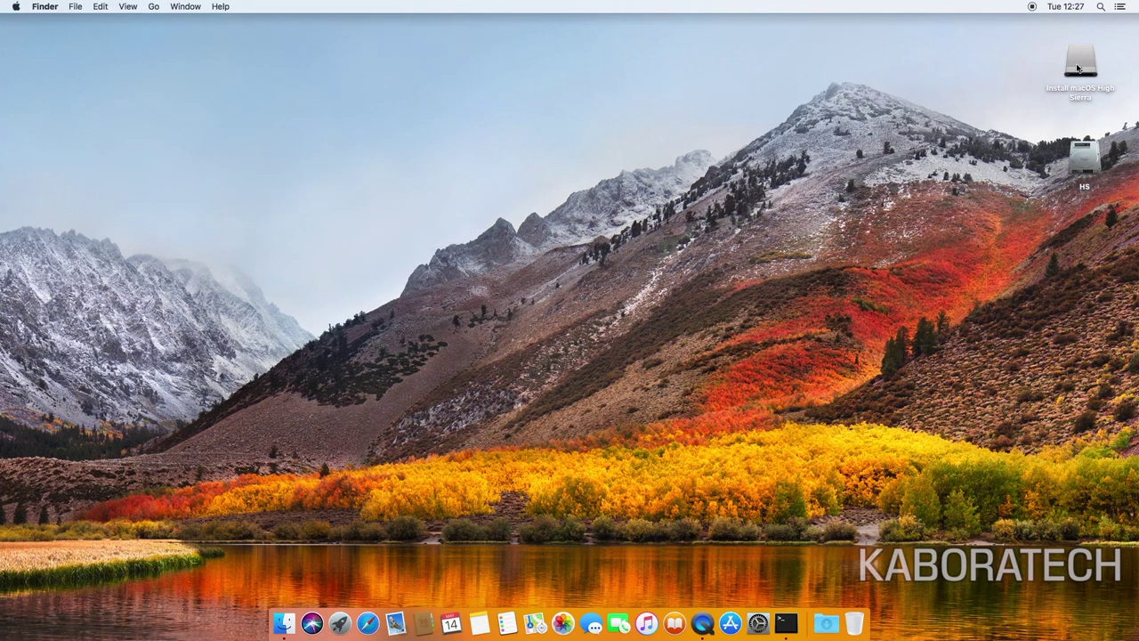
Step: Rearrange the desktop drive icons so HS sits above Install macOS High Sierra
{"action": "left_click_drag", "start_coordinate": [1078, 68], "coordinate": [1079, 243]}
{"action": "left_click_drag", "start_coordinate": [1085, 160], "coordinate": [1090, 89]}
{"action": "left_click_drag", "start_coordinate": [1091, 232], "coordinate": [1083, 192]}
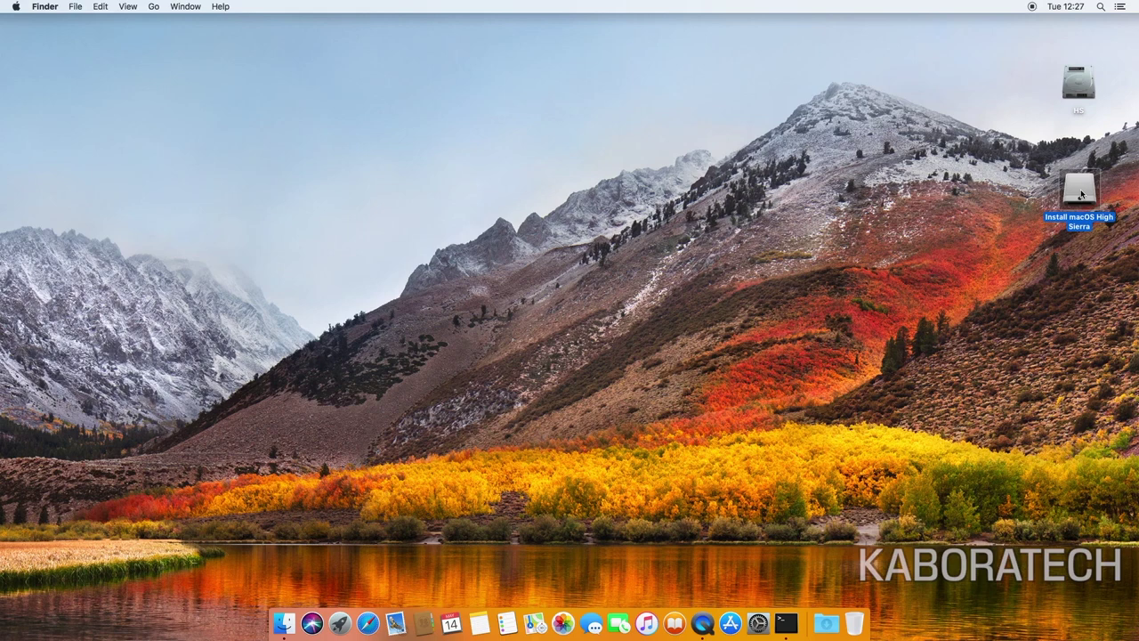
Step: Copy the ARQUIVOS folder from the Install macOS High Sierra drive to the desktop and close the drive's window
{"action": "double_click", "coordinate": [1081, 194]}
{"action": "left_click_drag", "start_coordinate": [466, 244], "coordinate": [450, 111]}
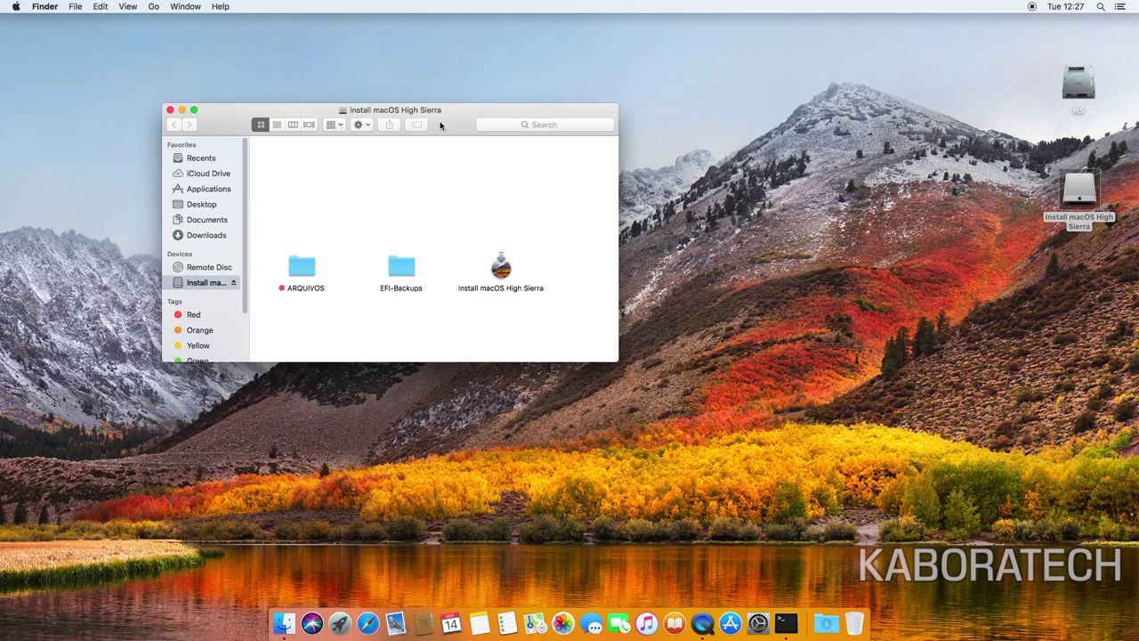
{"action": "left_click_drag", "start_coordinate": [303, 267], "coordinate": [70, 76]}
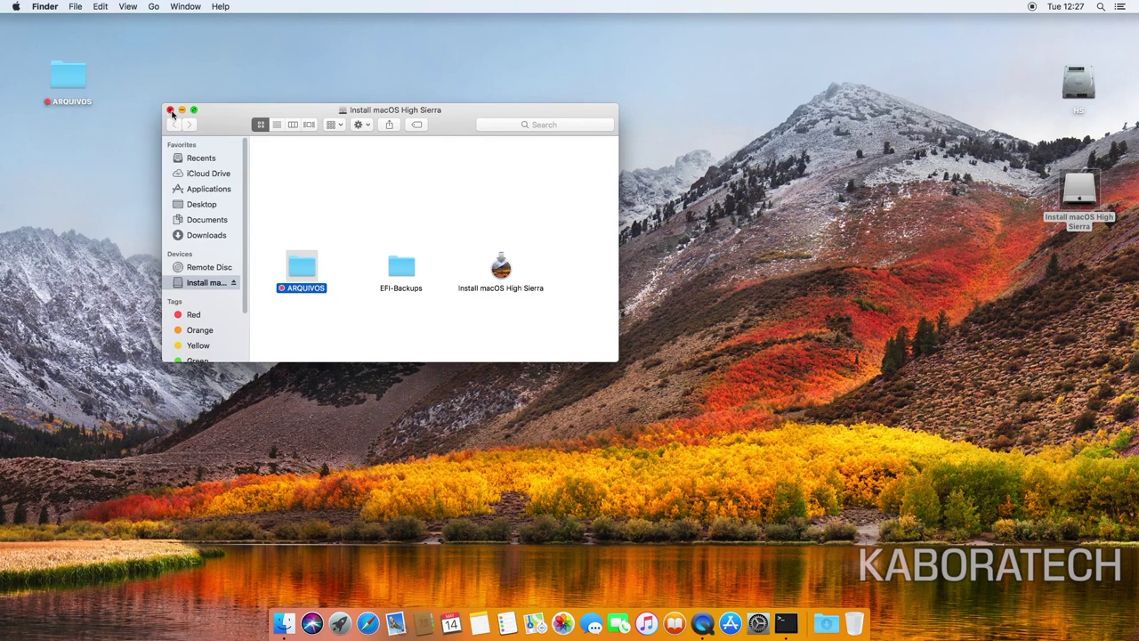
{"action": "left_click", "coordinate": [171, 110]}
Step: Open the KEXTS folder inside the desktop ARQUIVOS folder as a list and expand its LAN subfolder
{"action": "double_click", "coordinate": [68, 77]}
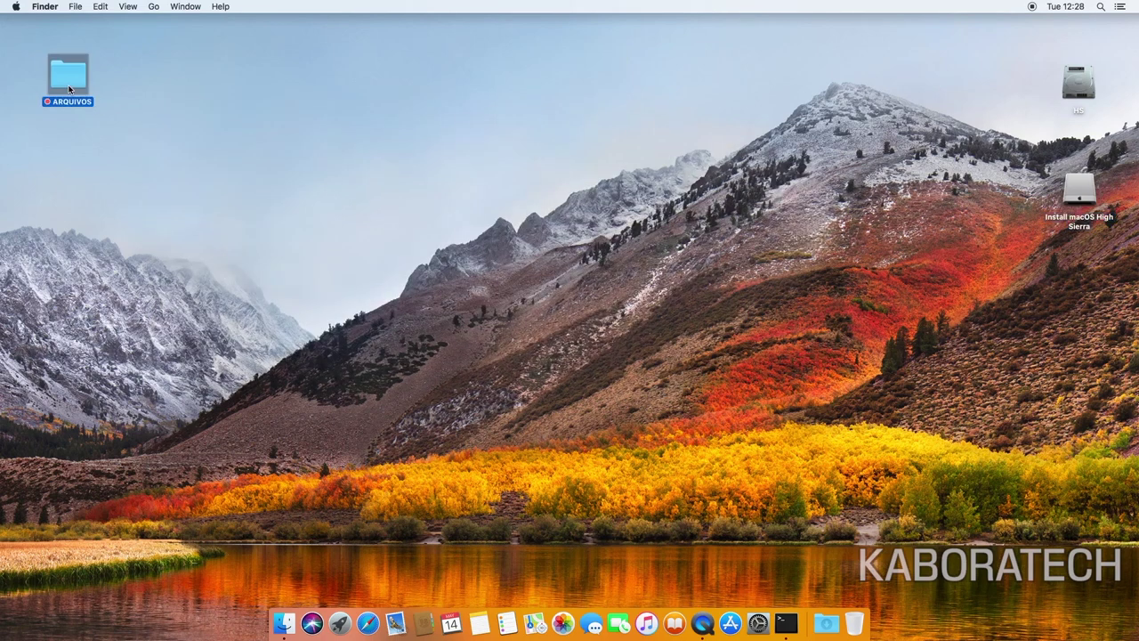
{"action": "double_click", "coordinate": [434, 334]}
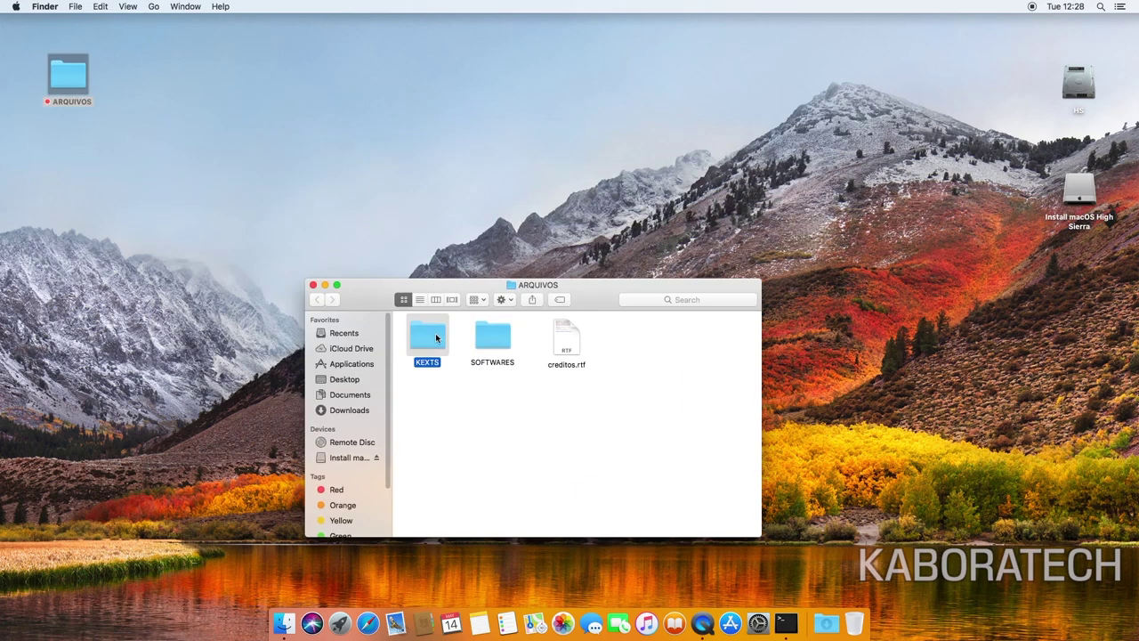
{"action": "left_click", "coordinate": [420, 300]}
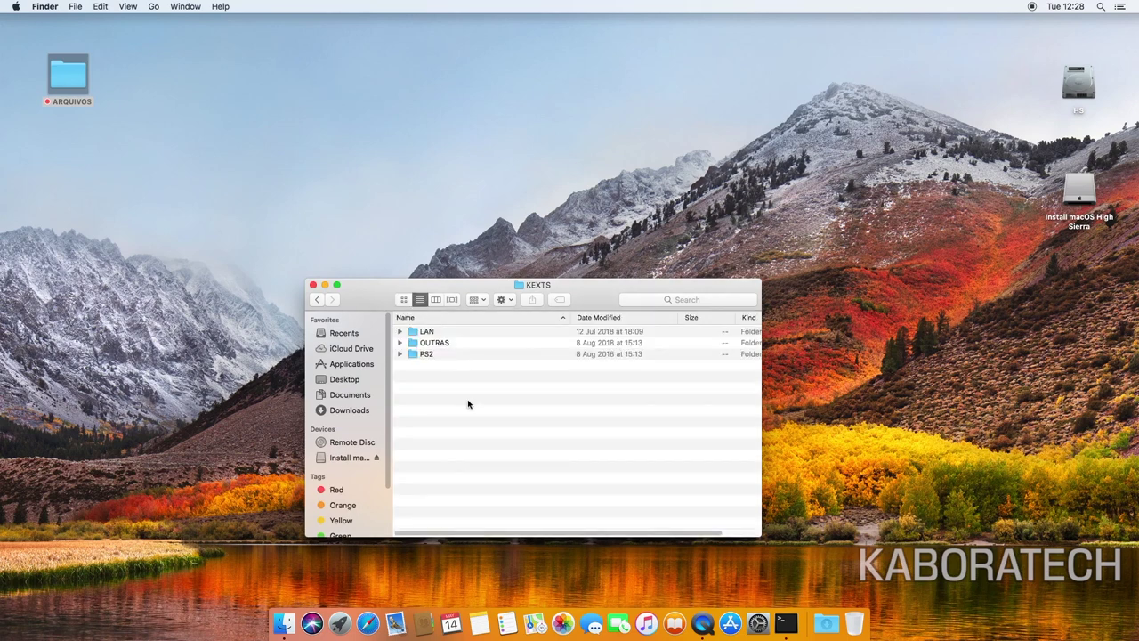
{"action": "left_click", "coordinate": [400, 332]}
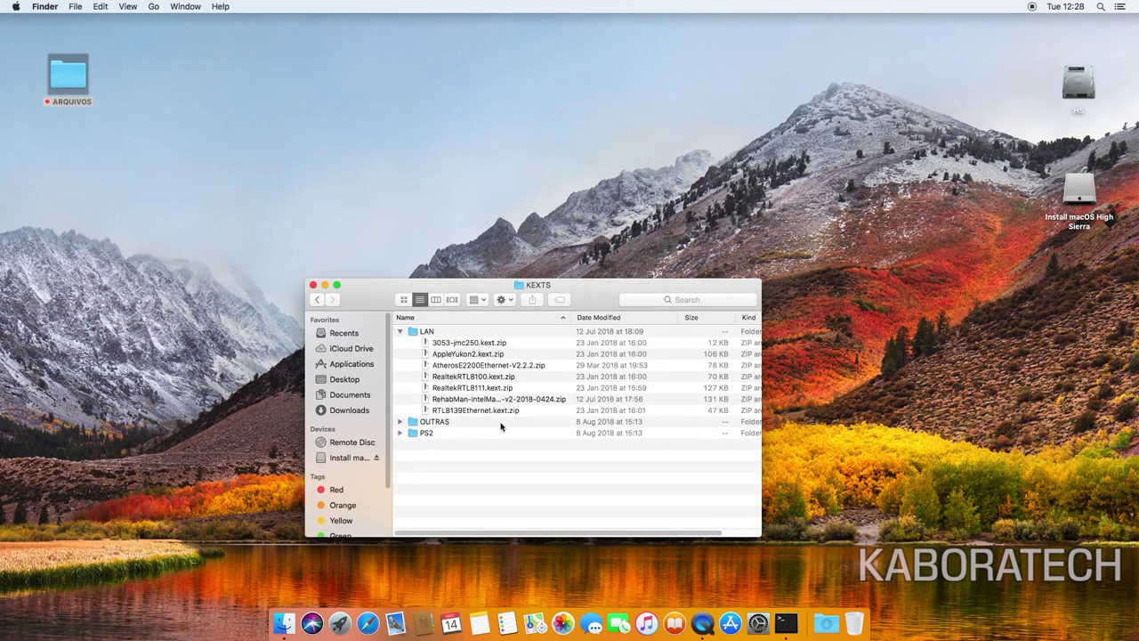
Step: Examine the network kext archives in the LAN folder one by one, from 3053-jmc250 to RTL8139Ethernet
{"action": "left_click", "coordinate": [492, 410]}
{"action": "left_click", "coordinate": [494, 400]}
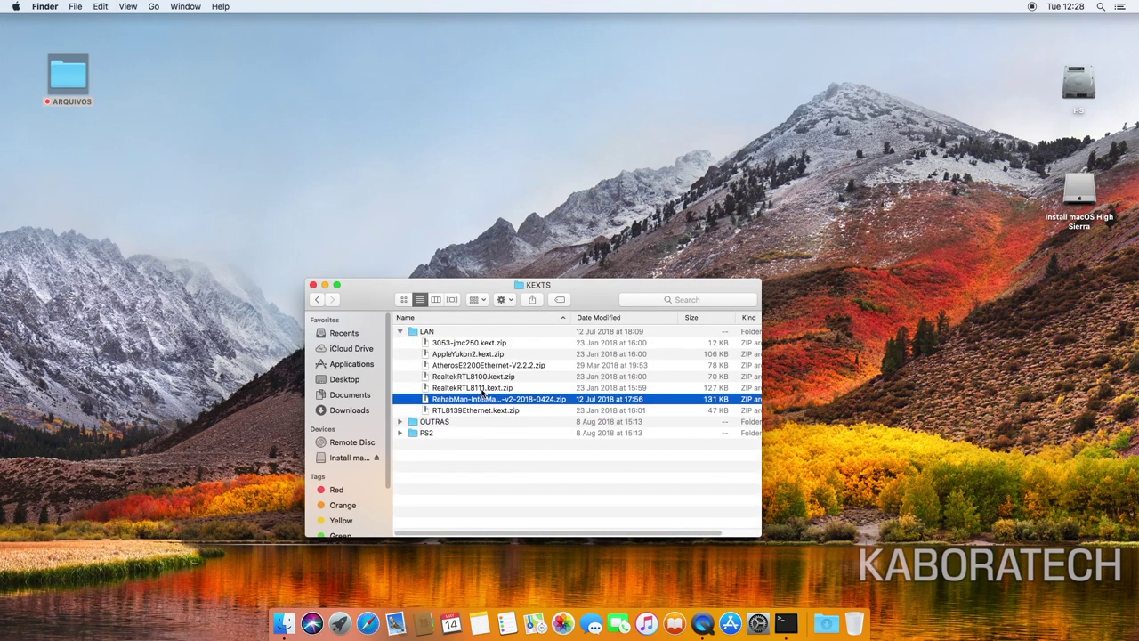
{"action": "left_click", "coordinate": [485, 388]}
{"action": "left_click", "coordinate": [488, 376]}
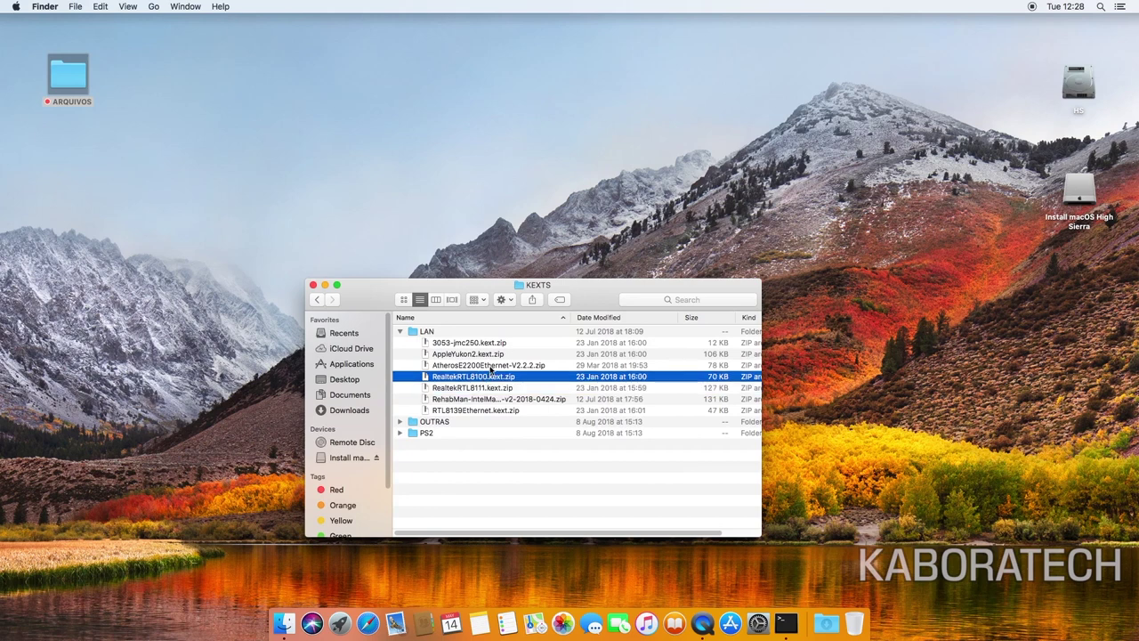
{"action": "left_click", "coordinate": [491, 366]}
{"action": "left_click", "coordinate": [492, 354]}
{"action": "left_click", "coordinate": [494, 343]}
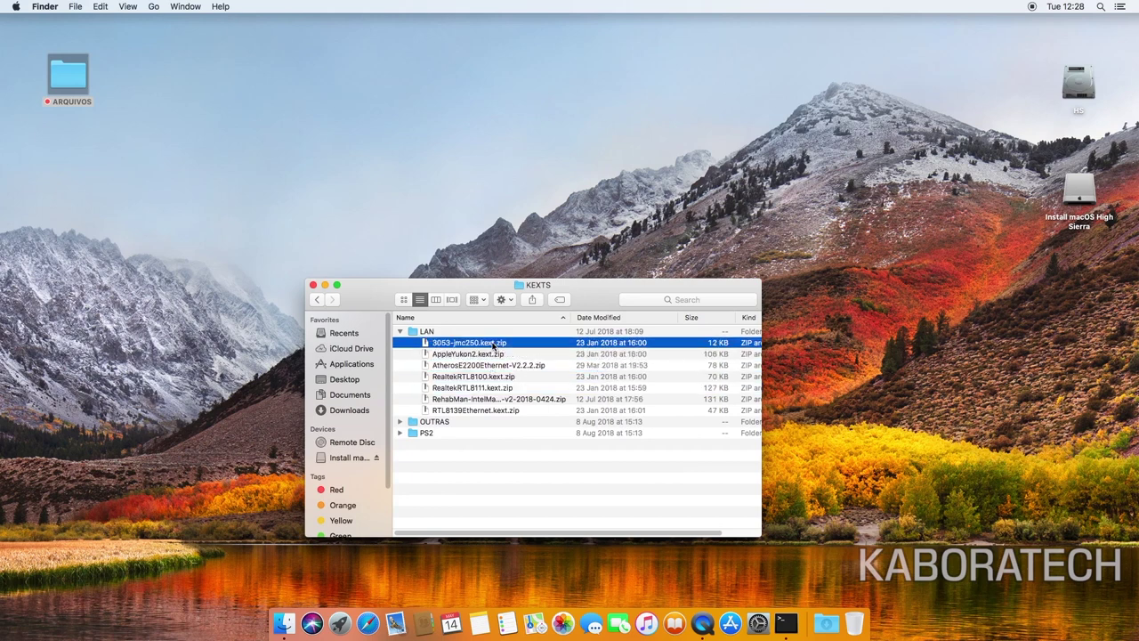
{"action": "left_click", "coordinate": [486, 412]}
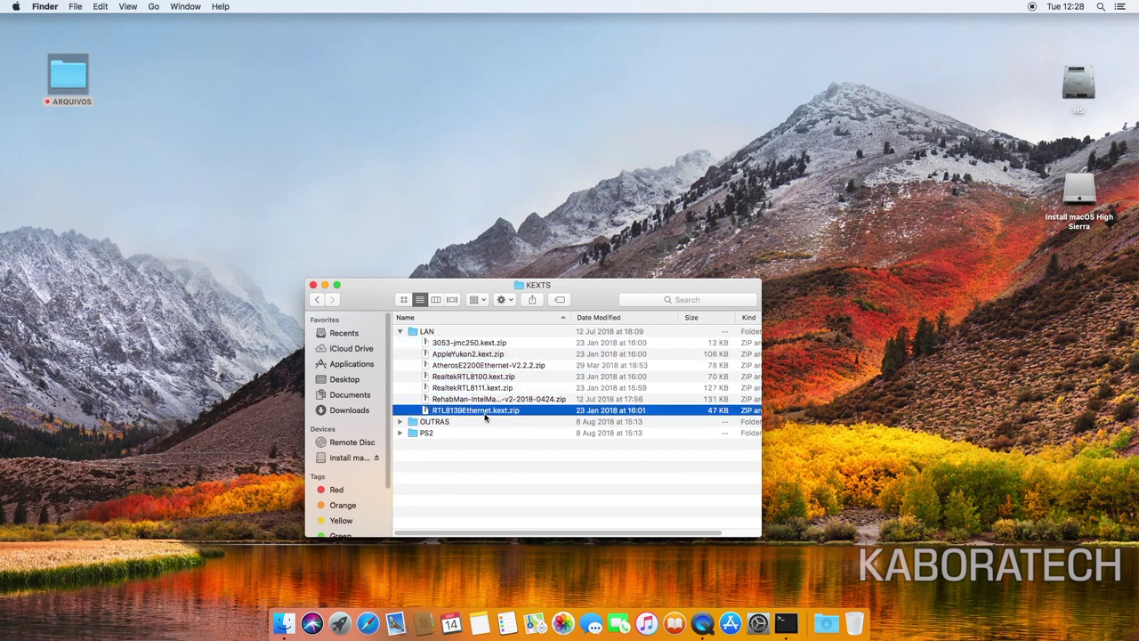
Step: Copy RTL8139Ethernet.kext.zip from the LAN folder to the desktop, keeping the original, and place the copy near the ARQUIVOS folder
{"action": "left_click_drag", "start_coordinate": [455, 415], "coordinate": [393, 176]}
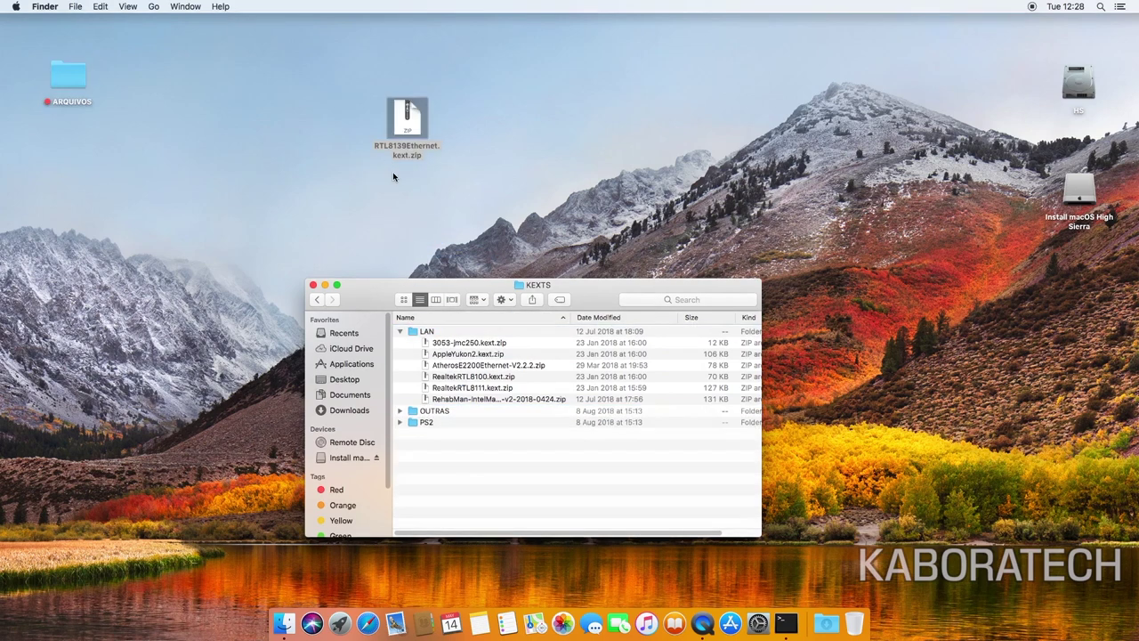
{"action": "left_click_drag", "start_coordinate": [405, 134], "coordinate": [469, 397]}
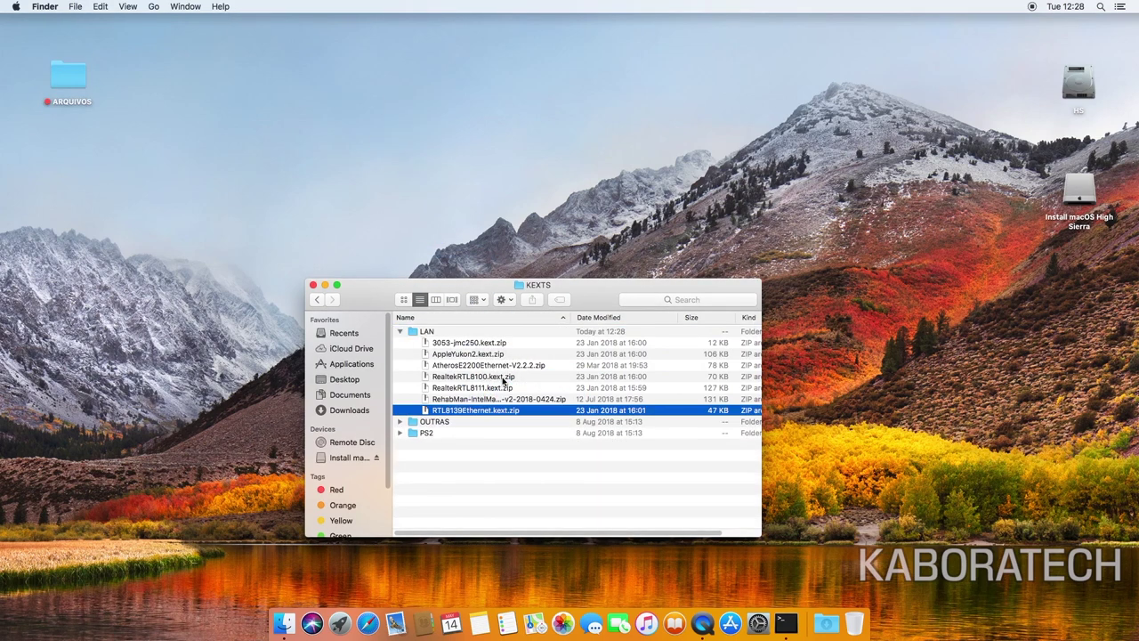
{"action": "right_click", "coordinate": [469, 410]}
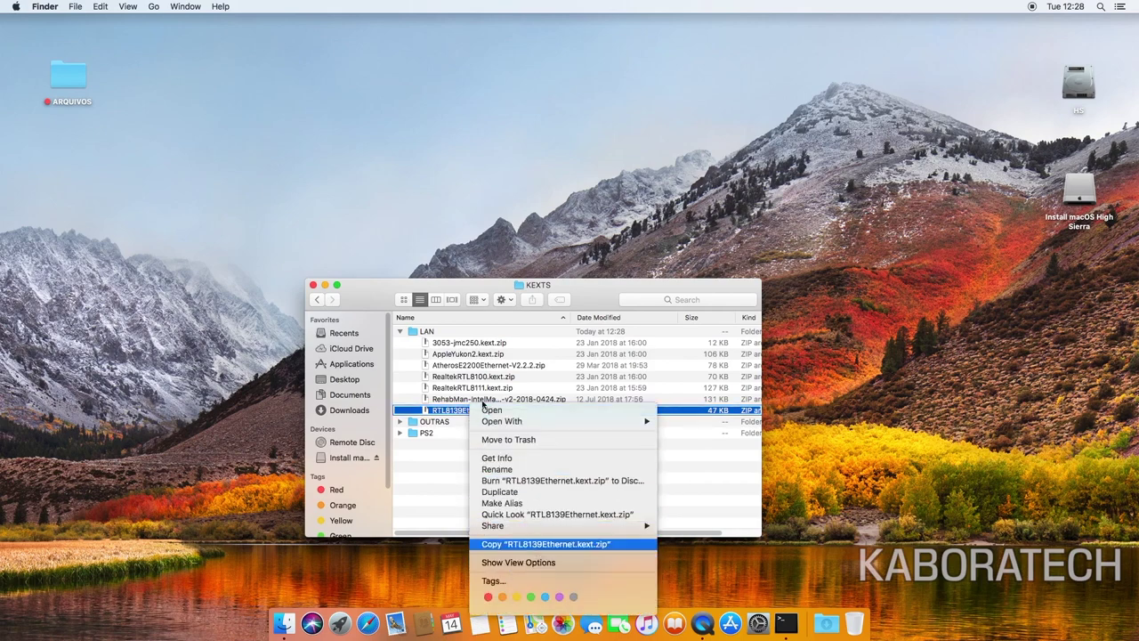
{"action": "key", "text": "Return"}
{"action": "right_click", "coordinate": [374, 119]}
{"action": "left_click", "coordinate": [423, 166]}
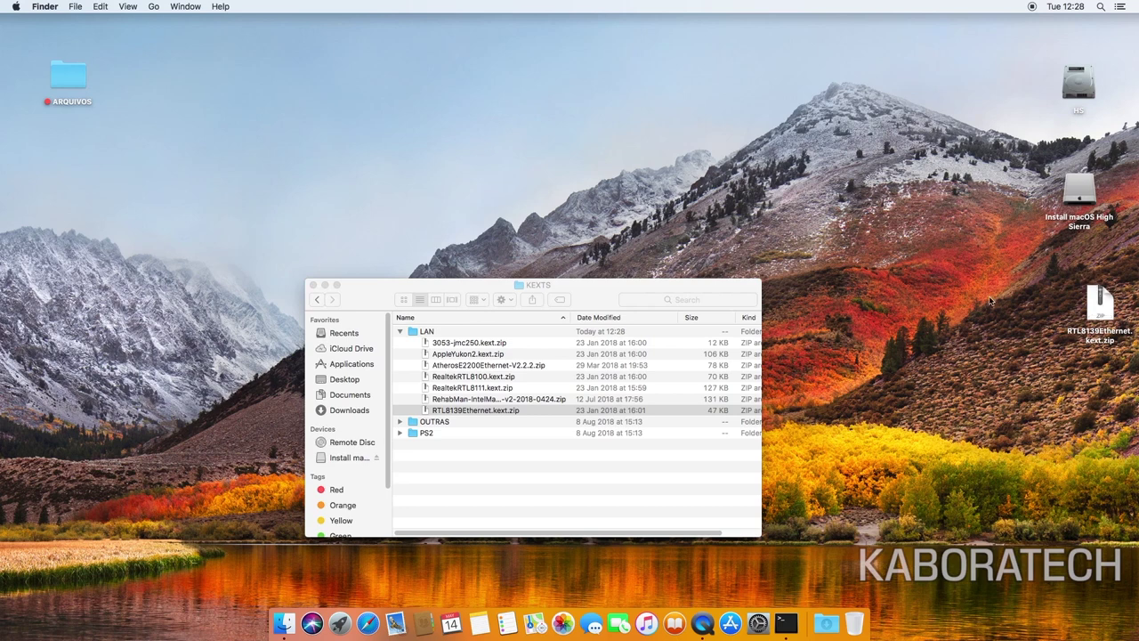
{"action": "left_click_drag", "start_coordinate": [1100, 307], "coordinate": [350, 91]}
Step: Extract the desktop copy of RTL8139Ethernet.kext.zip
{"action": "right_click", "coordinate": [347, 91]}
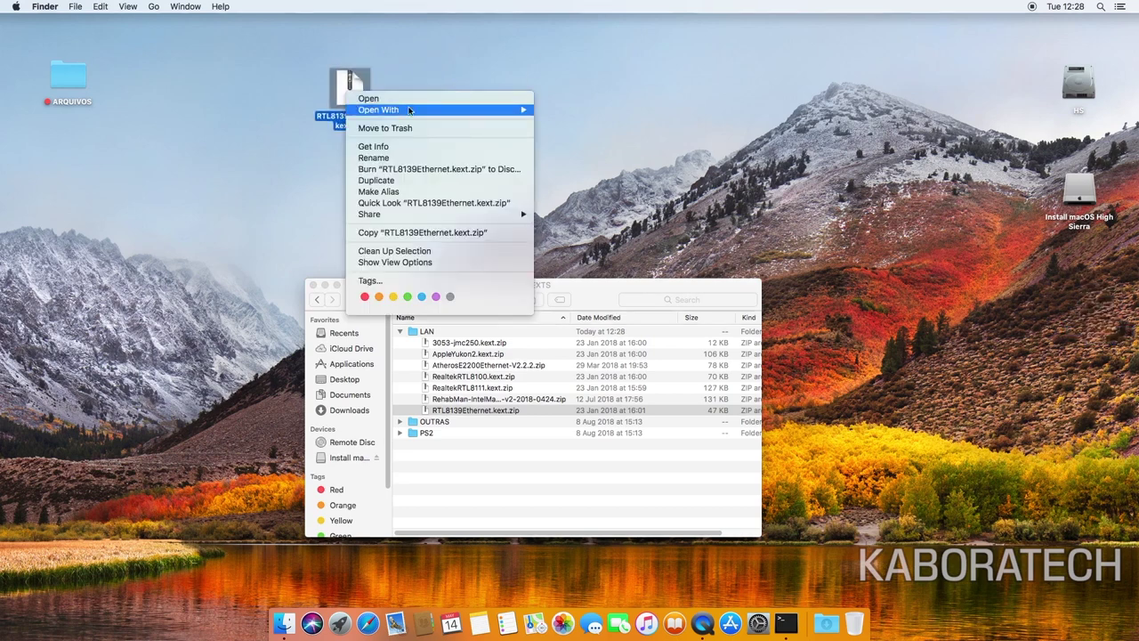
{"action": "mouse_move", "coordinate": [409, 110]}
{"action": "left_click", "coordinate": [550, 112]}
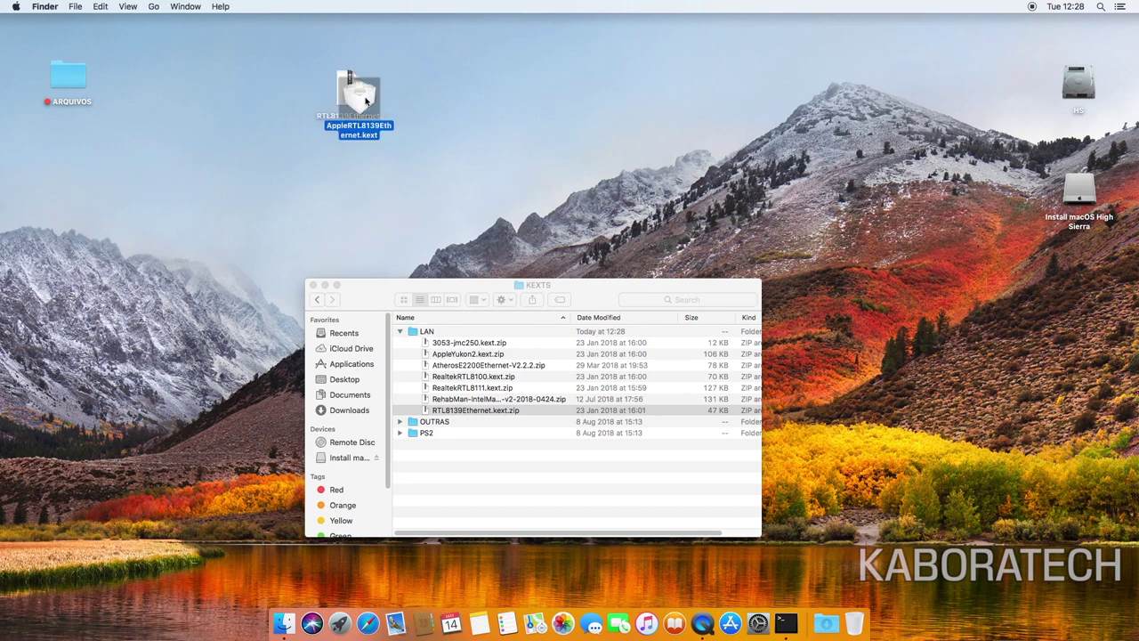
Step: Move the extracted AppleRTL8139Ethernet.kext clear of the archive and put the desktop RTL8139Ethernet.kext.zip in the Trash
{"action": "left_click_drag", "start_coordinate": [365, 103], "coordinate": [486, 116]}
{"action": "left_click", "coordinate": [581, 153]}
{"action": "left_click_drag", "start_coordinate": [480, 65], "coordinate": [532, 167]}
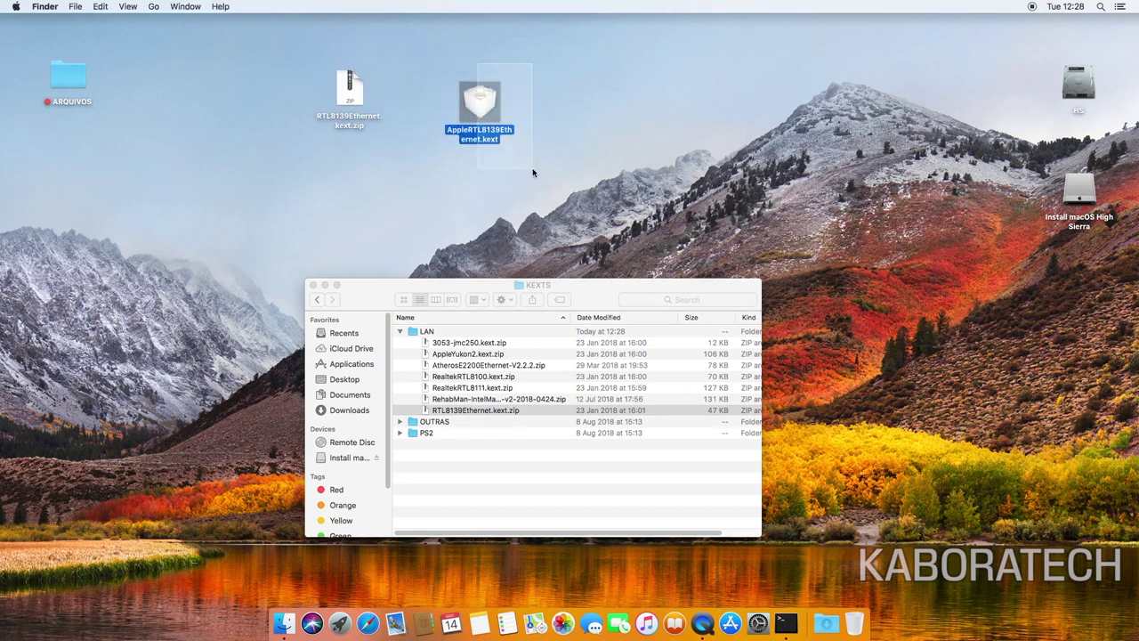
{"action": "left_click", "coordinate": [542, 161]}
{"action": "left_click", "coordinate": [479, 102]}
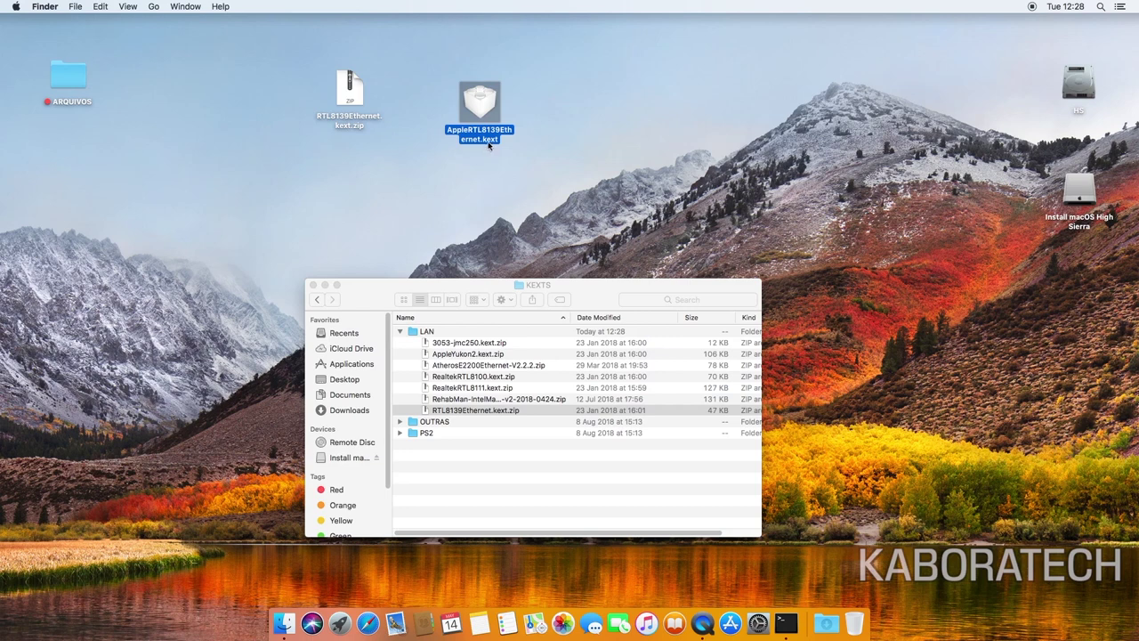
{"action": "left_click", "coordinate": [500, 164]}
{"action": "left_click_drag", "start_coordinate": [359, 115], "coordinate": [856, 626]}
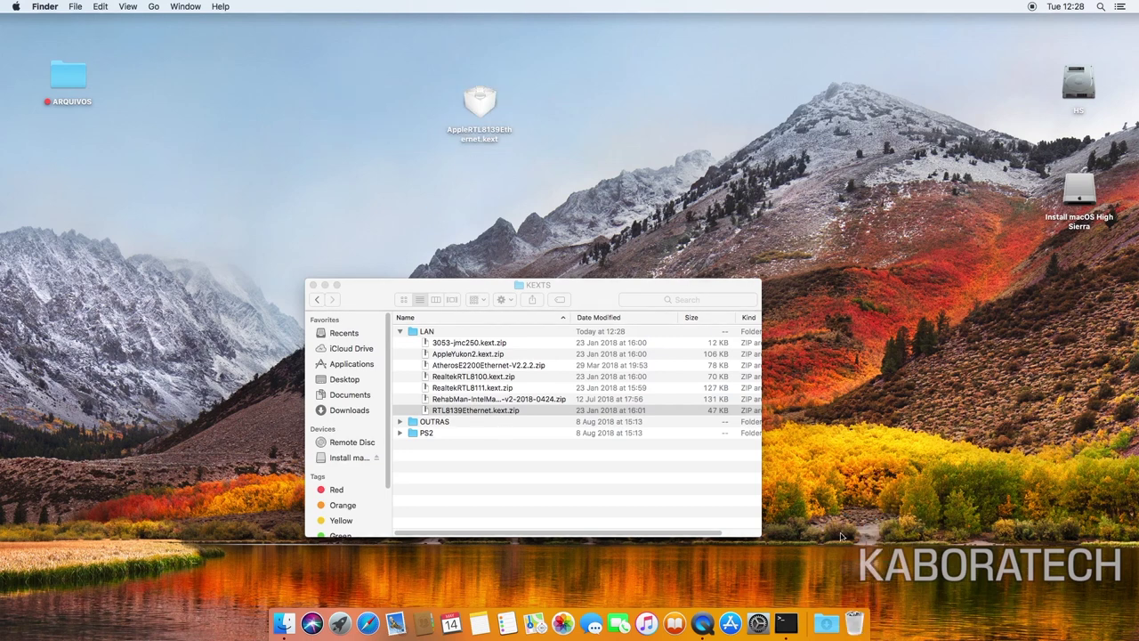
{"action": "left_click", "coordinate": [479, 107]}
Step: Expand the OUTRAS folder in KEXTS, then move and enlarge the window to show all of its files
{"action": "left_click", "coordinate": [400, 422]}
{"action": "left_click_drag", "start_coordinate": [605, 285], "coordinate": [861, 100]}
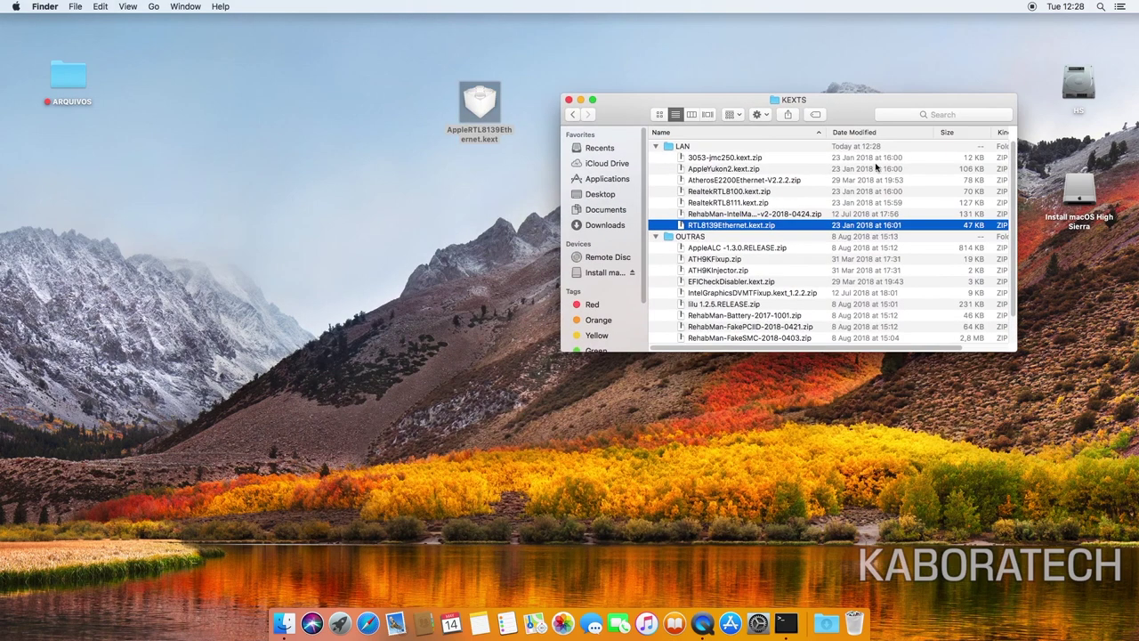
{"action": "left_click_drag", "start_coordinate": [1014, 353], "coordinate": [1022, 545]}
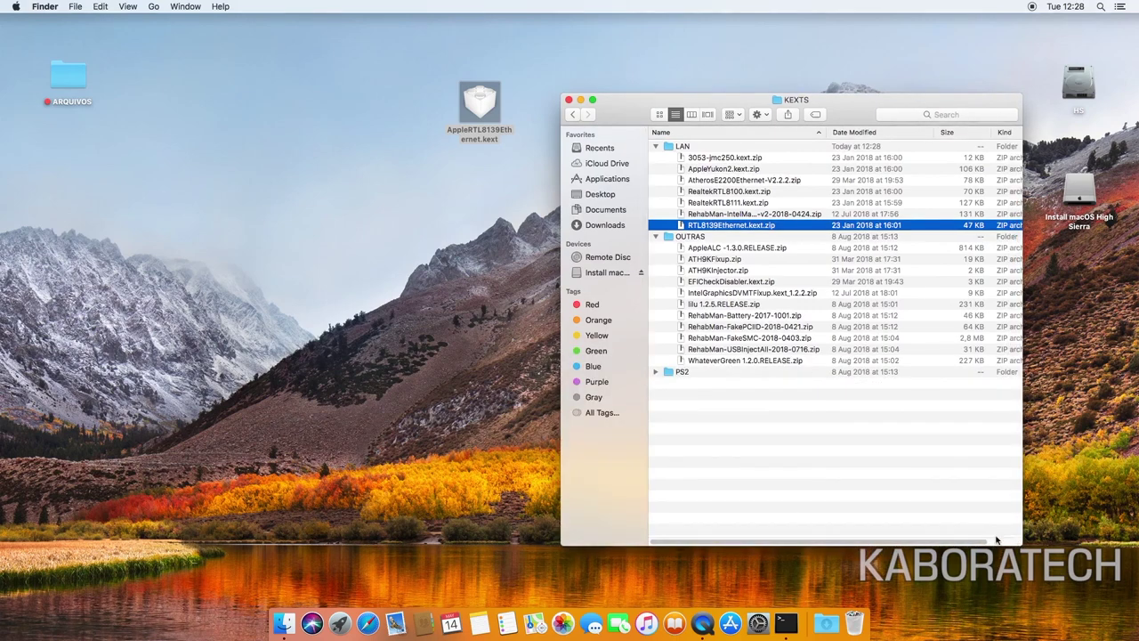
Step: Examine the kext archives in the OUTRAS folder, from IntelGraphicsDVMTFixup through WhateverGreen 1.2.0
{"action": "left_click", "coordinate": [728, 292]}
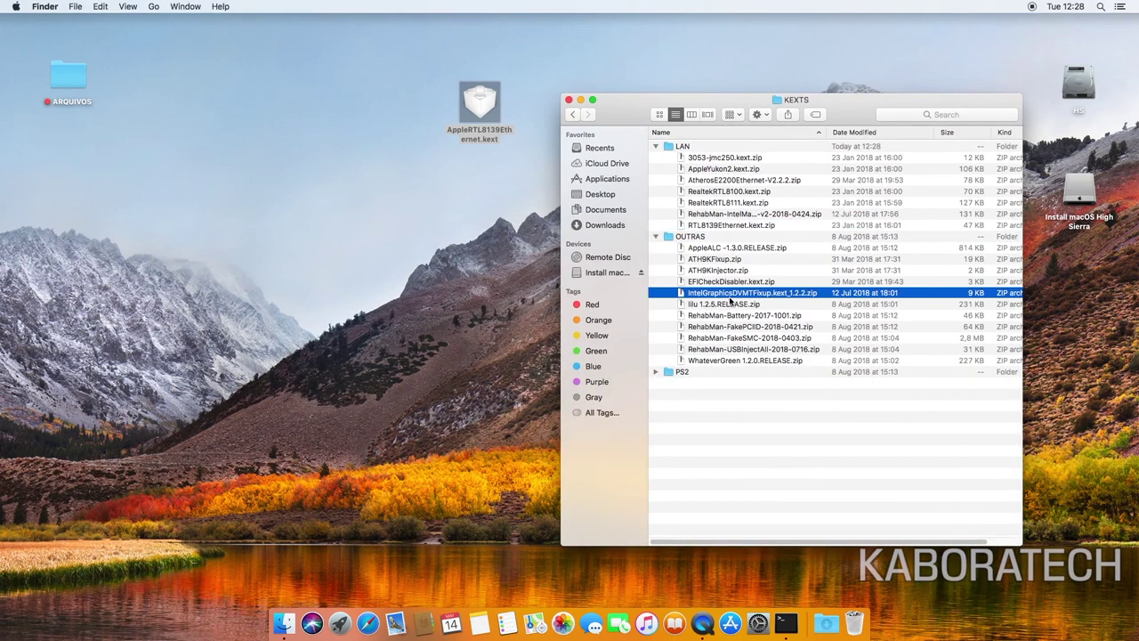
{"action": "left_click", "coordinate": [731, 307]}
{"action": "left_click", "coordinate": [750, 317]}
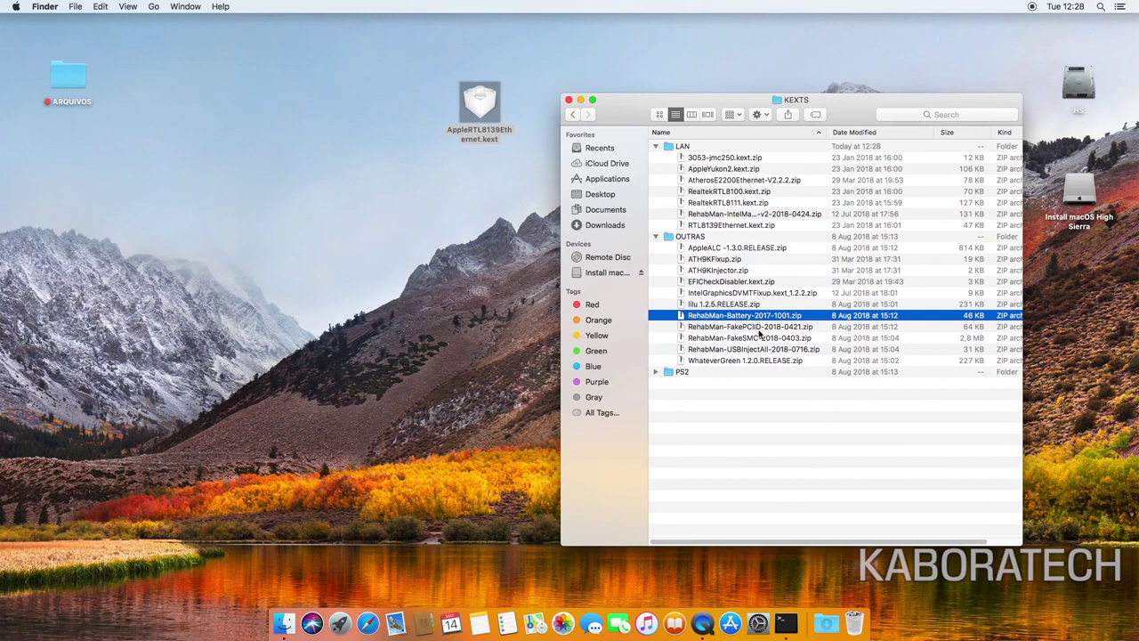
{"action": "left_click", "coordinate": [762, 327]}
{"action": "left_click", "coordinate": [762, 339]}
{"action": "left_click", "coordinate": [770, 349]}
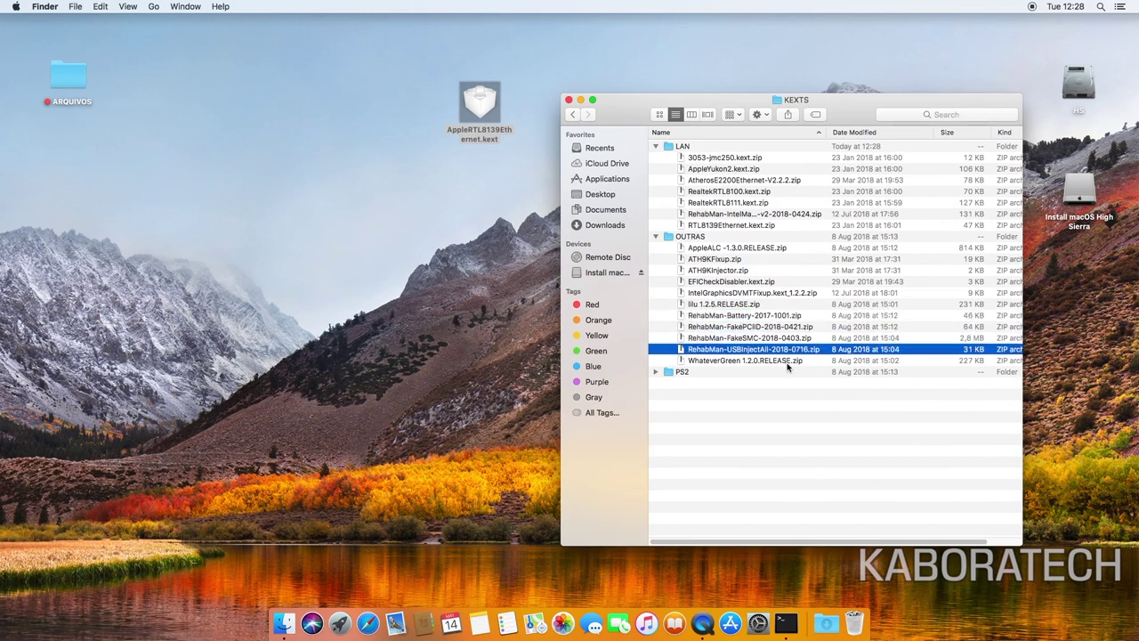
{"action": "left_click", "coordinate": [789, 361]}
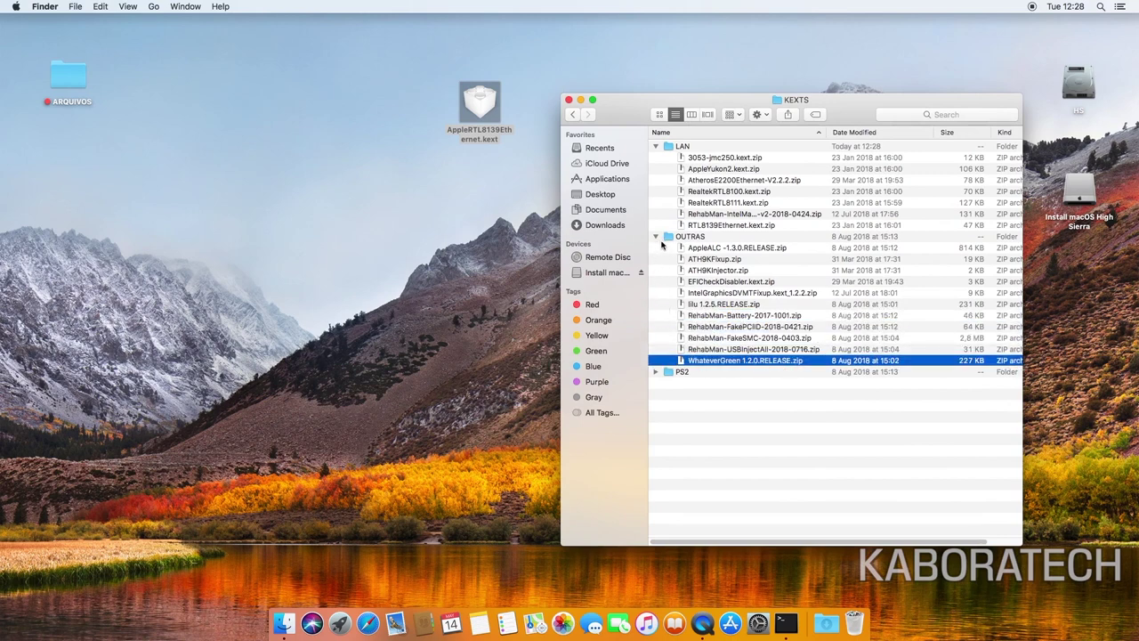
Step: Expand the PS2 folder in KEXTS and examine its Voodoo, SmartTouchPad and VoodooI2C archives
{"action": "left_click", "coordinate": [655, 372]}
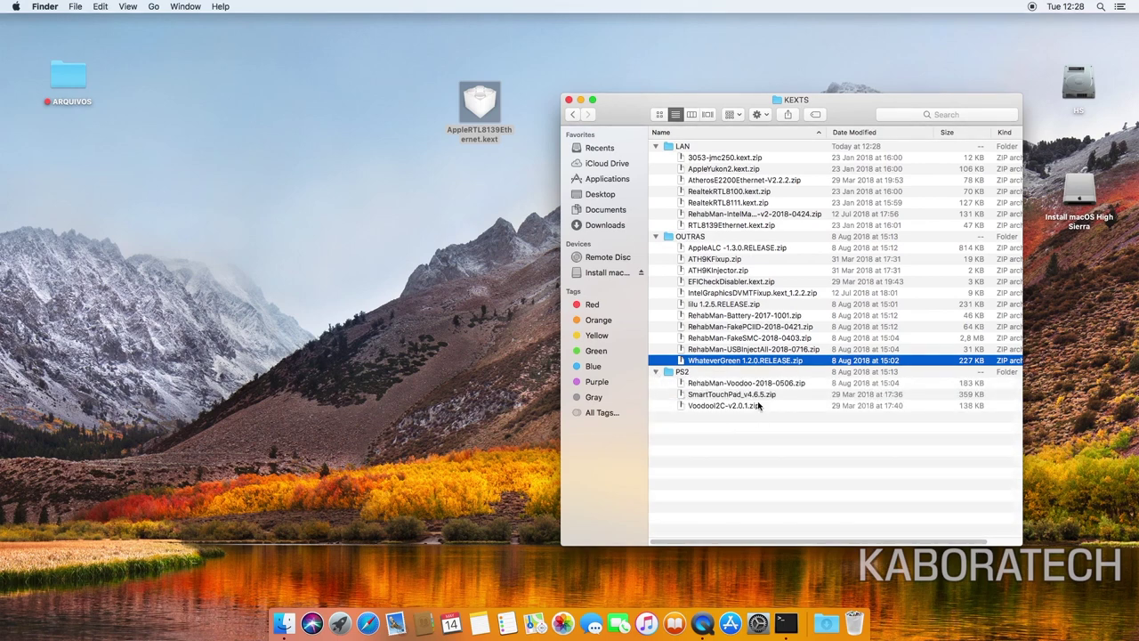
{"action": "left_click", "coordinate": [771, 384]}
{"action": "left_click", "coordinate": [759, 395]}
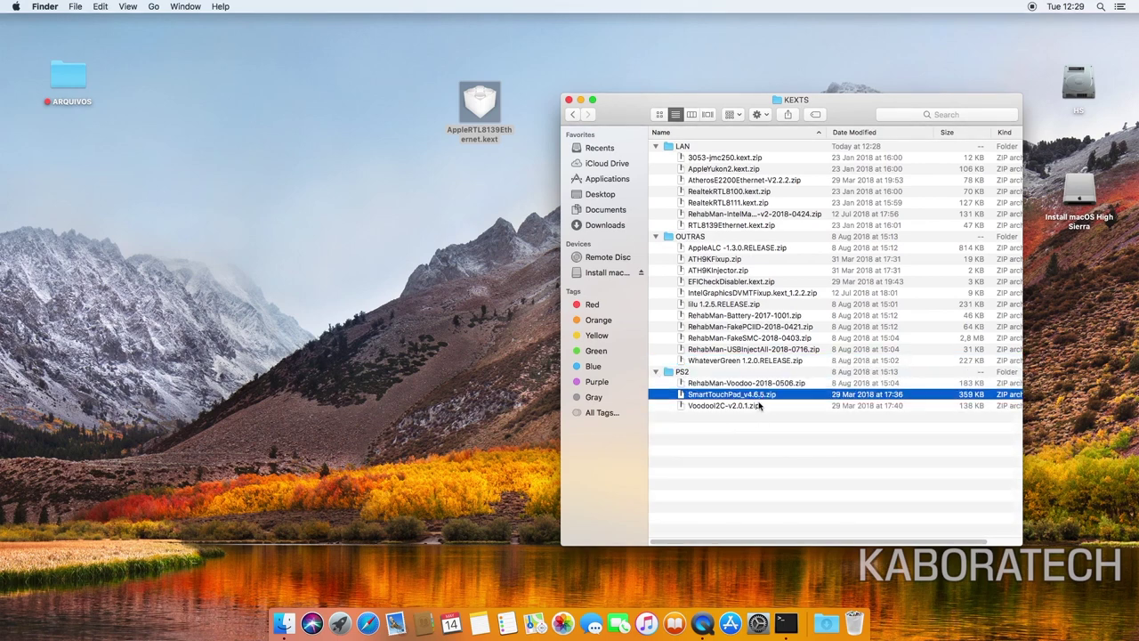
{"action": "left_click", "coordinate": [752, 406]}
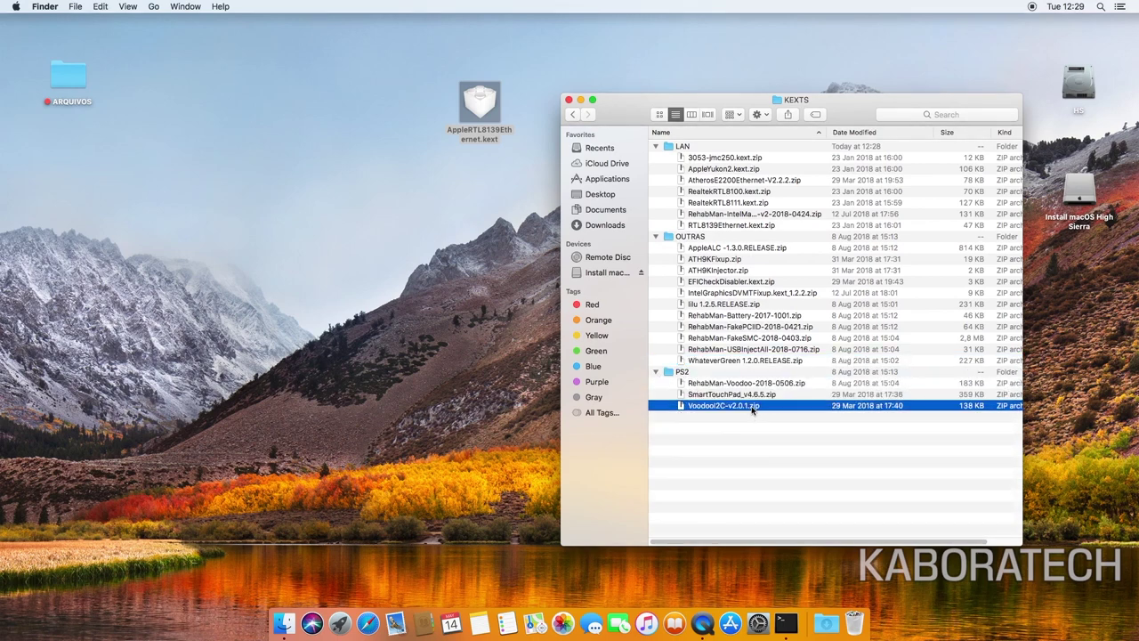
Step: Open the SOFTWARES folder and examine its archives, from AppleHDA Patcher_1.9 through MaciASL
{"action": "left_click", "coordinate": [571, 114]}
{"action": "double_click", "coordinate": [755, 158]}
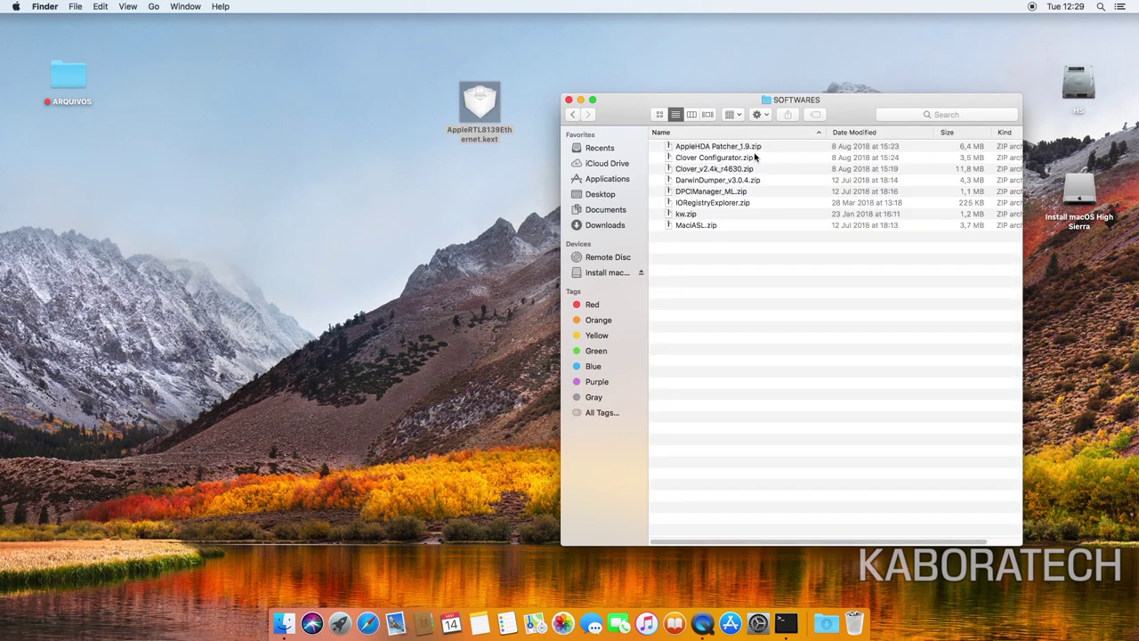
{"action": "left_click", "coordinate": [716, 147]}
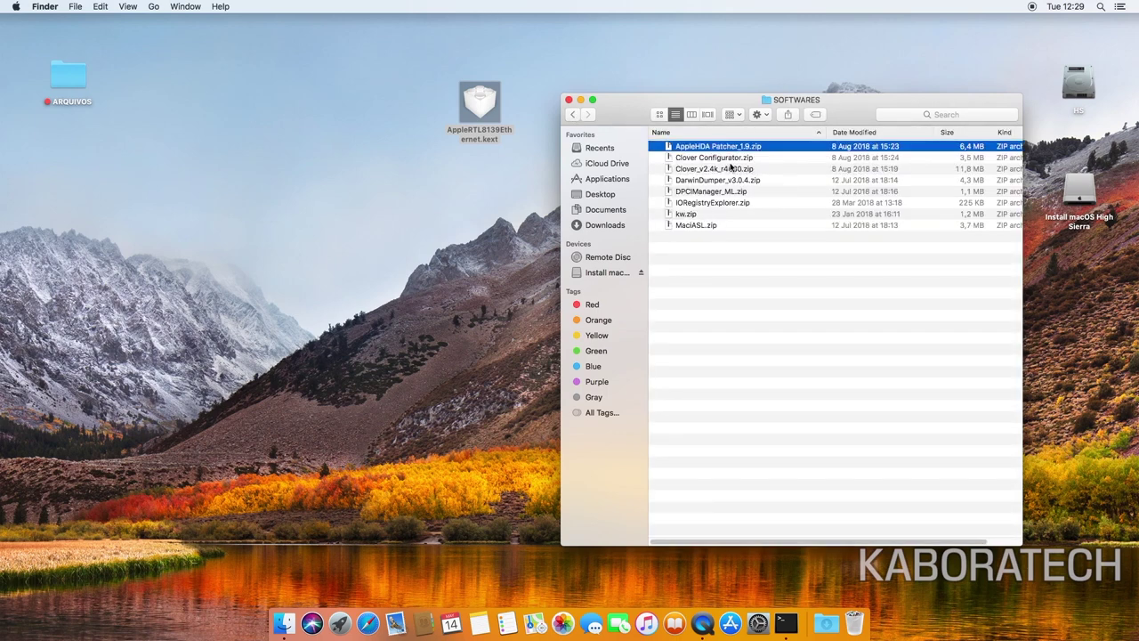
{"action": "left_click", "coordinate": [731, 160]}
{"action": "left_click", "coordinate": [735, 169]}
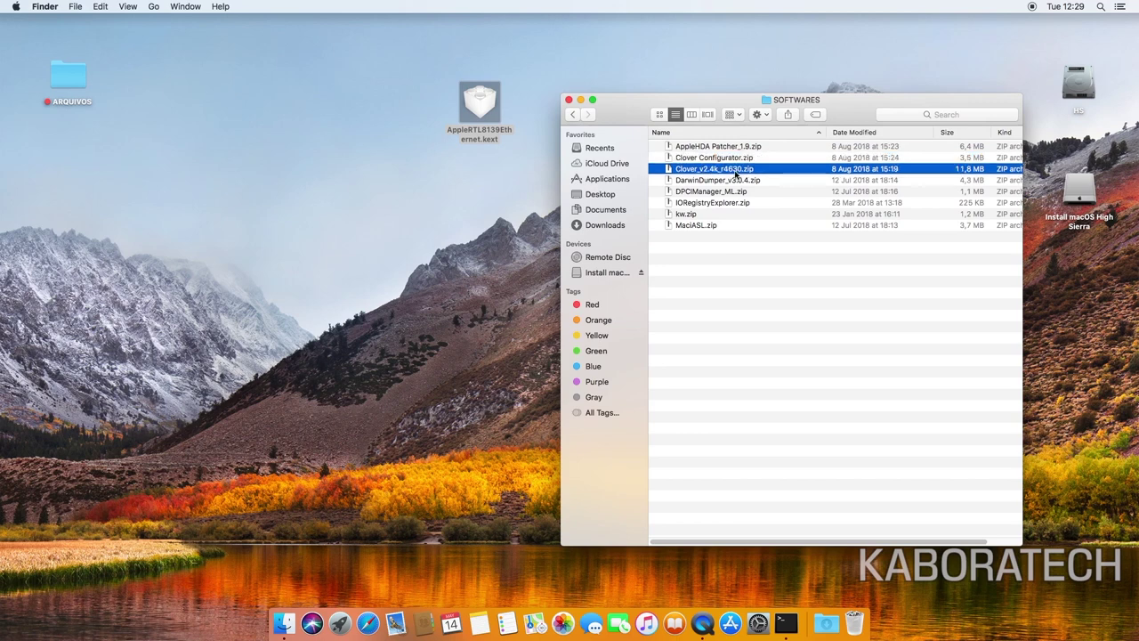
{"action": "left_click", "coordinate": [734, 182]}
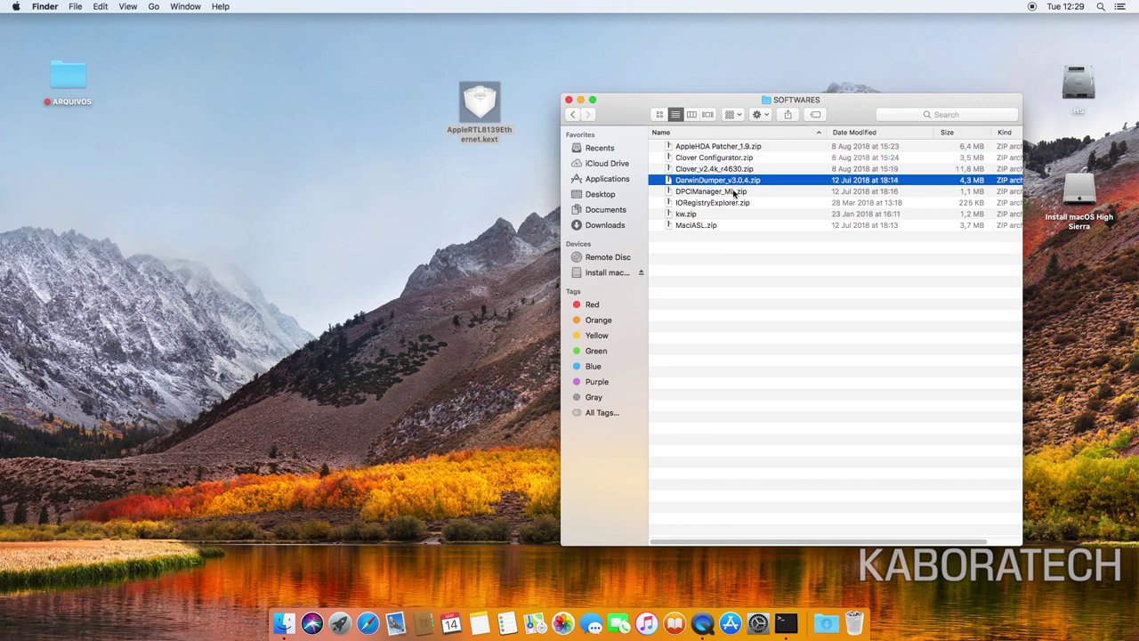
{"action": "left_click", "coordinate": [721, 192]}
{"action": "left_click", "coordinate": [735, 205]}
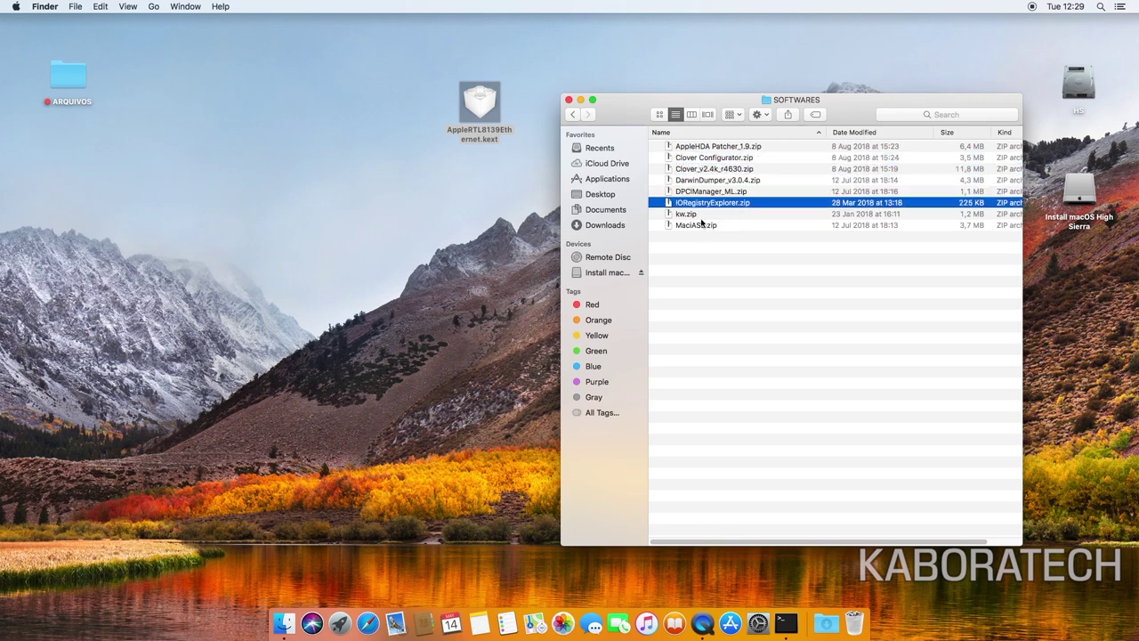
{"action": "left_click", "coordinate": [702, 216]}
{"action": "left_click", "coordinate": [712, 226]}
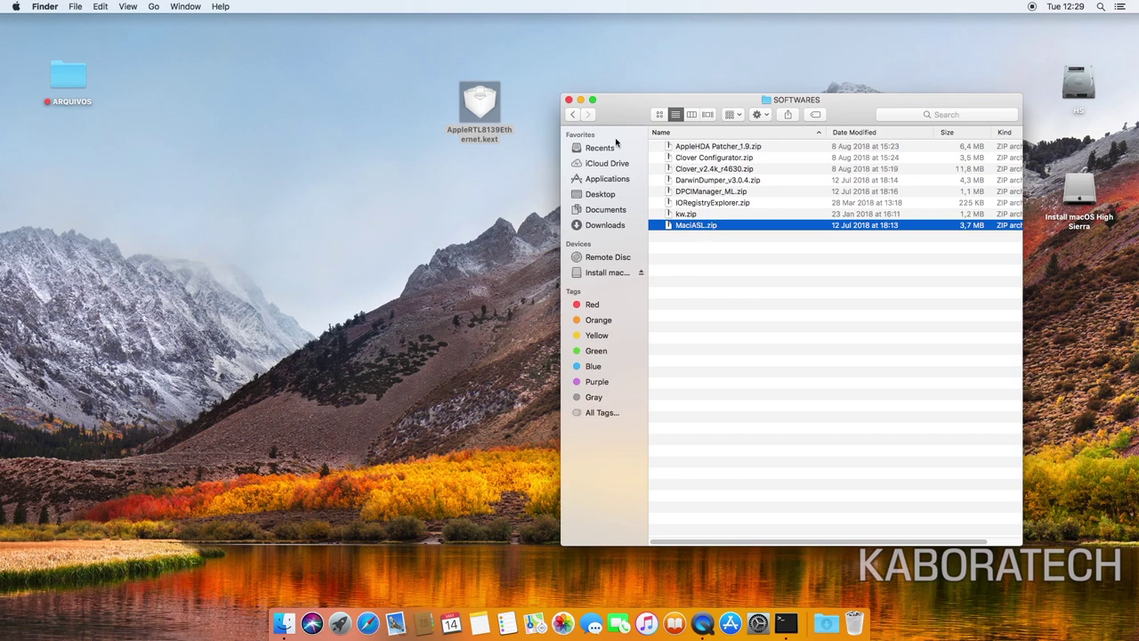
Step: Close the SOFTWARES window and put the desktop's AppleRTL8139Ethernet.kext in the Trash
{"action": "left_click", "coordinate": [569, 100]}
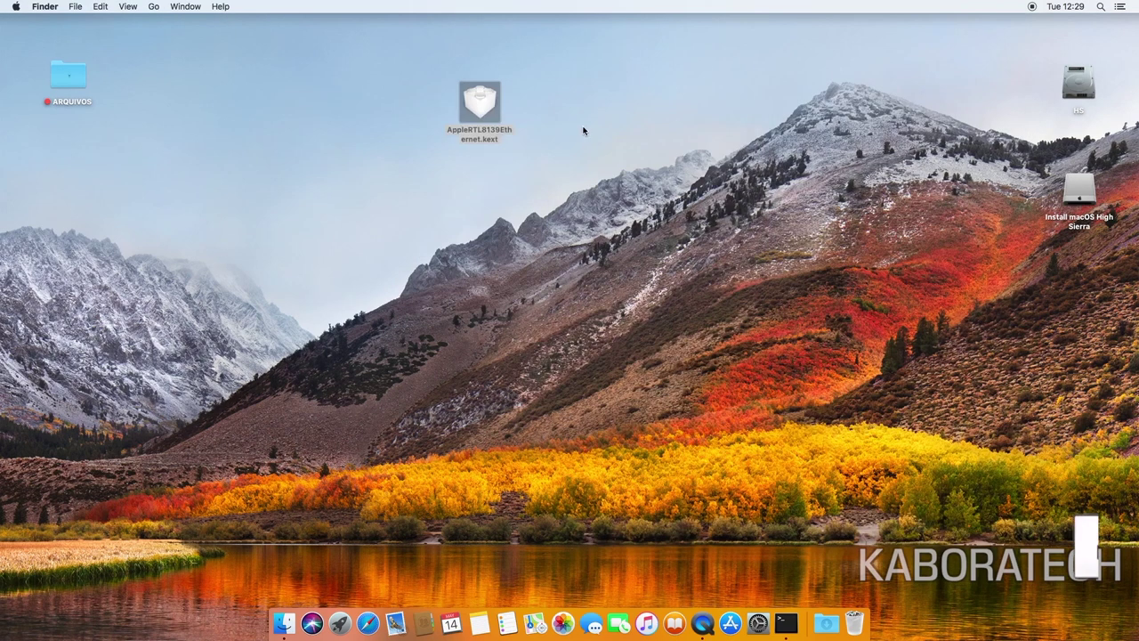
{"action": "left_click", "coordinate": [480, 103]}
{"action": "left_click_drag", "start_coordinate": [480, 103], "coordinate": [854, 623]}
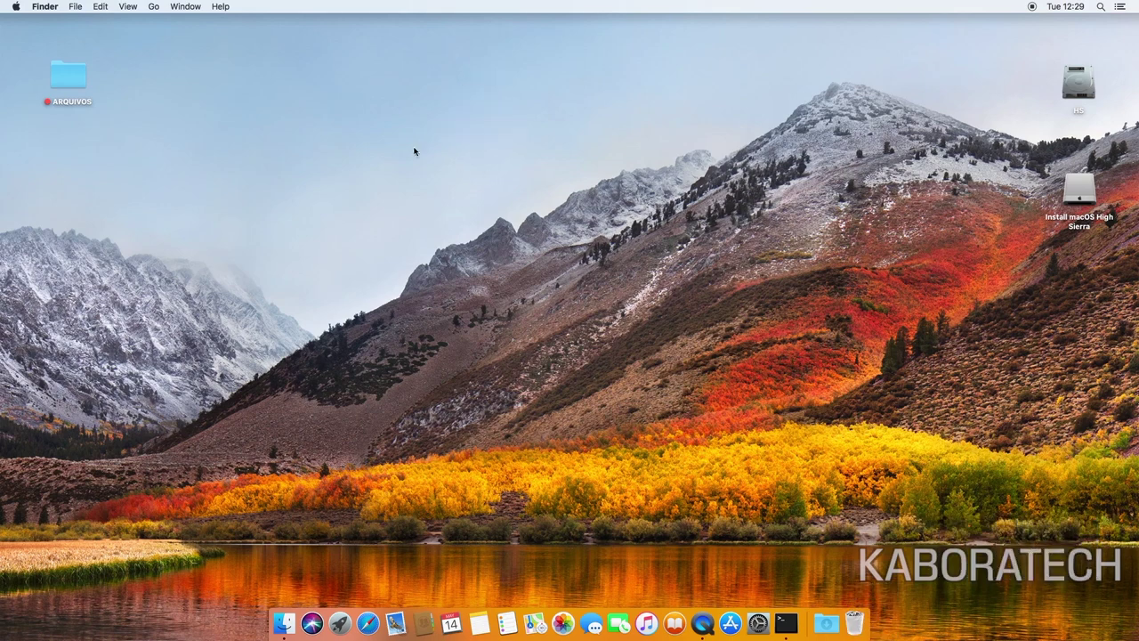
Step: Place the newly connected USB drive's desktop icon directly below the ARQUIVOS folder
{"action": "left_click", "coordinate": [1078, 191]}
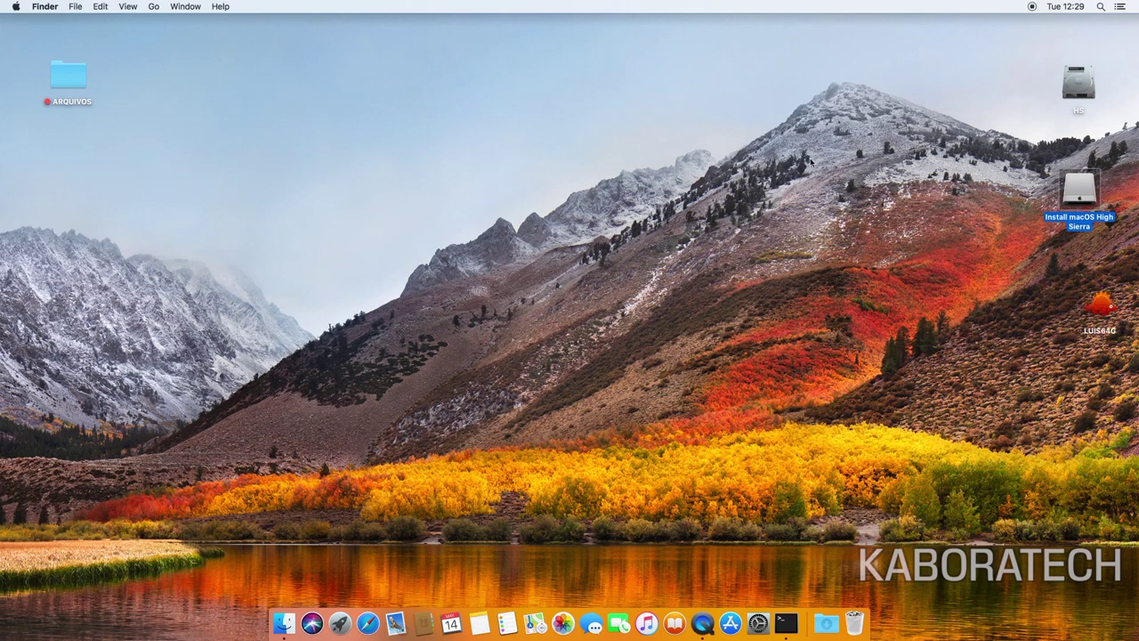
{"action": "left_click_drag", "start_coordinate": [1092, 304], "coordinate": [68, 162]}
{"action": "left_click", "coordinate": [137, 174]}
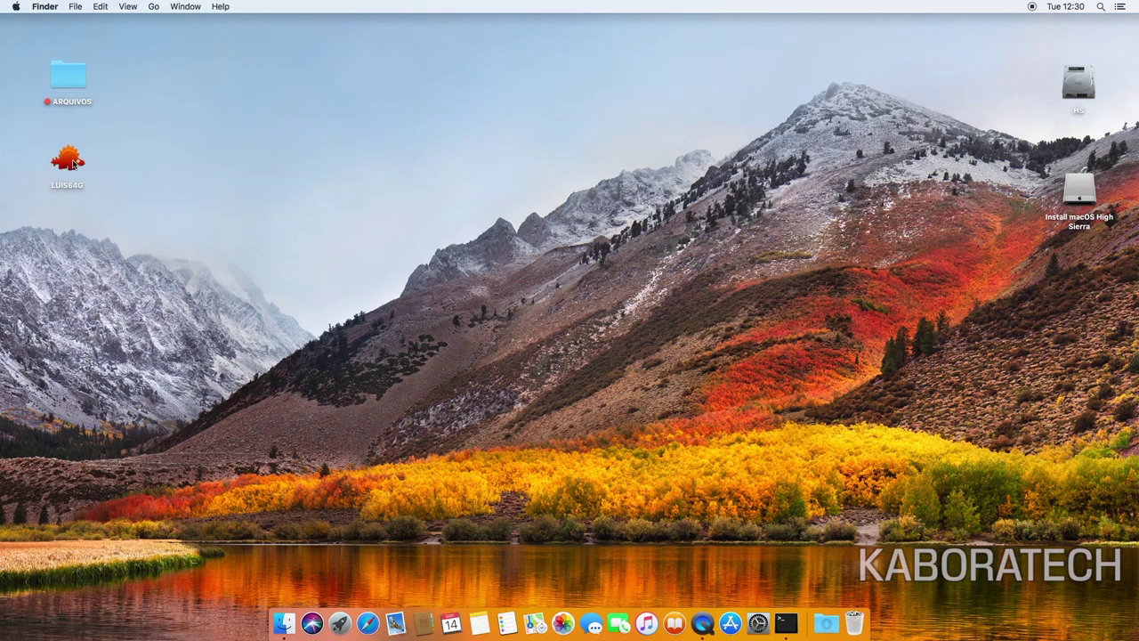
{"action": "left_click", "coordinate": [73, 163]}
{"action": "double_click", "coordinate": [73, 163]}
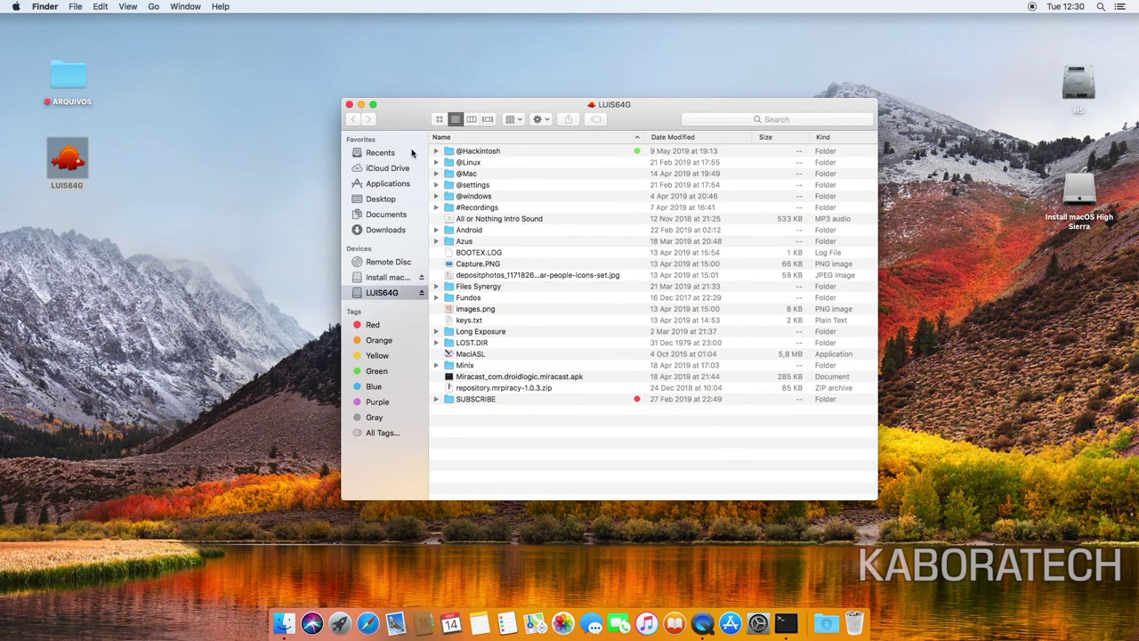
{"action": "double_click", "coordinate": [480, 152]}
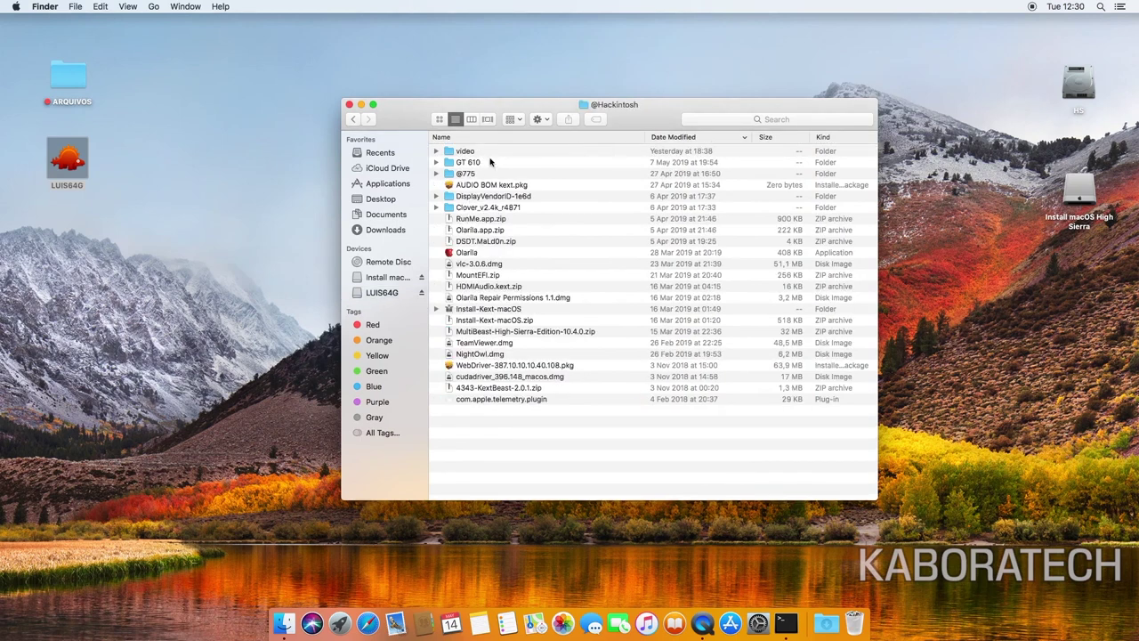
{"action": "double_click", "coordinate": [459, 151]}
{"action": "left_click_drag", "start_coordinate": [452, 156], "coordinate": [233, 82]}
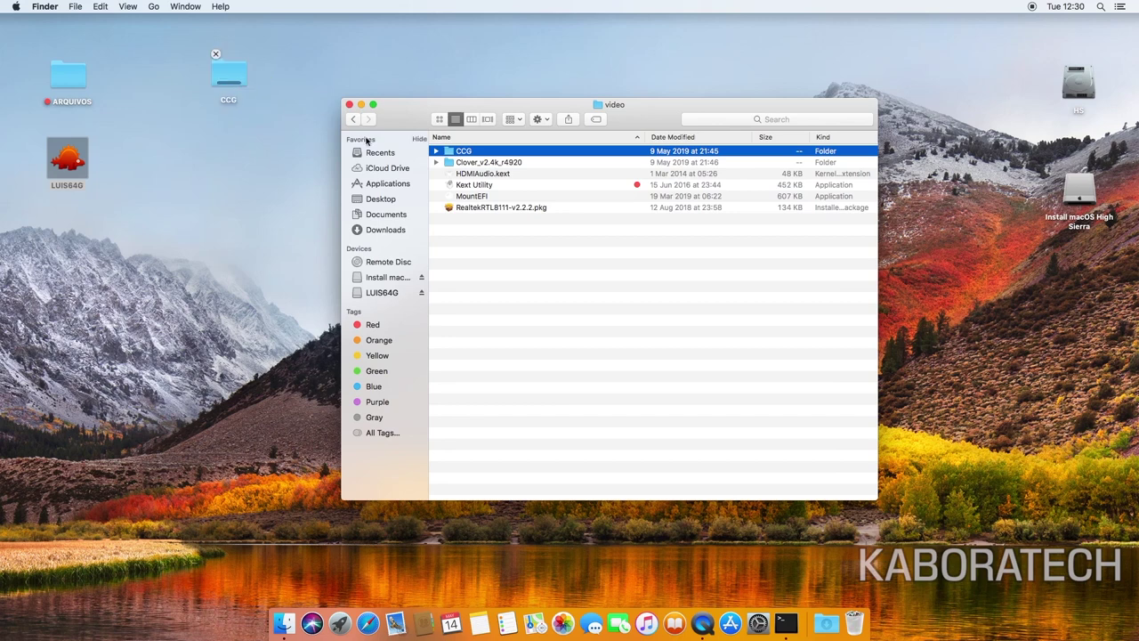
Step: Copy the Clover_v2.4k_r4920 folder and HDMIAudio.kext from the video folder to the desktop, below CCG
{"action": "left_click", "coordinate": [450, 164]}
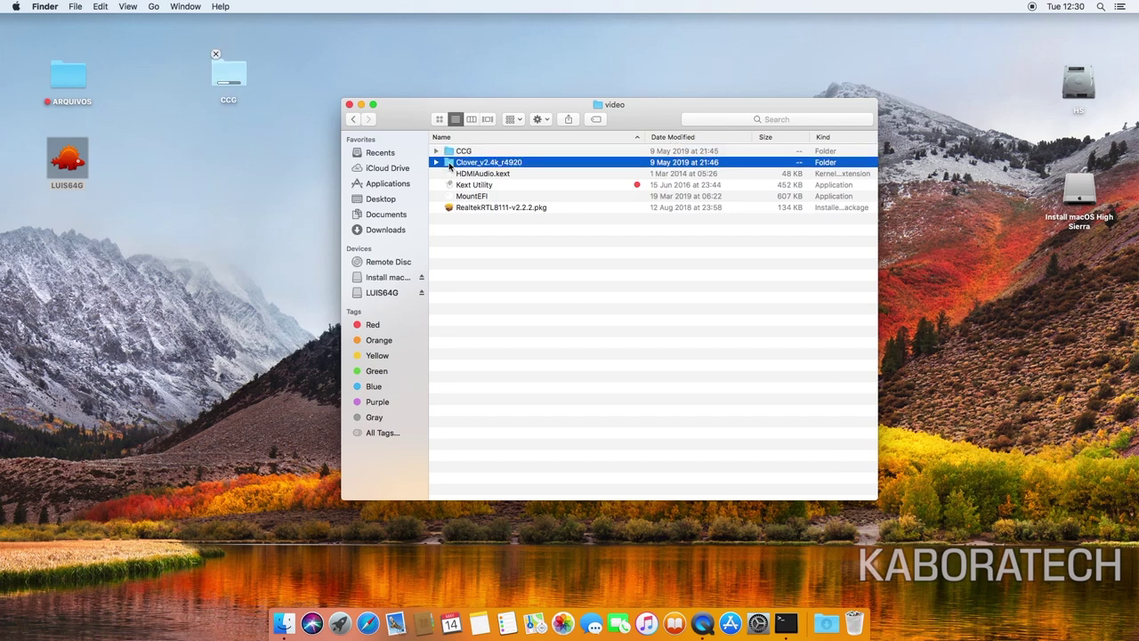
{"action": "left_click_drag", "start_coordinate": [450, 166], "coordinate": [223, 151]}
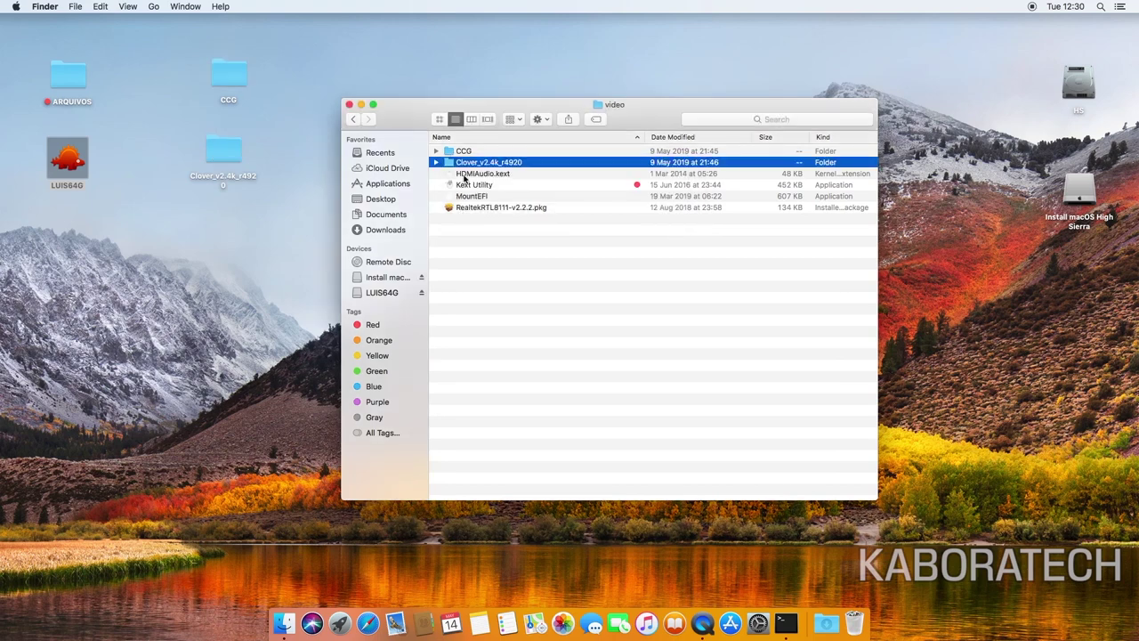
{"action": "left_click", "coordinate": [463, 175]}
{"action": "left_click_drag", "start_coordinate": [450, 175], "coordinate": [220, 232]}
Step: Copy Kext Utility and MountEFI from the video folder to the desktop and line them up below HDMIAudio.kext
{"action": "left_click", "coordinate": [476, 186]}
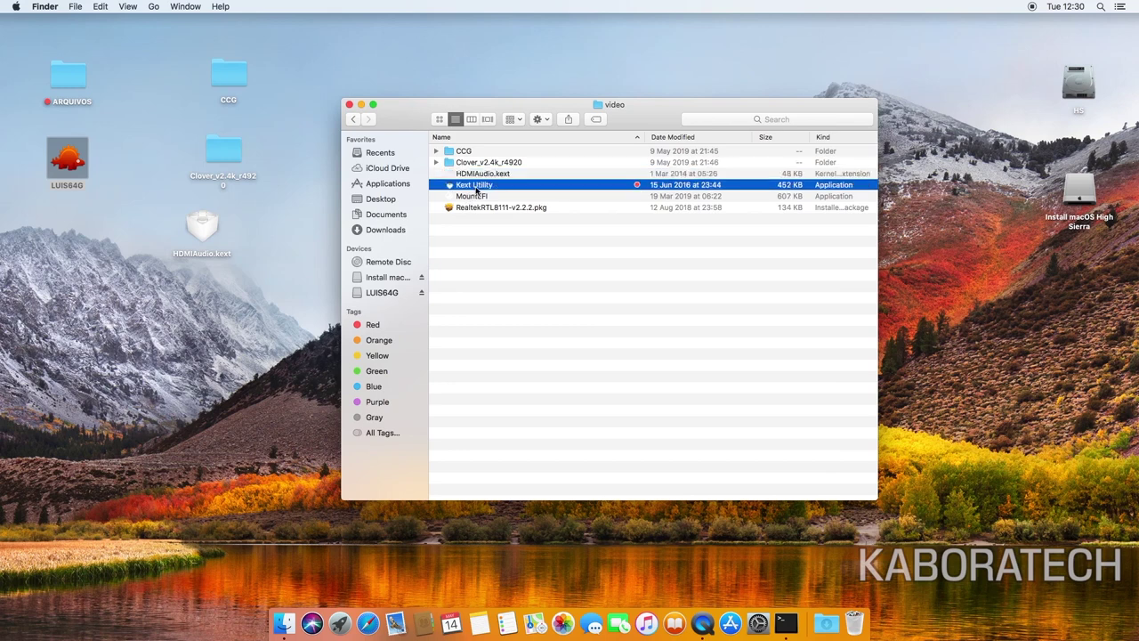
{"action": "key", "text": "shift+Down"}
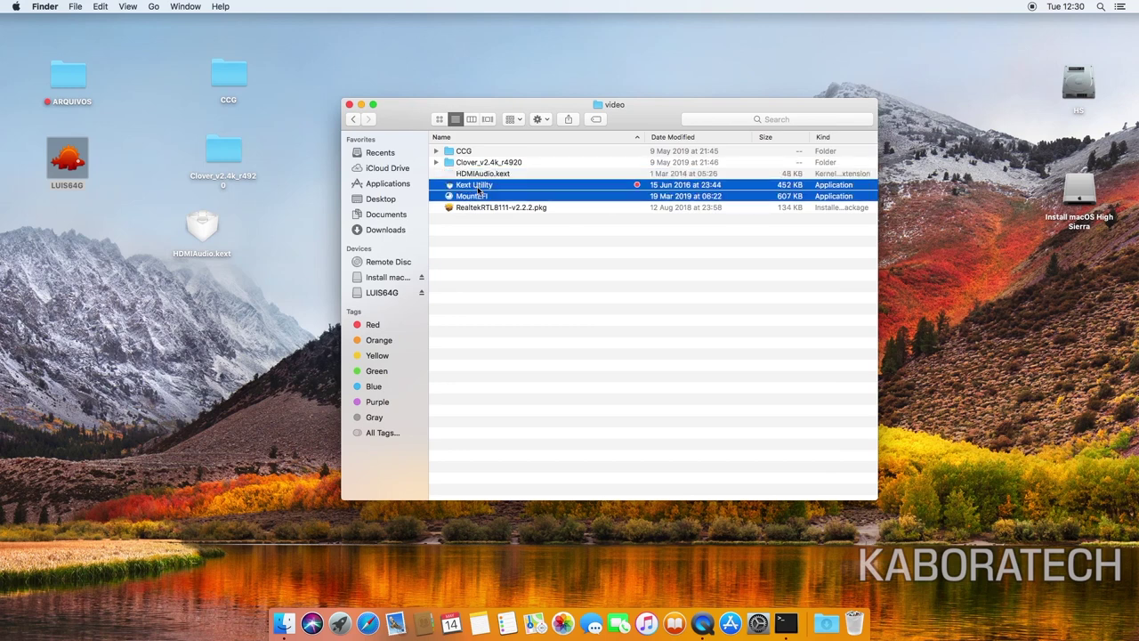
{"action": "left_click_drag", "start_coordinate": [465, 186], "coordinate": [227, 336]}
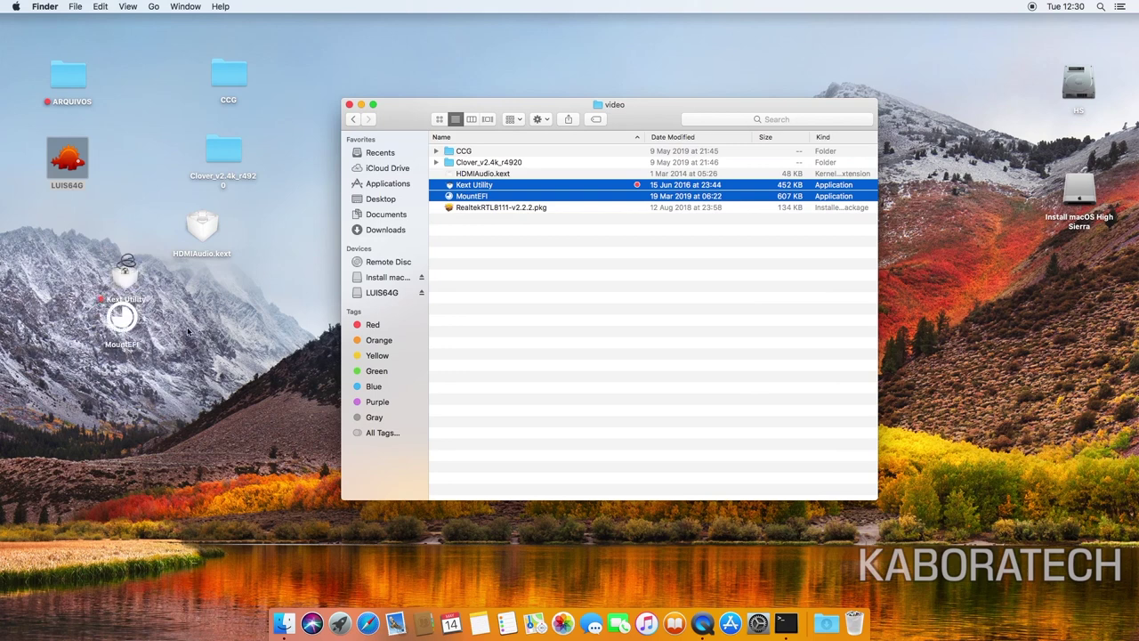
{"action": "left_click_drag", "start_coordinate": [123, 320], "coordinate": [183, 359]}
{"action": "left_click_drag", "start_coordinate": [130, 278], "coordinate": [209, 291]}
{"action": "left_click", "coordinate": [189, 358]}
{"action": "left_click_drag", "start_coordinate": [192, 358], "coordinate": [220, 384]}
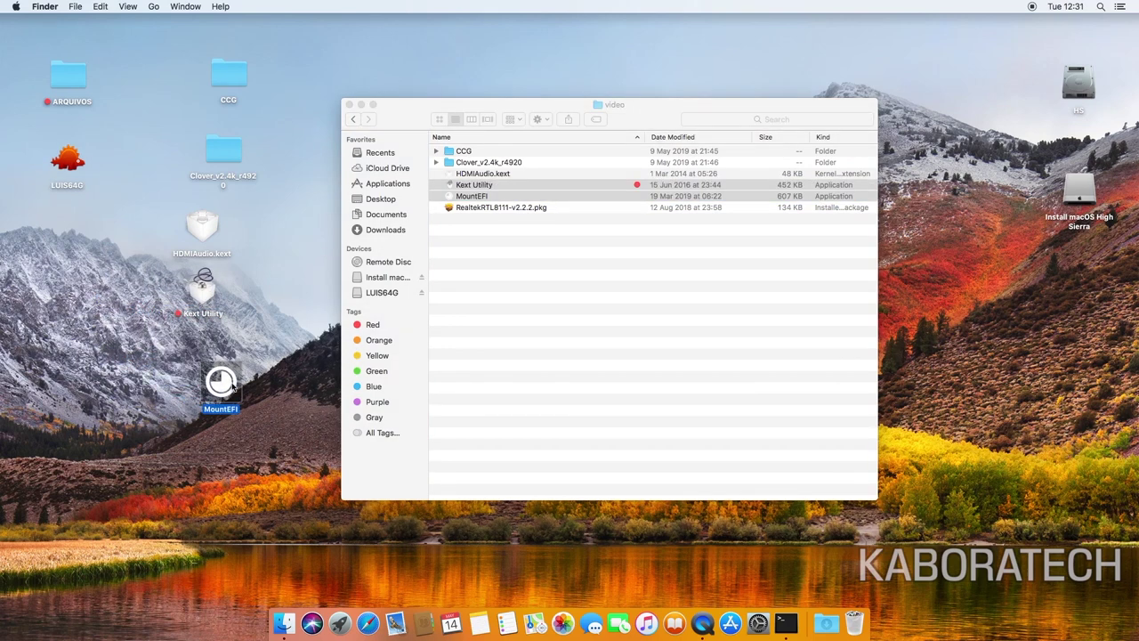
{"action": "left_click_drag", "start_coordinate": [205, 287], "coordinate": [213, 295]}
{"action": "left_click", "coordinate": [209, 381]}
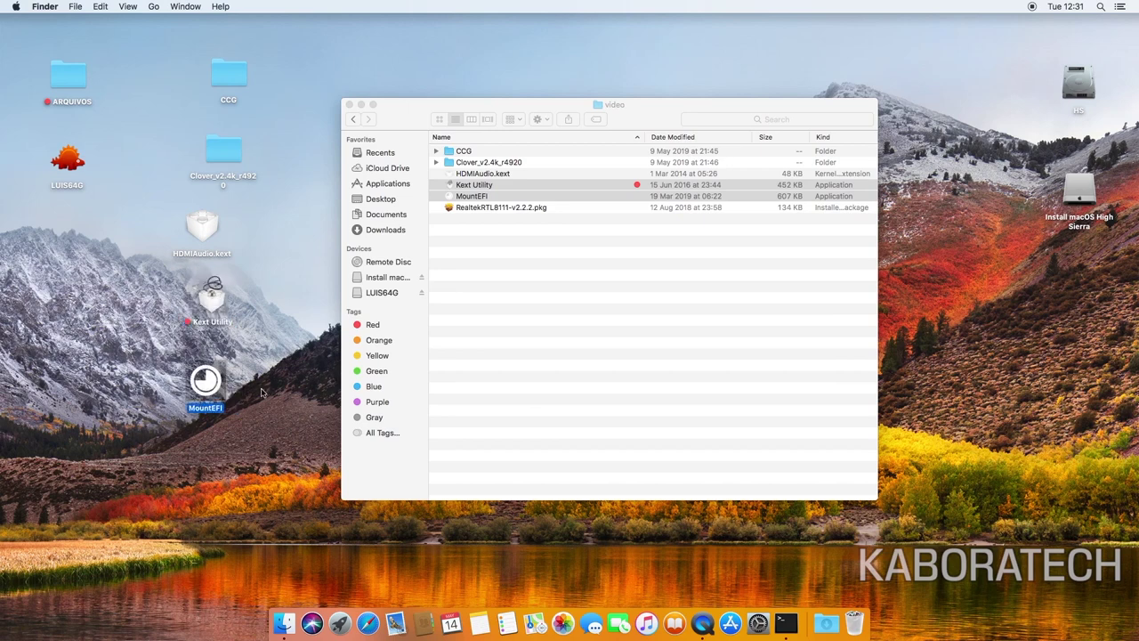
Step: Copy RealtekRTL8111-v2.2.2.pkg from the video folder to the desktop, below the USB drive, and close the folder window
{"action": "left_click", "coordinate": [481, 212]}
{"action": "left_click_drag", "start_coordinate": [482, 211], "coordinate": [94, 251]}
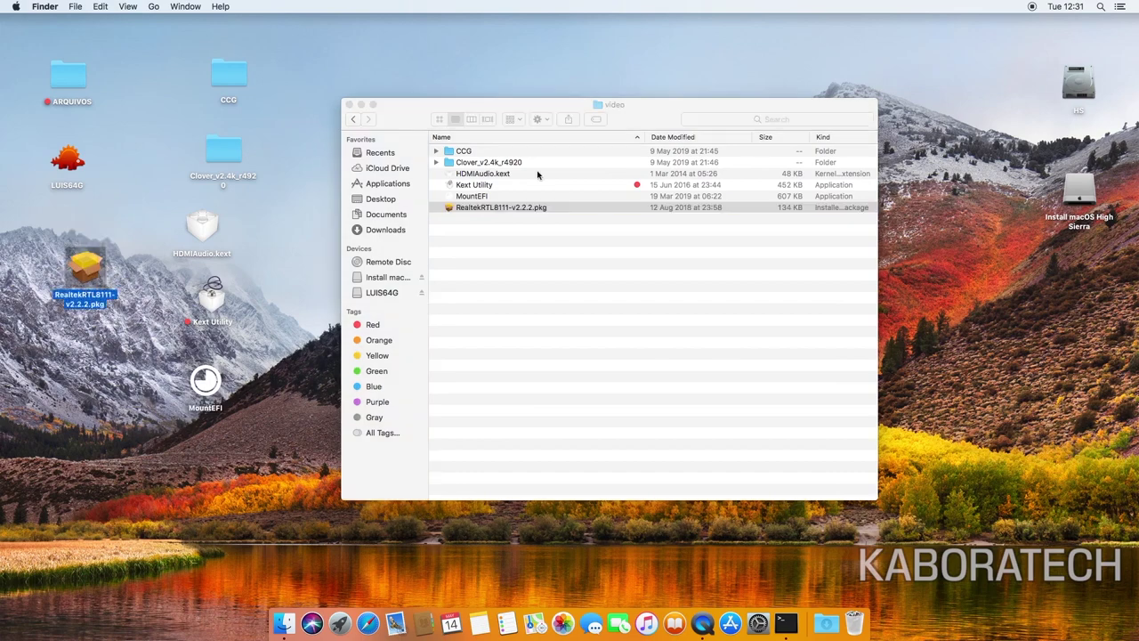
{"action": "left_click", "coordinate": [349, 105]}
{"action": "left_click", "coordinate": [429, 191]}
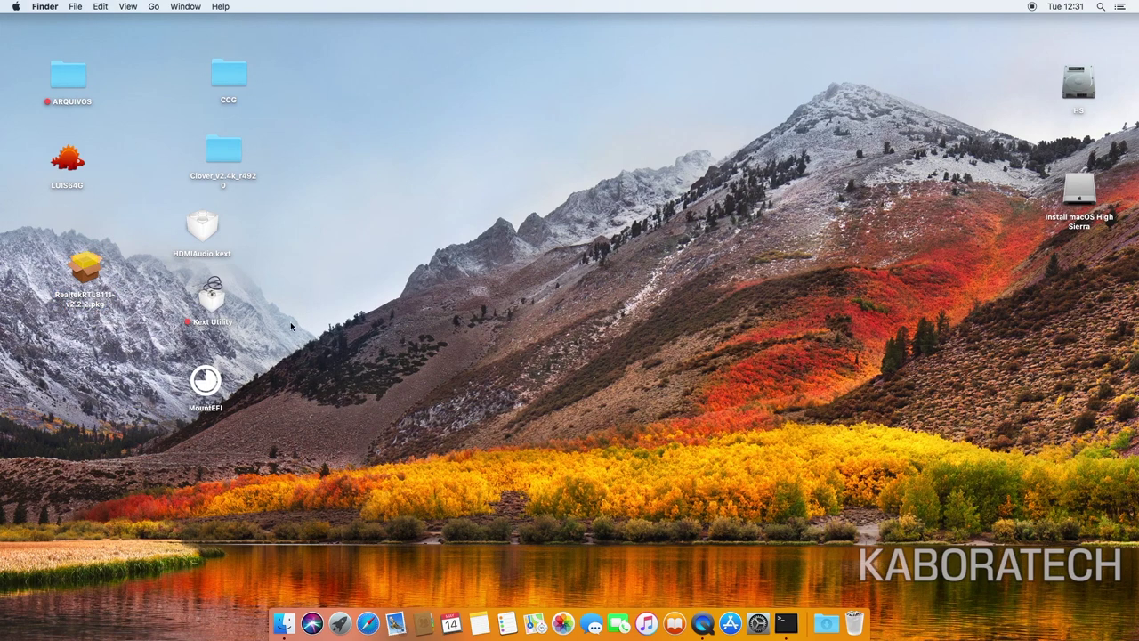
{"action": "left_click_drag", "start_coordinate": [189, 378], "coordinate": [426, 103]}
{"action": "left_click", "coordinate": [346, 211]}
Step: Open the desktop's CCG folder and move Clover Configurator out of it onto the desktop
{"action": "double_click", "coordinate": [230, 71]}
{"action": "left_click", "coordinate": [486, 168]}
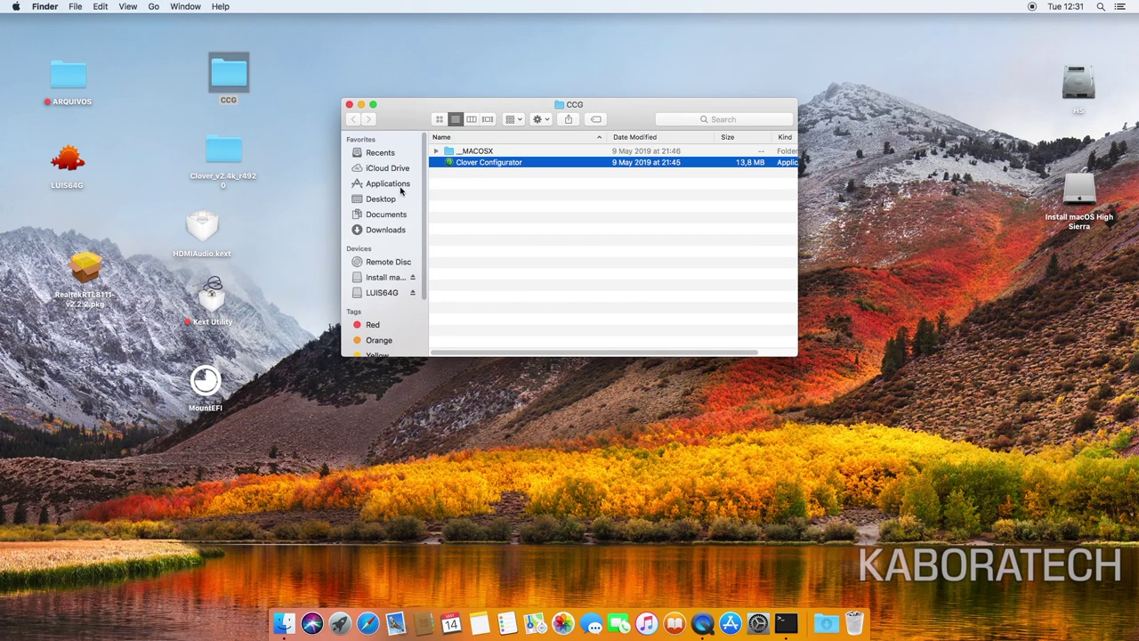
{"action": "left_click_drag", "start_coordinate": [449, 165], "coordinate": [394, 55]}
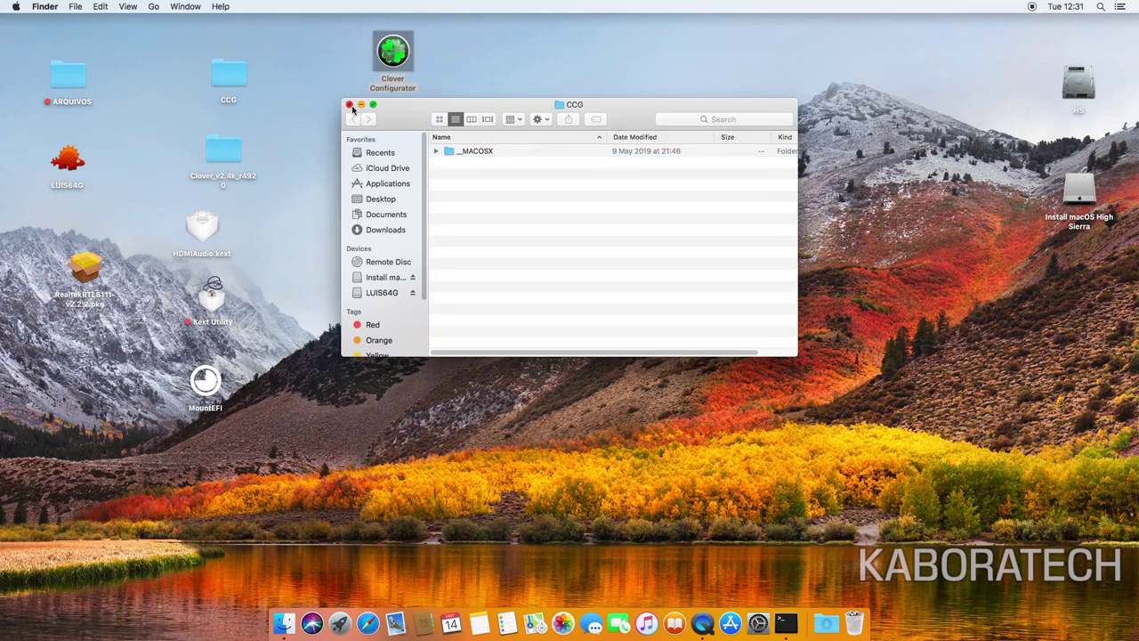
Step: Move Clover Configurator from the desktop into the Utilities folder in Applications, authorizing the move with the administrator password
{"action": "left_click", "coordinate": [384, 184]}
{"action": "scroll", "coordinate": [747, 249], "scroll_direction": "down", "scroll_amount": 3}
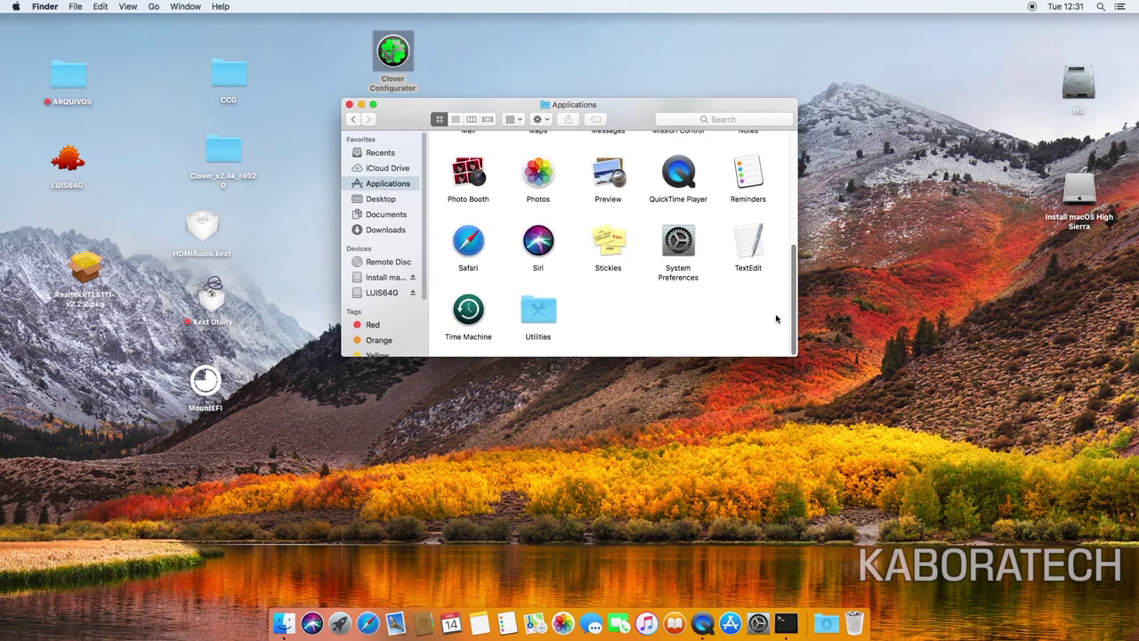
{"action": "double_click", "coordinate": [534, 307]}
{"action": "left_click_drag", "start_coordinate": [401, 66], "coordinate": [652, 332]}
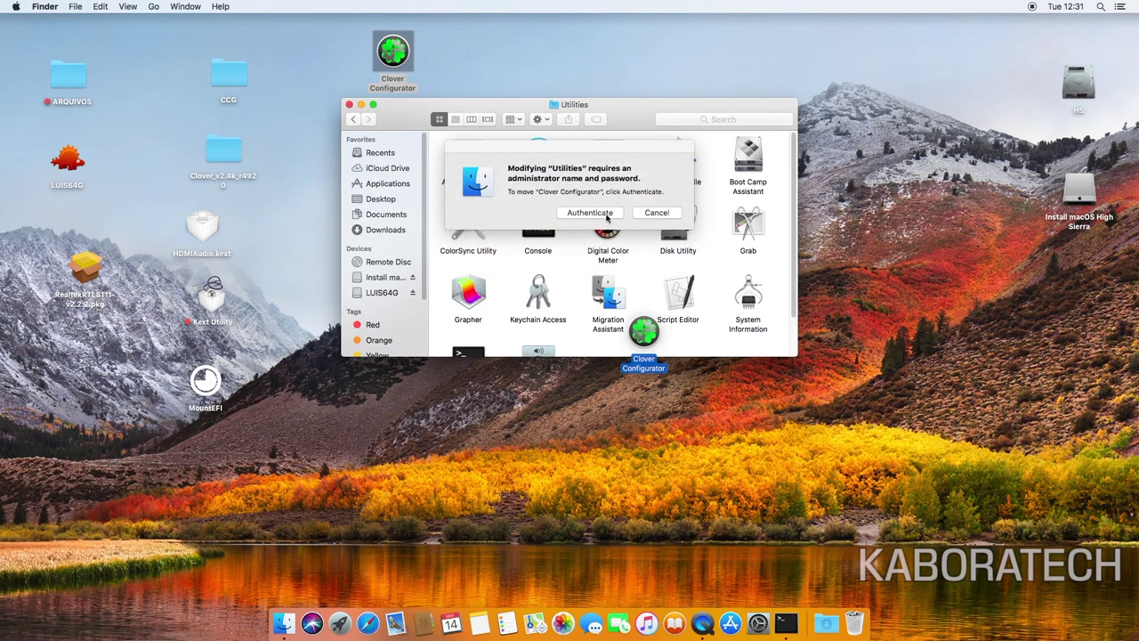
{"action": "left_click", "coordinate": [607, 216]}
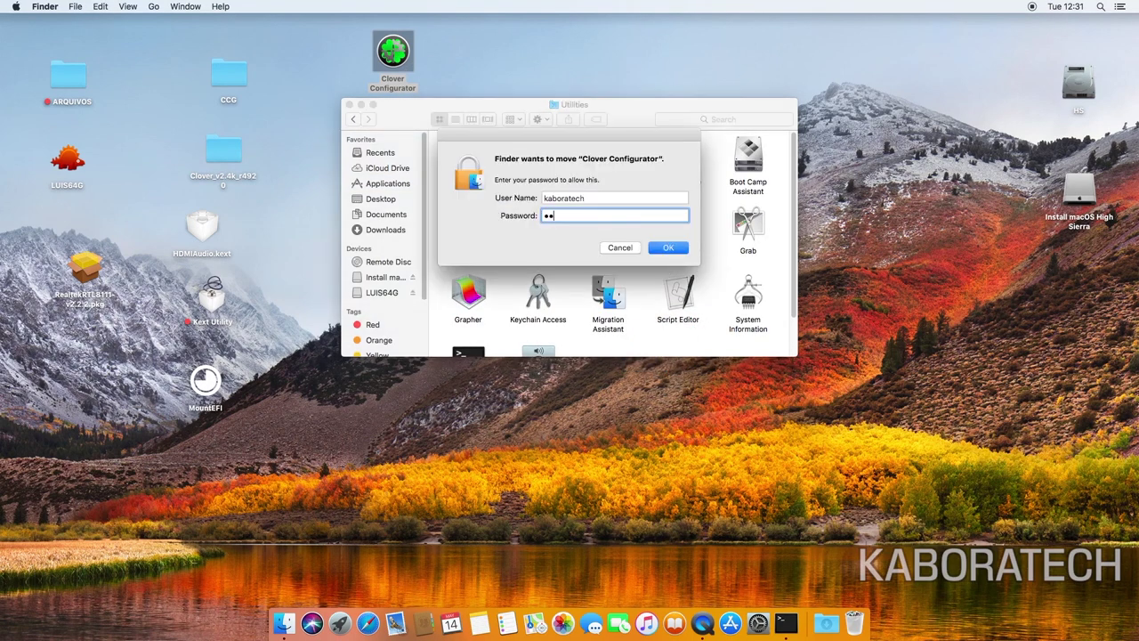
{"action": "key", "text": "Return"}
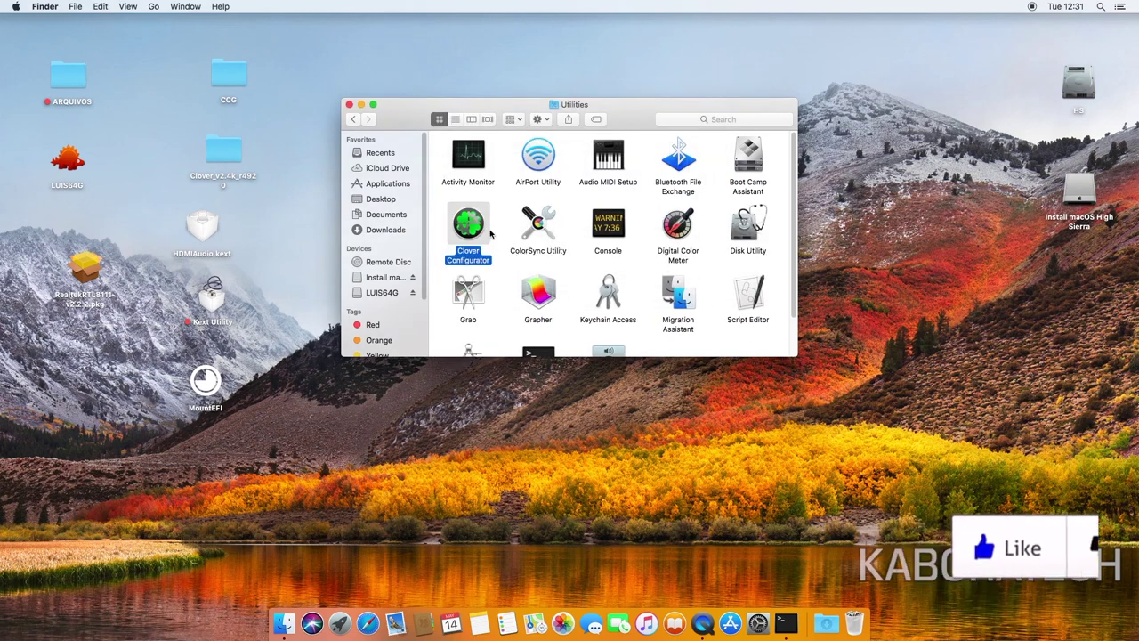
Step: Launch Clover Configurator from Utilities, close the Utilities window and move the configurator window higher on the desktop
{"action": "right_click", "coordinate": [474, 225]}
{"action": "left_click", "coordinate": [508, 234]}
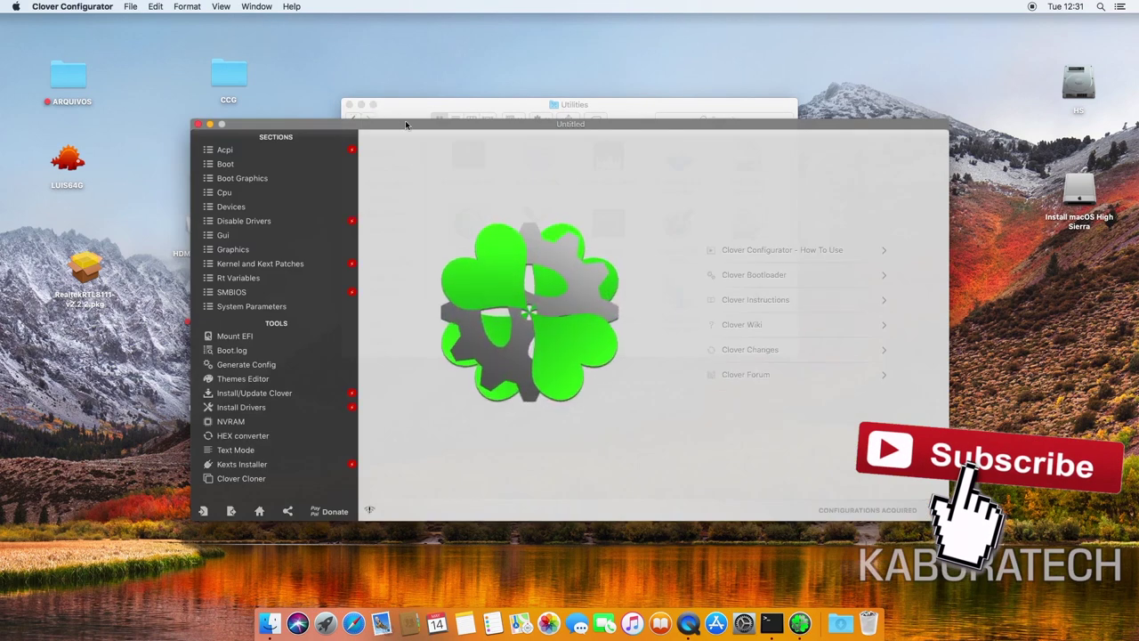
{"action": "left_click", "coordinate": [348, 105]}
{"action": "left_click_drag", "start_coordinate": [470, 133], "coordinate": [476, 75]}
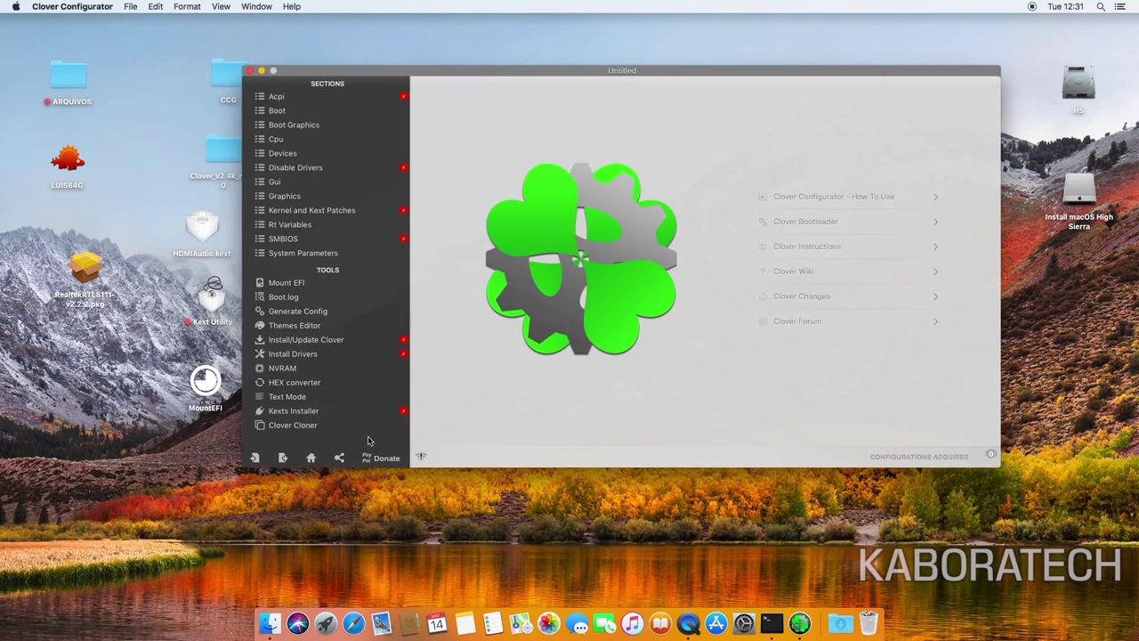
Step: Show Clover Configurator's Mount EFI tool and shift its window aside on the desktop
{"action": "left_click", "coordinate": [293, 285]}
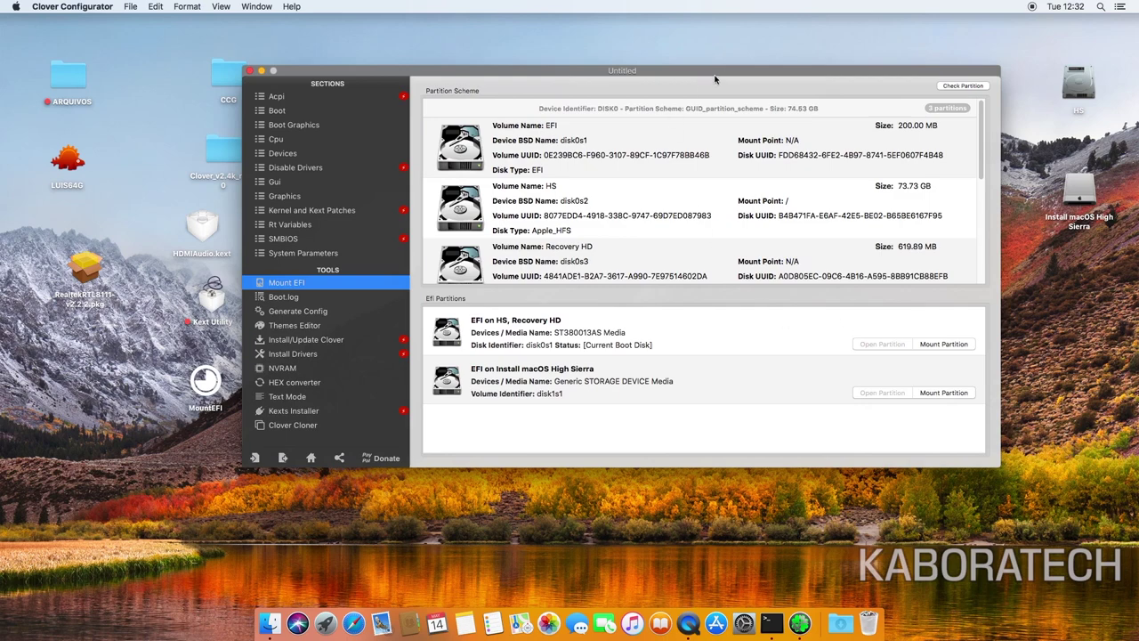
{"action": "left_click_drag", "start_coordinate": [714, 79], "coordinate": [649, 81]}
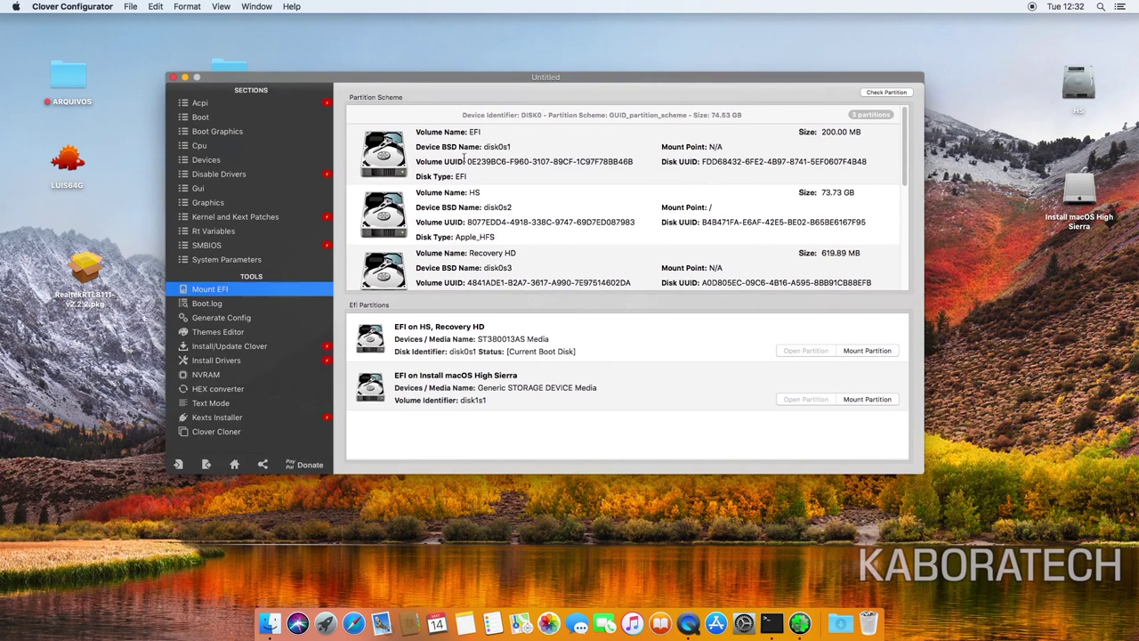
Step: Mount the EFI partition of the Install macOS High Sierra drive, authorizing it with the administrator password
{"action": "left_click_drag", "start_coordinate": [902, 147], "coordinate": [901, 210]}
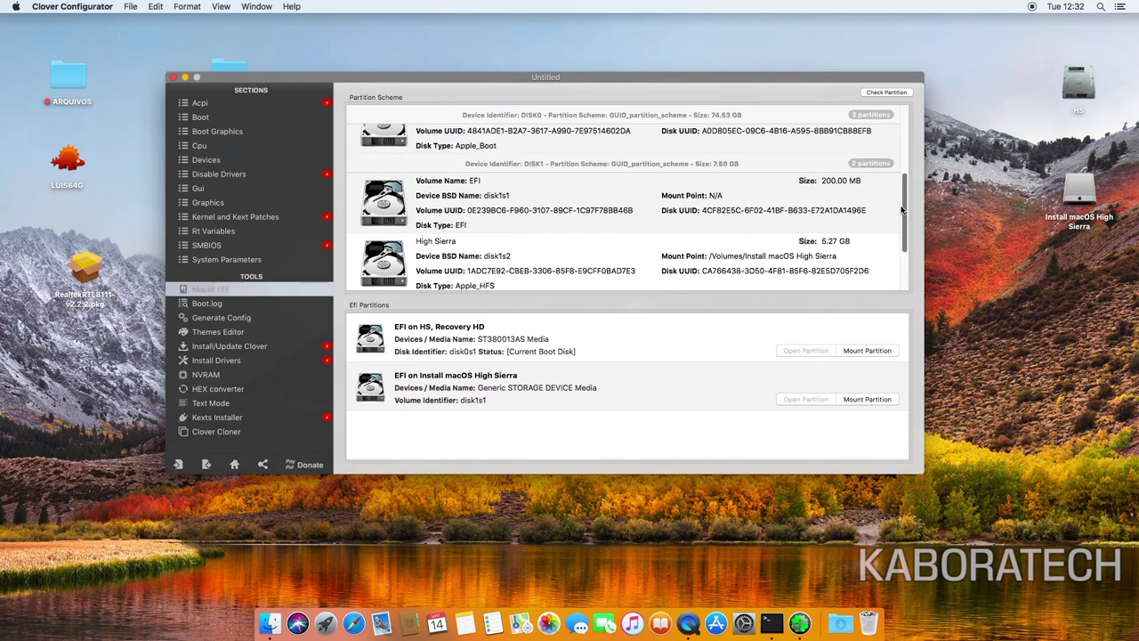
{"action": "left_click", "coordinate": [886, 401]}
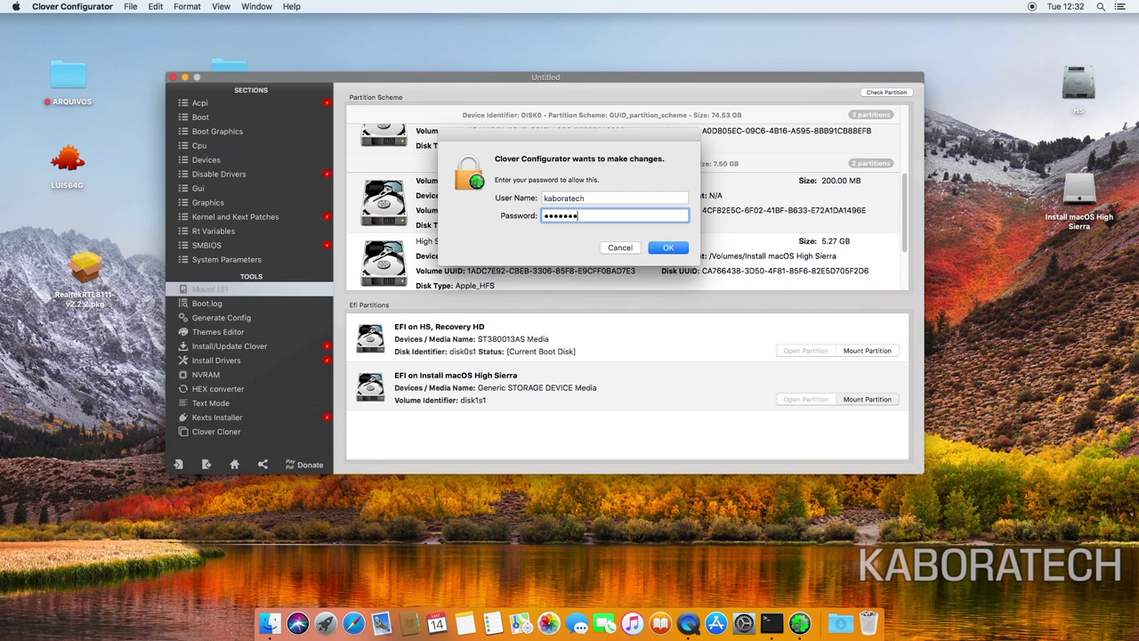
{"action": "key", "text": "Return"}
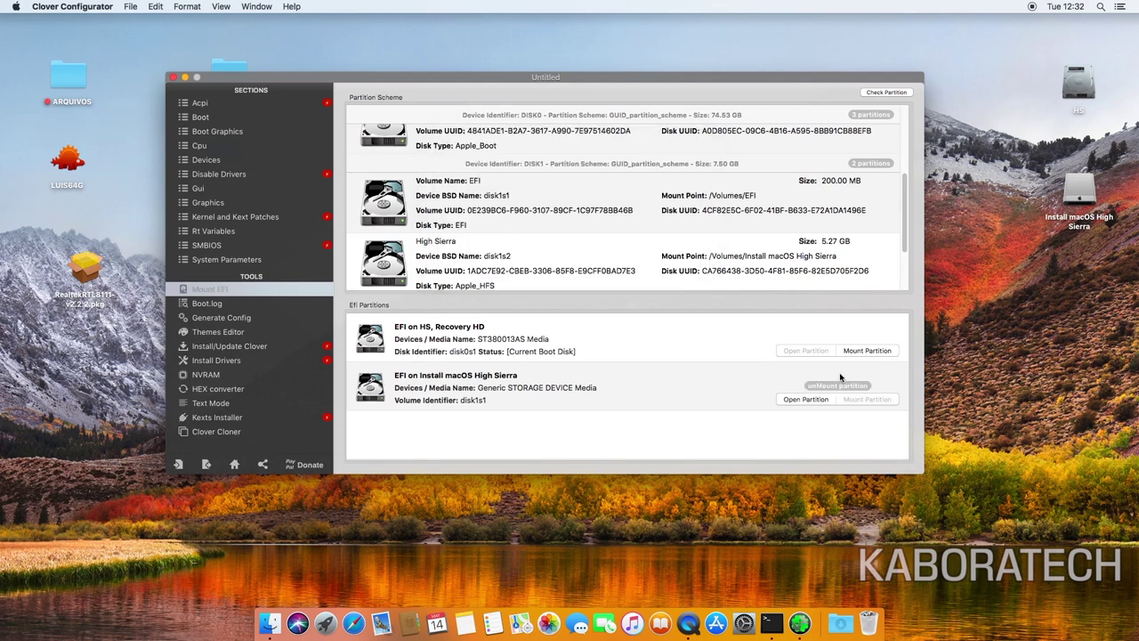
Step: Open the mounted EFI volume from the desktop and arrange its resized window beside the Clover Configurator window
{"action": "left_click_drag", "start_coordinate": [751, 80], "coordinate": [660, 92]}
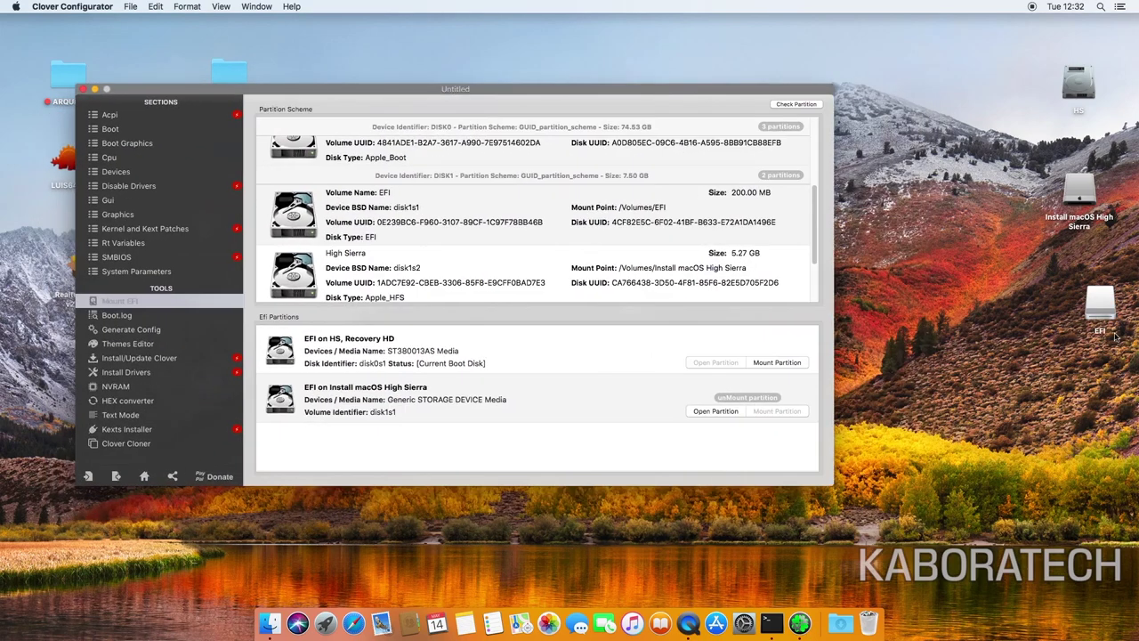
{"action": "double_click", "coordinate": [1102, 310]}
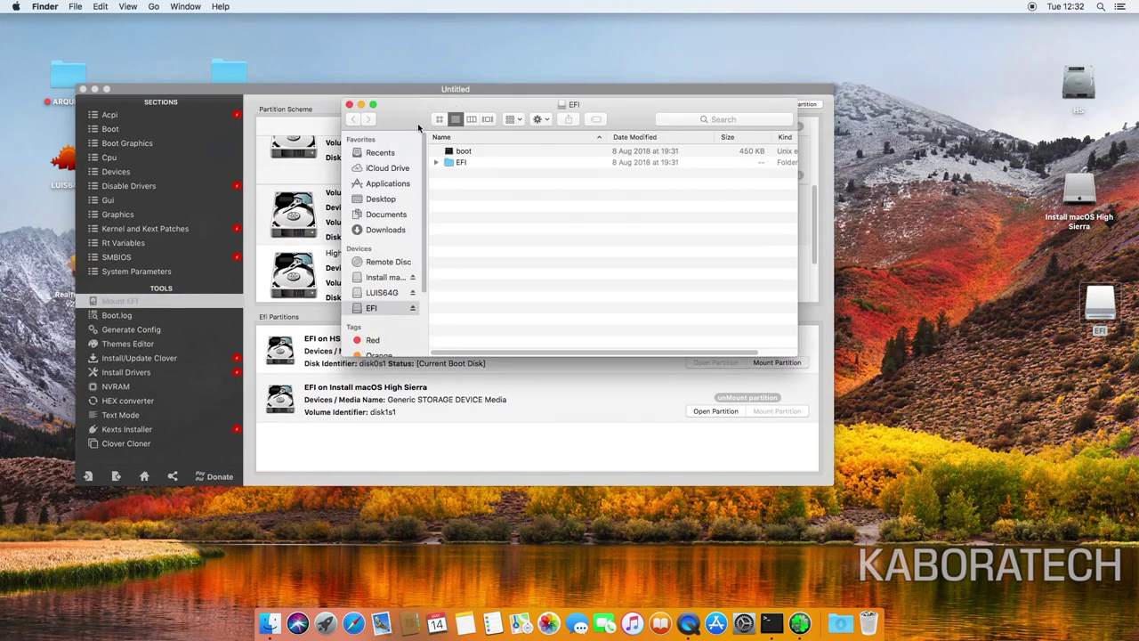
{"action": "left_click_drag", "start_coordinate": [418, 127], "coordinate": [681, 151]}
{"action": "left_click_drag", "start_coordinate": [193, 91], "coordinate": [121, 32]}
{"action": "left_click", "coordinate": [925, 149]}
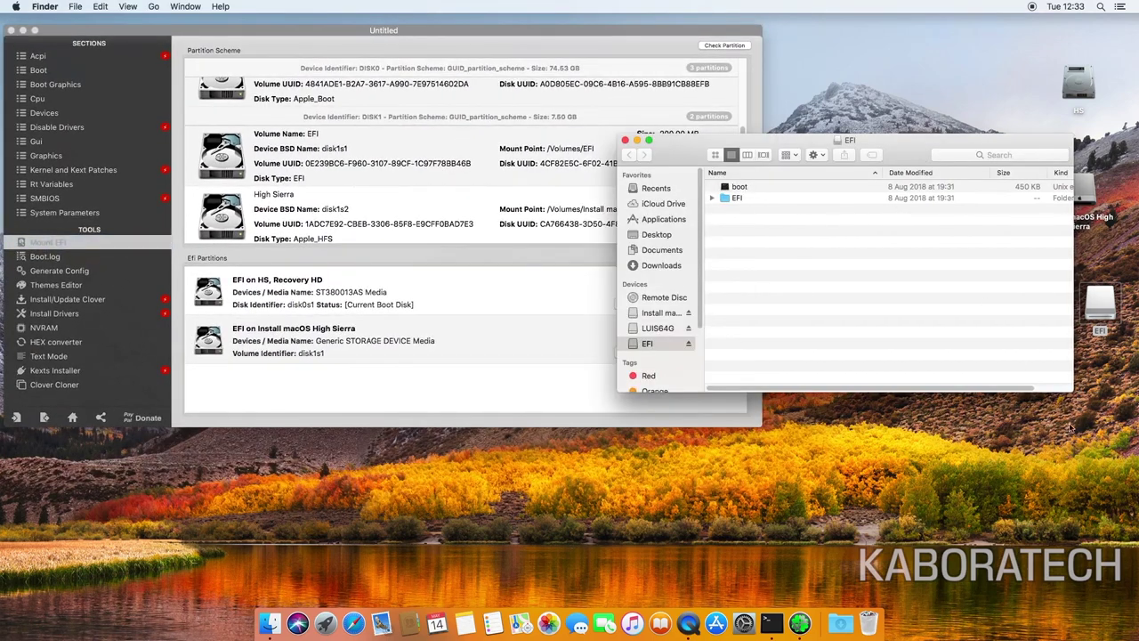
{"action": "left_click_drag", "start_coordinate": [1076, 392], "coordinate": [909, 299]}
{"action": "left_click_drag", "start_coordinate": [723, 142], "coordinate": [927, 409]}
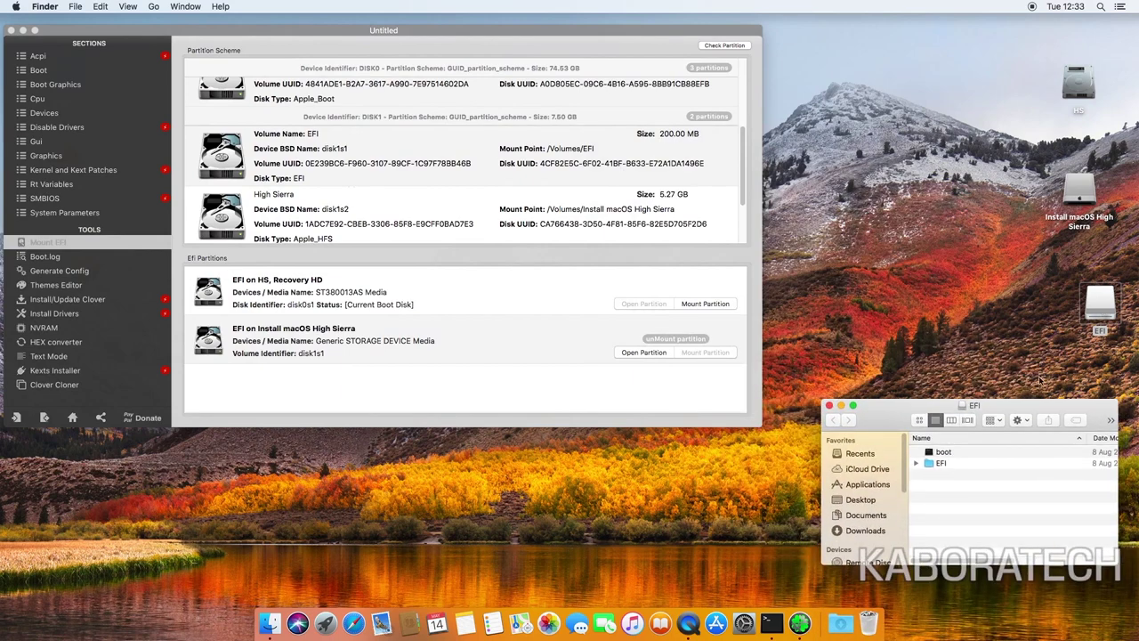
{"action": "left_click_drag", "start_coordinate": [908, 399], "coordinate": [847, 57]}
Step: Expand the EFI, BOOT, CLOVER and kexts folders on the EFI volume and minimize the Clover Configurator window
{"action": "left_click", "coordinate": [915, 309]}
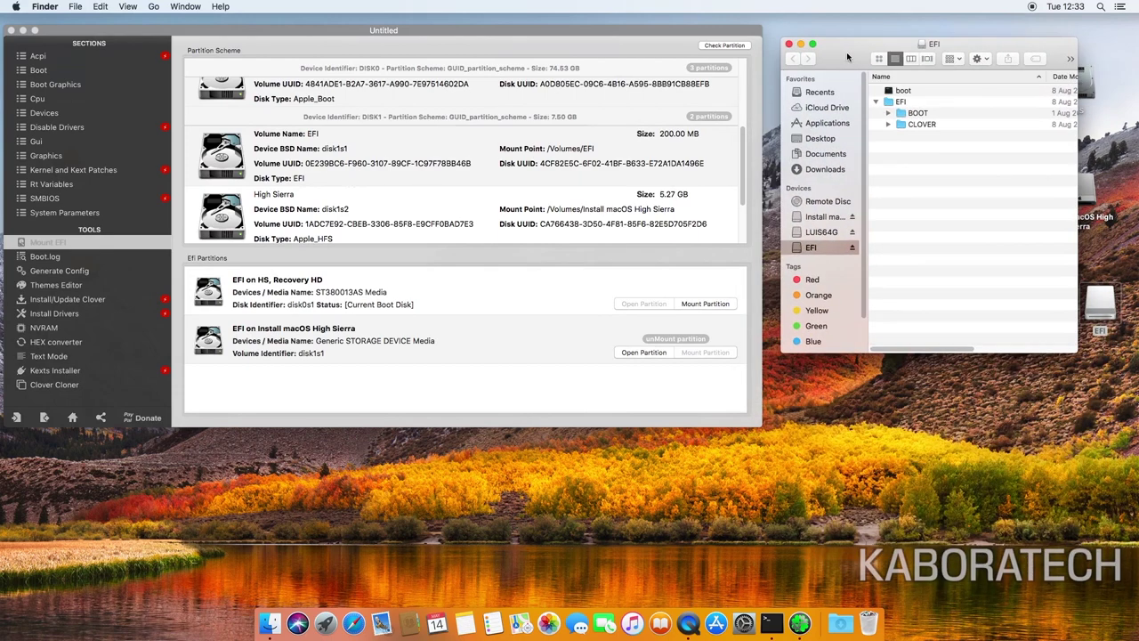
{"action": "left_click", "coordinate": [887, 113]}
{"action": "left_click", "coordinate": [888, 136]}
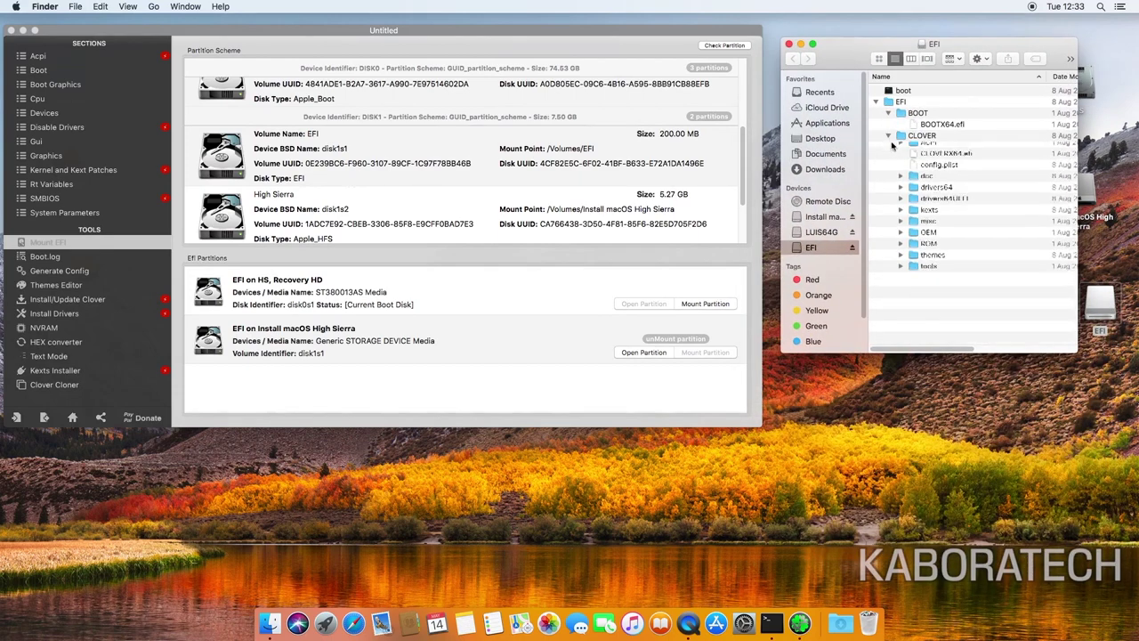
{"action": "left_click", "coordinate": [901, 216]}
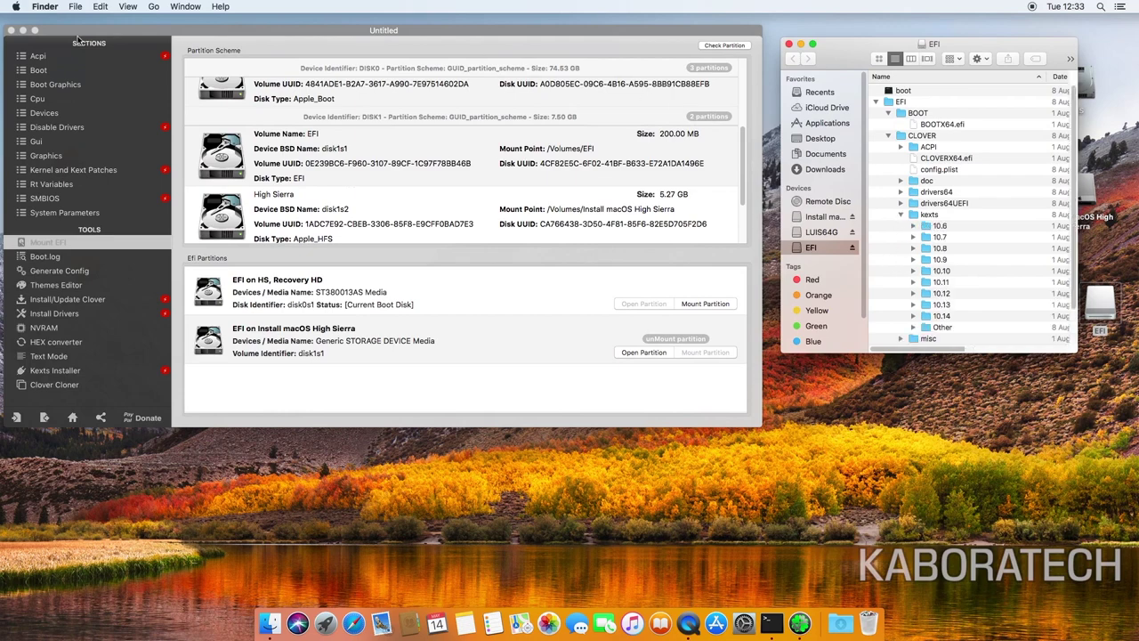
{"action": "left_click", "coordinate": [23, 30]}
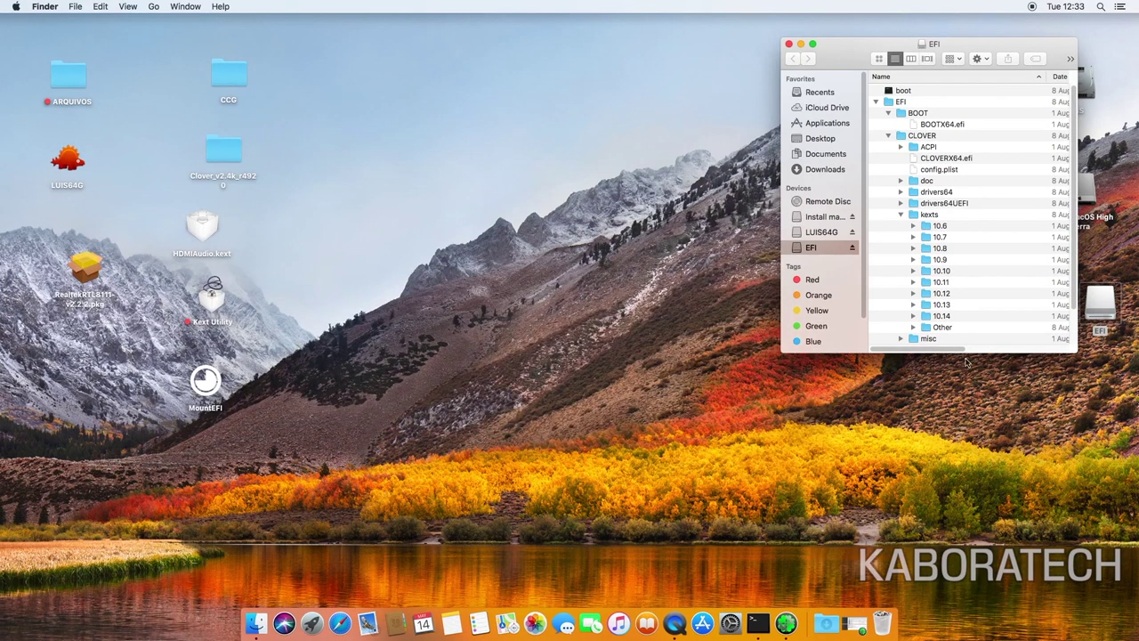
{"action": "left_click_drag", "start_coordinate": [982, 43], "coordinate": [837, 47]}
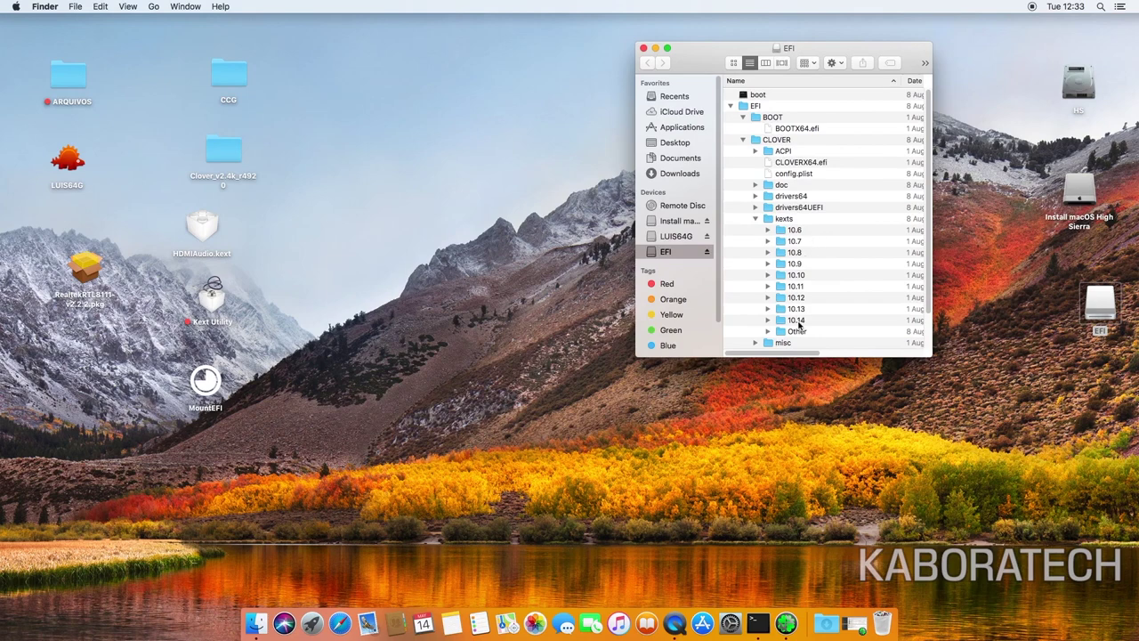
Step: Expand the Other folder inside kexts and enlarge the EFI window to fit its full contents
{"action": "left_click", "coordinate": [800, 231]}
{"action": "left_click", "coordinate": [801, 243]}
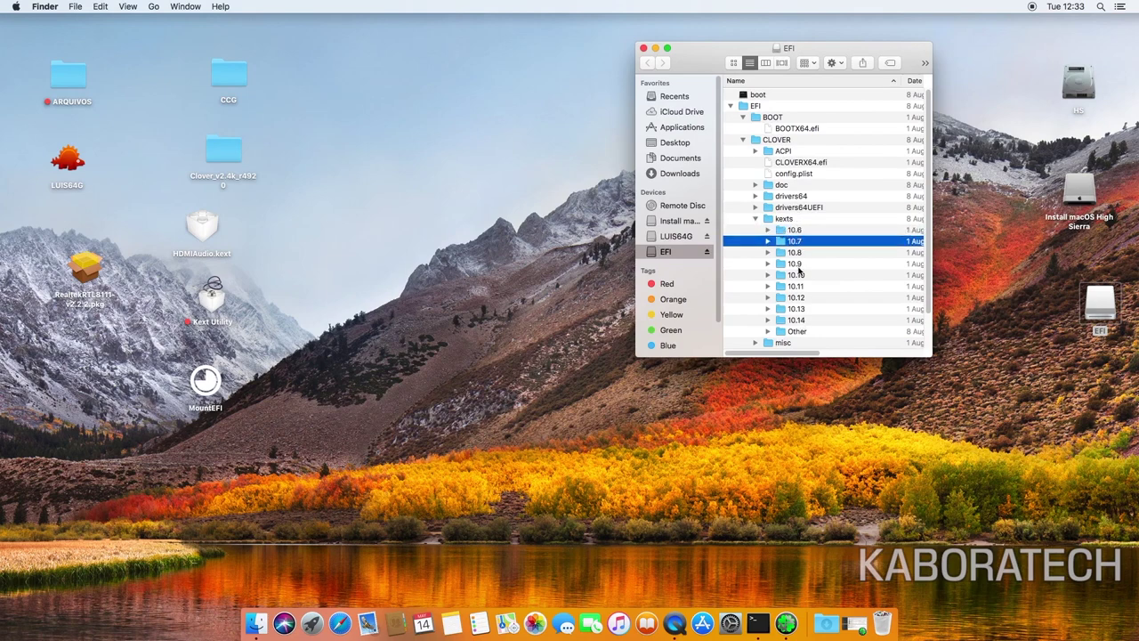
{"action": "left_click", "coordinate": [798, 253]}
{"action": "left_click", "coordinate": [804, 331]}
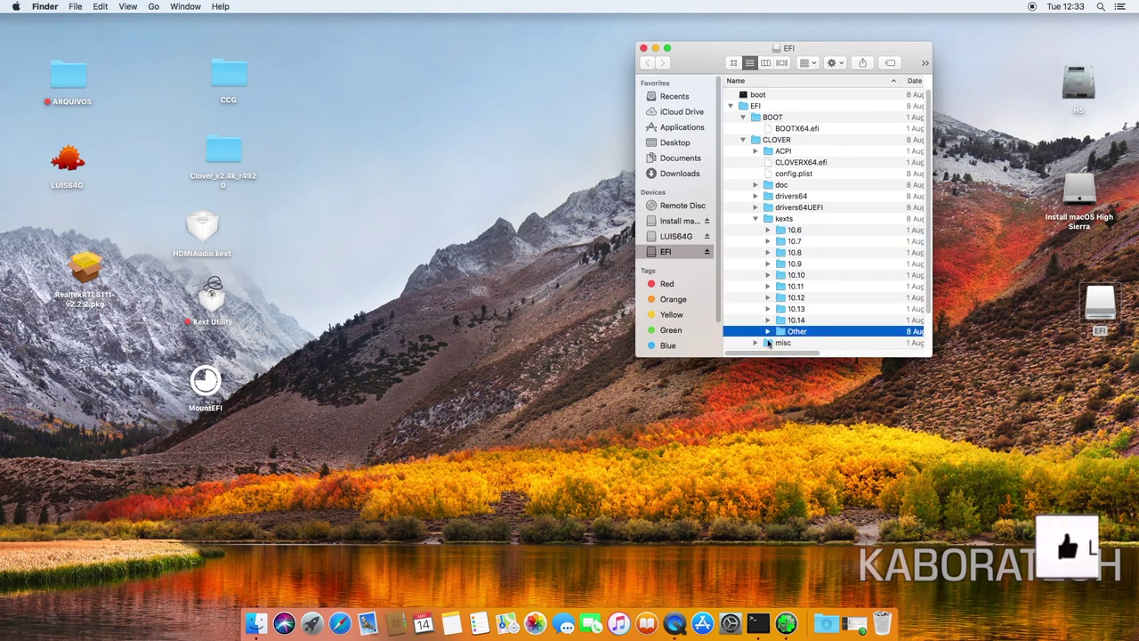
{"action": "key", "text": "Right"}
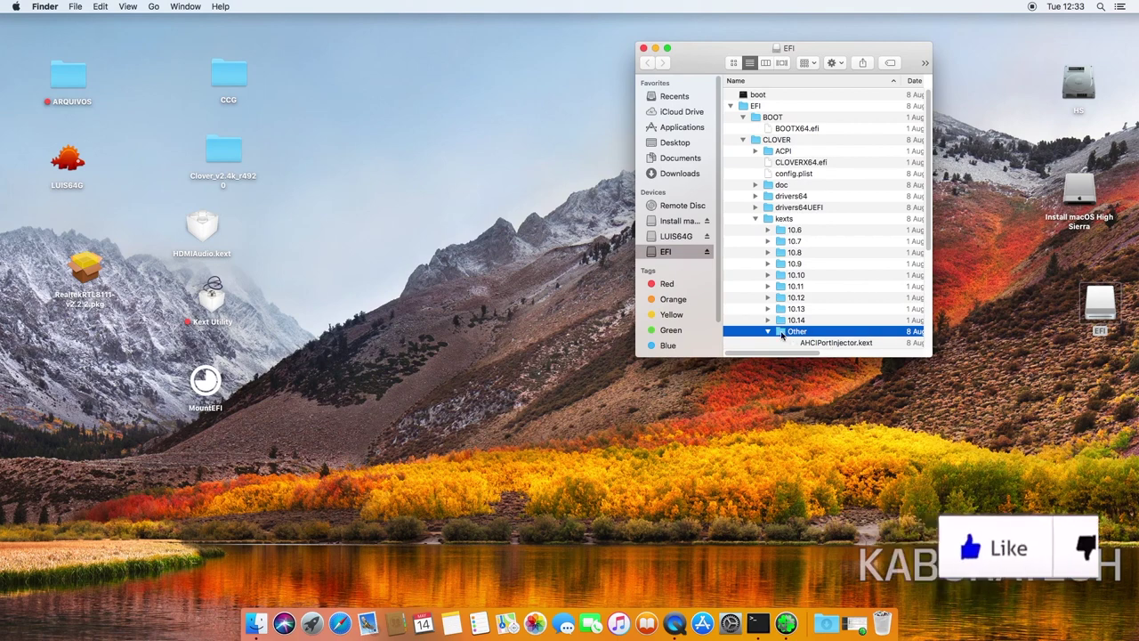
{"action": "left_click_drag", "start_coordinate": [930, 355], "coordinate": [1022, 519]}
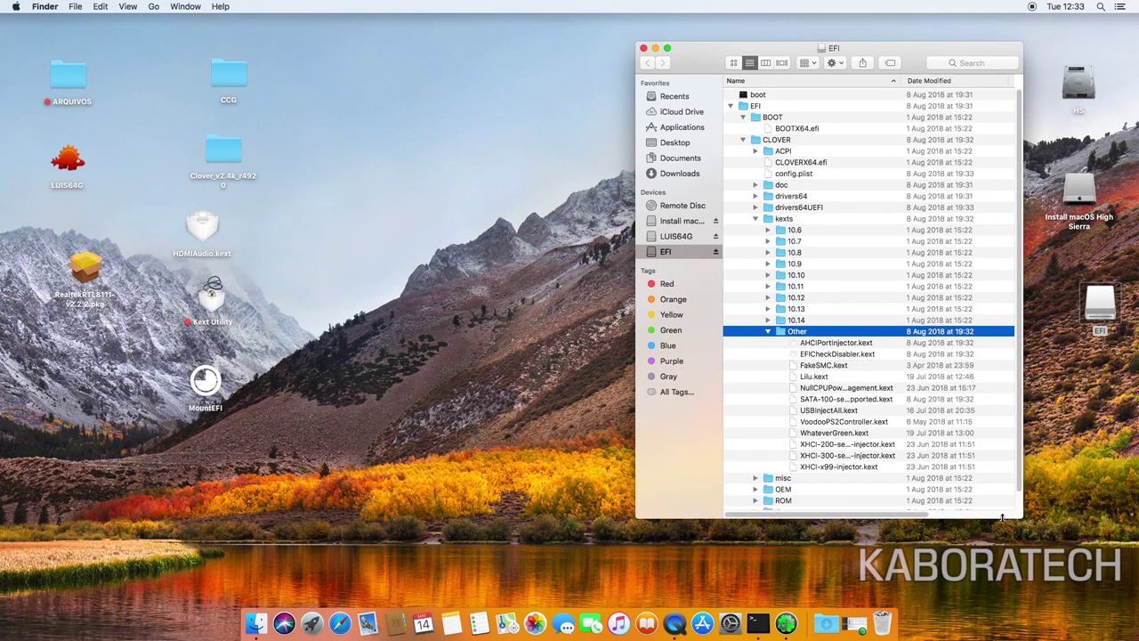
{"action": "left_click_drag", "start_coordinate": [908, 51], "coordinate": [640, 30]}
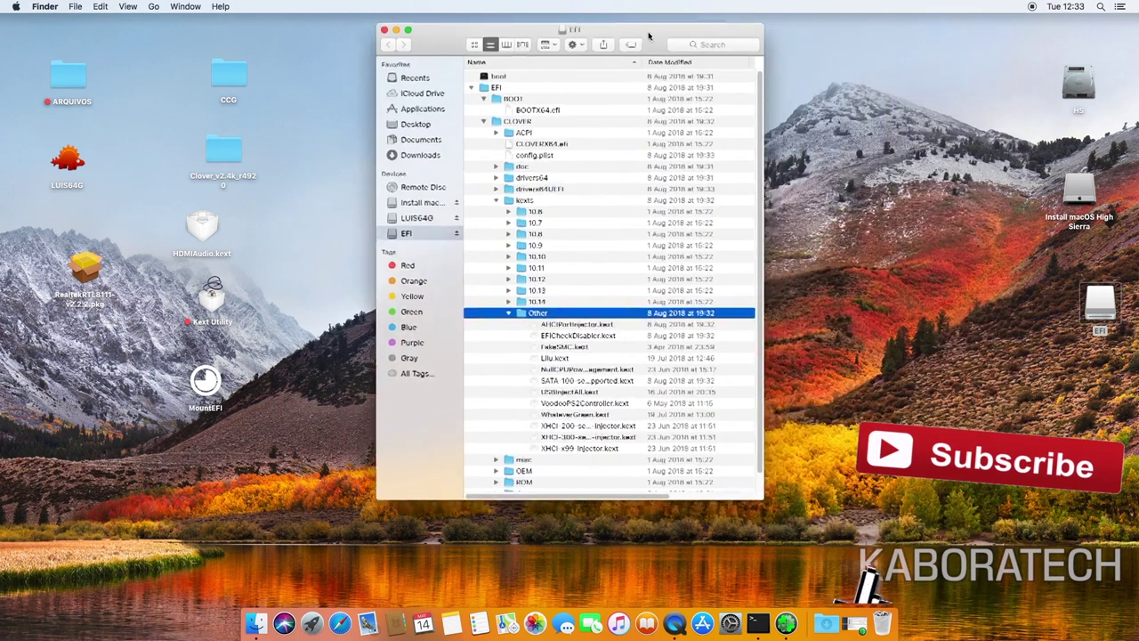
{"action": "left_click_drag", "start_coordinate": [755, 500], "coordinate": [968, 521]}
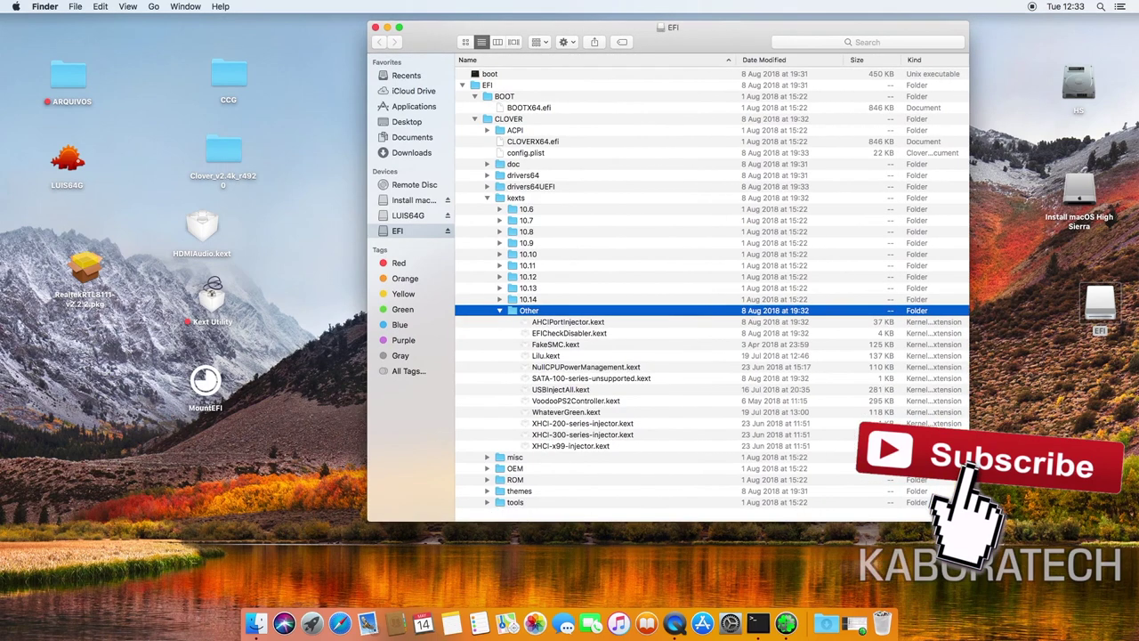
Step: Go through the kexts in the Other folder, from XHCI-300-series-injector.kext up to AHCIPortInjector.kext, and collapse the folder
{"action": "left_click", "coordinate": [539, 436]}
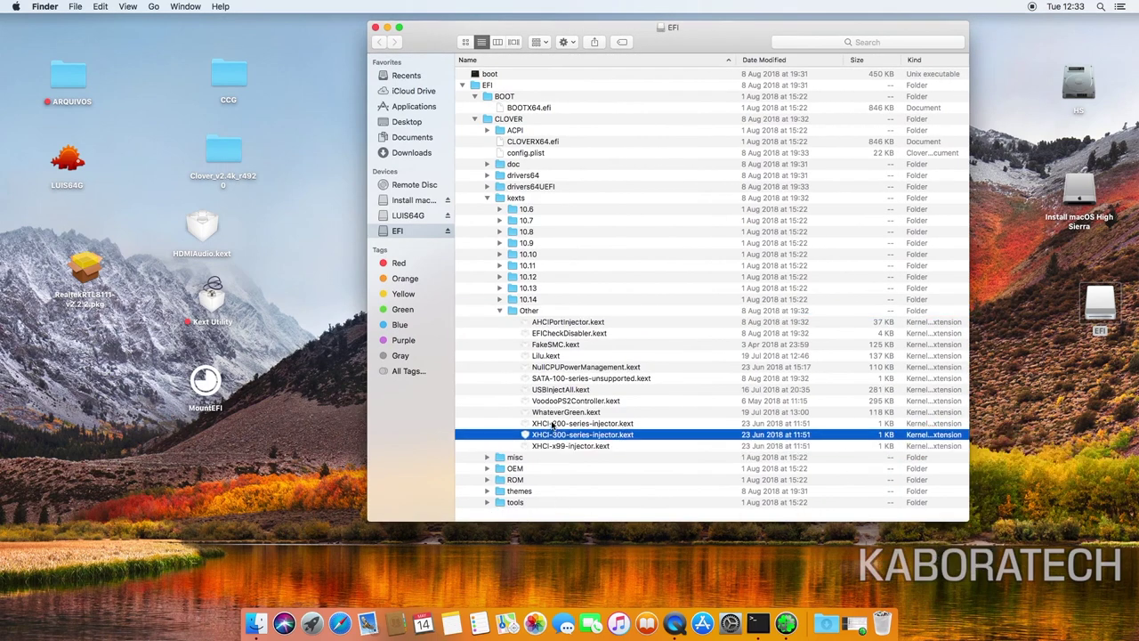
{"action": "left_click", "coordinate": [553, 411]}
{"action": "left_click", "coordinate": [557, 401]}
{"action": "left_click", "coordinate": [560, 390]}
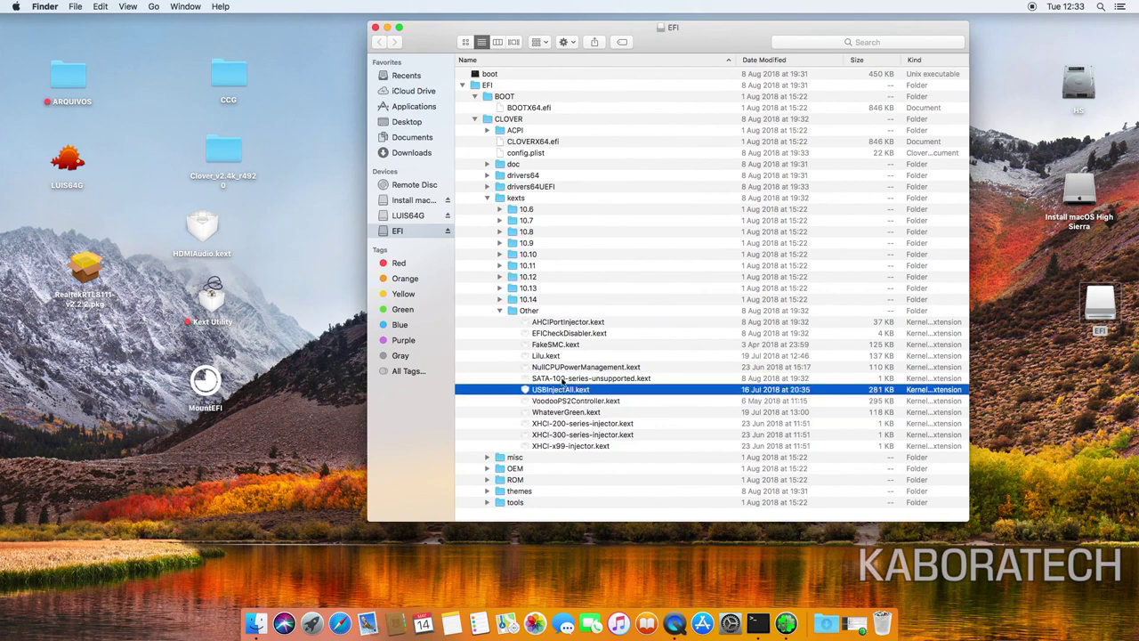
{"action": "left_click", "coordinate": [563, 379]}
{"action": "left_click", "coordinate": [564, 368]}
{"action": "left_click", "coordinate": [559, 356]}
{"action": "left_click", "coordinate": [558, 345]}
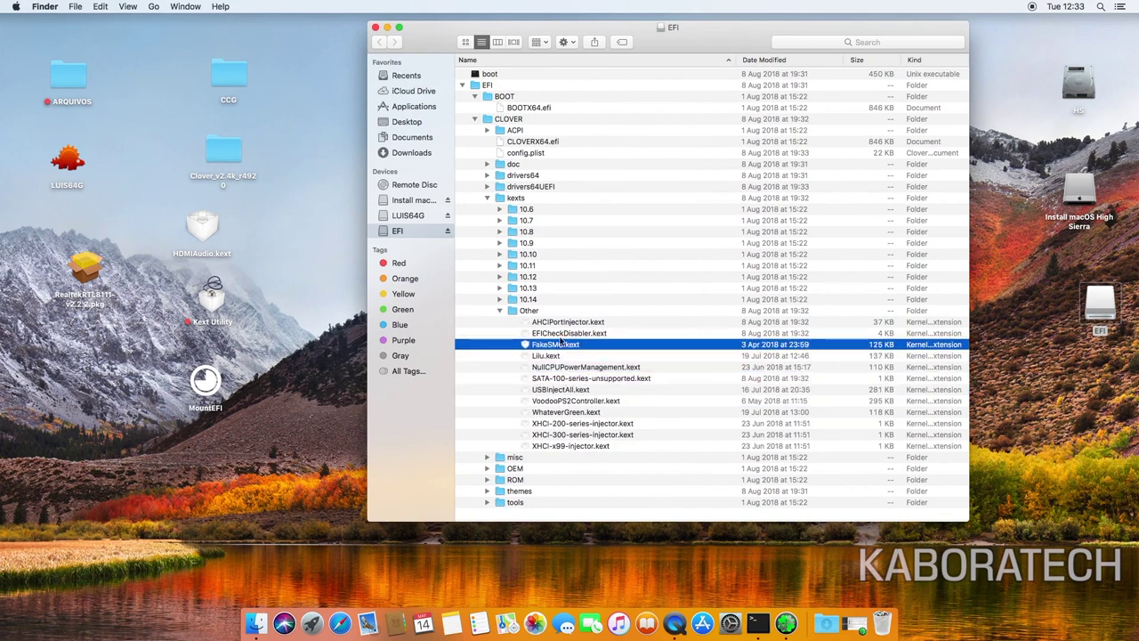
{"action": "left_click", "coordinate": [562, 333]}
{"action": "left_click", "coordinate": [566, 323]}
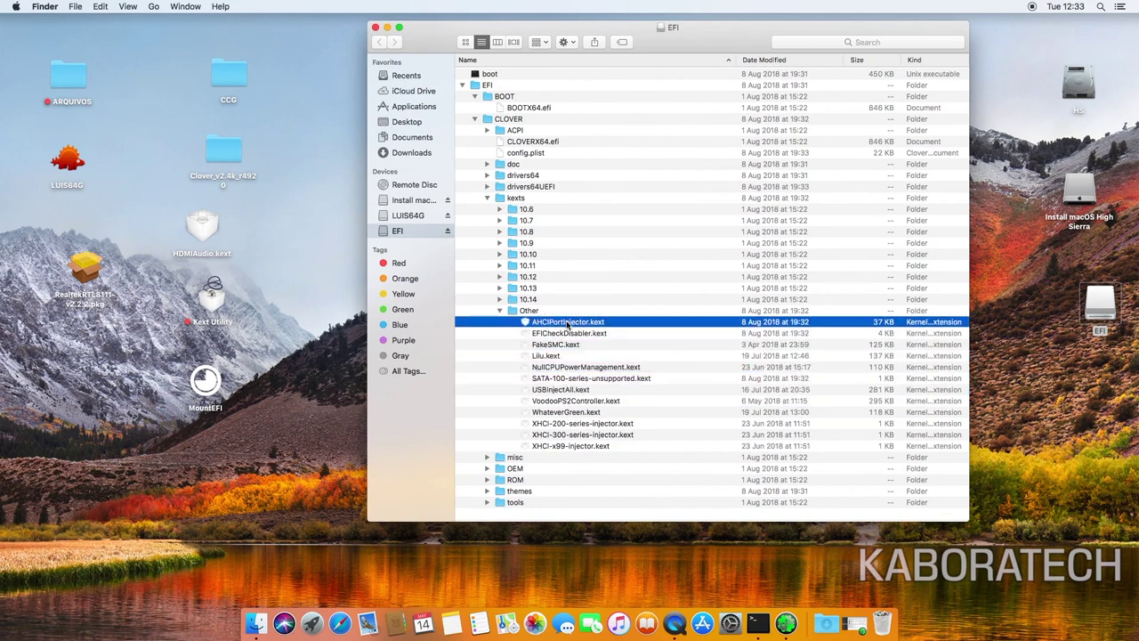
{"action": "left_click", "coordinate": [499, 312]}
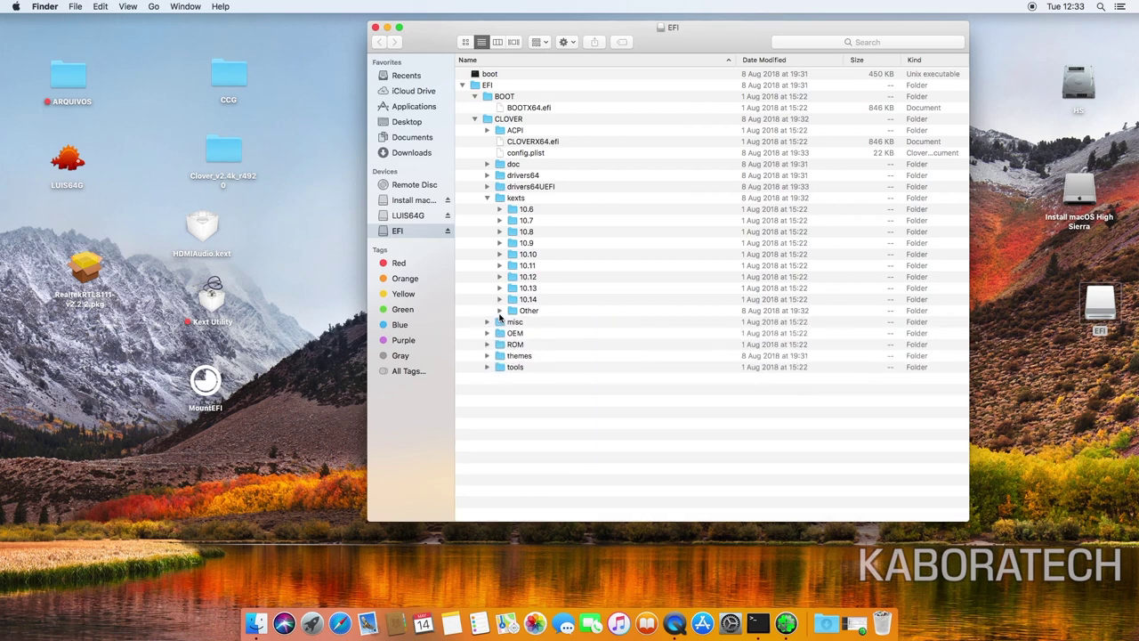
Step: Open config.plist from the CLOVER folder with Clover Configurator, then close the EFI window and reposition the configurator window
{"action": "left_click", "coordinate": [534, 153]}
{"action": "right_click", "coordinate": [534, 153]}
{"action": "mouse_move", "coordinate": [594, 169]}
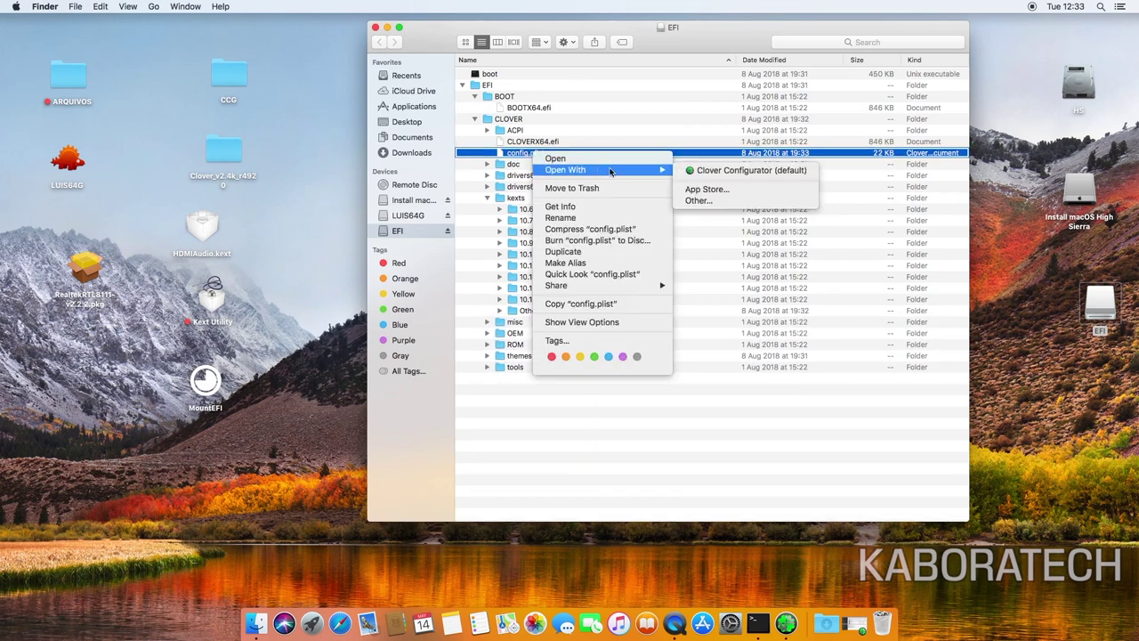
{"action": "left_click", "coordinate": [716, 171]}
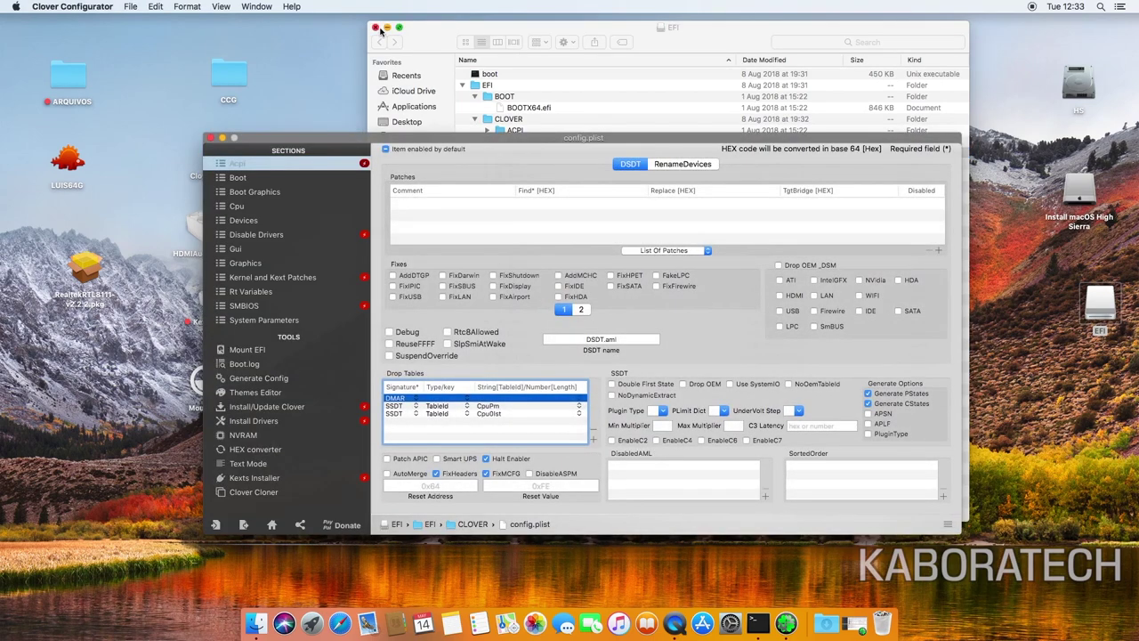
{"action": "left_click", "coordinate": [376, 27]}
{"action": "left_click_drag", "start_coordinate": [427, 134], "coordinate": [244, 31]}
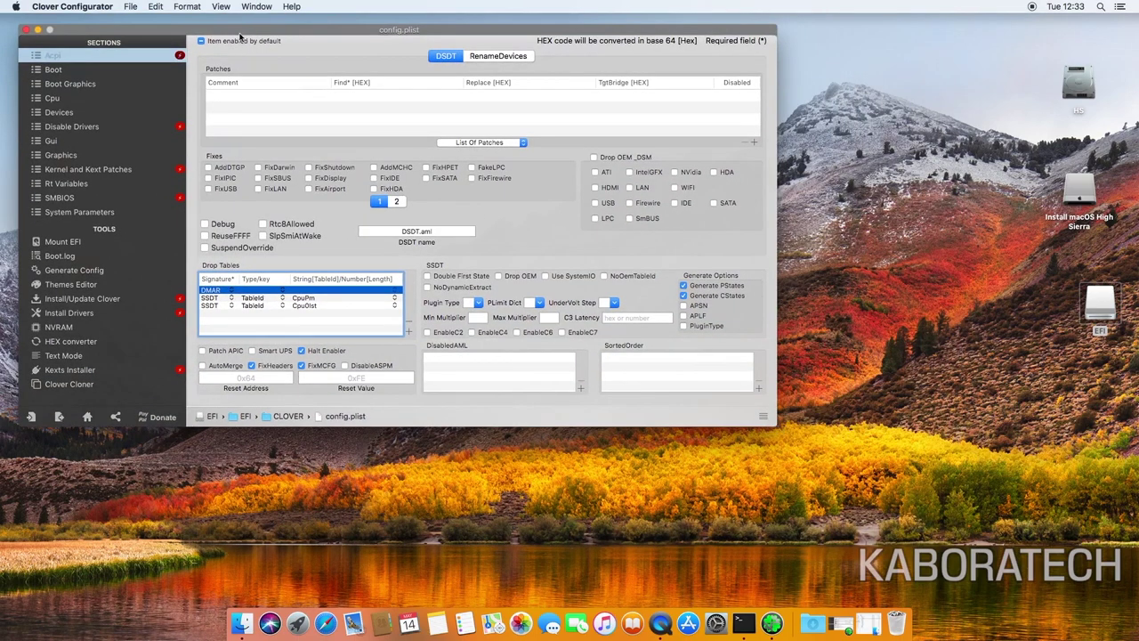
{"action": "left_click_drag", "start_coordinate": [238, 33], "coordinate": [388, 76]}
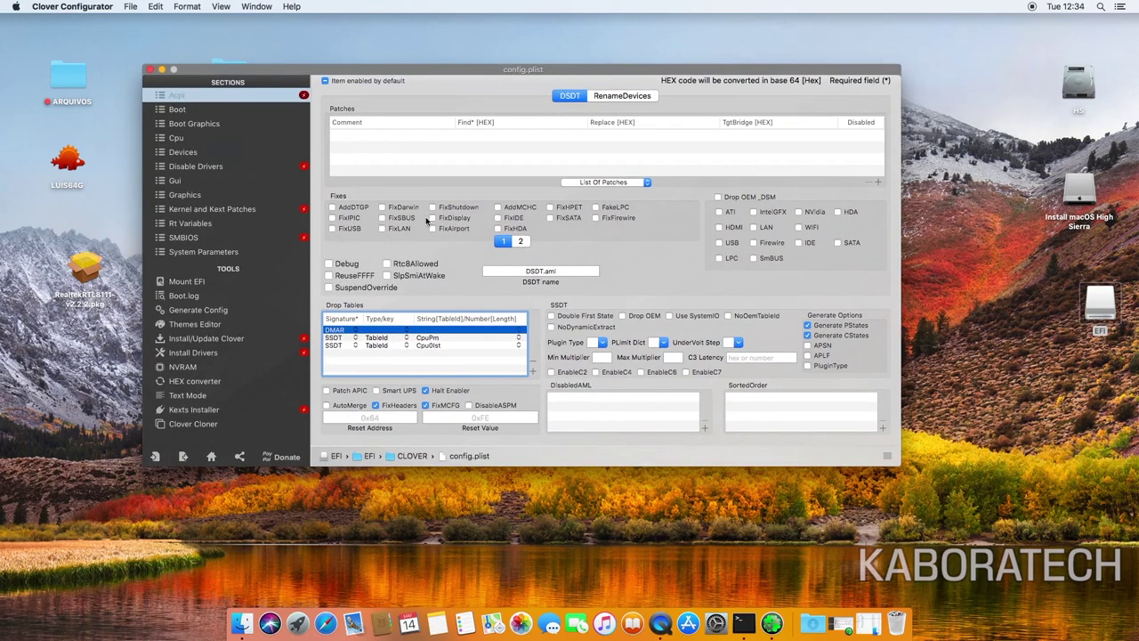
Step: Review both pages of the ACPI DSDT fixes and go through the existing boot arguments in the Boot section
{"action": "left_click", "coordinate": [523, 241]}
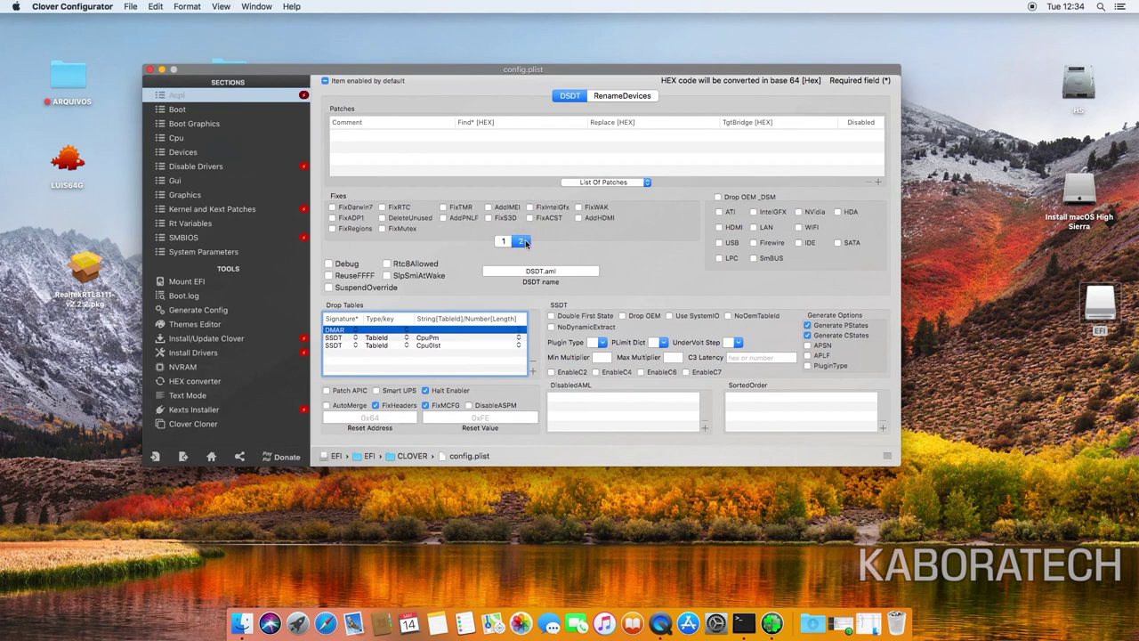
{"action": "left_click", "coordinate": [502, 241]}
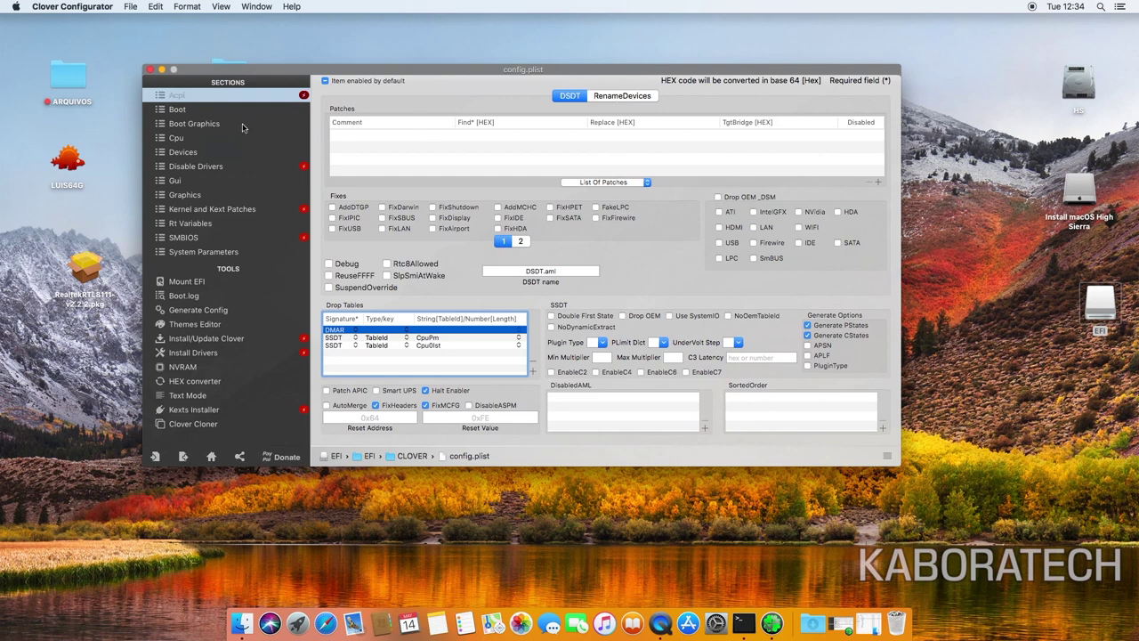
{"action": "left_click", "coordinate": [178, 110]}
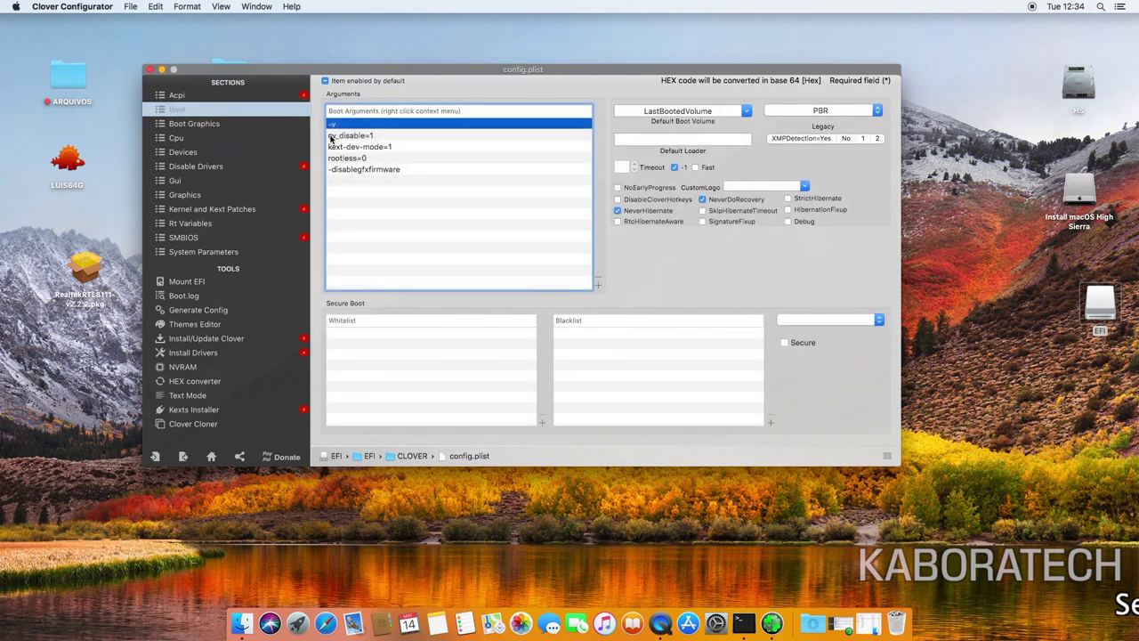
{"action": "mouse_move", "coordinate": [337, 140]}
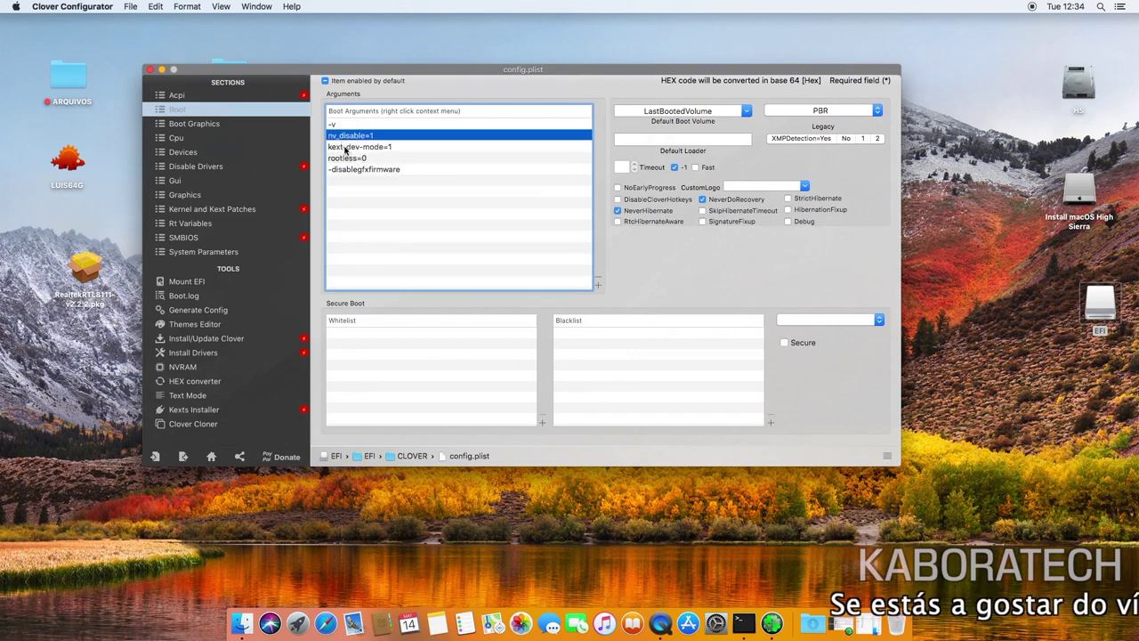
{"action": "left_click", "coordinate": [346, 147]}
{"action": "left_click", "coordinate": [348, 158]}
{"action": "left_click", "coordinate": [354, 169]}
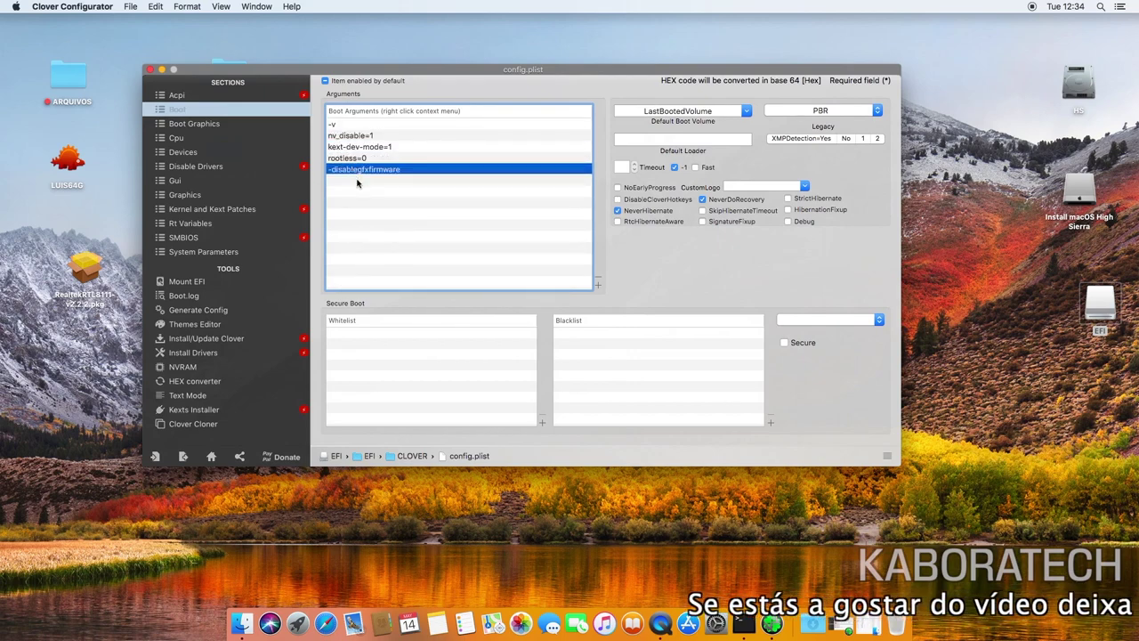
Step: Look through the boot arguments available to add and the choices for the Default Boot Volume, leaving the Boot settings as they are
{"action": "right_click", "coordinate": [357, 183]}
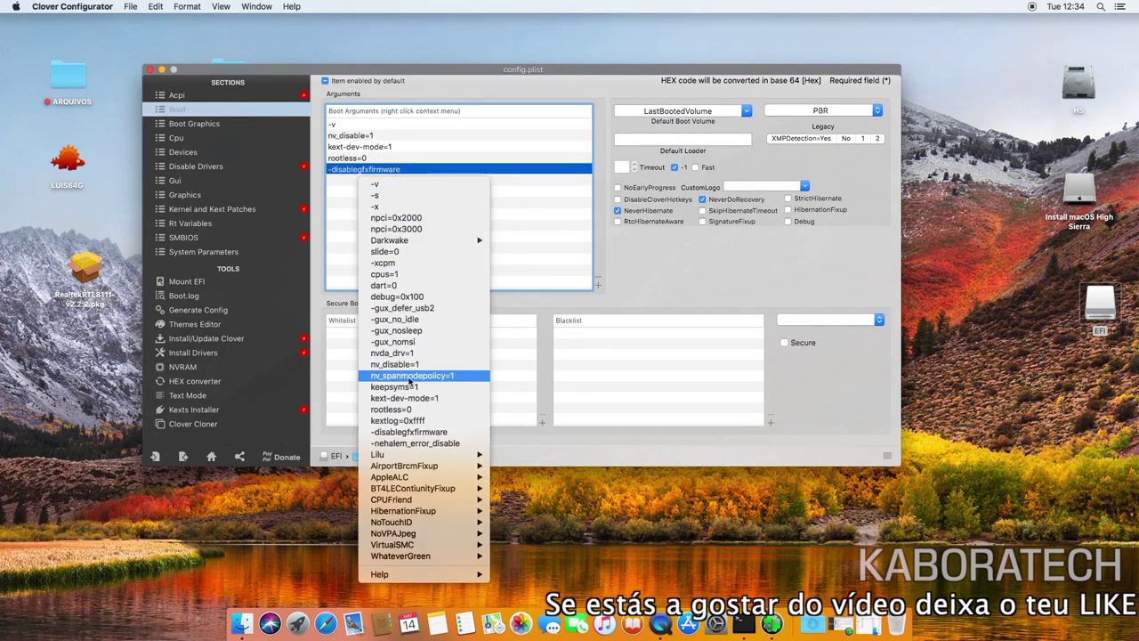
{"action": "left_click", "coordinate": [494, 69]}
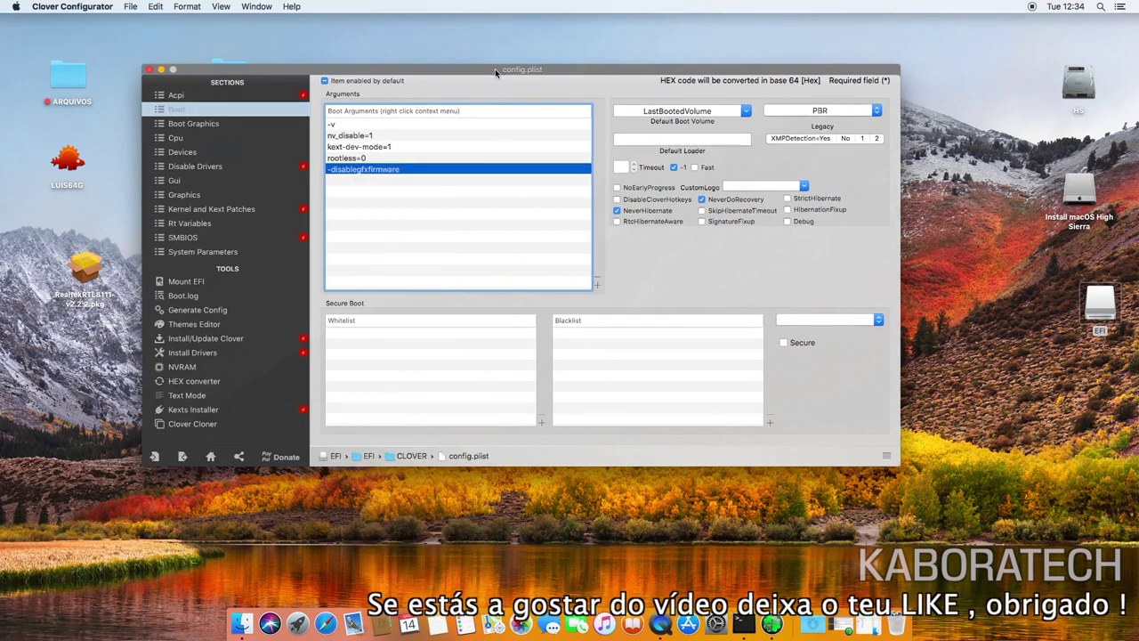
{"action": "left_click", "coordinate": [744, 111]}
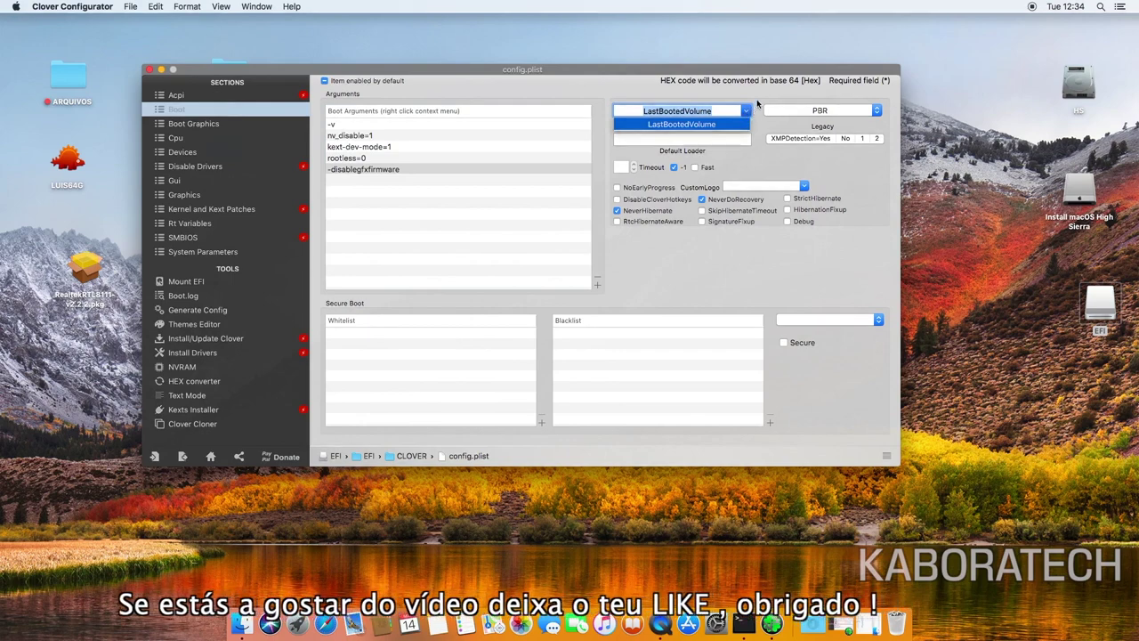
Step: Review the Boot Graphics, Cpu, Devices, Disable Drivers and Gui sections, including the theme name set in Gui
{"action": "left_click", "coordinate": [198, 124]}
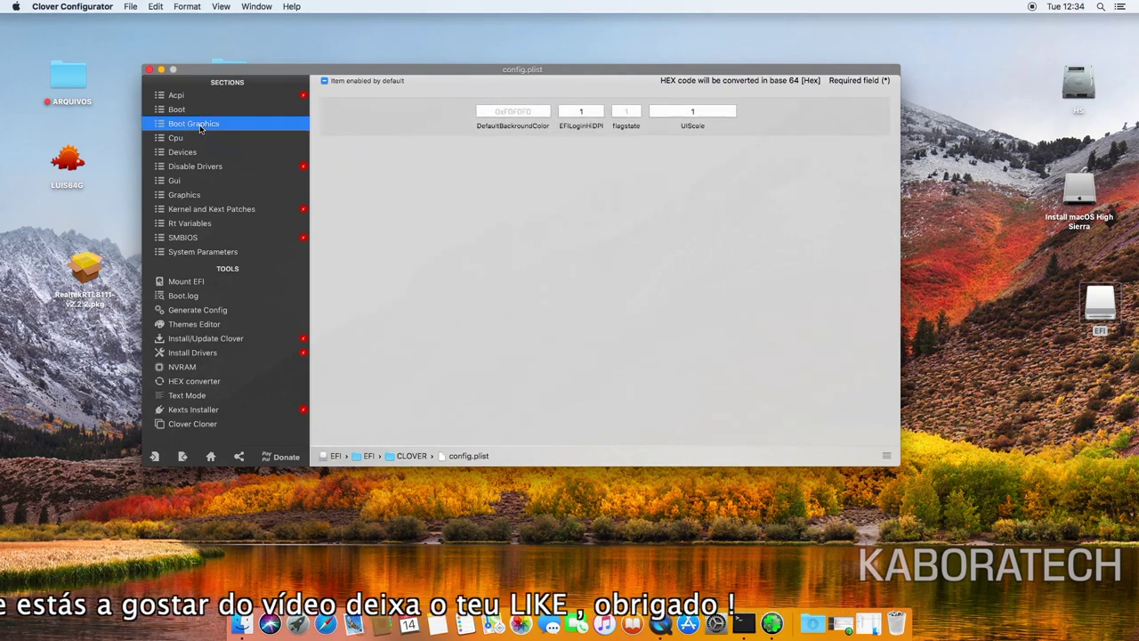
{"action": "left_click", "coordinate": [198, 138]}
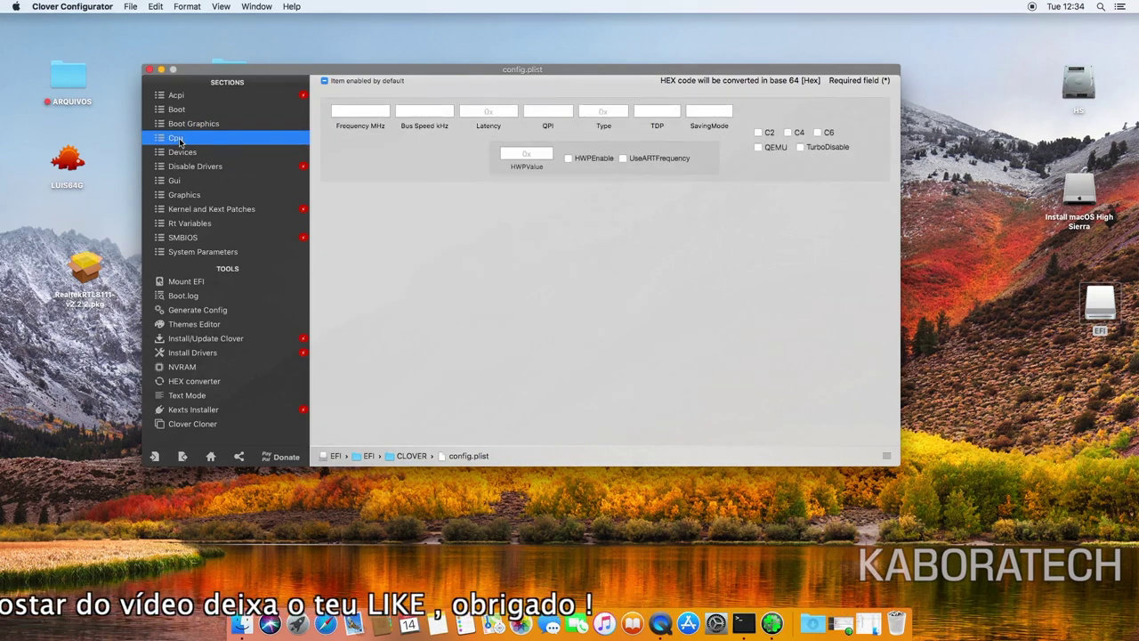
{"action": "left_click", "coordinate": [176, 154]}
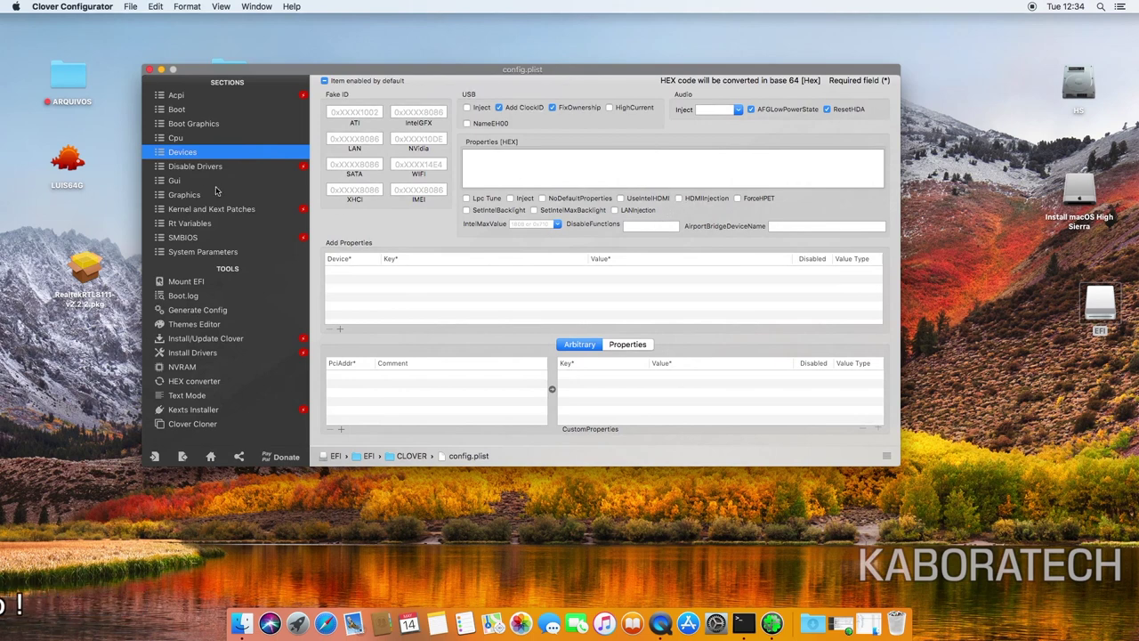
{"action": "left_click", "coordinate": [187, 169]}
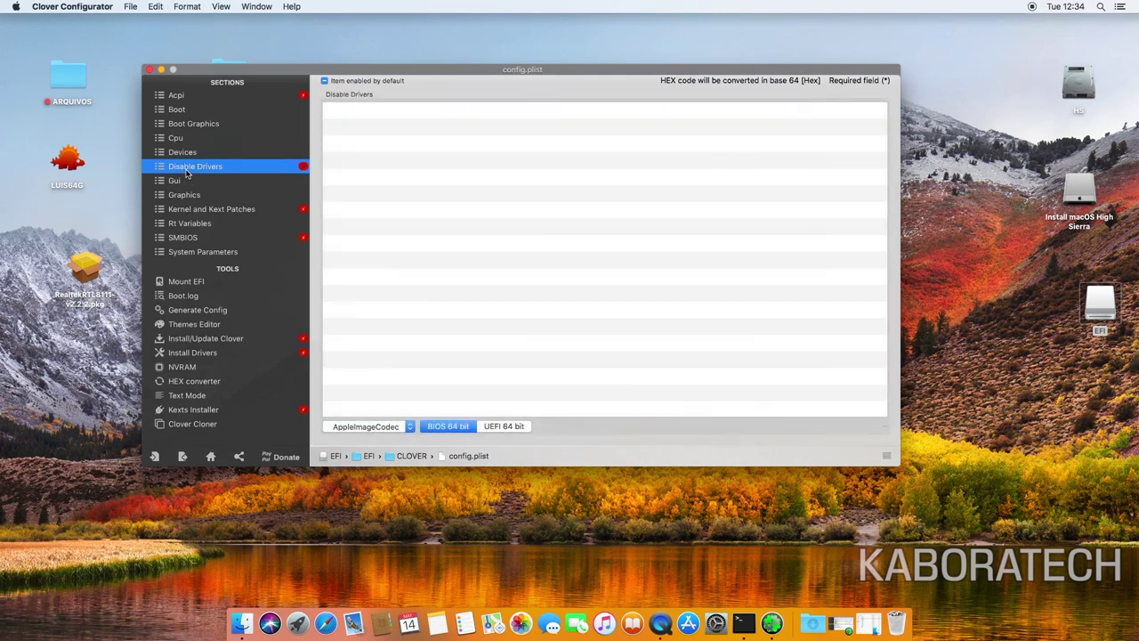
{"action": "left_click", "coordinate": [179, 184]}
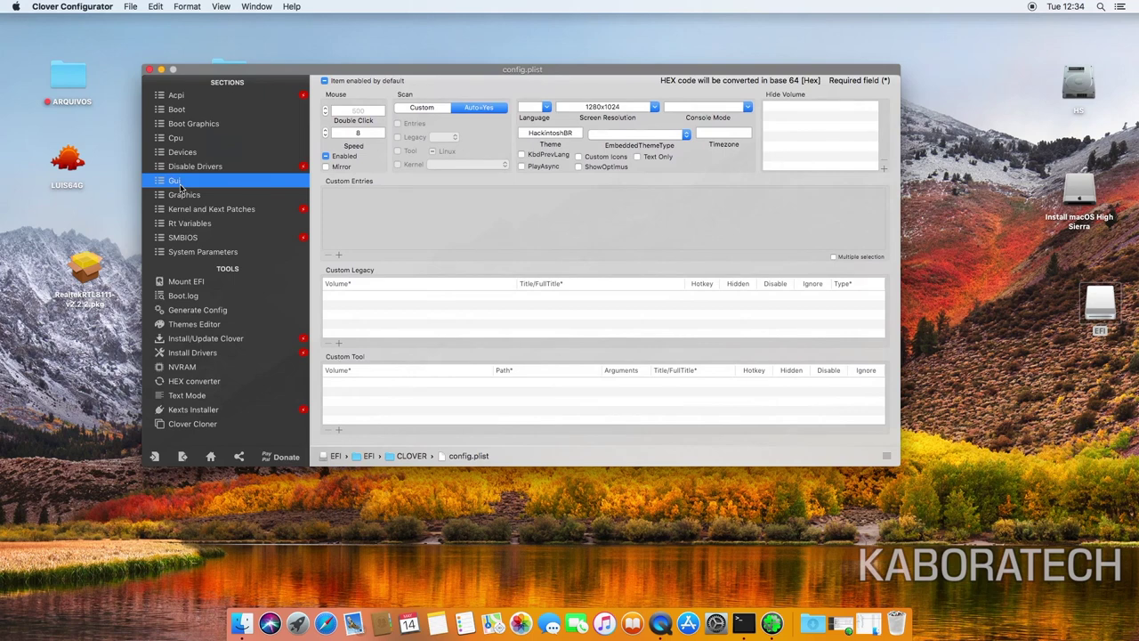
{"action": "left_click_drag", "start_coordinate": [528, 133], "coordinate": [582, 131]}
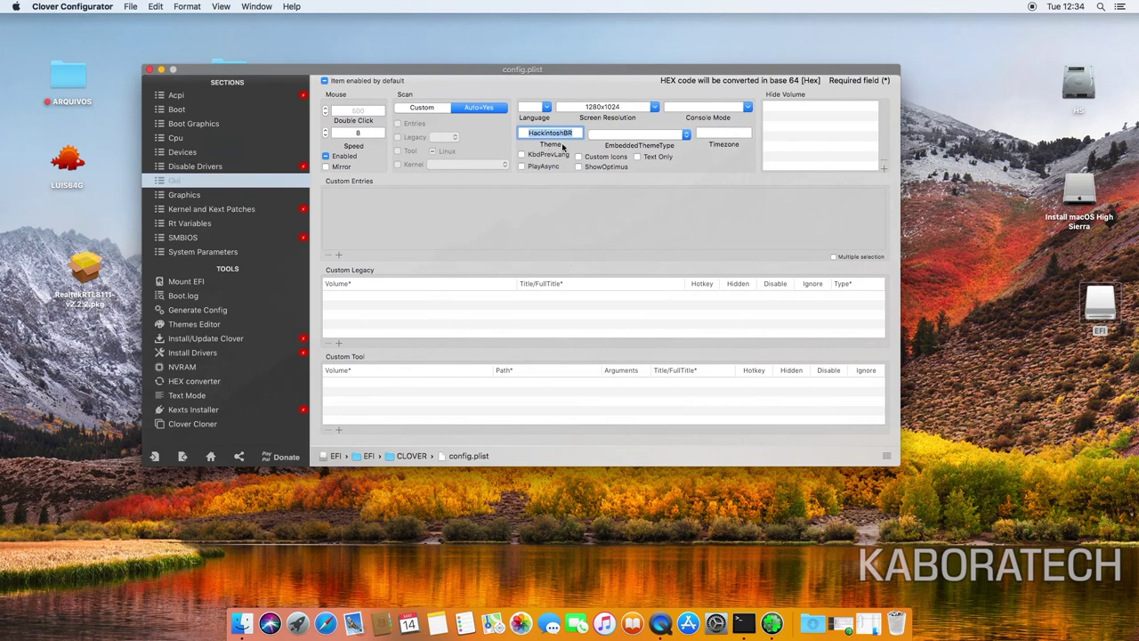
Step: Review the Graphics injection options and the Kernel and Kext Patches, Rt Variables and SMBIOS sections
{"action": "left_click", "coordinate": [184, 197]}
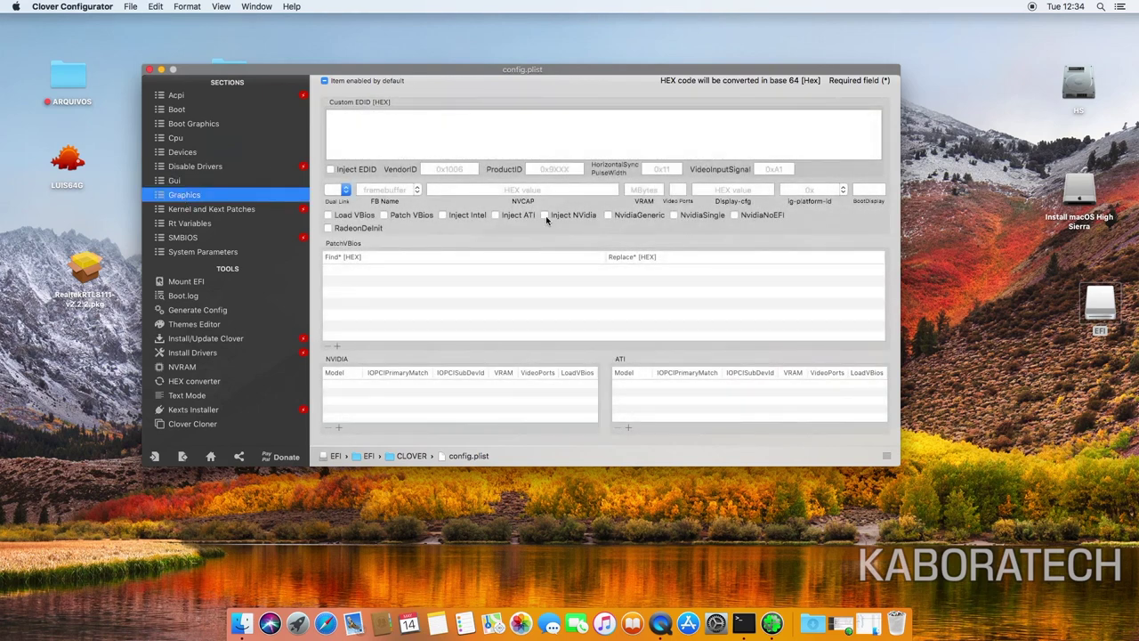
{"action": "left_click", "coordinate": [495, 216]}
{"action": "left_click", "coordinate": [443, 217]}
{"action": "left_click", "coordinate": [201, 212]}
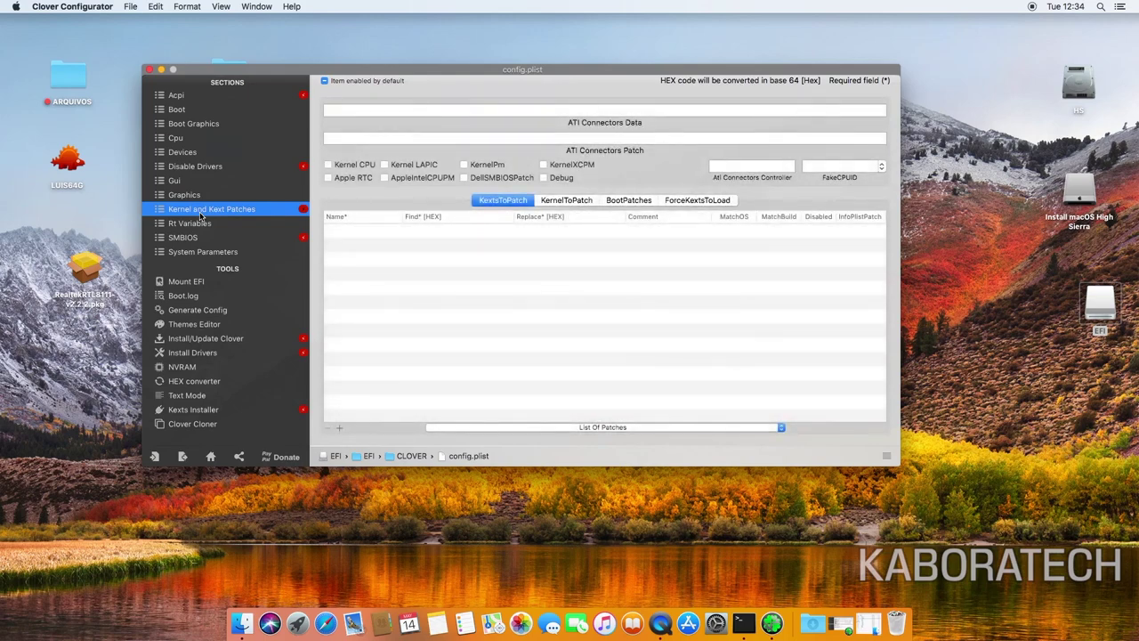
{"action": "left_click", "coordinate": [197, 225]}
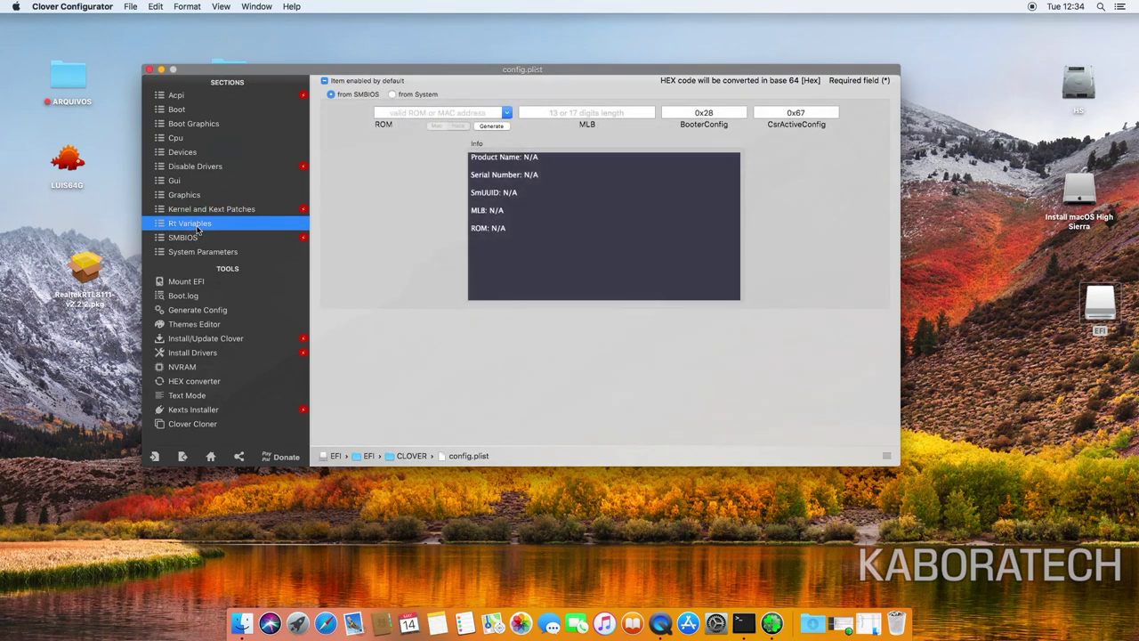
{"action": "left_click", "coordinate": [185, 237]}
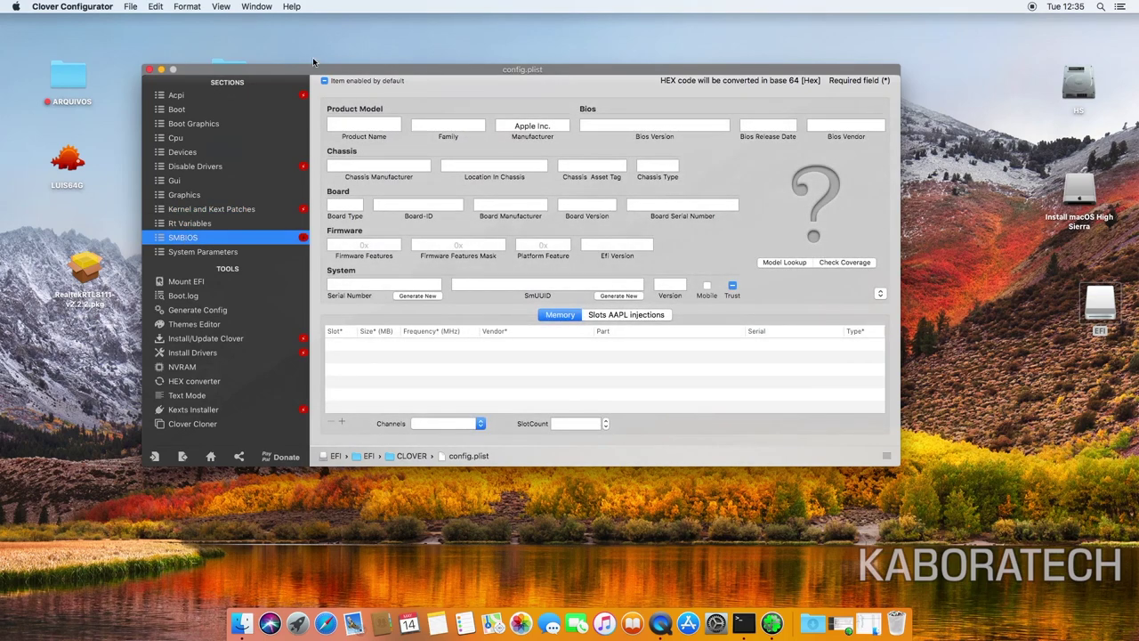
Step: Check the Mac model and hardware overview in About This Mac, then close that window
{"action": "left_click_drag", "start_coordinate": [305, 71], "coordinate": [354, 50]}
{"action": "left_click", "coordinate": [16, 31]}
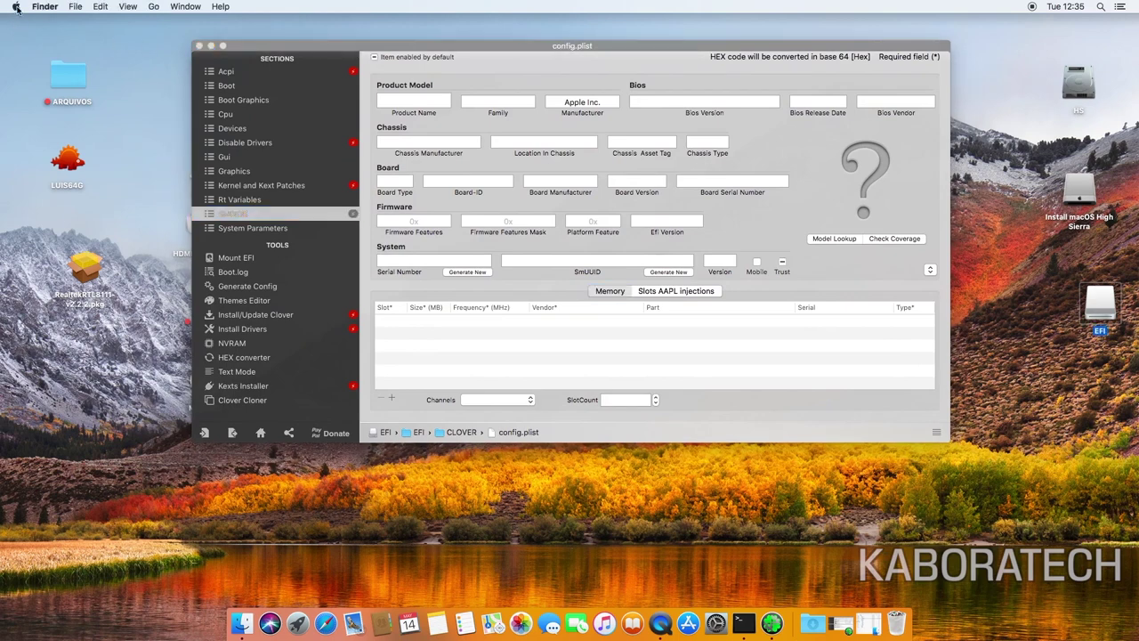
{"action": "left_click", "coordinate": [16, 7]}
{"action": "left_click", "coordinate": [25, 21]}
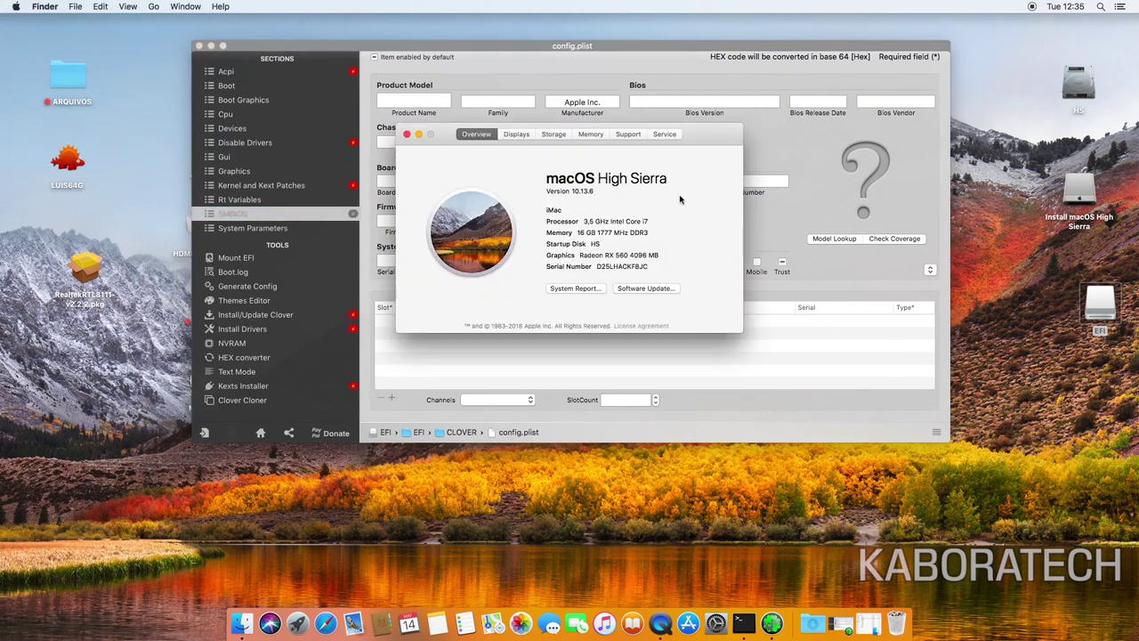
{"action": "left_click_drag", "start_coordinate": [548, 212], "coordinate": [568, 211]}
{"action": "left_click", "coordinate": [406, 134]}
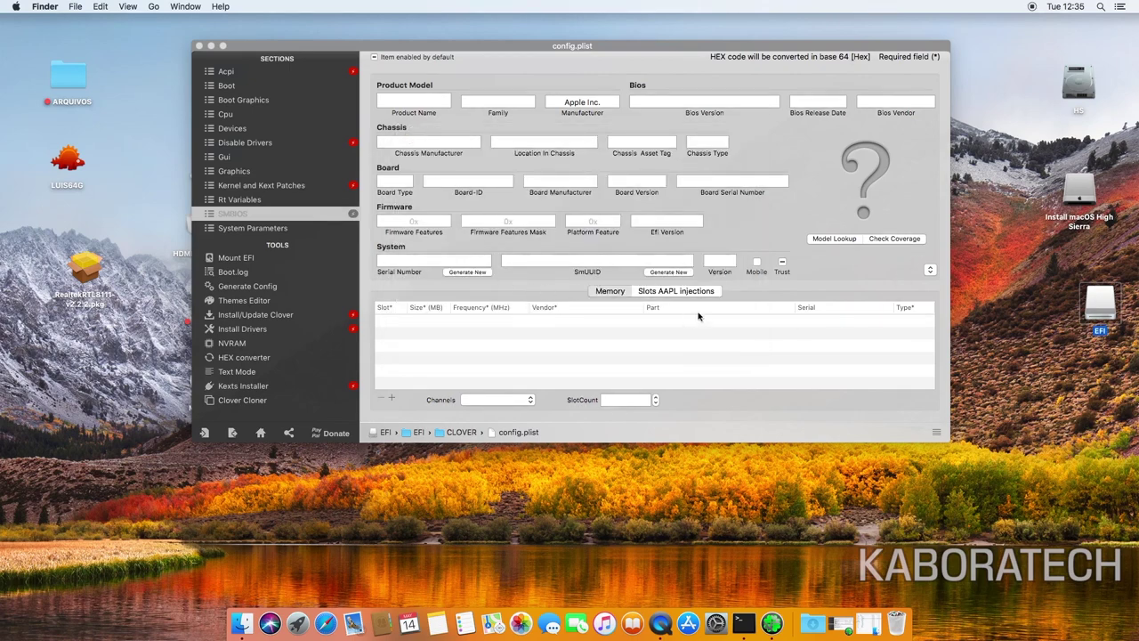
Step: Set the SMBIOS model to MacBookPro14,2 (13-inch, Touch Bar, Mid 2017) and generate a new serial number several times
{"action": "left_click", "coordinate": [930, 268]}
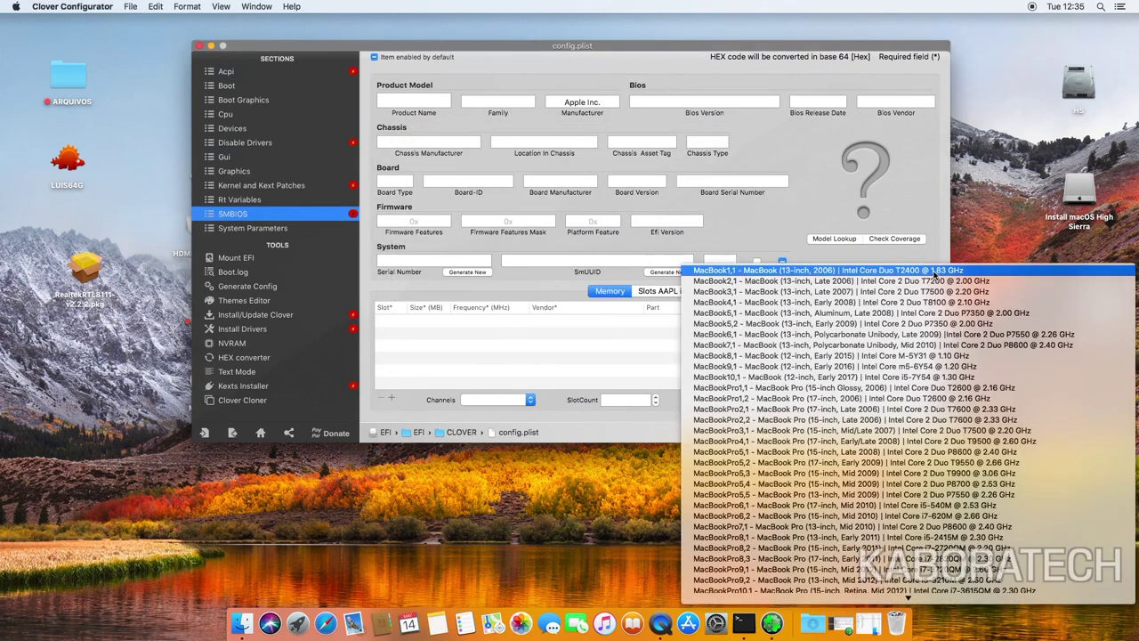
{"action": "scroll", "coordinate": [812, 294], "scroll_direction": "down", "scroll_amount": 15}
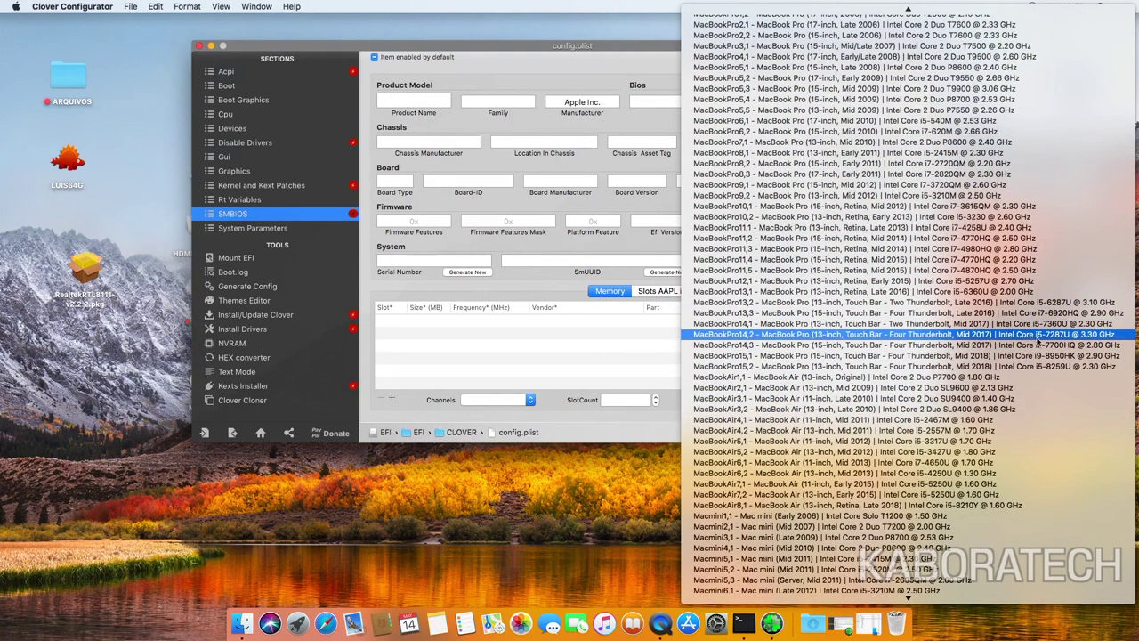
{"action": "left_click", "coordinate": [1000, 335]}
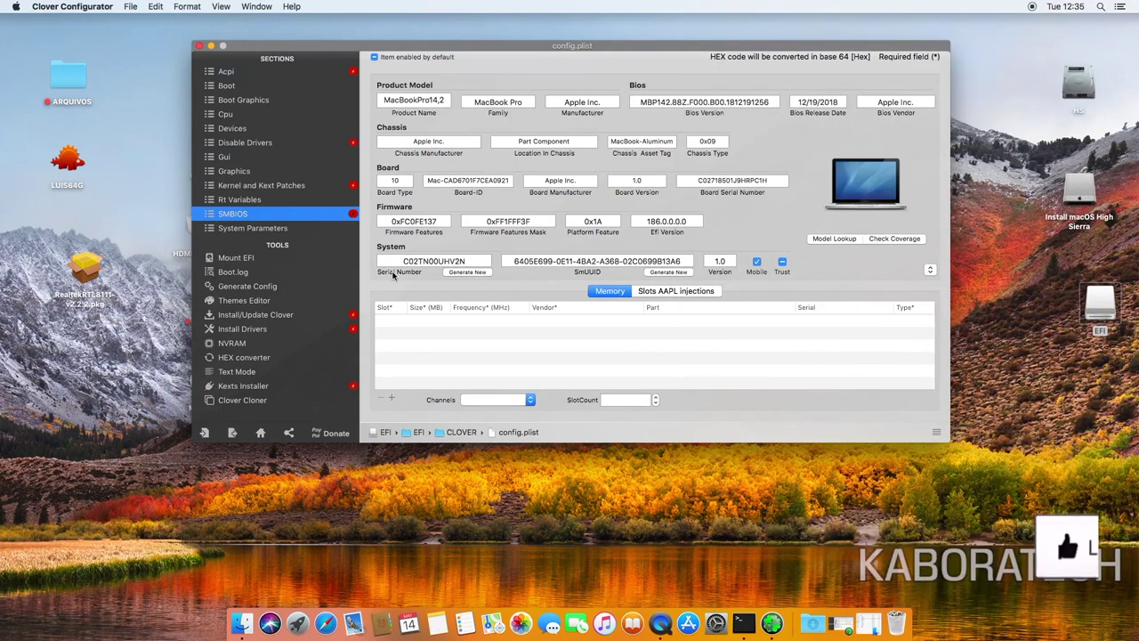
{"action": "left_click", "coordinate": [469, 273]}
{"action": "left_click", "coordinate": [475, 273]}
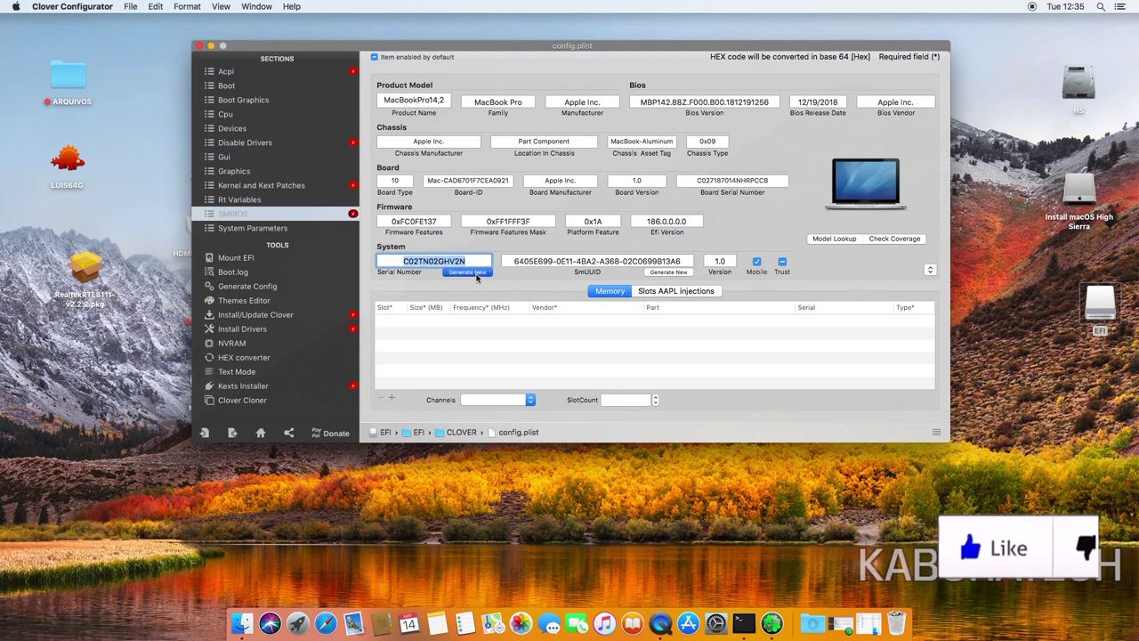
{"action": "left_click", "coordinate": [476, 272]}
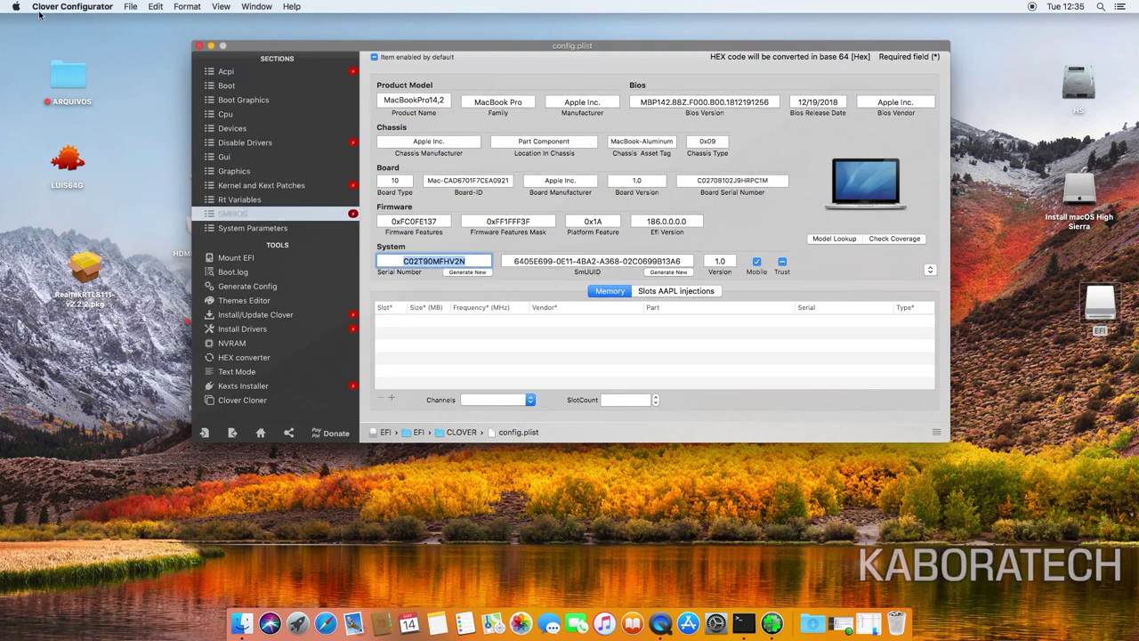
Step: Copy config.plist from the EFI partition's CLOVER folder to the desktop and close the EFI window
{"action": "left_click", "coordinate": [131, 7]}
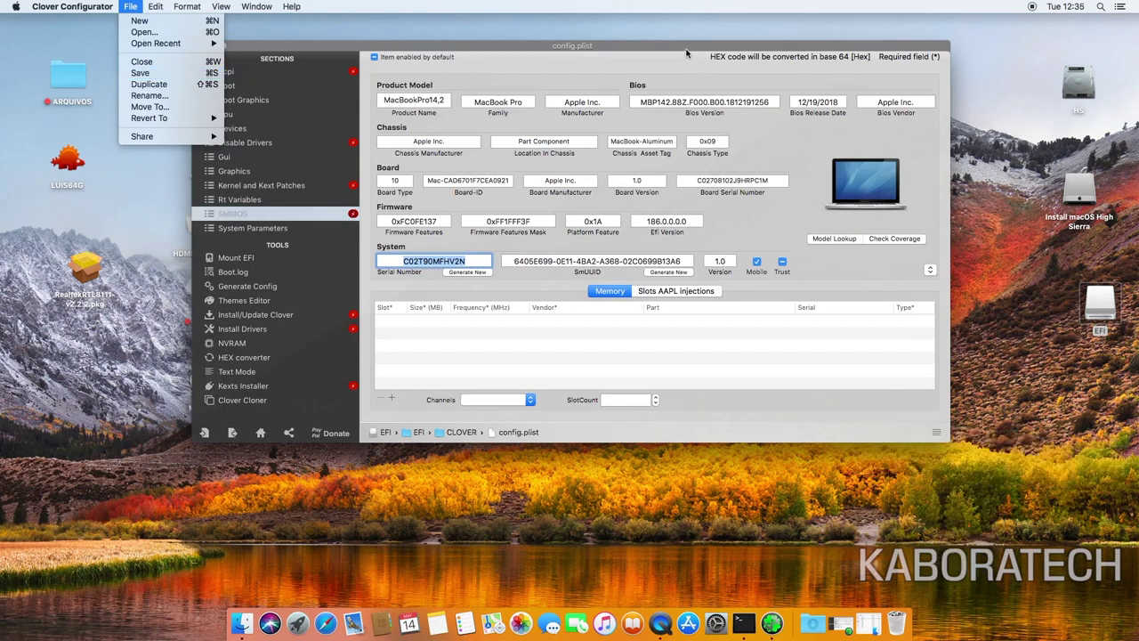
{"action": "left_click_drag", "start_coordinate": [686, 52], "coordinate": [536, 49]}
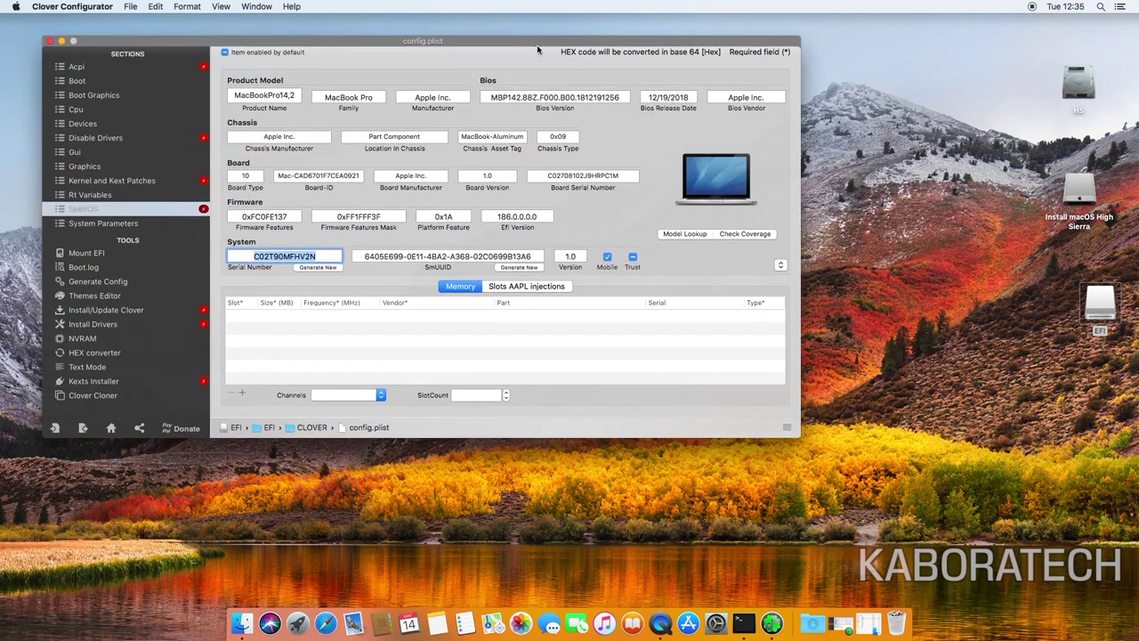
{"action": "left_click", "coordinate": [1111, 317]}
{"action": "double_click", "coordinate": [1109, 316]}
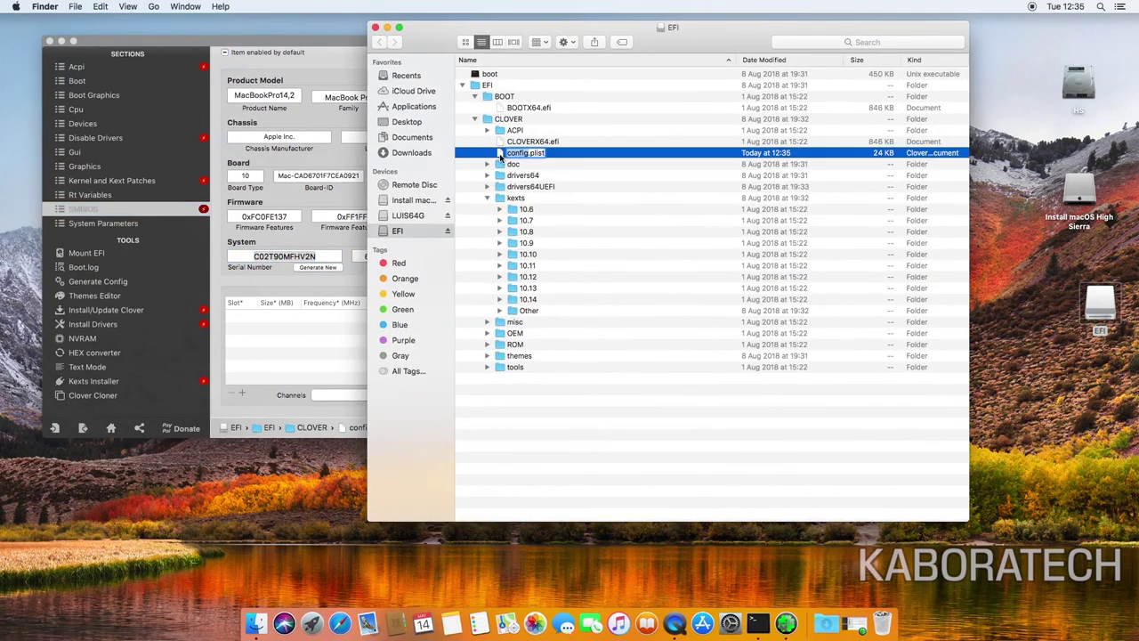
{"action": "left_click_drag", "start_coordinate": [499, 155], "coordinate": [1038, 435]}
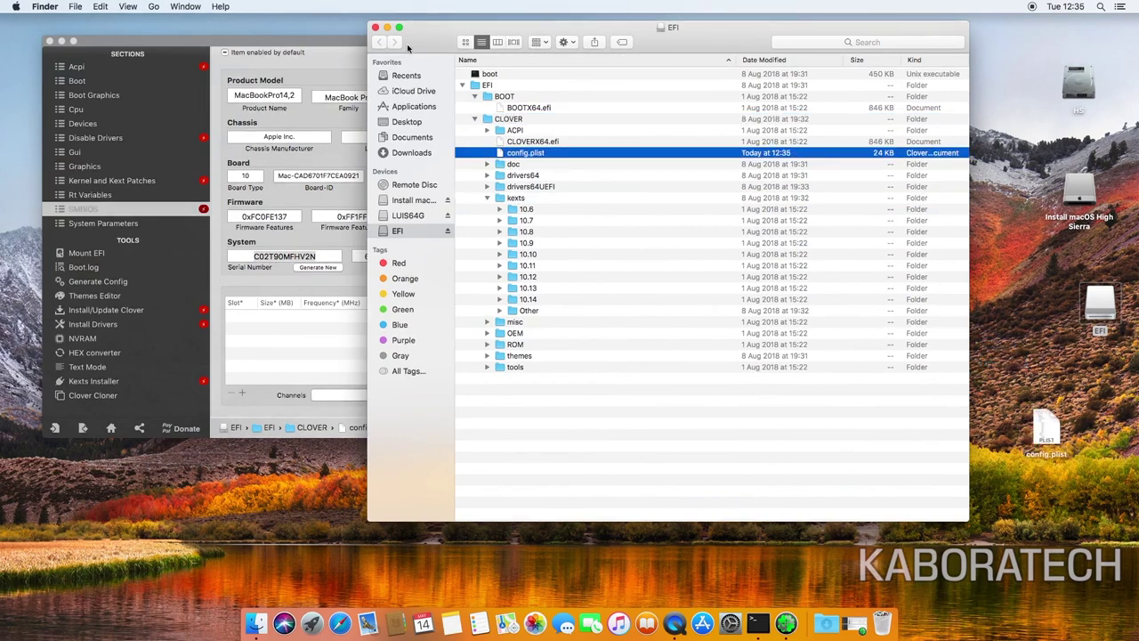
{"action": "left_click", "coordinate": [376, 29]}
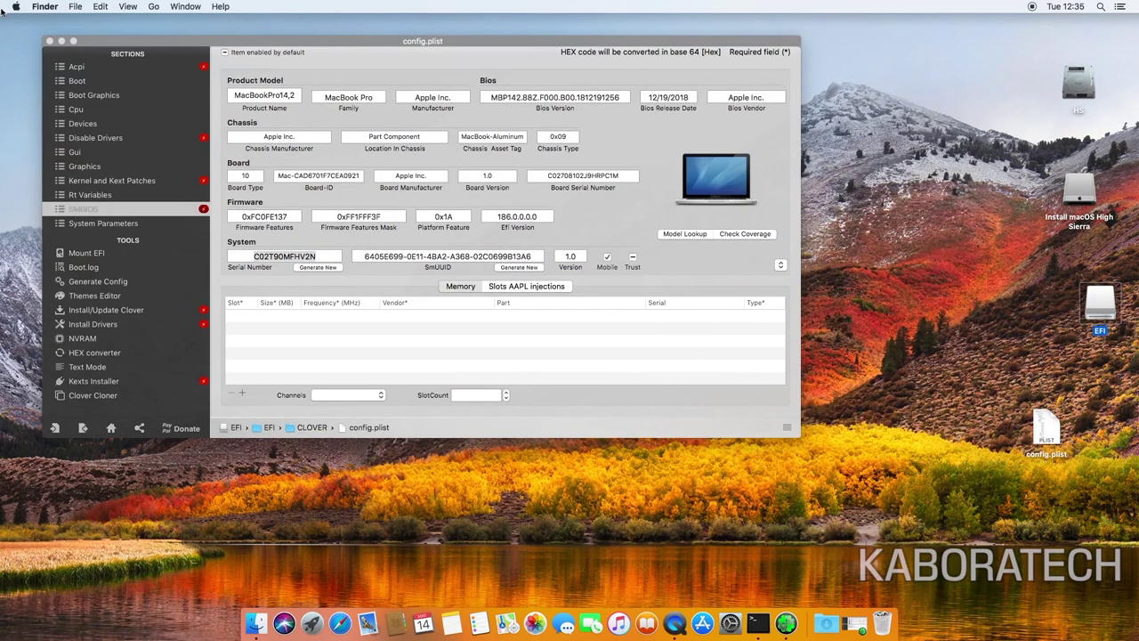
Step: Close the EFI partition's config.plist with its changes kept, and open the desktop copy in Clover Configurator
{"action": "left_click", "coordinate": [50, 42]}
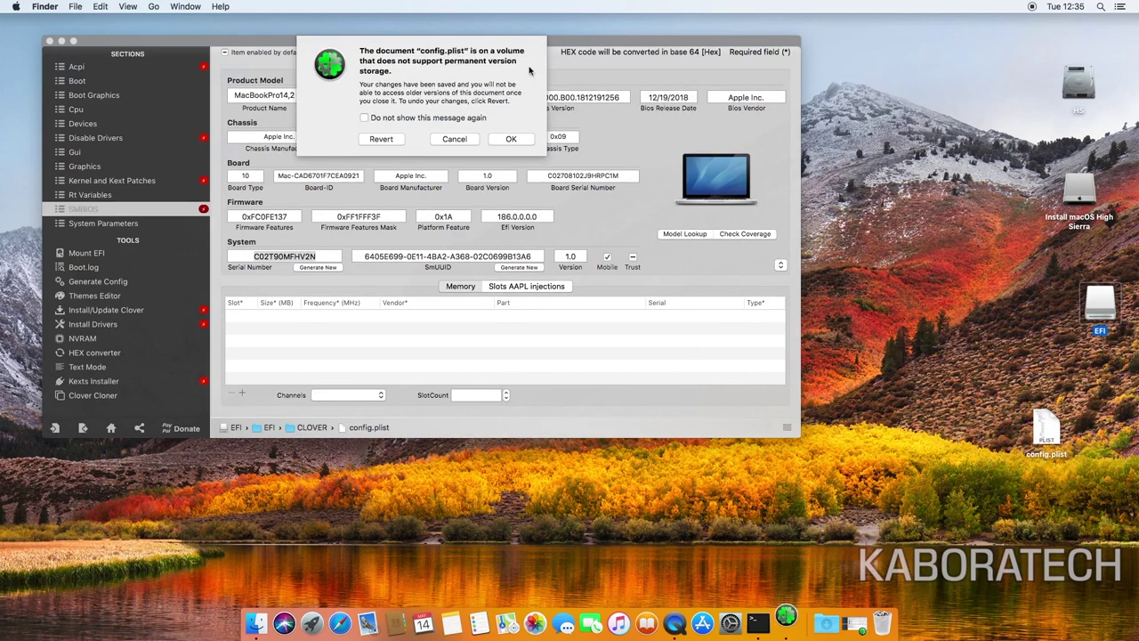
{"action": "left_click", "coordinate": [515, 139]}
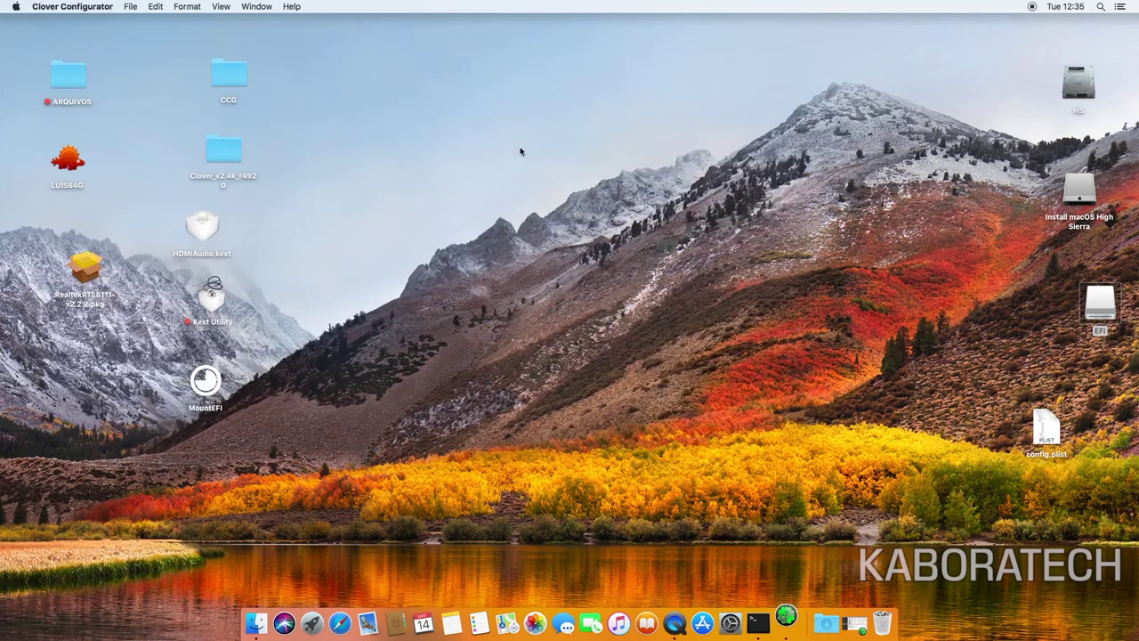
{"action": "left_click_drag", "start_coordinate": [1055, 433], "coordinate": [465, 125]}
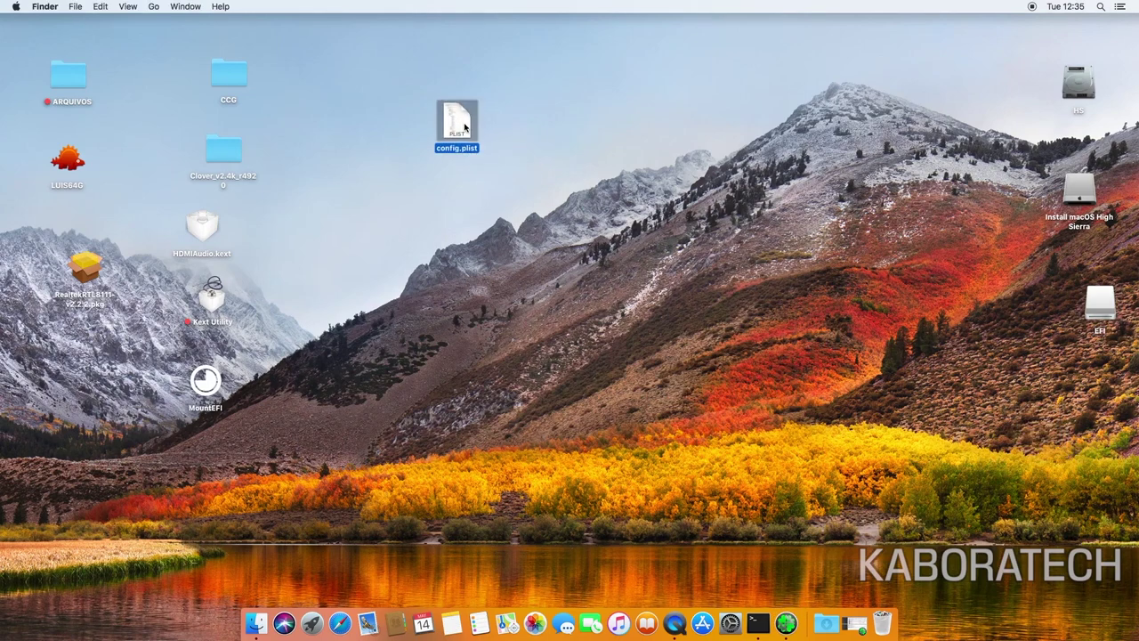
{"action": "right_click", "coordinate": [465, 123]}
{"action": "mouse_move", "coordinate": [589, 144]}
{"action": "left_click", "coordinate": [629, 148]}
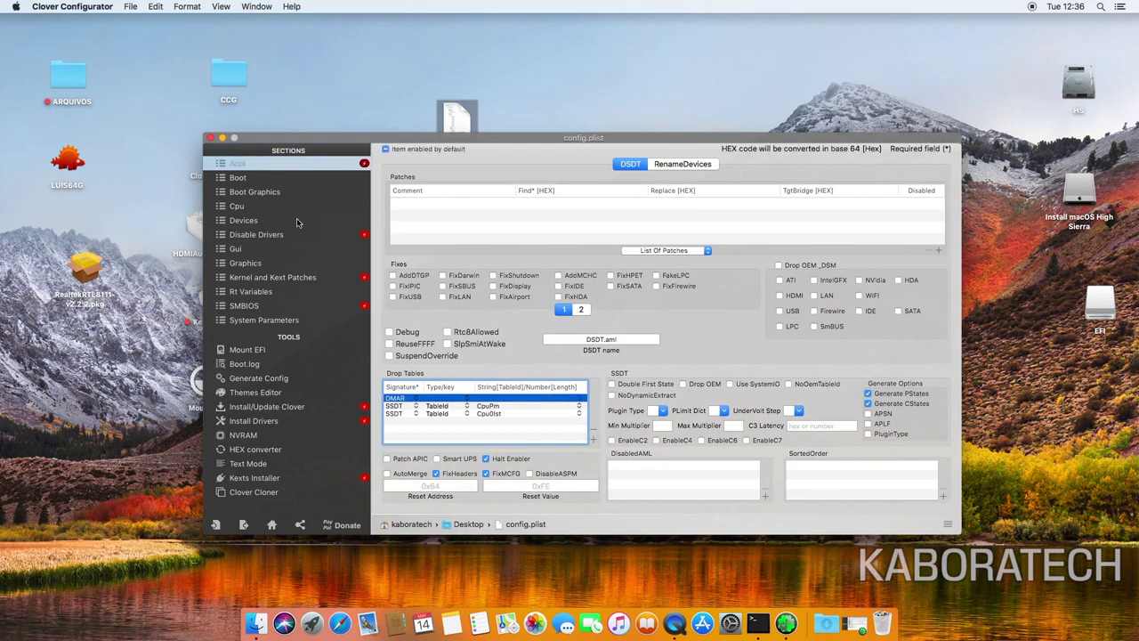
Step: Check the SMBIOS section of the desktop config.plist and glance at the list of acquired configurations
{"action": "left_click", "coordinate": [244, 306]}
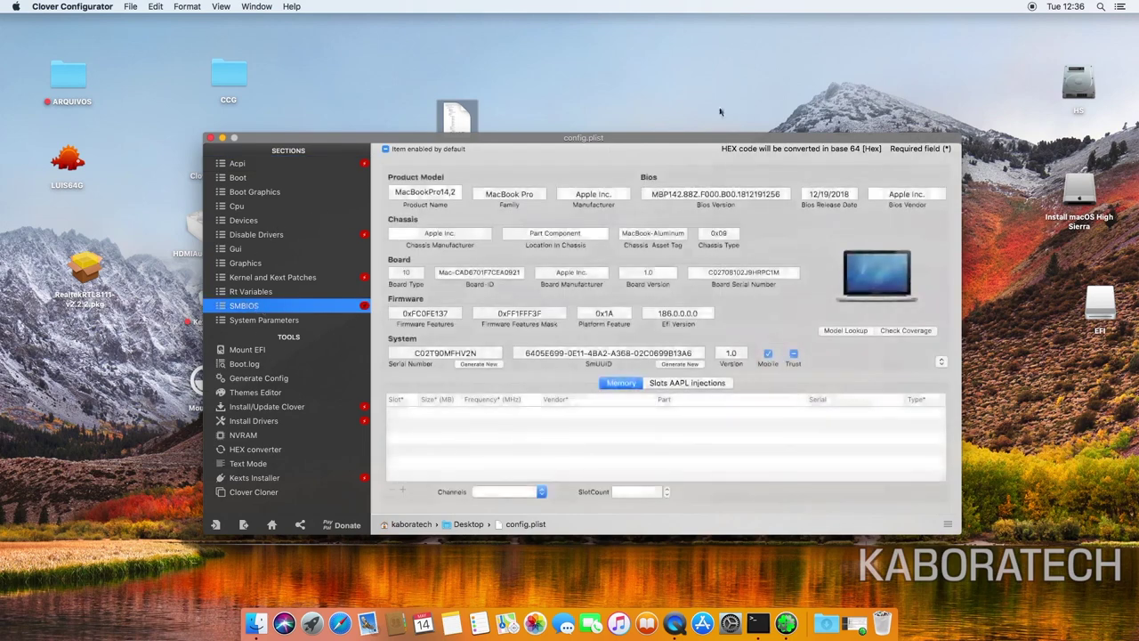
{"action": "left_click_drag", "start_coordinate": [676, 143], "coordinate": [642, 50]}
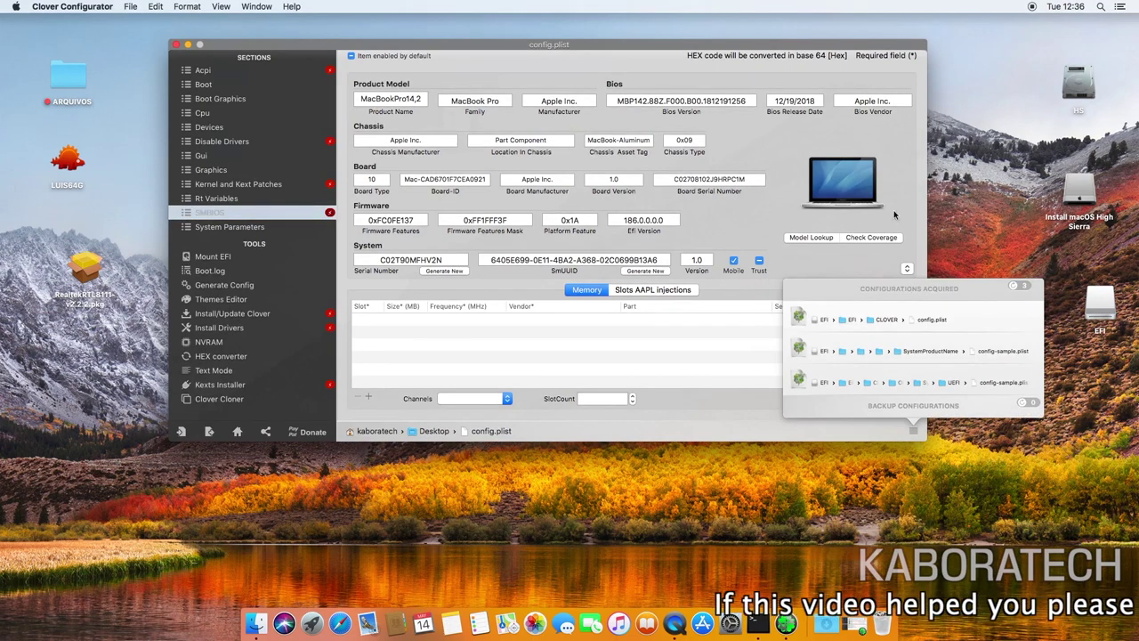
{"action": "left_click", "coordinate": [690, 48]}
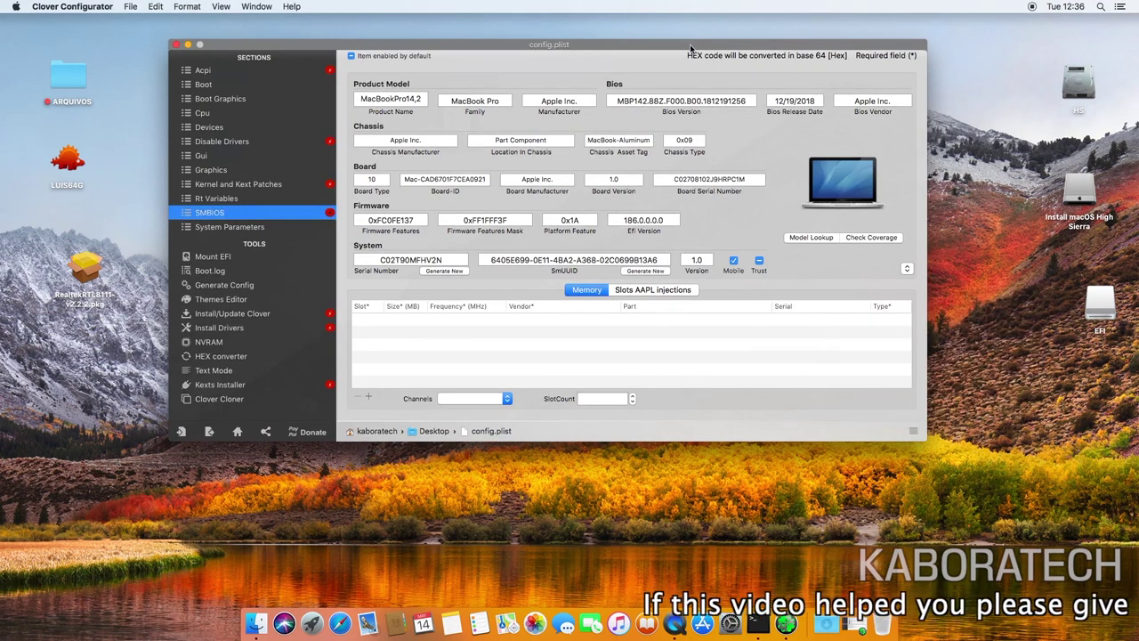
Step: Look through the System Parameters, Mount EFI, Boot.log and Themes Editor pages, including the list of other themes in the folder
{"action": "left_click", "coordinate": [216, 228]}
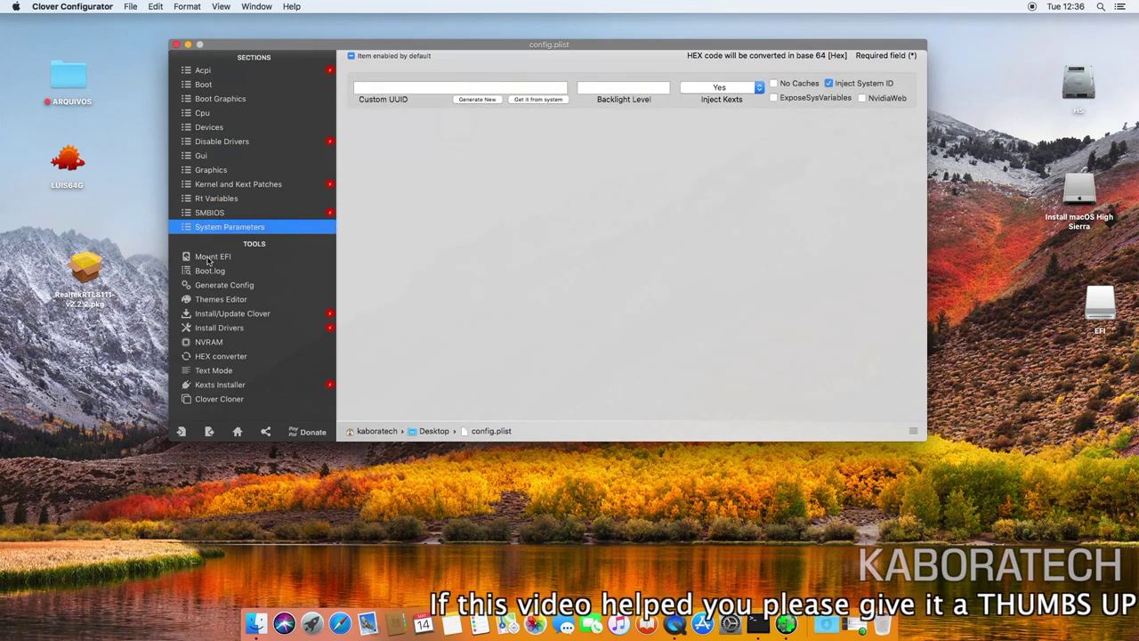
{"action": "left_click", "coordinate": [213, 257]}
{"action": "left_click", "coordinate": [210, 270]}
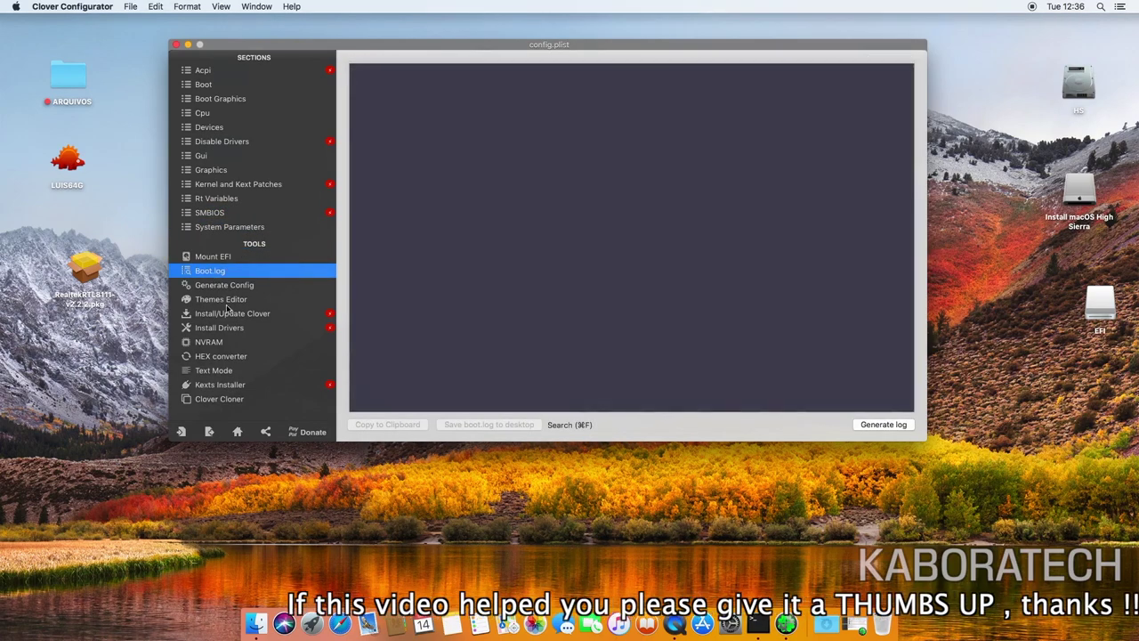
{"action": "left_click", "coordinate": [241, 300]}
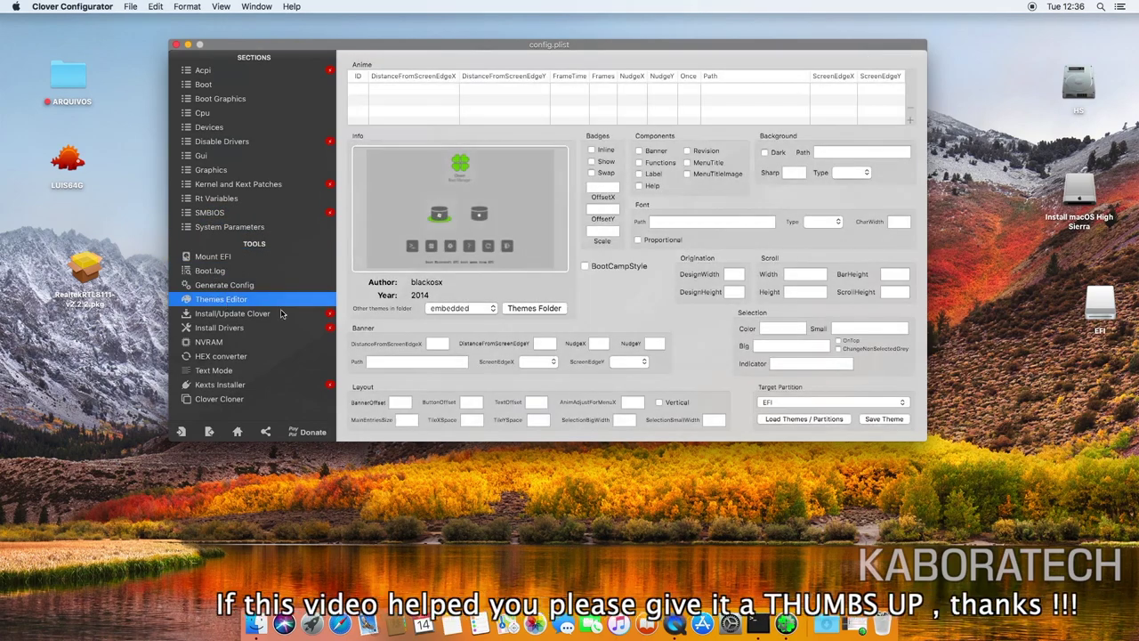
{"action": "left_click", "coordinate": [494, 309]}
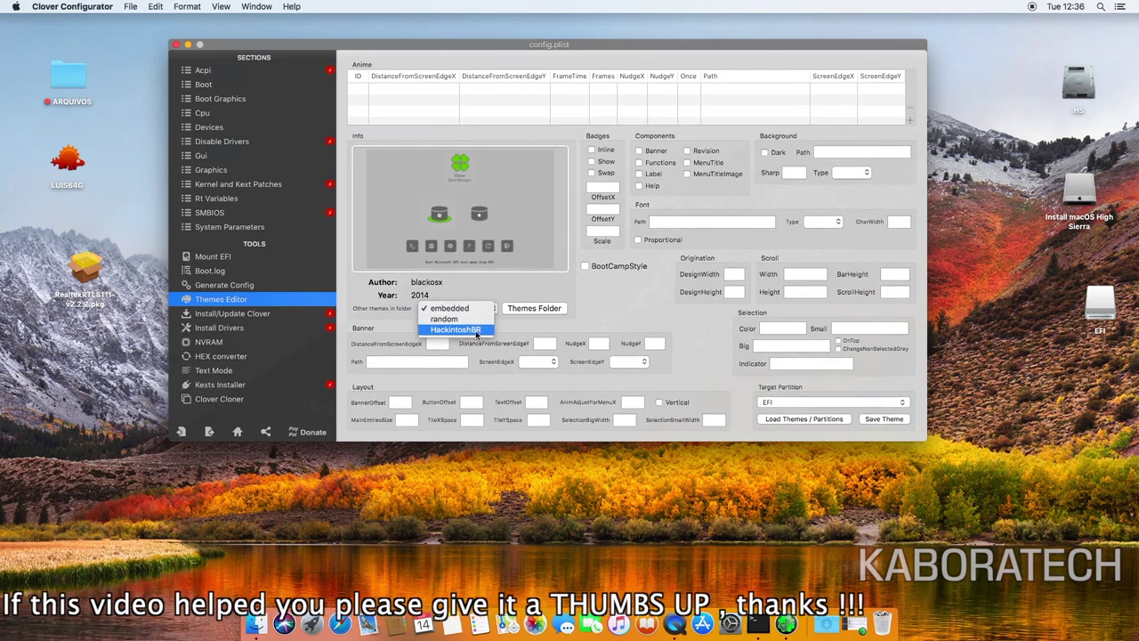
{"action": "left_click", "coordinate": [691, 339]}
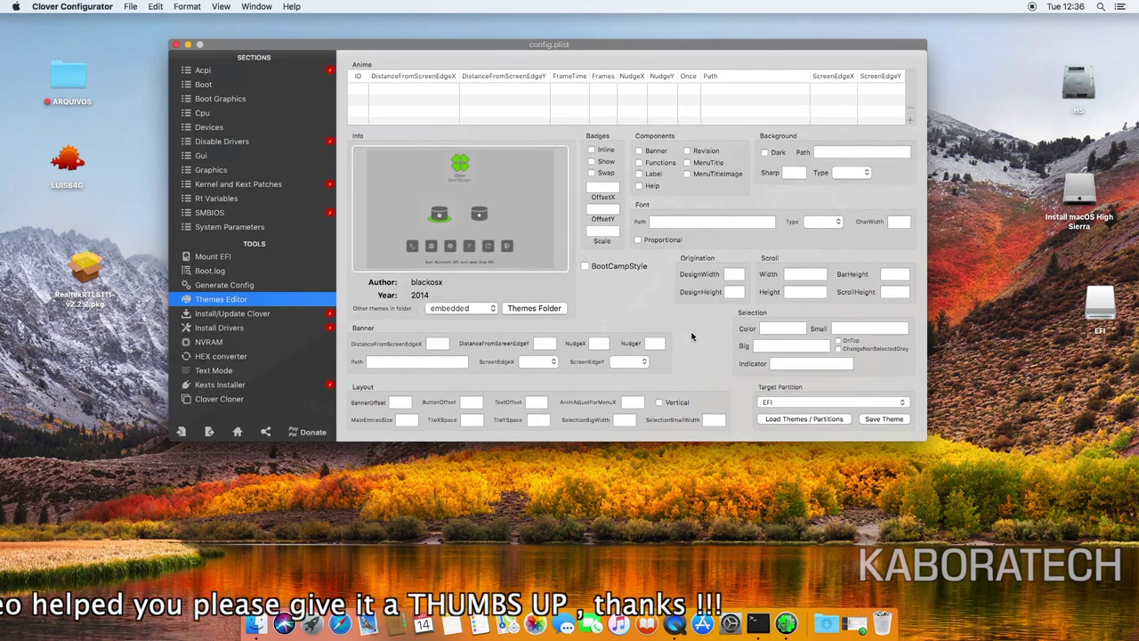
Step: Look over the Install/Update Clover, Install Drivers, NVRAM, HEX converter and Text Mode tools
{"action": "left_click", "coordinate": [235, 314]}
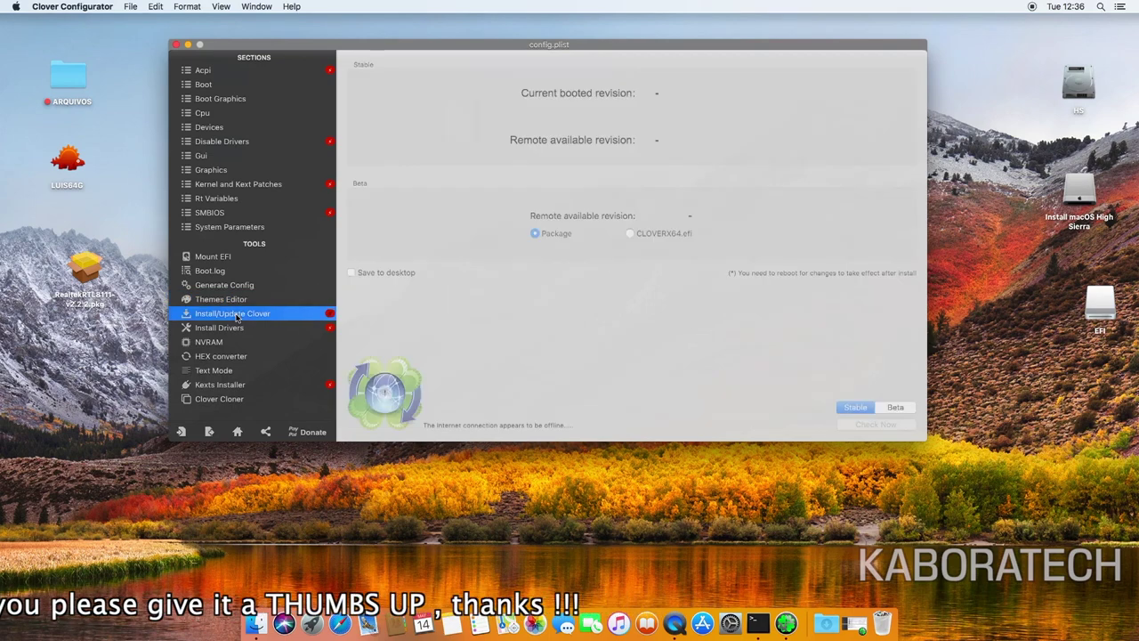
{"action": "left_click", "coordinate": [229, 329]}
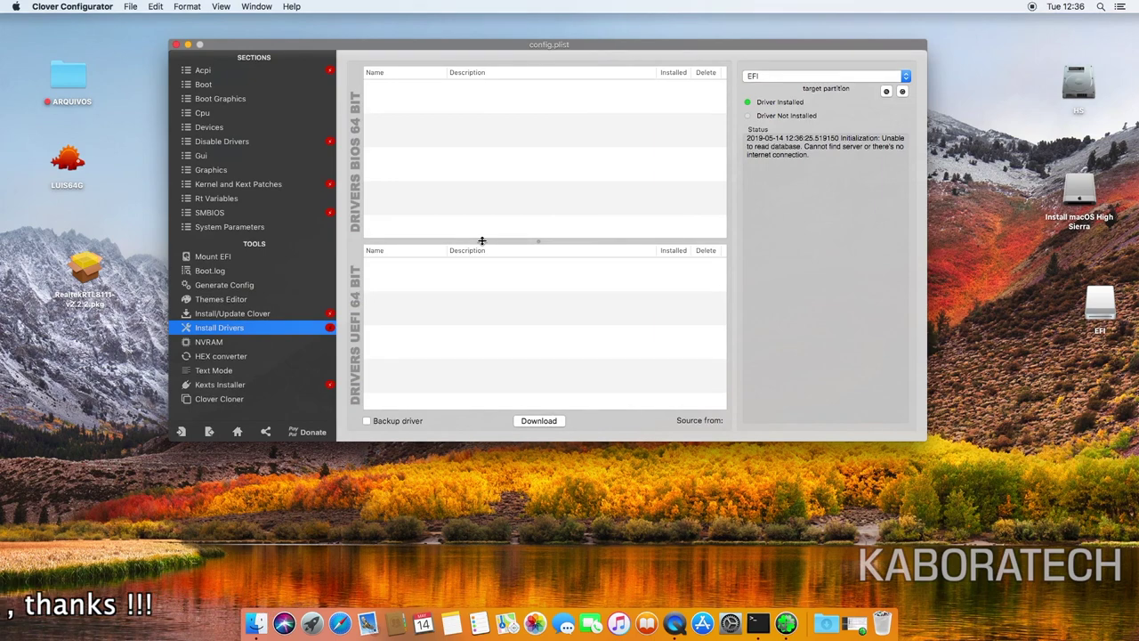
{"action": "left_click", "coordinate": [203, 343]}
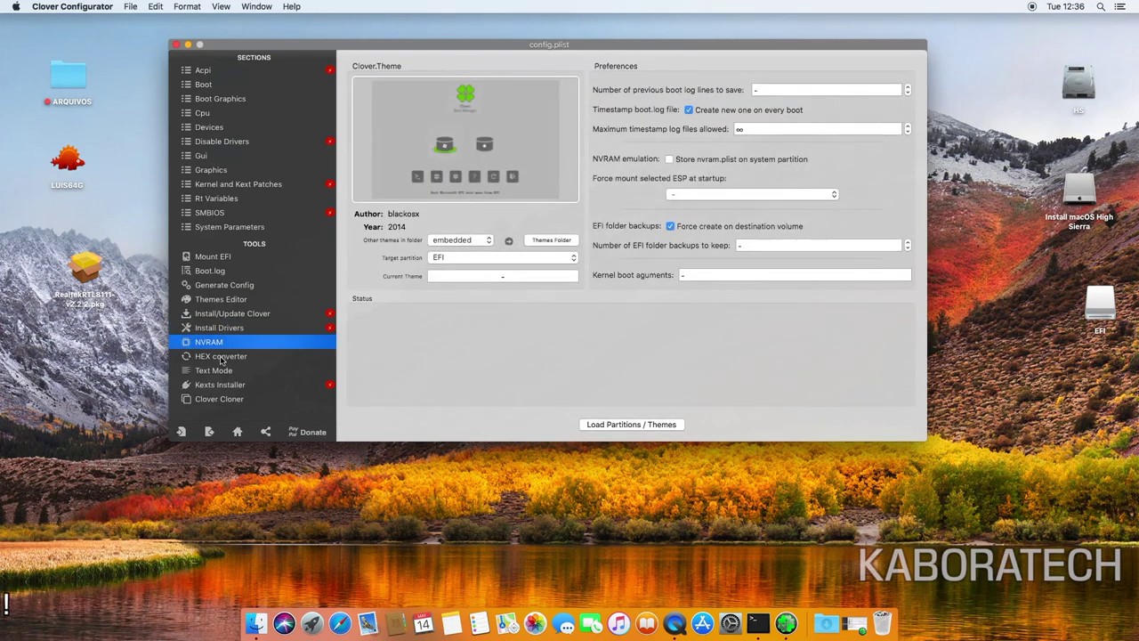
{"action": "left_click", "coordinate": [221, 357]}
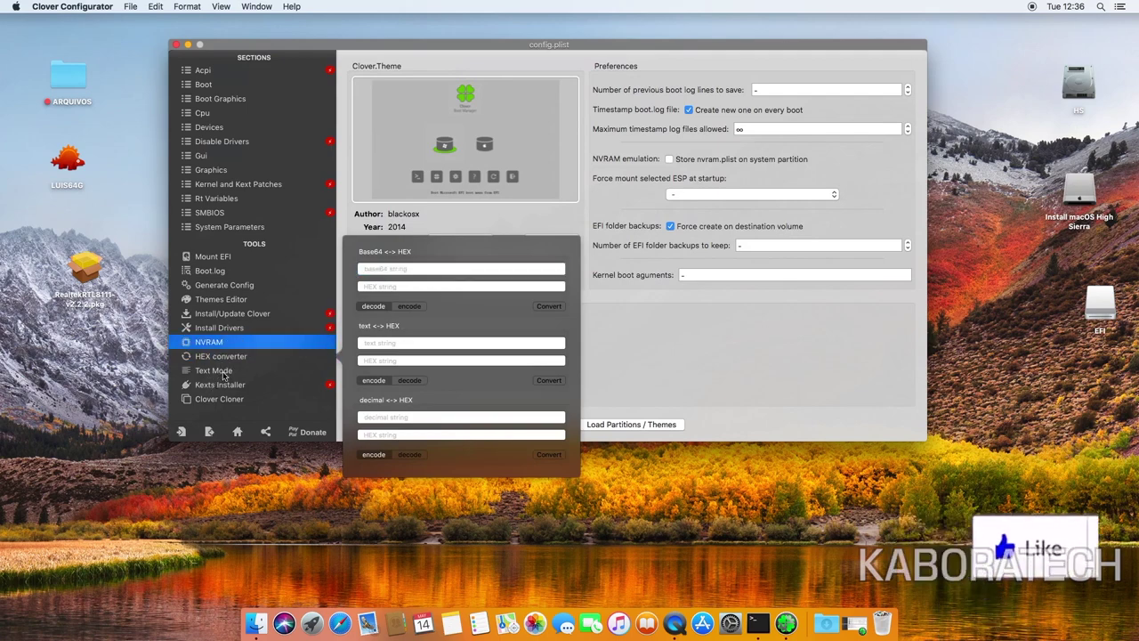
{"action": "left_click", "coordinate": [216, 370]}
Step: View the Kexts Installer and check its available kext locations and target partitions
{"action": "left_click", "coordinate": [234, 385]}
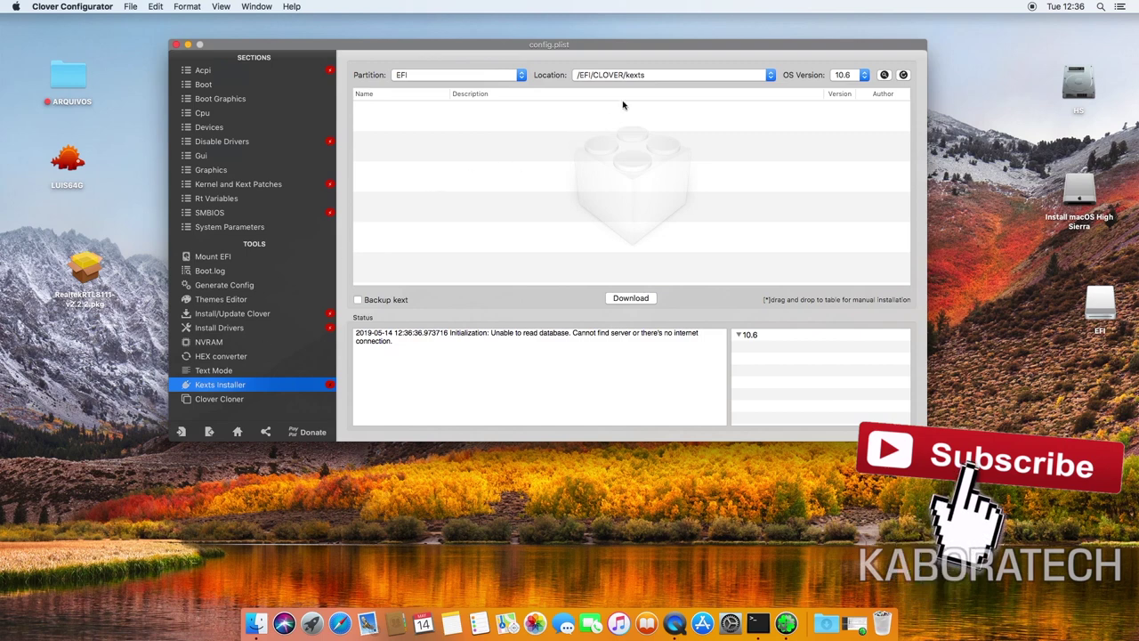
{"action": "left_click", "coordinate": [767, 77]}
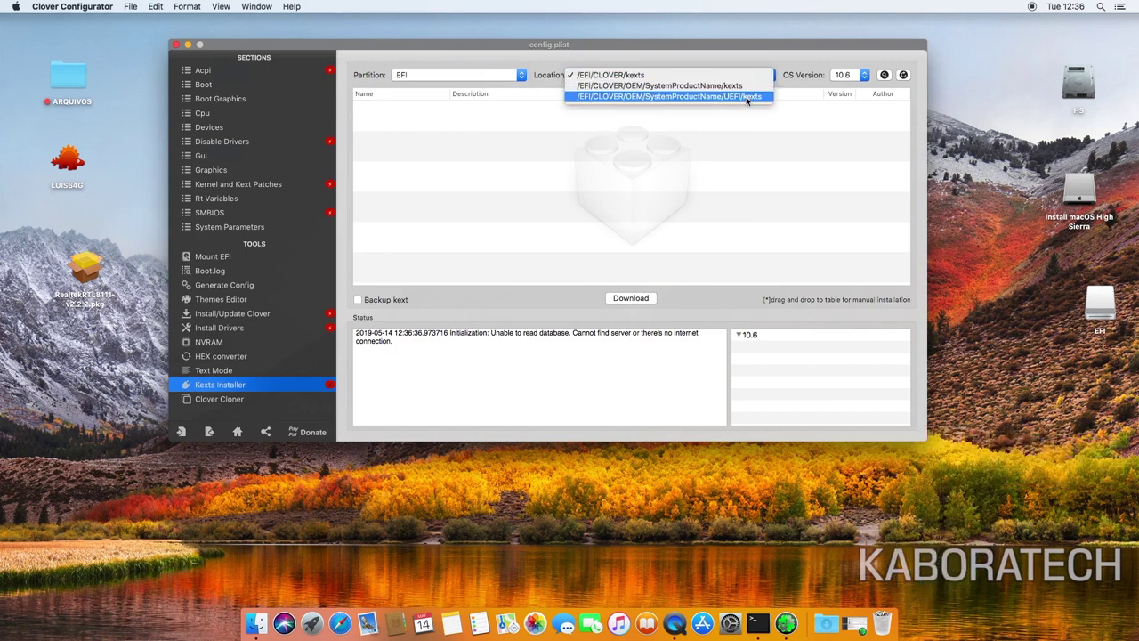
{"action": "left_click", "coordinate": [786, 54]}
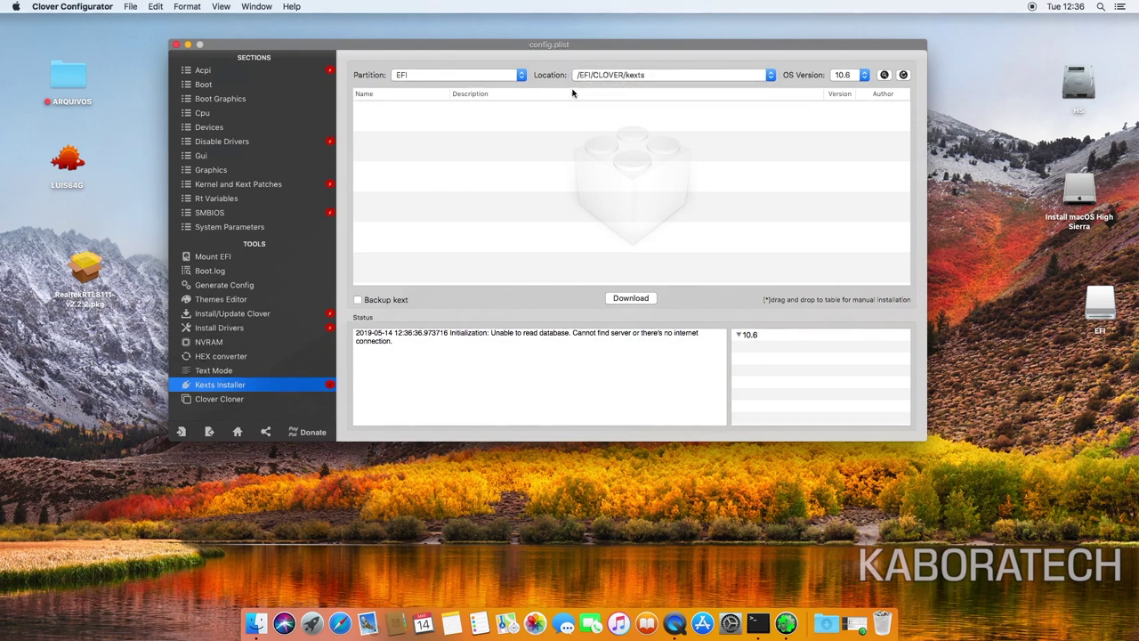
{"action": "left_click", "coordinate": [521, 76]}
{"action": "left_click", "coordinate": [547, 59]}
{"action": "left_click_drag", "start_coordinate": [245, 47], "coordinate": [252, 47]}
Step: Browse the full list of Mac models in the SMBIOS section without choosing one, and close the desktop config.plist
{"action": "left_click", "coordinate": [216, 212]}
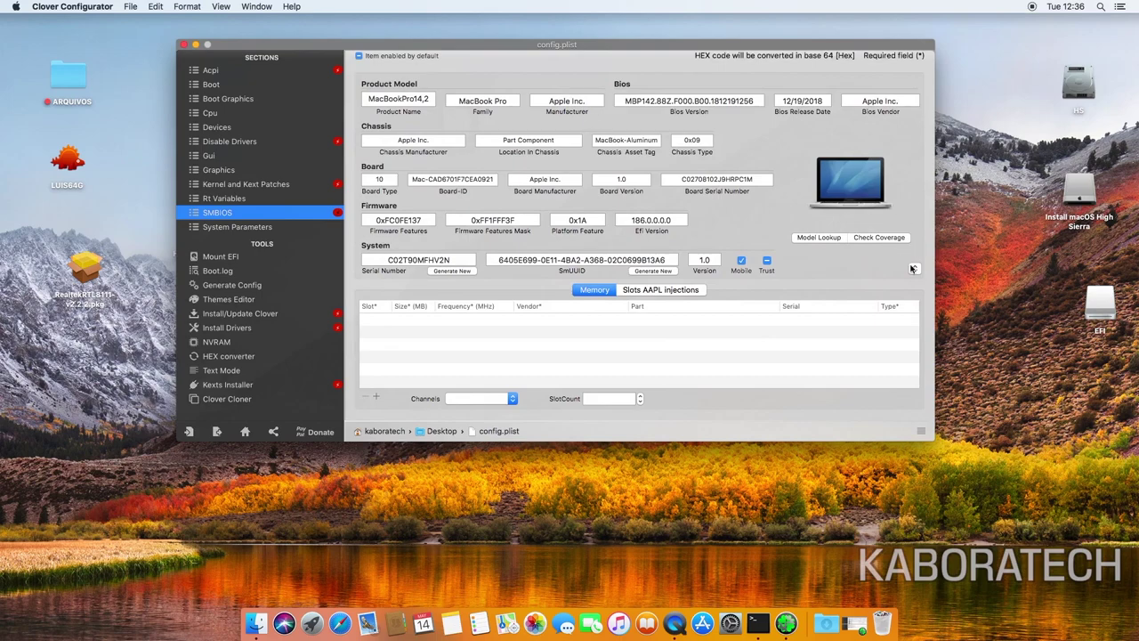
{"action": "left_click", "coordinate": [912, 269]}
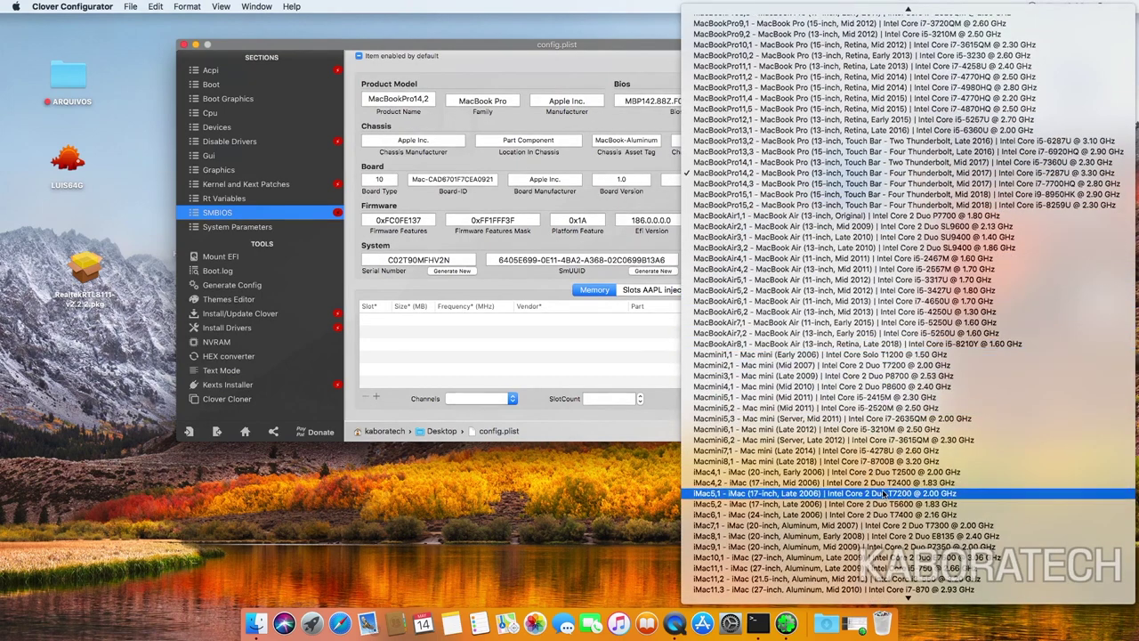
{"action": "scroll", "coordinate": [884, 487], "scroll_direction": "down", "scroll_amount": 10}
{"action": "scroll", "coordinate": [861, 482], "scroll_direction": "down", "scroll_amount": 2}
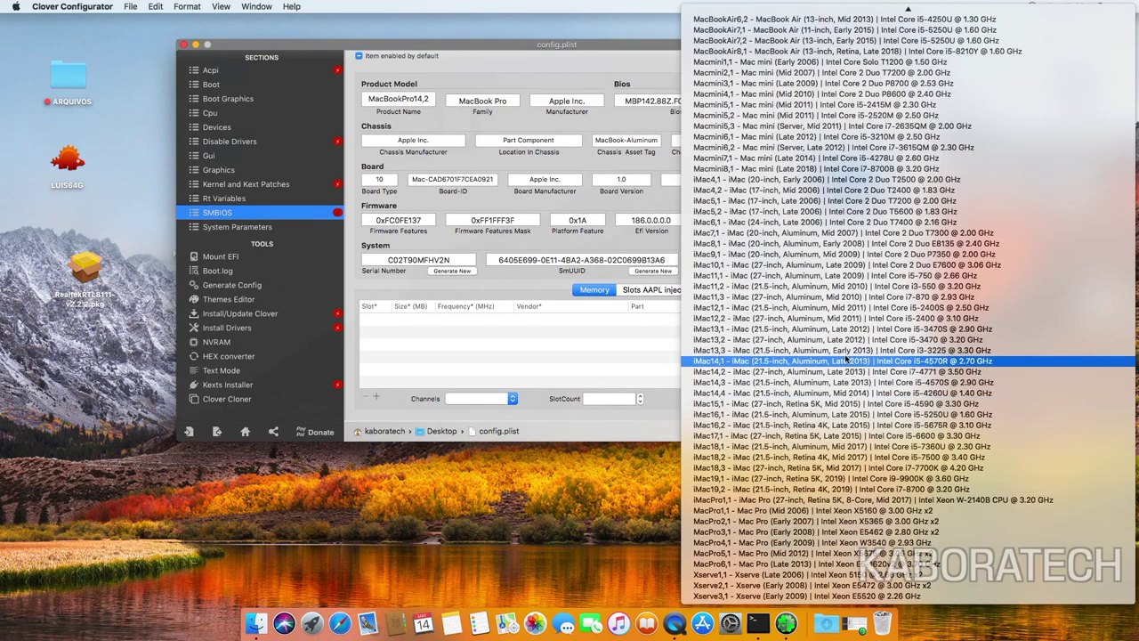
{"action": "scroll", "coordinate": [801, 223], "scroll_direction": "up", "scroll_amount": 15}
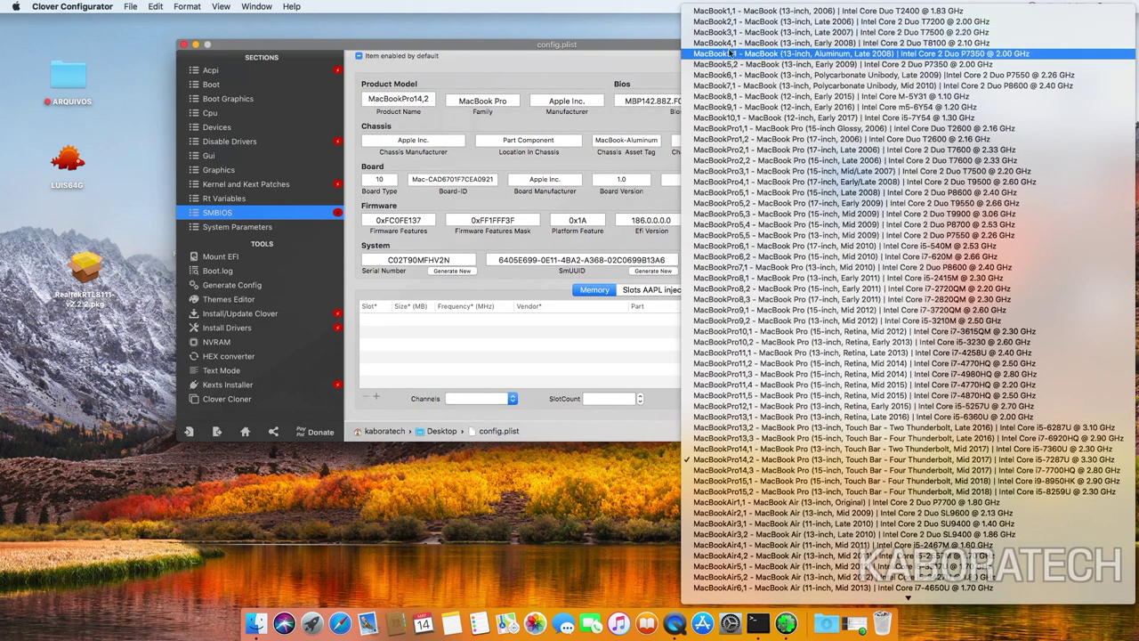
{"action": "left_click", "coordinate": [665, 50]}
{"action": "left_click", "coordinate": [182, 45]}
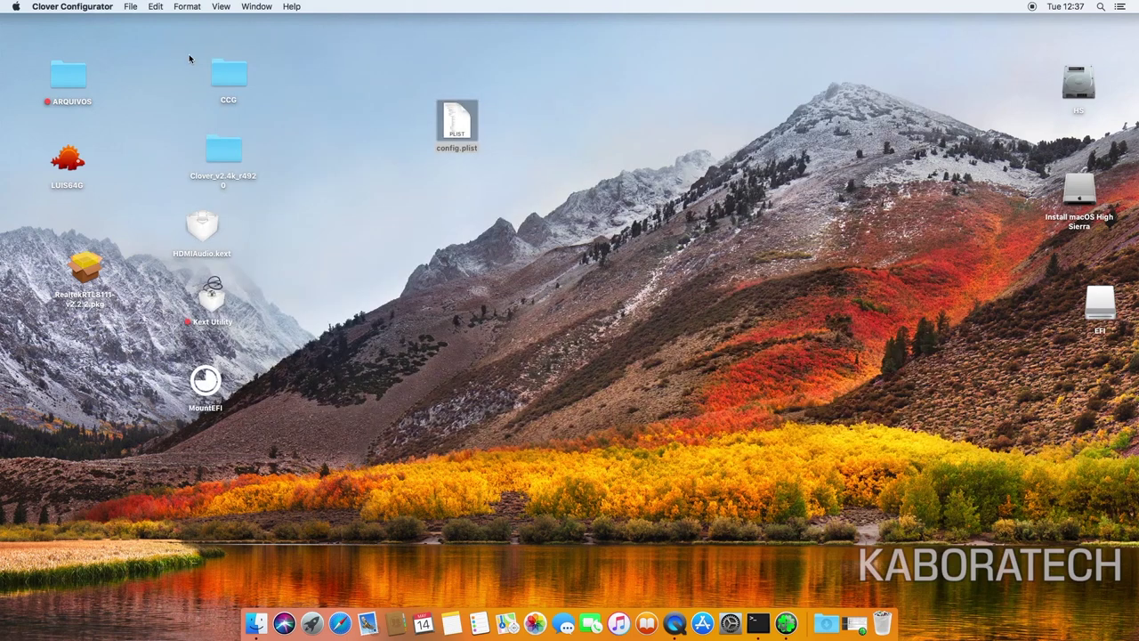
Step: Line up the EFI volume icon below the Install macOS High Sierra volume on the desktop and open the EFI volume
{"action": "left_click", "coordinate": [1075, 80]}
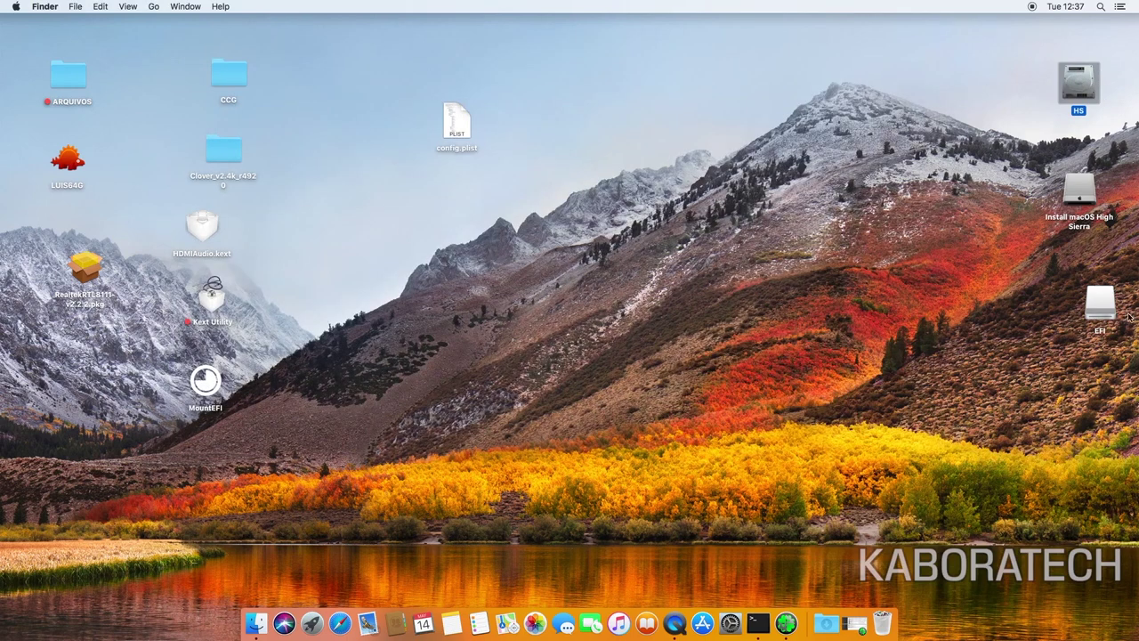
{"action": "left_click_drag", "start_coordinate": [1110, 307], "coordinate": [1084, 302]}
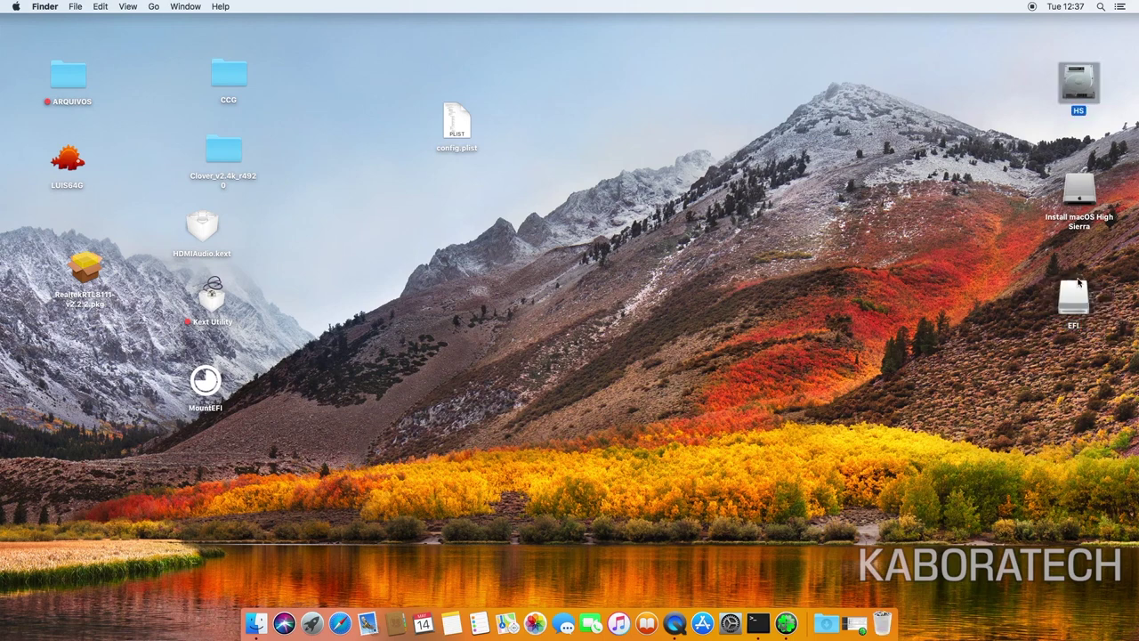
{"action": "left_click", "coordinate": [1038, 324]}
{"action": "double_click", "coordinate": [1074, 301]}
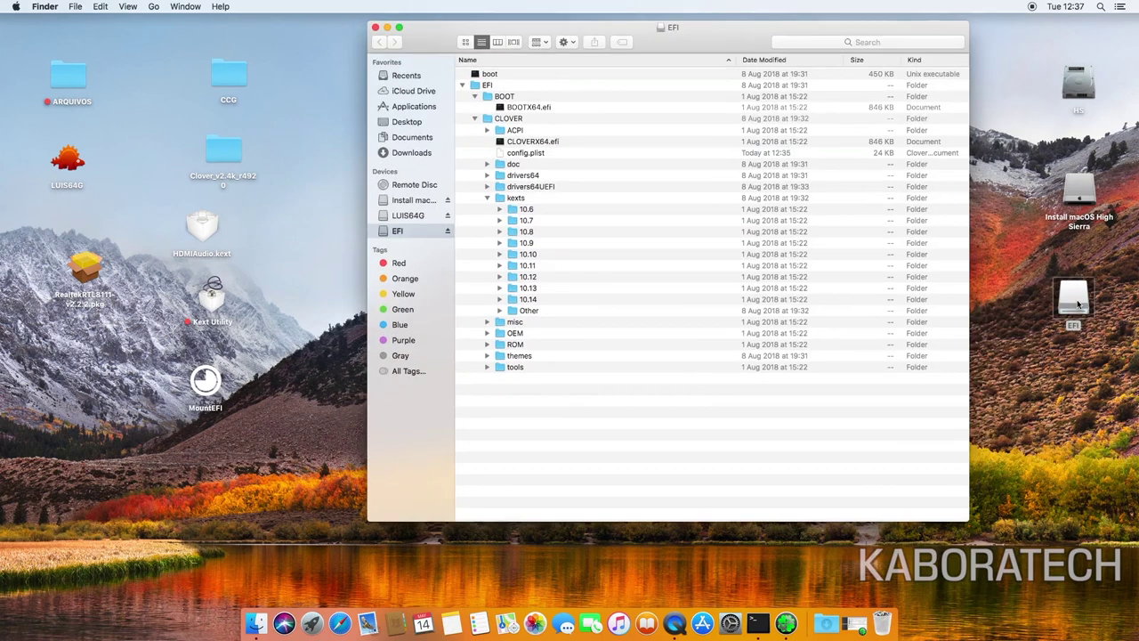
Step: Collapse the EFI folder, move the window clear of the desktop, and create a desktop folder named EFI BOOT PEN
{"action": "left_click", "coordinate": [461, 85]}
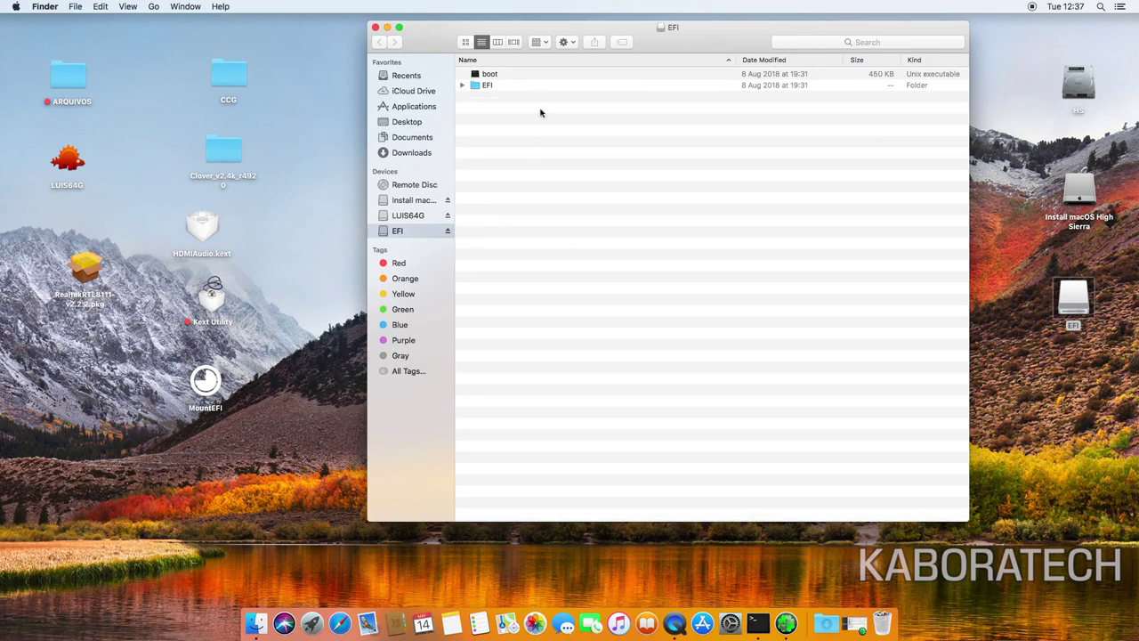
{"action": "left_click_drag", "start_coordinate": [562, 35], "coordinate": [692, 374]}
{"action": "right_click", "coordinate": [609, 67]}
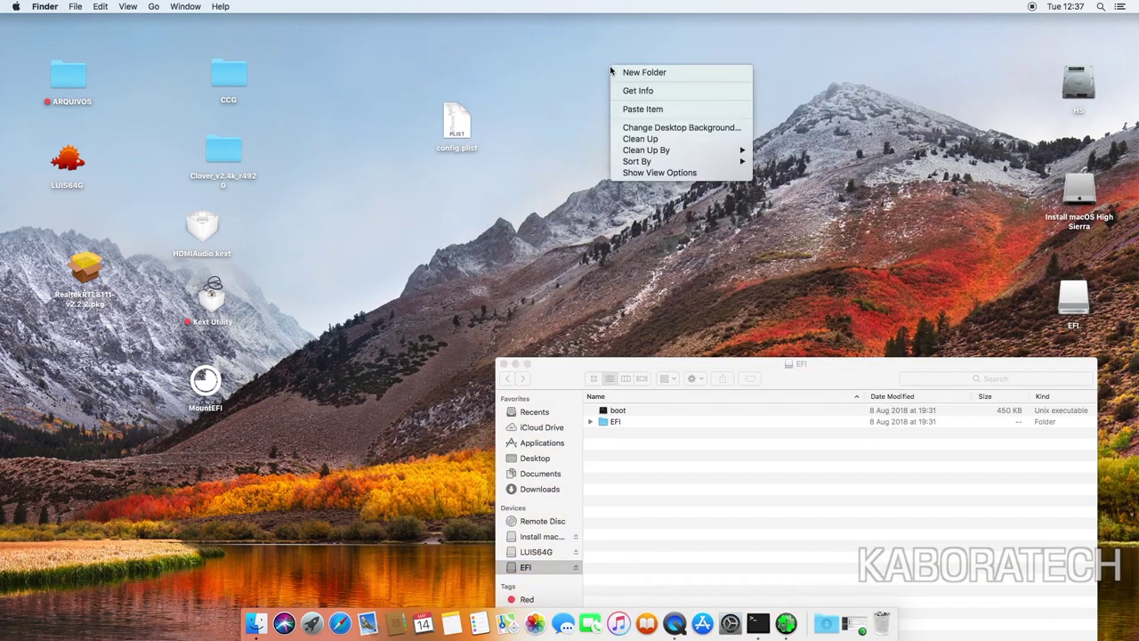
{"action": "left_click", "coordinate": [648, 71]}
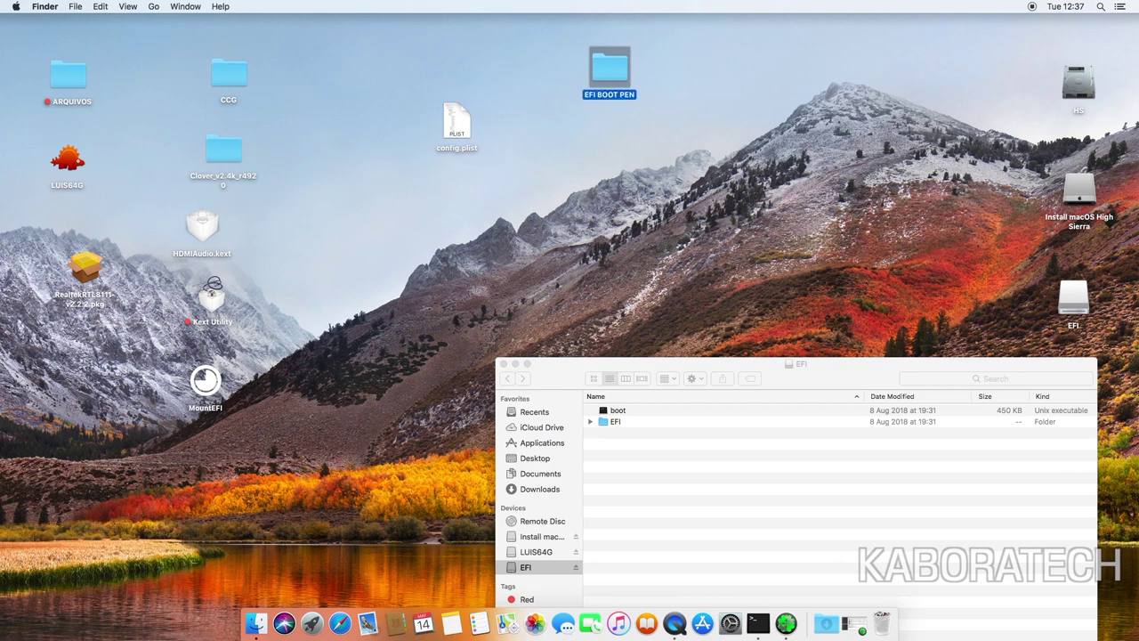
Step: Copy both the boot file and the EFI folder from the EFI volume into the EFI BOOT PEN folder
{"action": "left_click", "coordinate": [603, 422]}
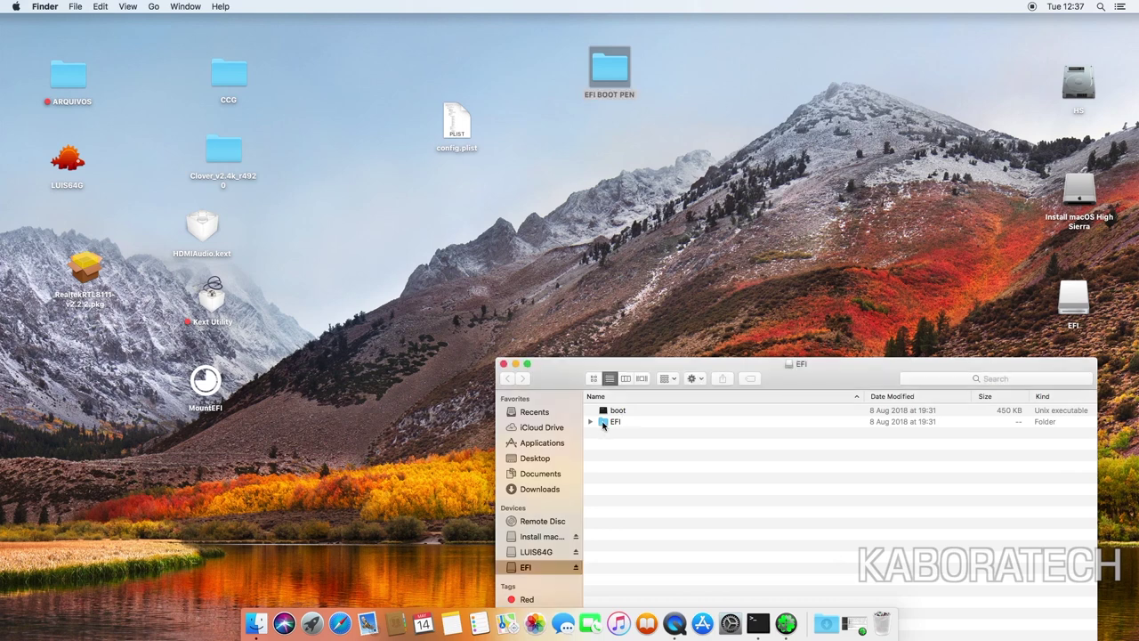
{"action": "left_click", "coordinate": [603, 422]}
{"action": "key", "text": "super+a"}
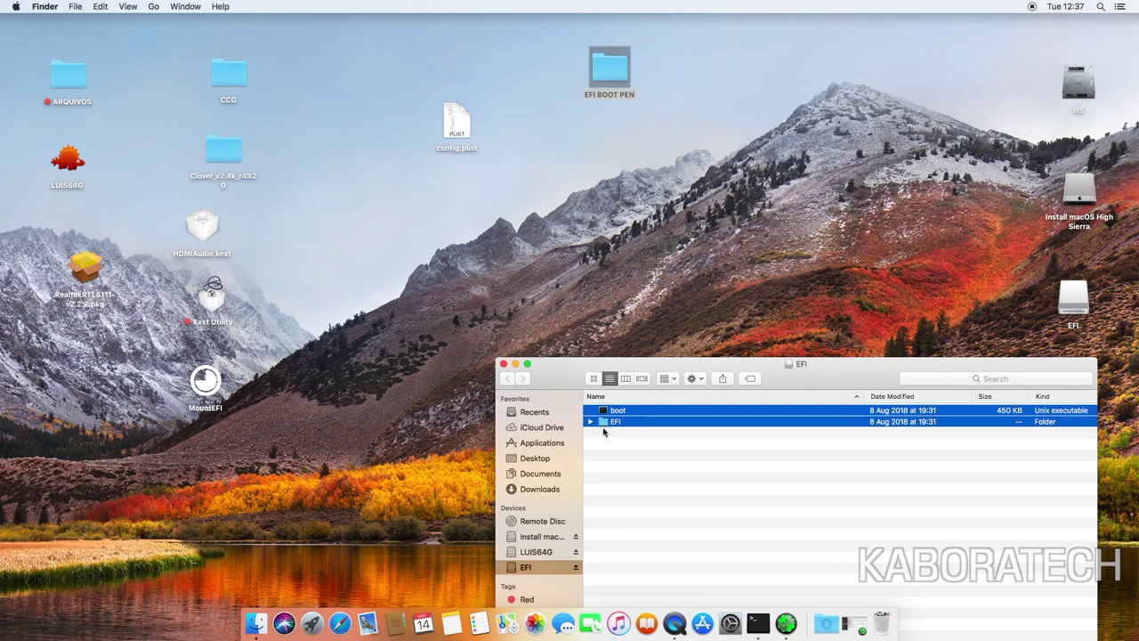
{"action": "left_click_drag", "start_coordinate": [604, 426], "coordinate": [613, 78]}
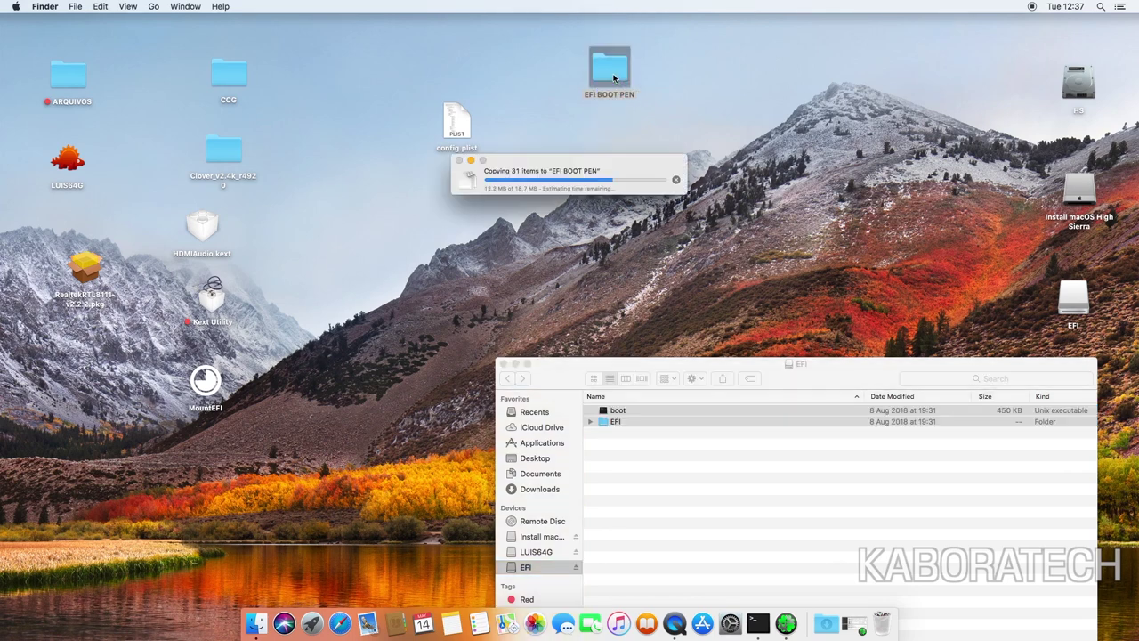
Step: Close the EFI window and eject the EFI and Install macOS High Sierra volumes
{"action": "left_click", "coordinate": [504, 365]}
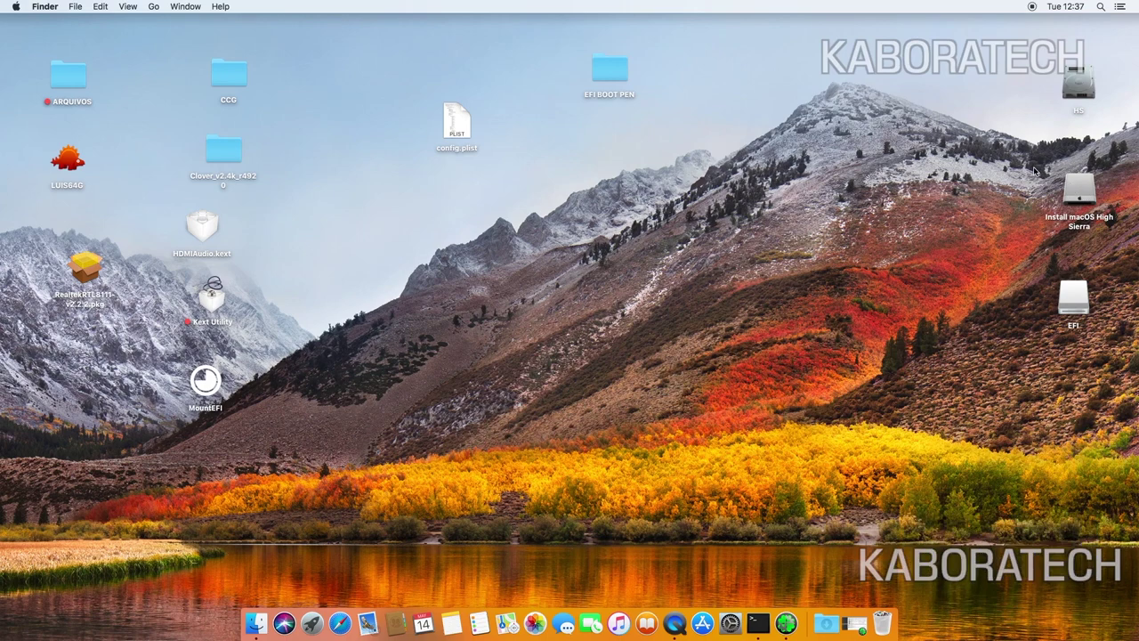
{"action": "left_click_drag", "start_coordinate": [1031, 170], "coordinate": [1113, 363]}
{"action": "left_click_drag", "start_coordinate": [1073, 309], "coordinate": [884, 628]}
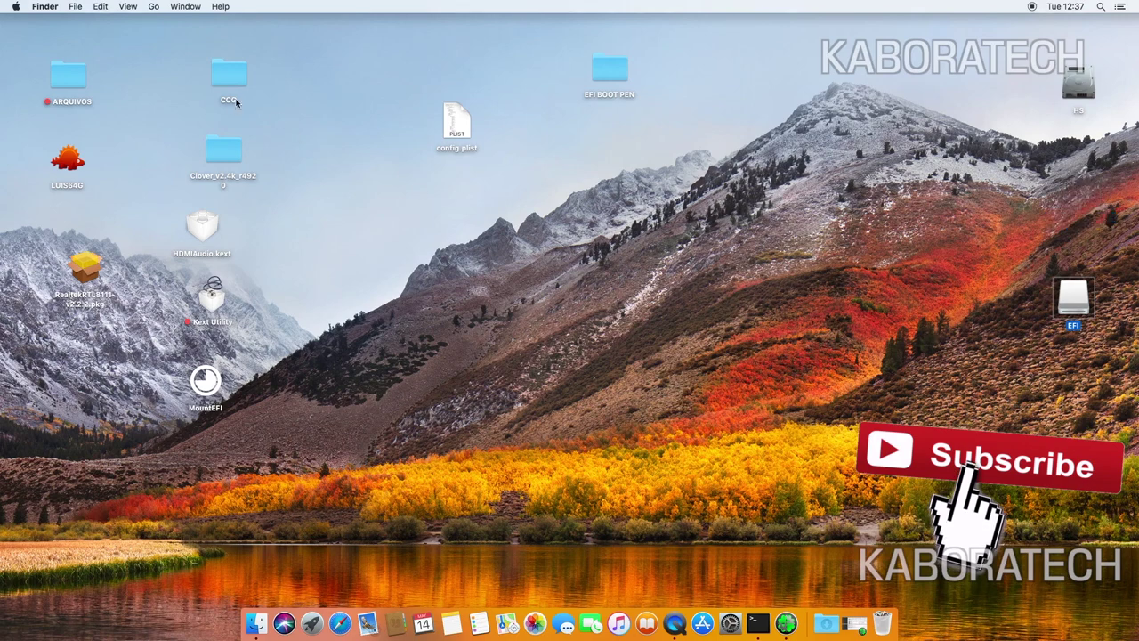
Step: Place the Clover_v2.4k_r4920 folder beside the CCG folder, open it and launch the Clover_v2.4k_r4920.pkg installer
{"action": "left_click_drag", "start_coordinate": [223, 157], "coordinate": [323, 89]}
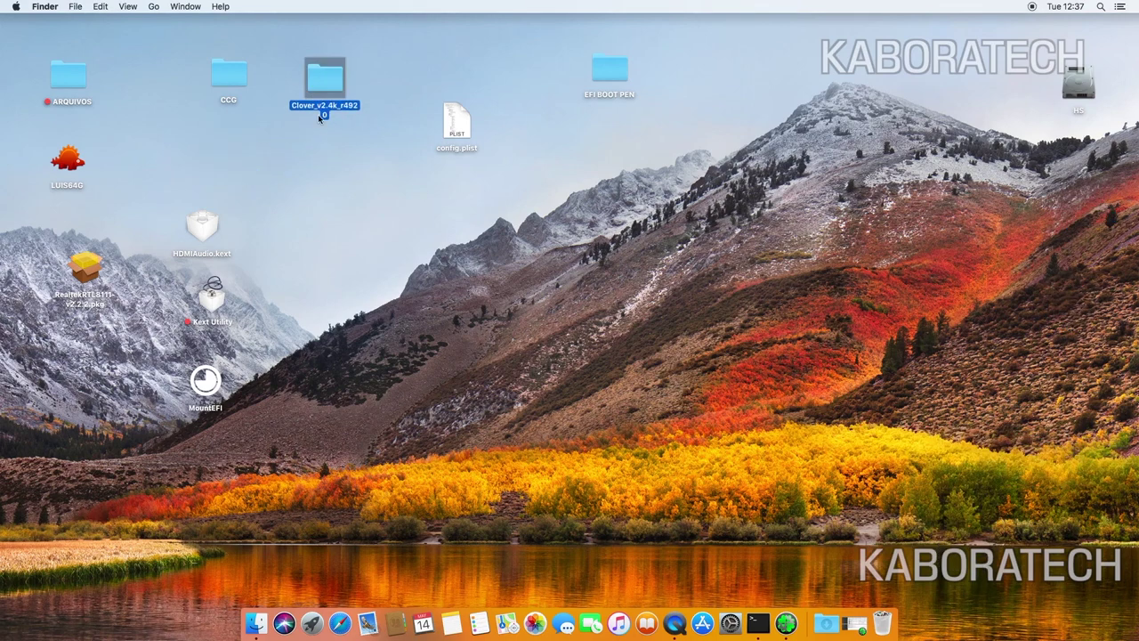
{"action": "double_click", "coordinate": [323, 81]}
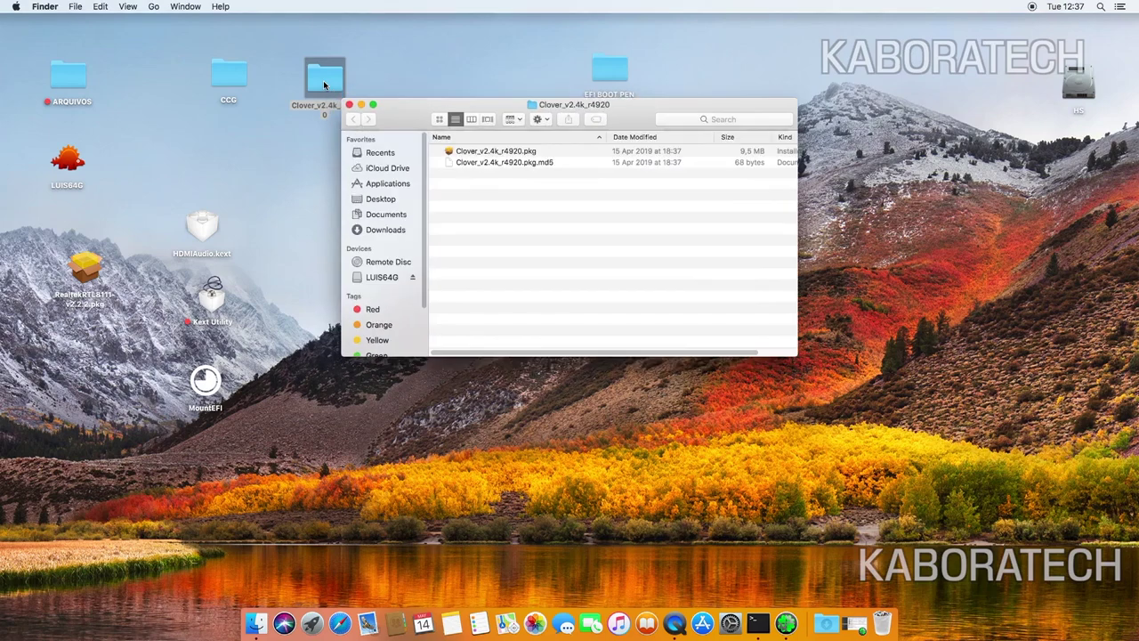
{"action": "left_click", "coordinate": [480, 157]}
{"action": "double_click", "coordinate": [480, 157]}
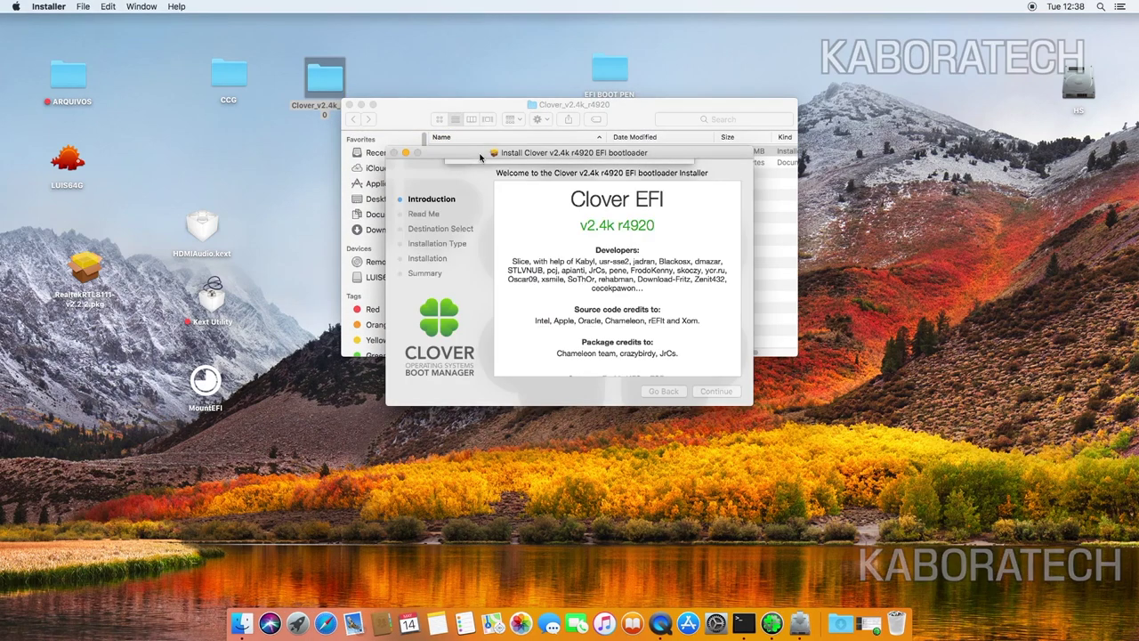
Step: Advance the Clover installer to Installation Type with HS as the destination disk, and eject the remaining external drive from the desktop
{"action": "left_click", "coordinate": [644, 239]}
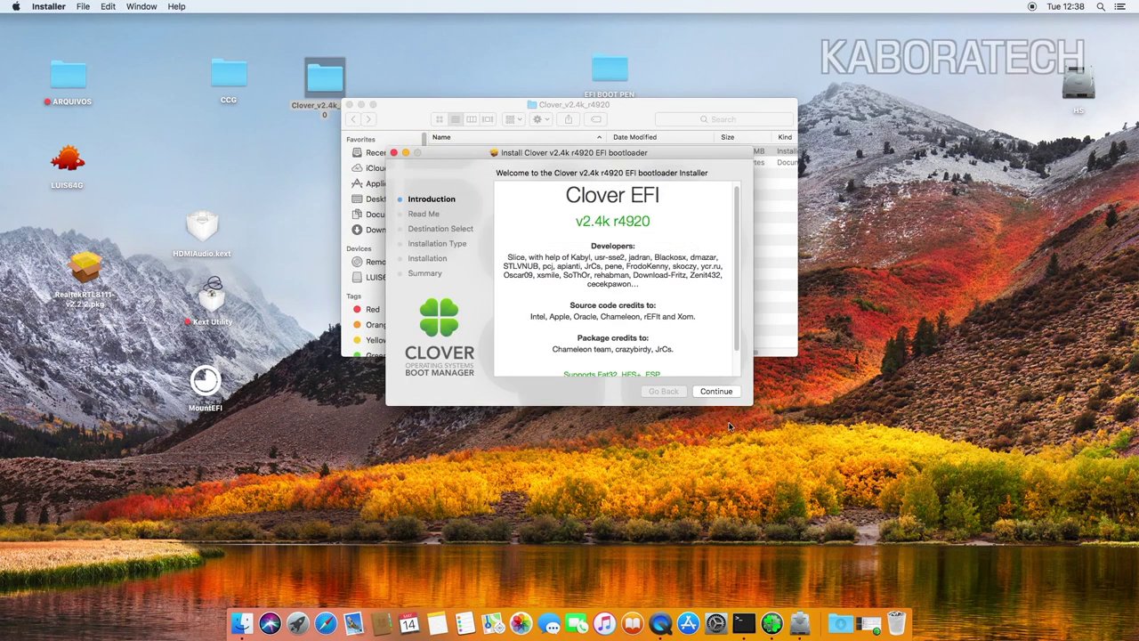
{"action": "left_click", "coordinate": [731, 392]}
{"action": "left_click", "coordinate": [719, 395]}
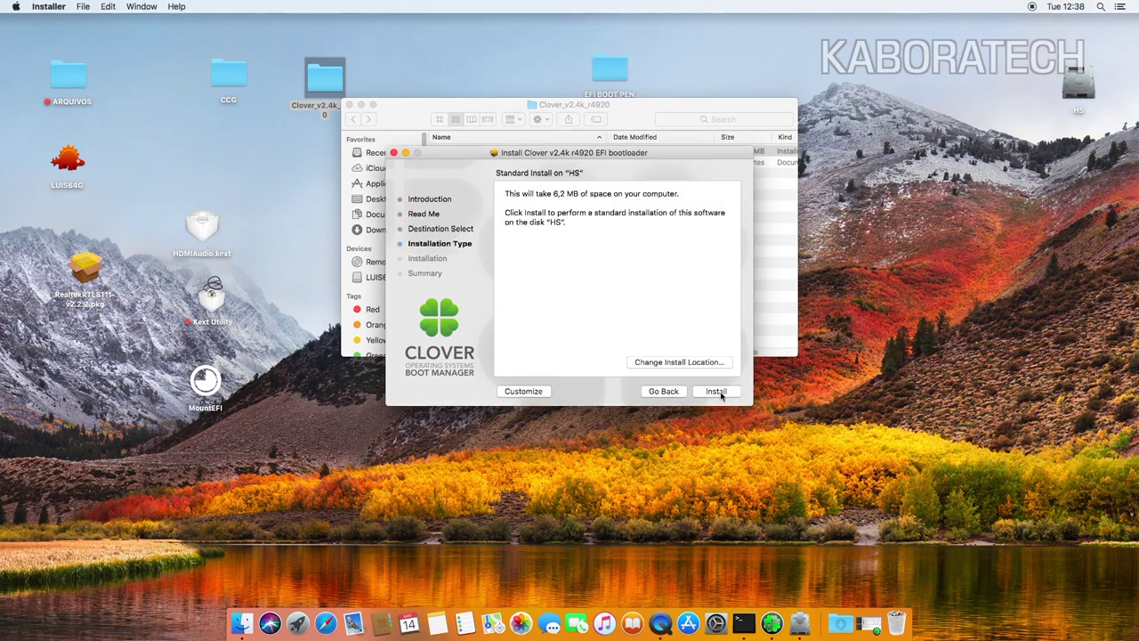
{"action": "left_click", "coordinate": [662, 363]}
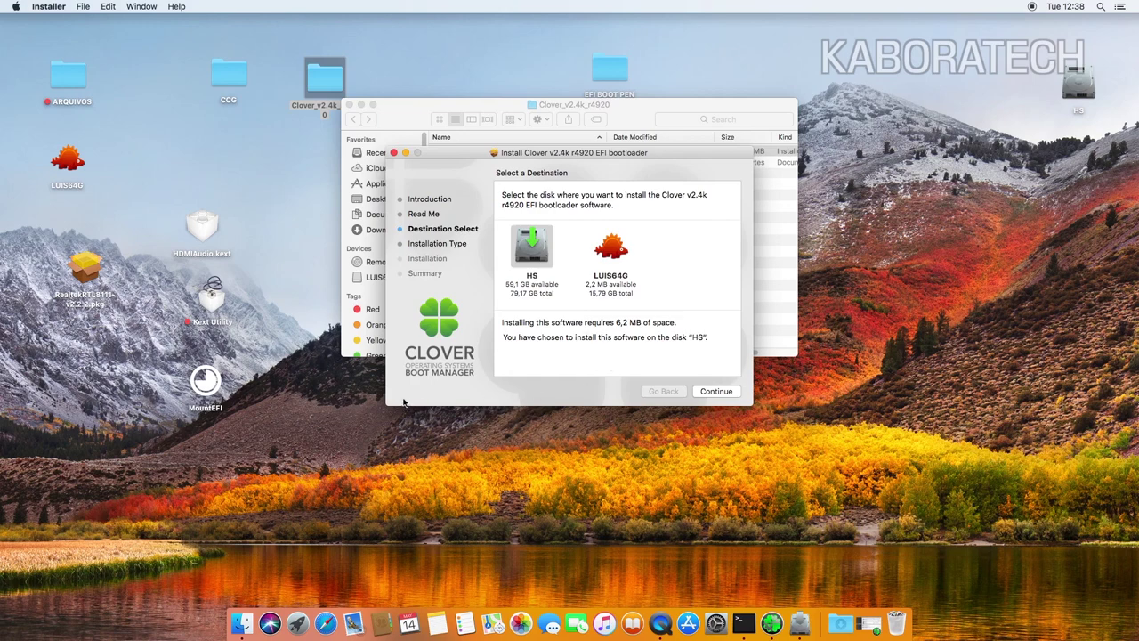
{"action": "left_click", "coordinate": [708, 392]}
{"action": "left_click_drag", "start_coordinate": [67, 160], "coordinate": [896, 623]}
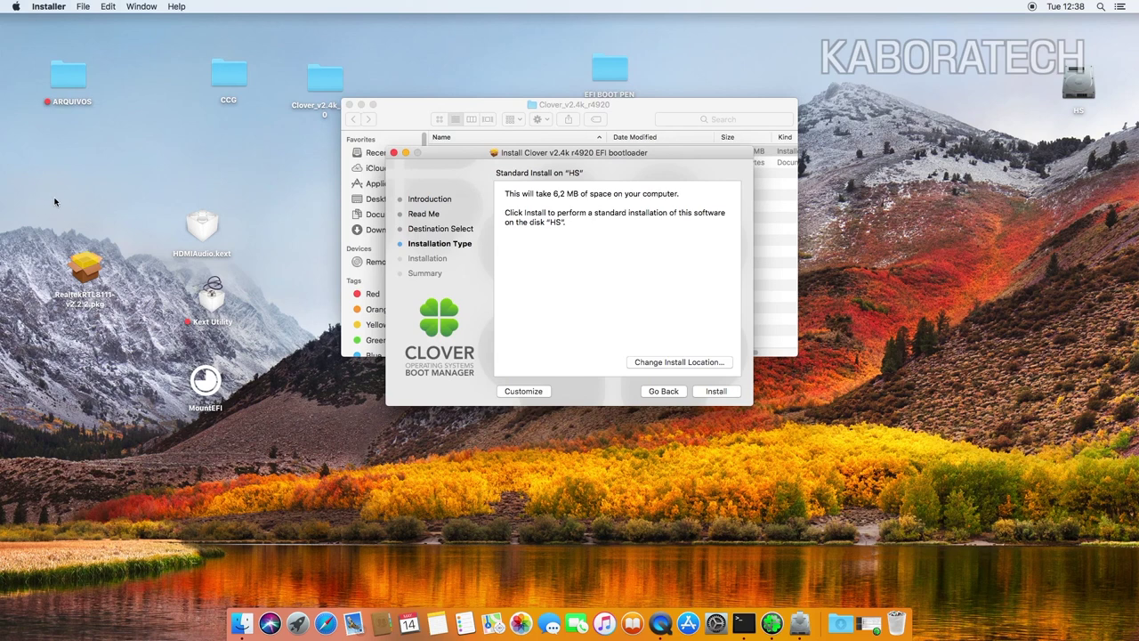
Step: Customize the Clover installation by enabling Clover for UEFI booting only and the Black Green Moody theme
{"action": "left_click", "coordinate": [541, 394]}
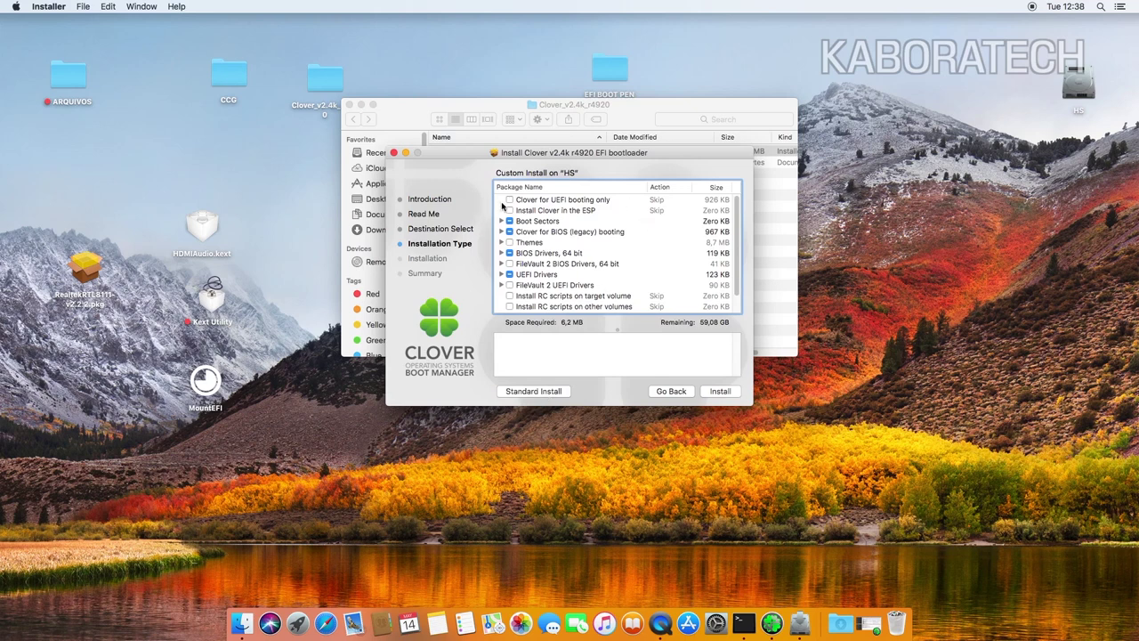
{"action": "left_click", "coordinate": [510, 200]}
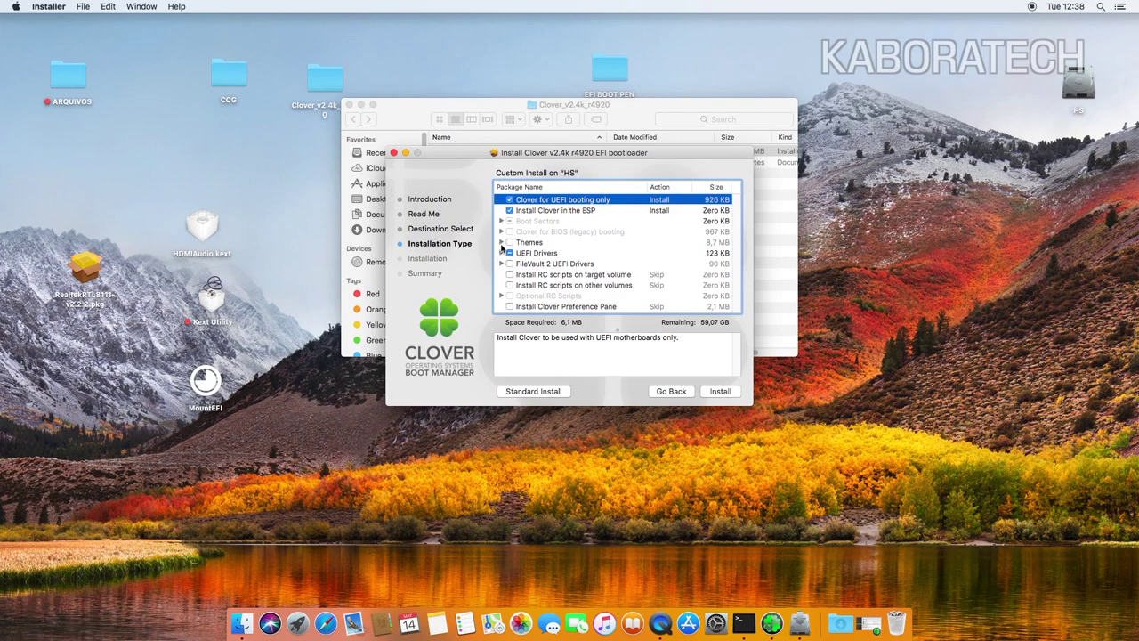
{"action": "left_click", "coordinate": [501, 243]}
{"action": "left_click", "coordinate": [520, 255]}
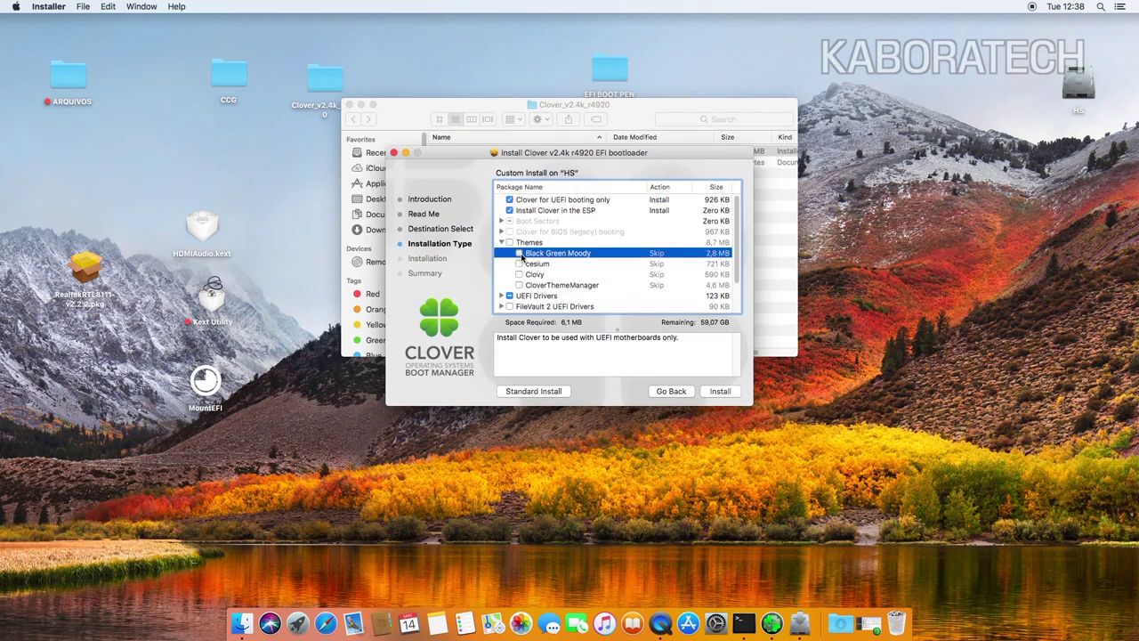
{"action": "scroll", "coordinate": [535, 279], "scroll_direction": "down", "scroll_amount": 3}
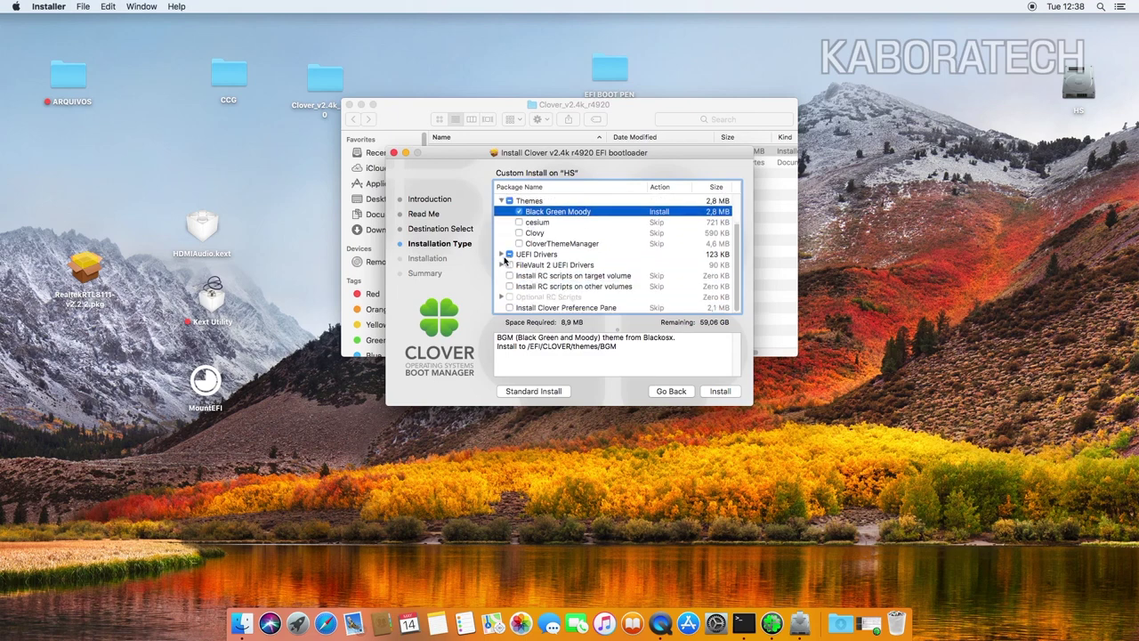
Step: Enable the ApfsDriverLoader-64 UEFI driver and the Install Clover Preference Pane package
{"action": "left_click", "coordinate": [503, 257]}
{"action": "scroll", "coordinate": [735, 228], "scroll_direction": "down", "scroll_amount": 4}
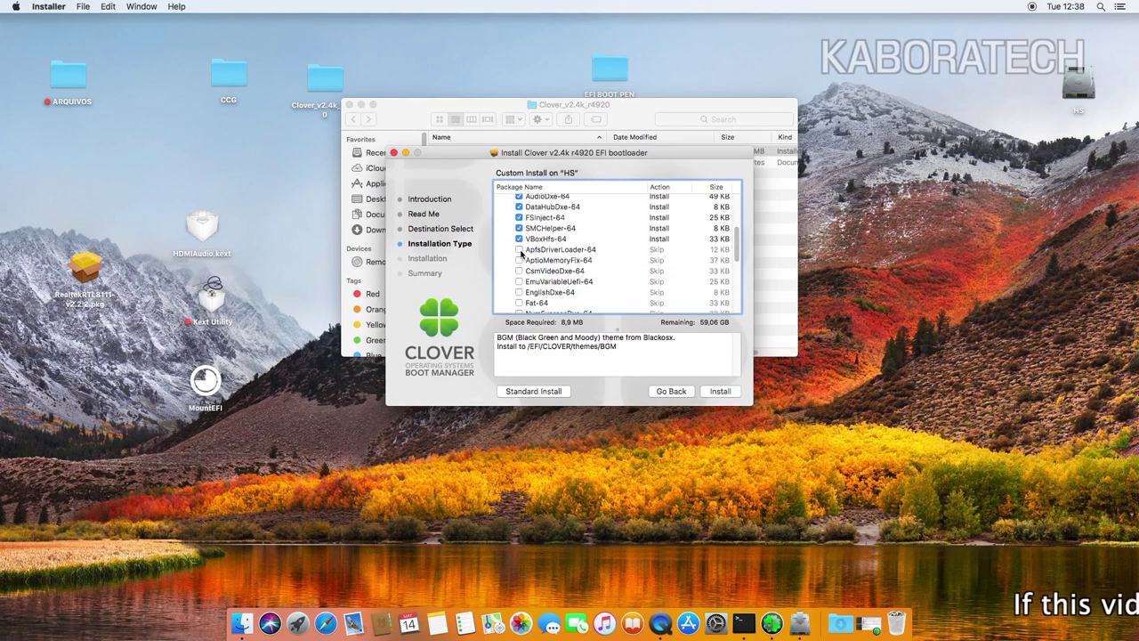
{"action": "left_click", "coordinate": [519, 249]}
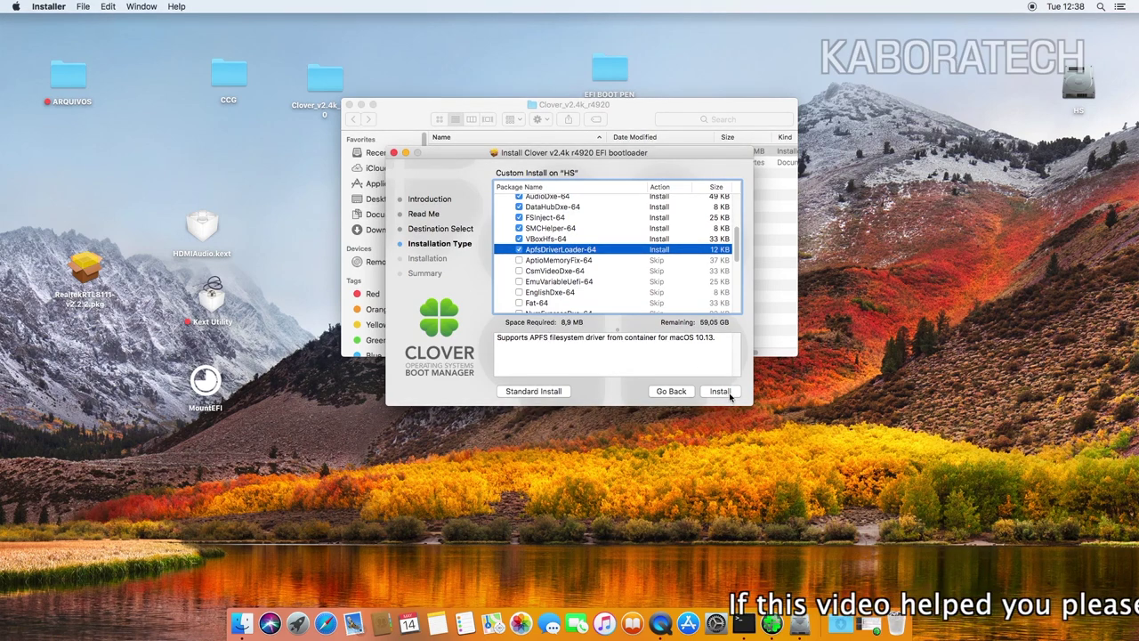
{"action": "scroll", "coordinate": [735, 257], "scroll_direction": "down", "scroll_amount": 1}
{"action": "left_click_drag", "start_coordinate": [735, 256], "coordinate": [733, 308]}
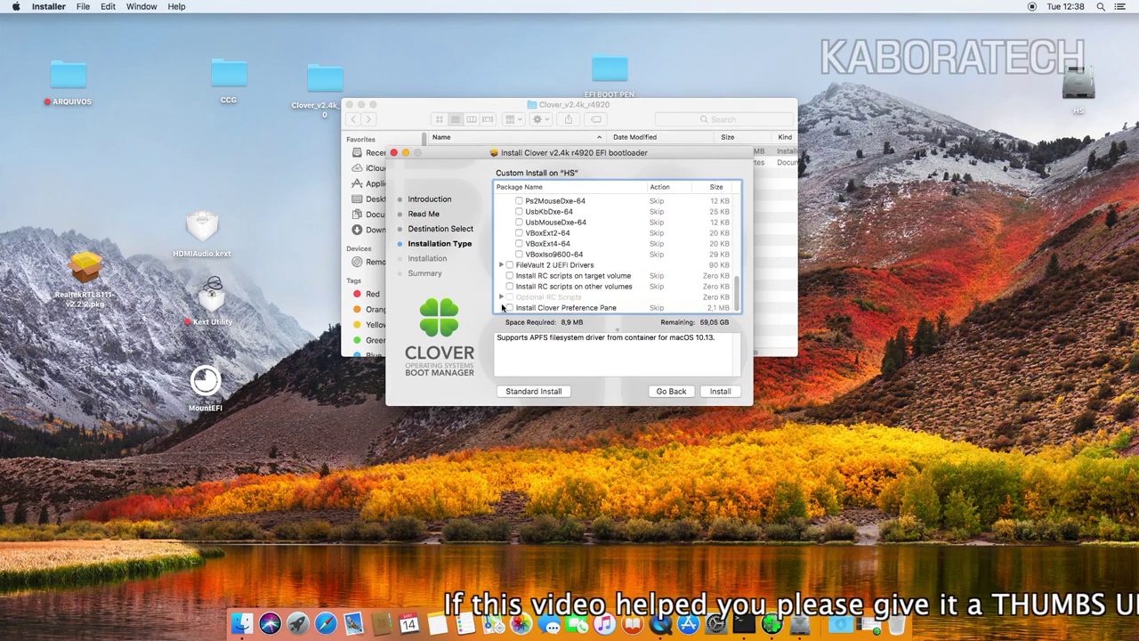
{"action": "left_click", "coordinate": [509, 307]}
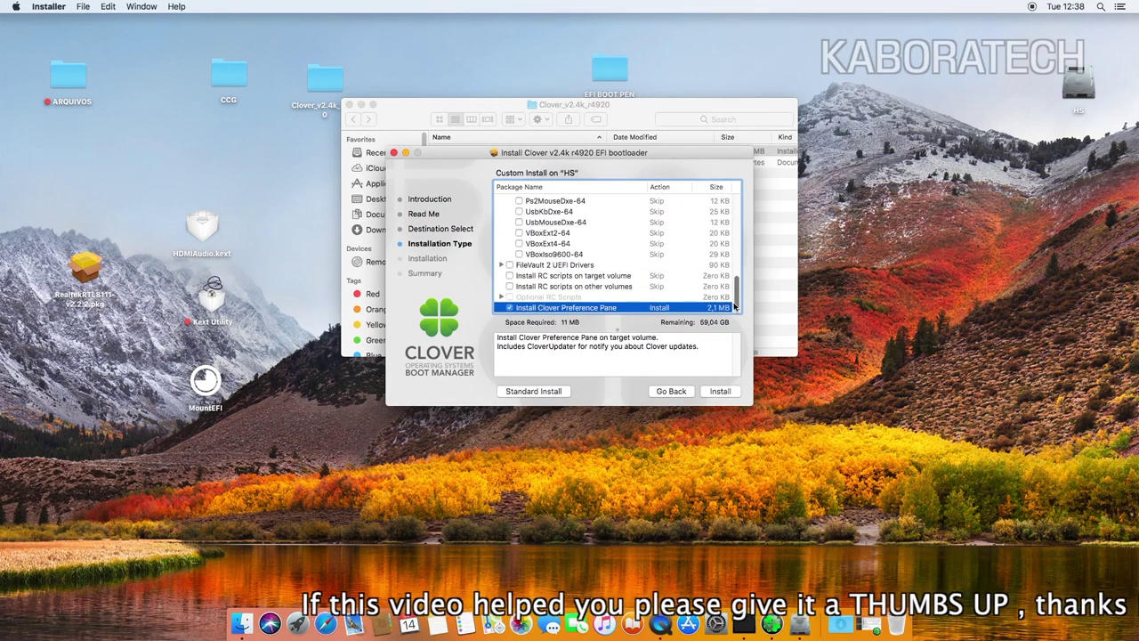
Step: Start the custom Clover installation on the HS disk and authorise it with the account password
{"action": "scroll", "coordinate": [735, 307], "scroll_direction": "up", "scroll_amount": 1}
{"action": "left_click", "coordinate": [603, 287]}
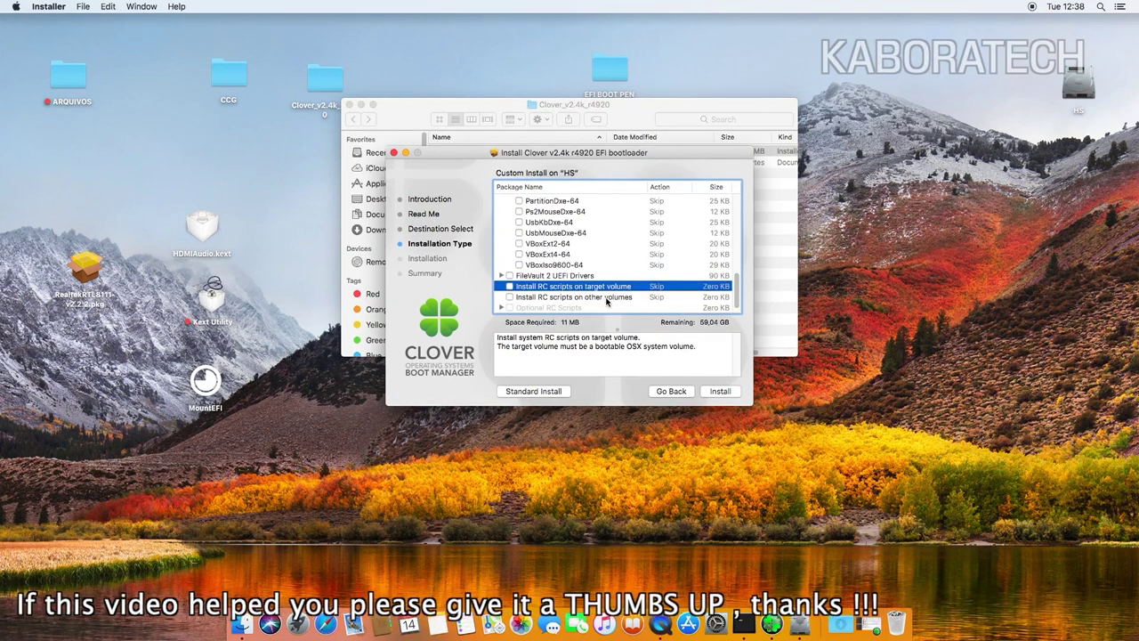
{"action": "left_click", "coordinate": [607, 298]}
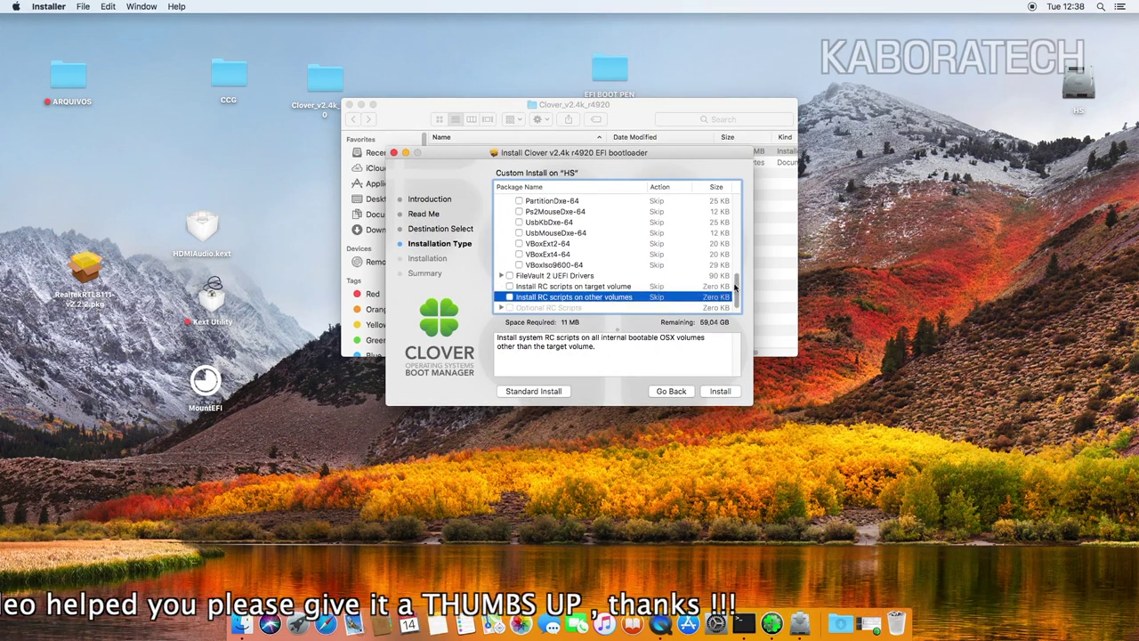
{"action": "scroll", "coordinate": [608, 300], "scroll_direction": "up", "scroll_amount": 10}
{"action": "left_click", "coordinate": [718, 395]}
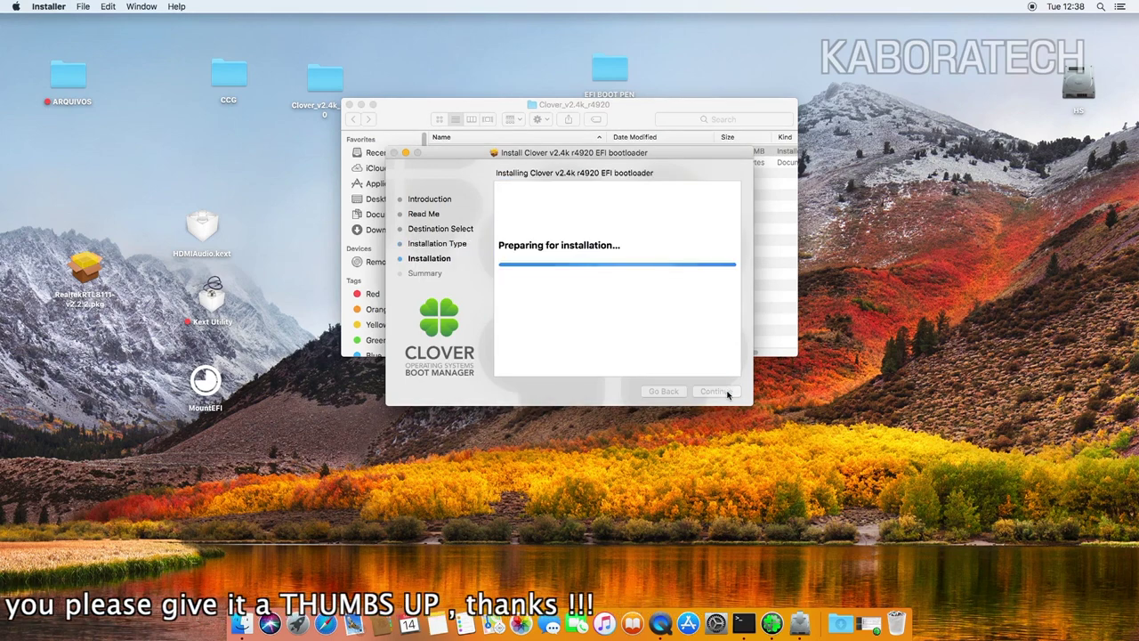
{"action": "type", "text": "•••••••"}
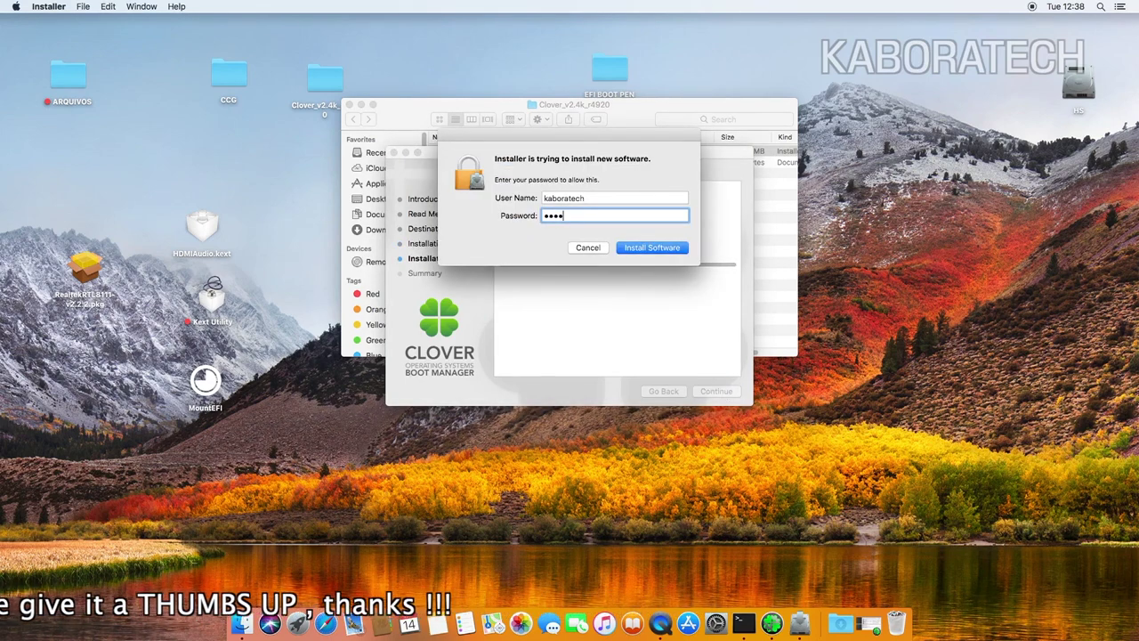
{"action": "key", "text": "Return"}
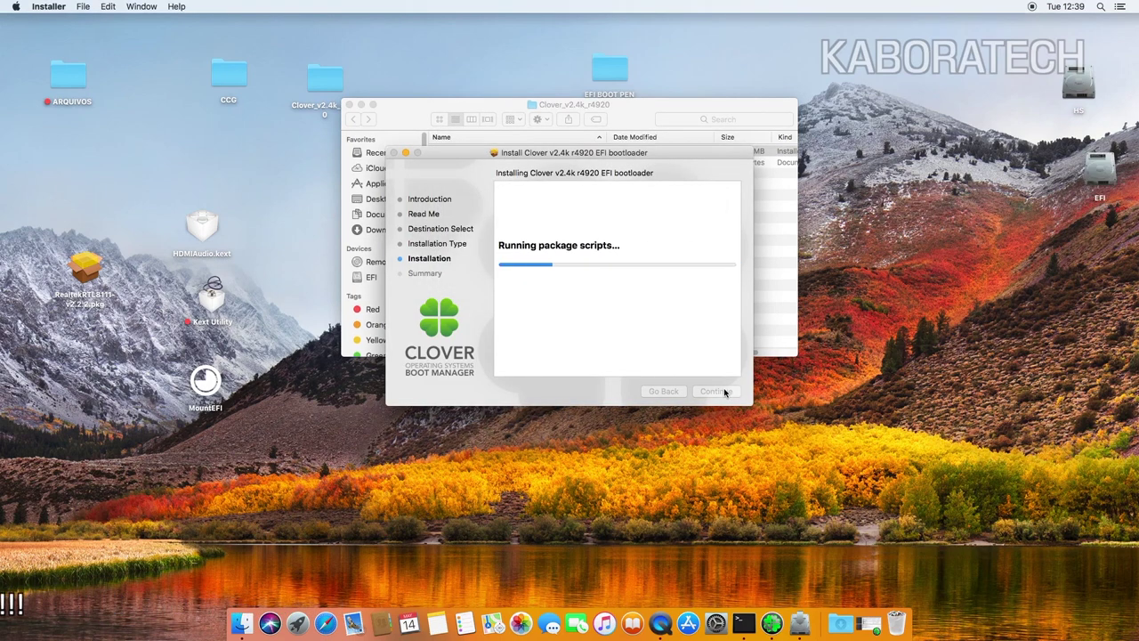
Step: Place the mounted EFI volume beside HS on the desktop, then close the finished Clover installer and the Clover_v2.4k_r4920 folder
{"action": "left_click_drag", "start_coordinate": [1110, 185], "coordinate": [1004, 100]}
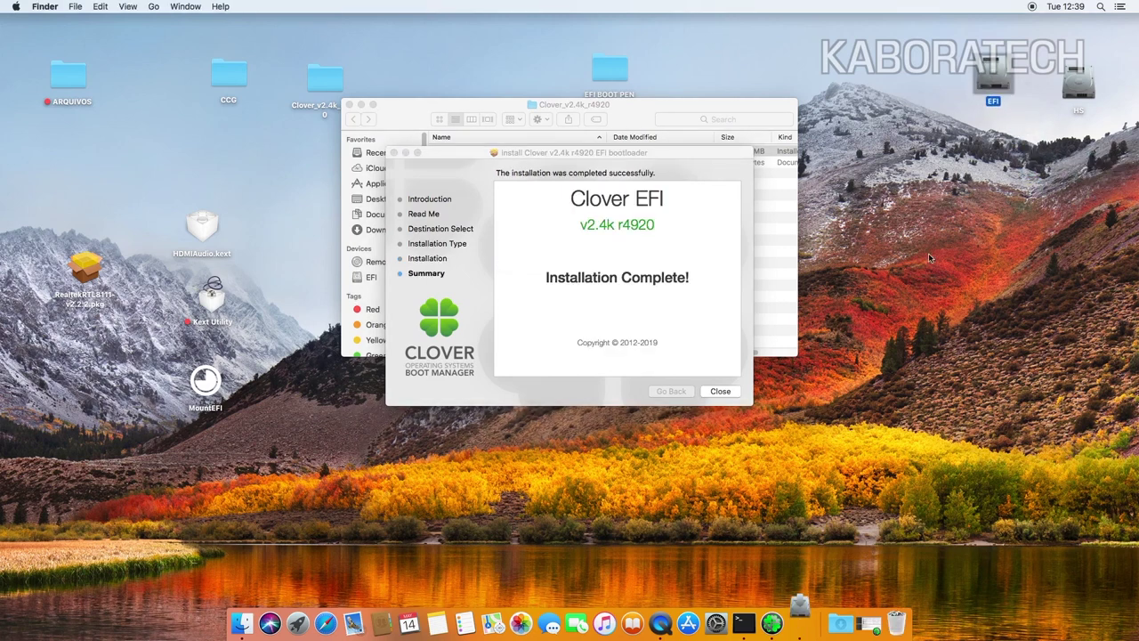
{"action": "left_click", "coordinate": [725, 392]}
{"action": "left_click", "coordinate": [725, 393]}
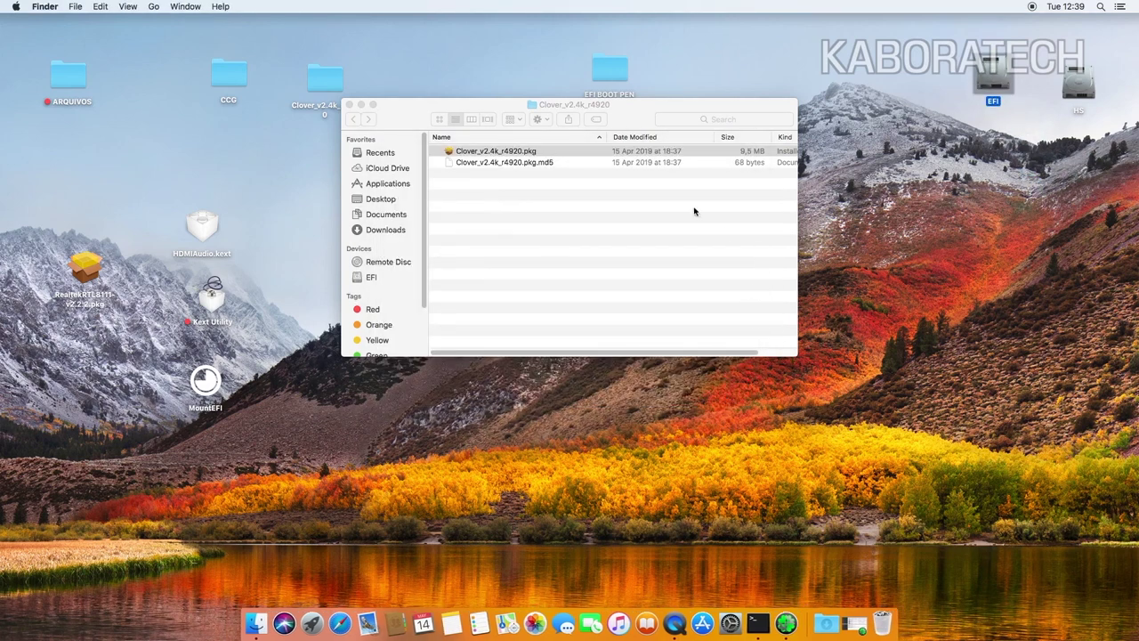
{"action": "left_click", "coordinate": [348, 105]}
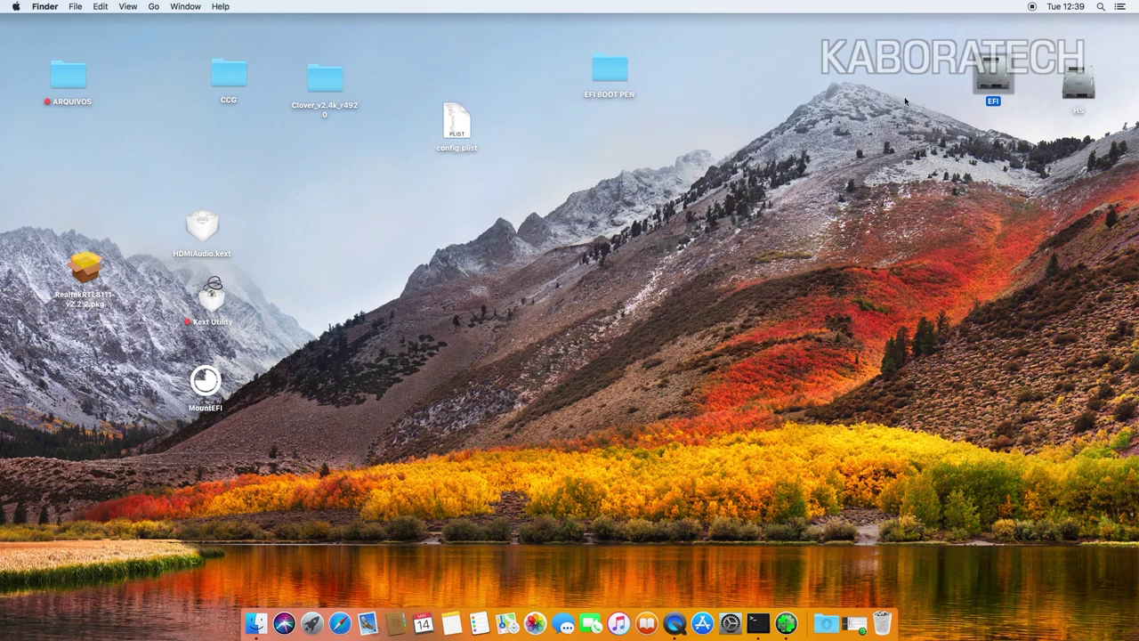
Step: Open the EFI volume, expand its EFI folder and move the window clear of the desktop files
{"action": "double_click", "coordinate": [985, 78]}
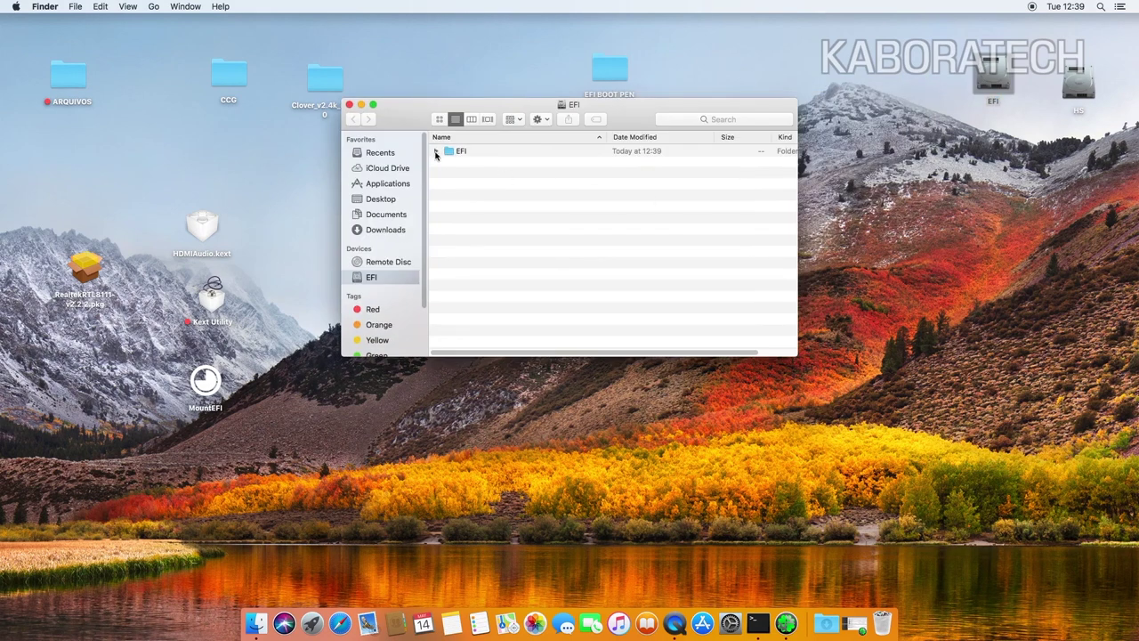
{"action": "left_click", "coordinate": [436, 152]}
{"action": "left_click_drag", "start_coordinate": [414, 123], "coordinate": [635, 205]}
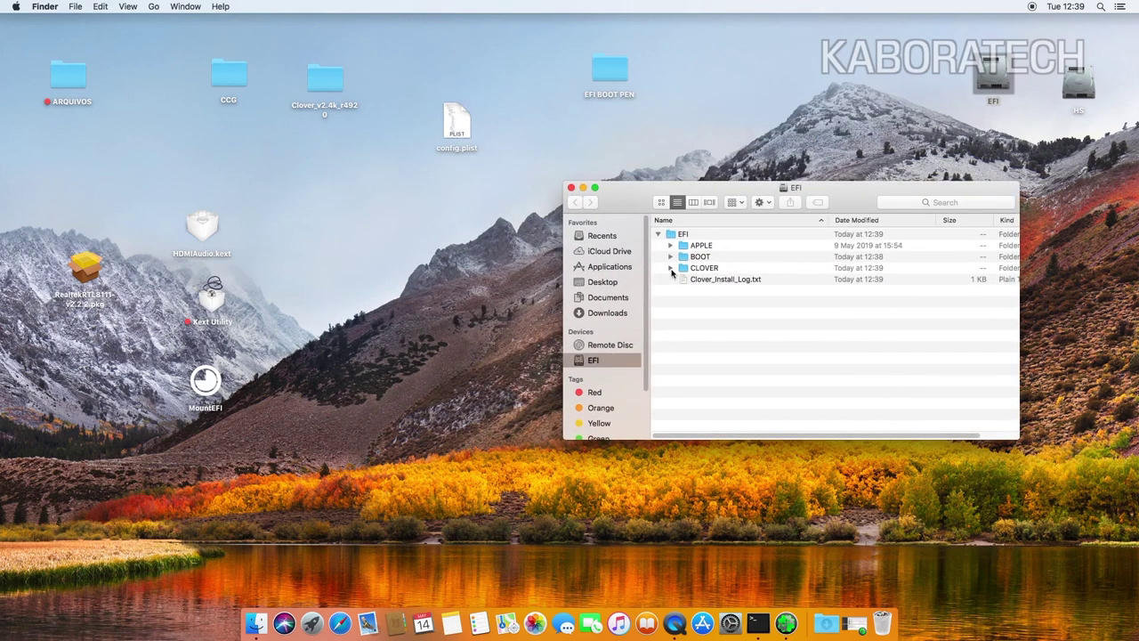
{"action": "left_click", "coordinate": [664, 202]}
{"action": "left_click", "coordinate": [677, 203]}
Step: Collapse the EFI folder inside the EFI volume and move it to the Trash
{"action": "left_click", "coordinate": [659, 235]}
{"action": "left_click", "coordinate": [672, 235]}
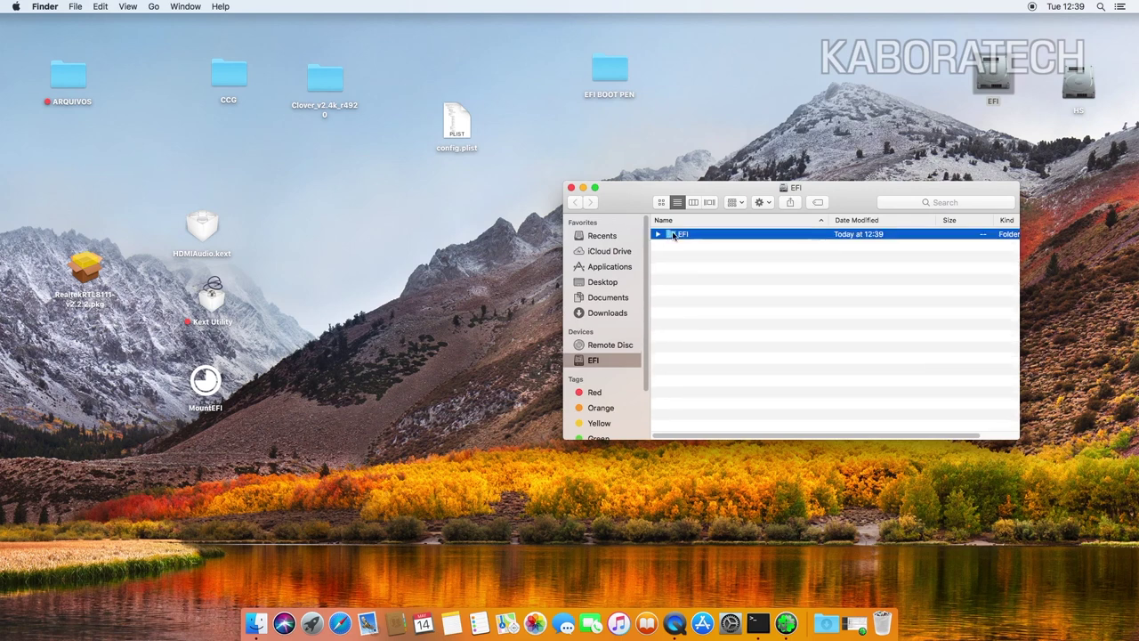
{"action": "right_click", "coordinate": [672, 237]}
{"action": "left_click", "coordinate": [774, 260]}
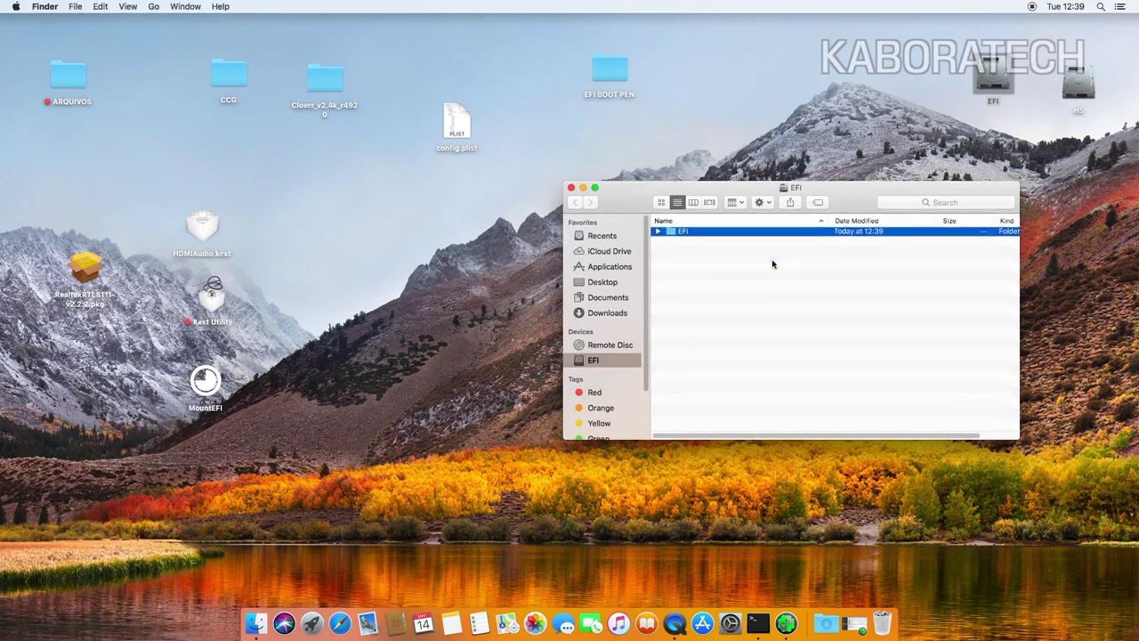
Step: Copy the EFI folder and the boot file from EFI BOOT PEN into the EFI volume, then close the EFI BOOT PEN window
{"action": "double_click", "coordinate": [613, 69]}
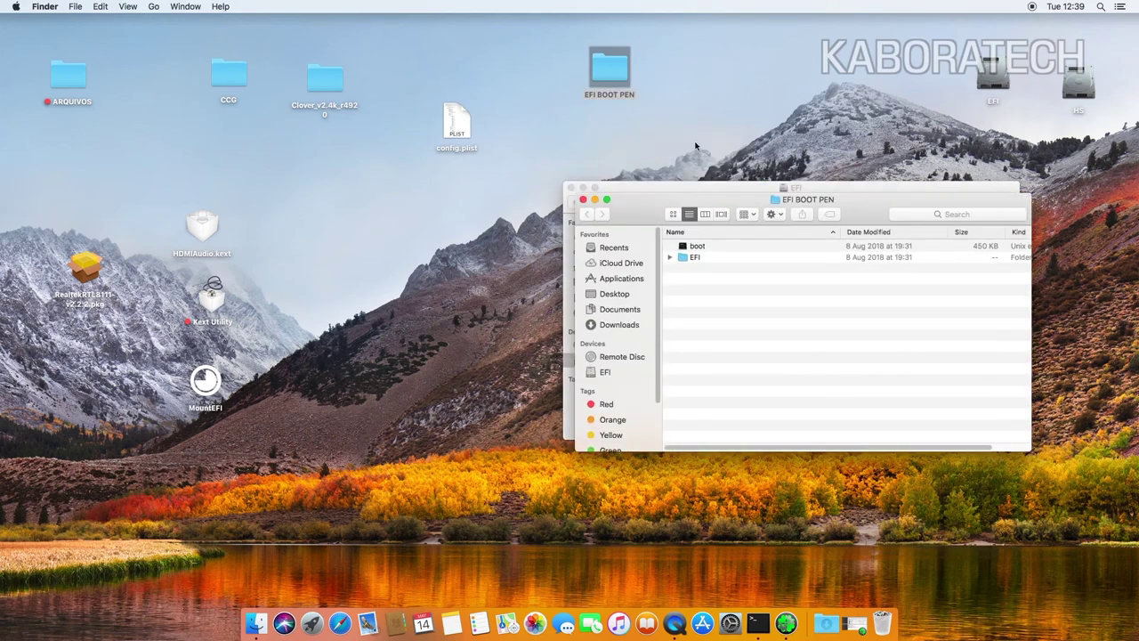
{"action": "left_click_drag", "start_coordinate": [668, 210], "coordinate": [292, 322]}
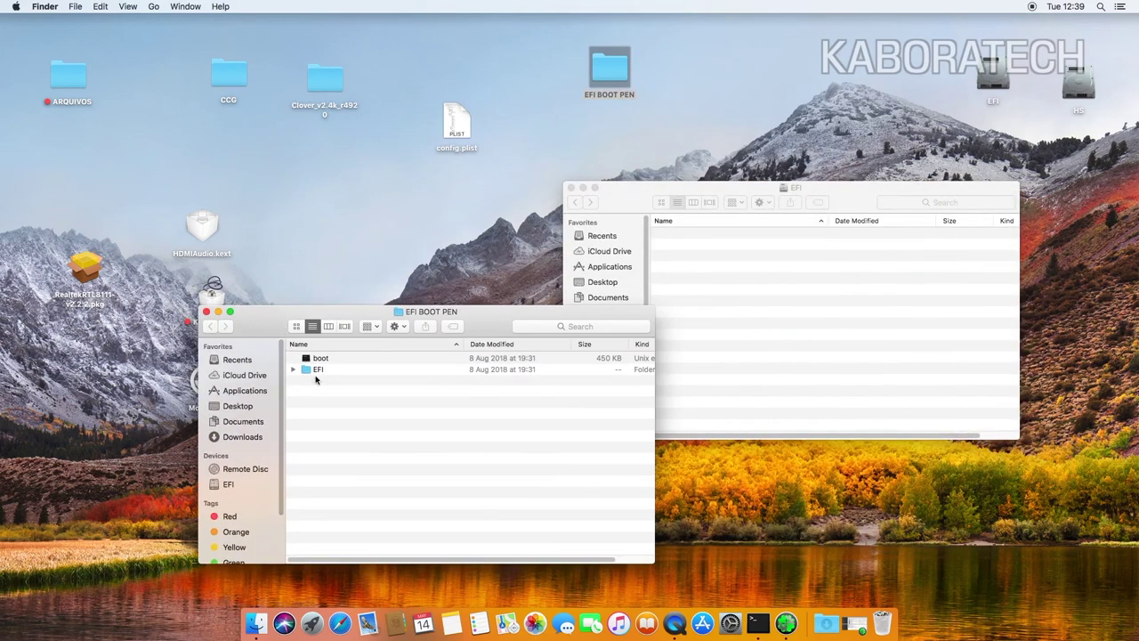
{"action": "left_click", "coordinate": [310, 370]}
{"action": "left_click_drag", "start_coordinate": [310, 370], "coordinate": [765, 323]}
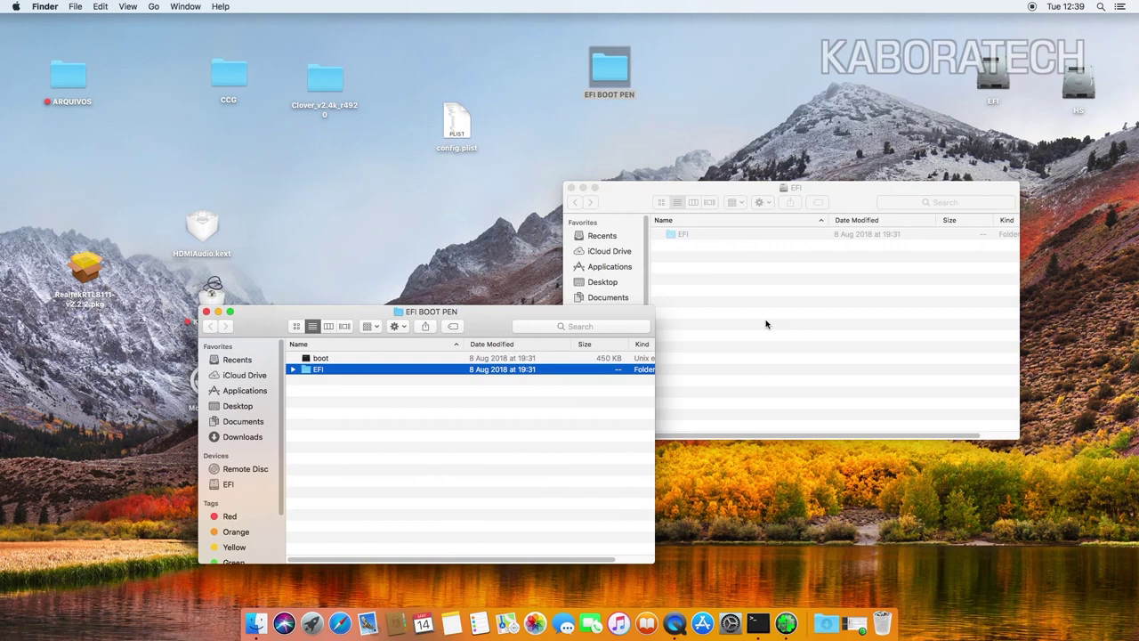
{"action": "left_click", "coordinate": [316, 358]}
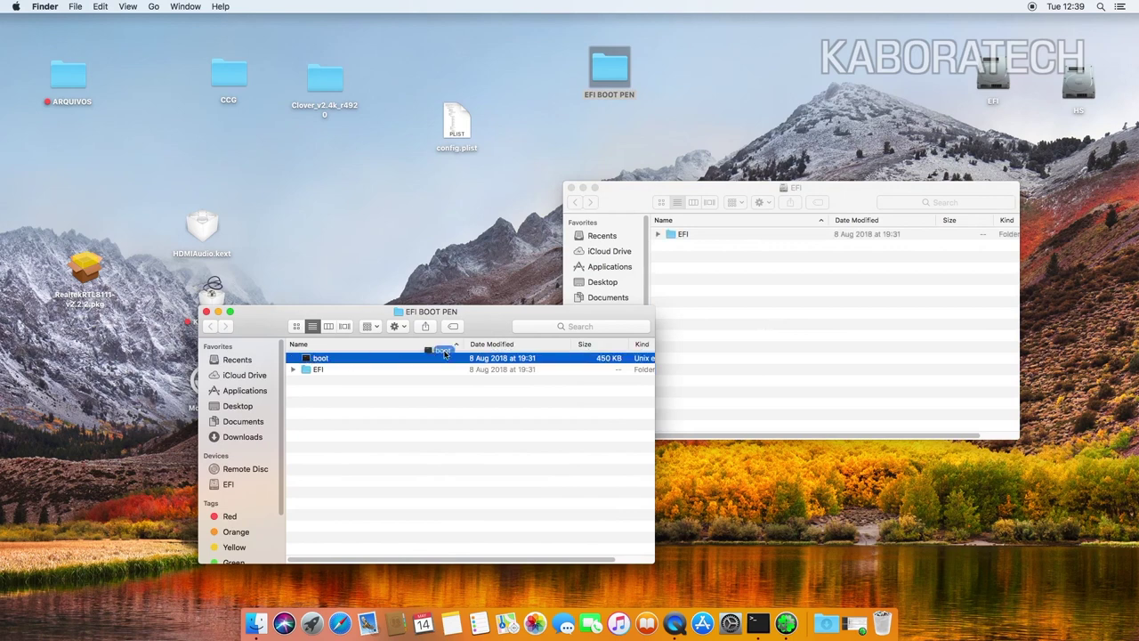
{"action": "left_click_drag", "start_coordinate": [760, 321], "coordinate": [759, 324]}
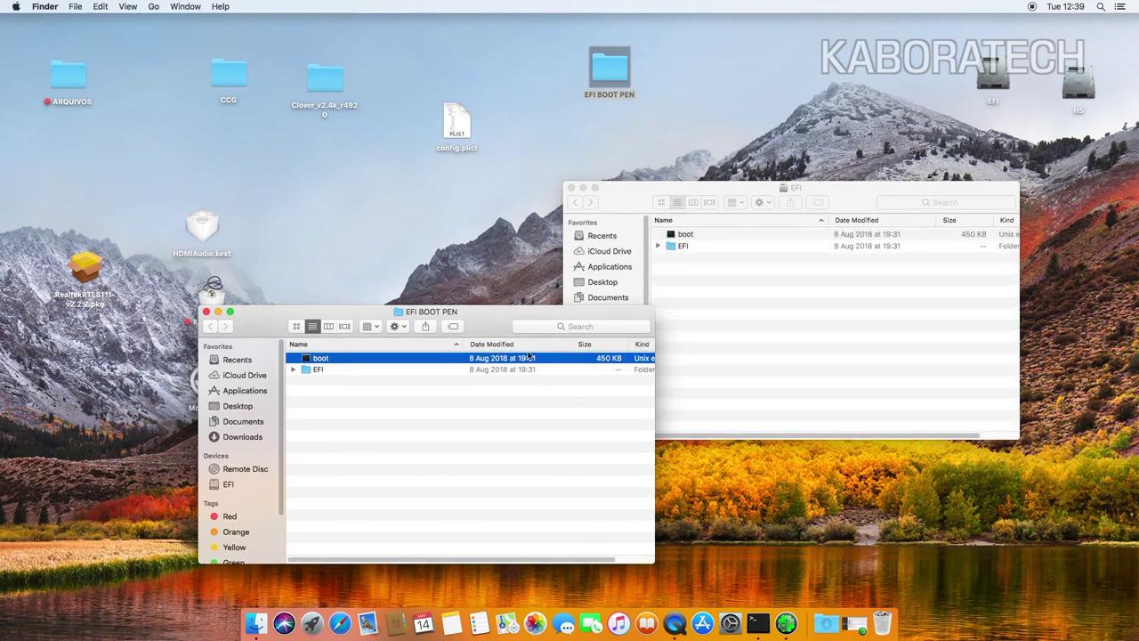
{"action": "left_click", "coordinate": [207, 312]}
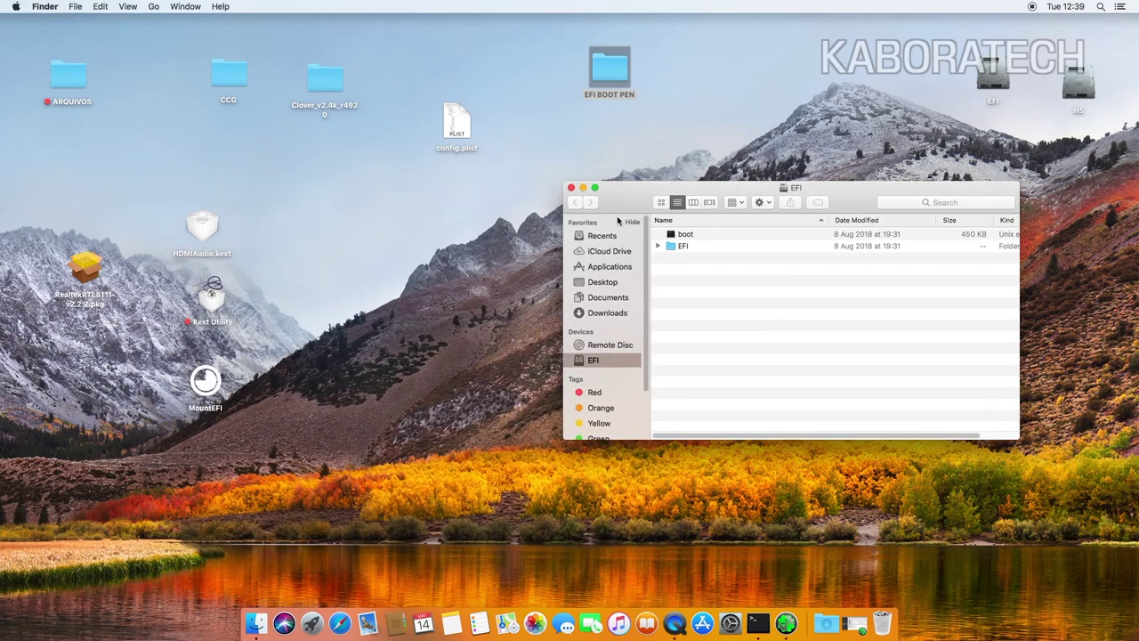
Step: Create a folder named #HS_EFI in the EFI volume, tag it green and close the volume's window
{"action": "right_click", "coordinate": [691, 328]}
{"action": "left_click", "coordinate": [735, 332]}
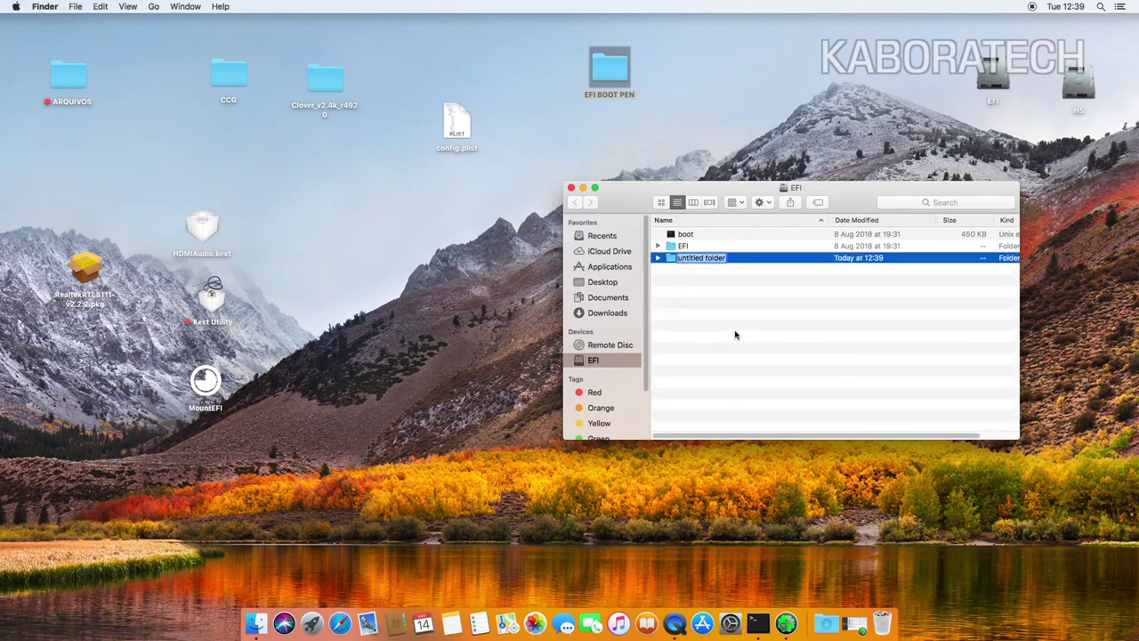
{"action": "type", "text": "EFI"}
{"action": "key", "text": "Return"}
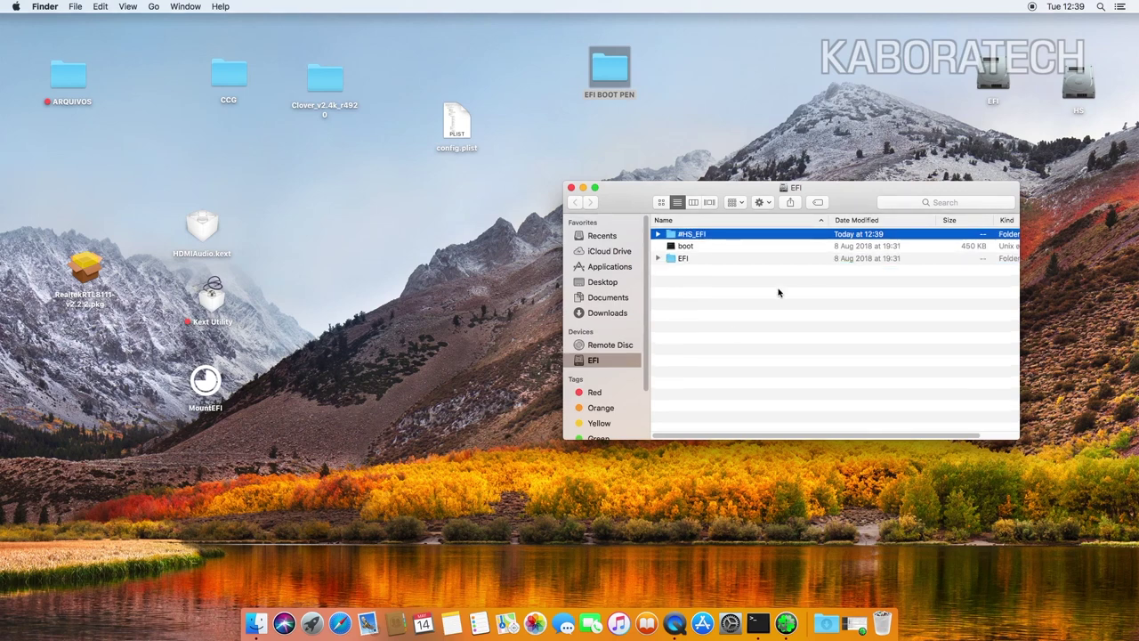
{"action": "right_click", "coordinate": [711, 236]}
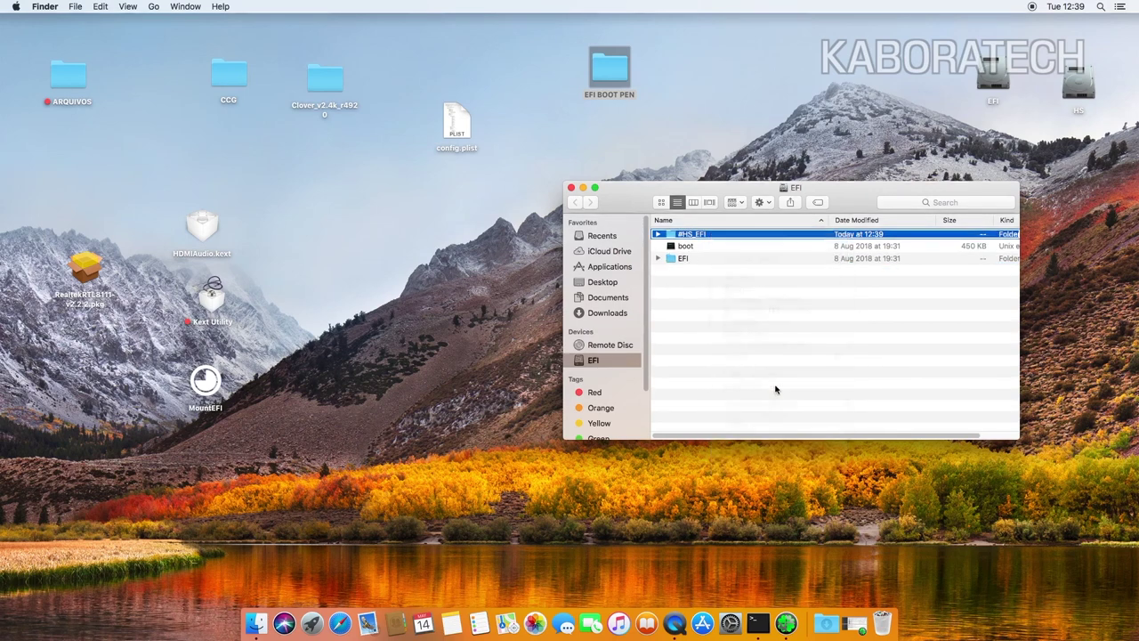
{"action": "left_click", "coordinate": [771, 438]}
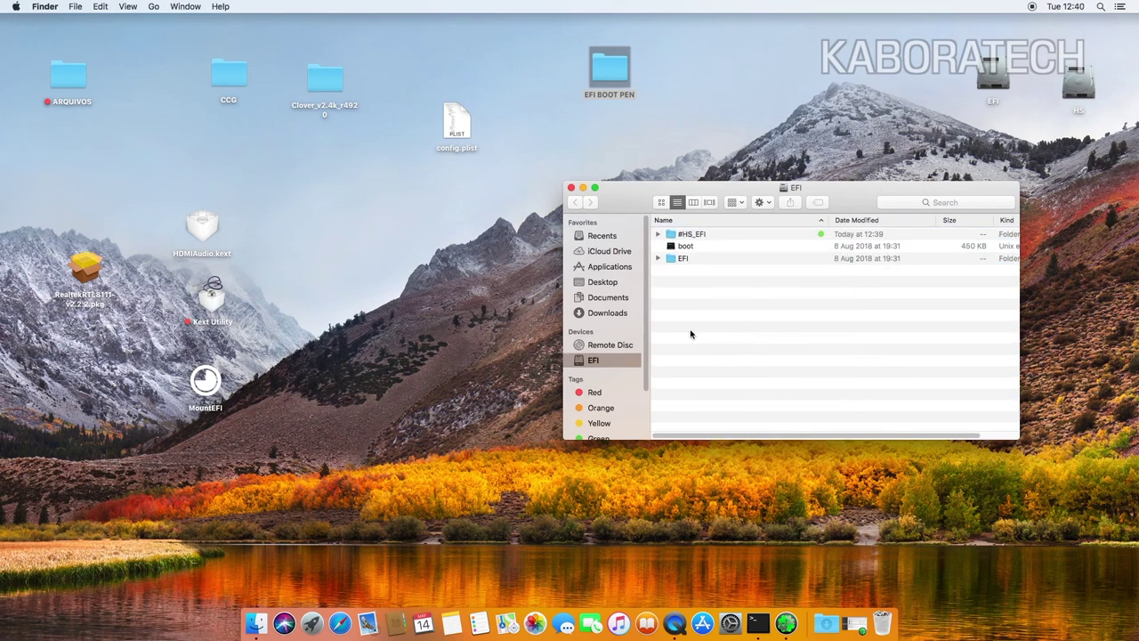
{"action": "left_click", "coordinate": [572, 189]}
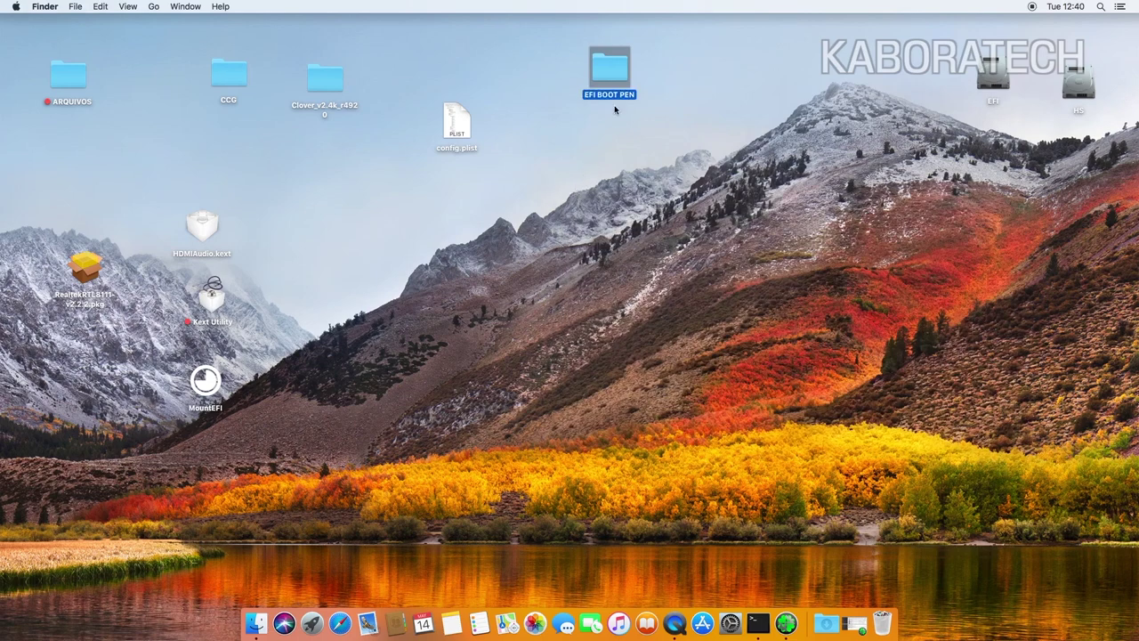
Step: Tidy the desktop by placing EFI BOOT PEN under ARQUIVOS, config.plist beside the Clover folder and the EFI volume nearer HS
{"action": "left_click_drag", "start_coordinate": [609, 85], "coordinate": [74, 173]}
{"action": "left_click_drag", "start_coordinate": [454, 125], "coordinate": [401, 76]}
{"action": "left_click_drag", "start_coordinate": [978, 80], "coordinate": [986, 84]}
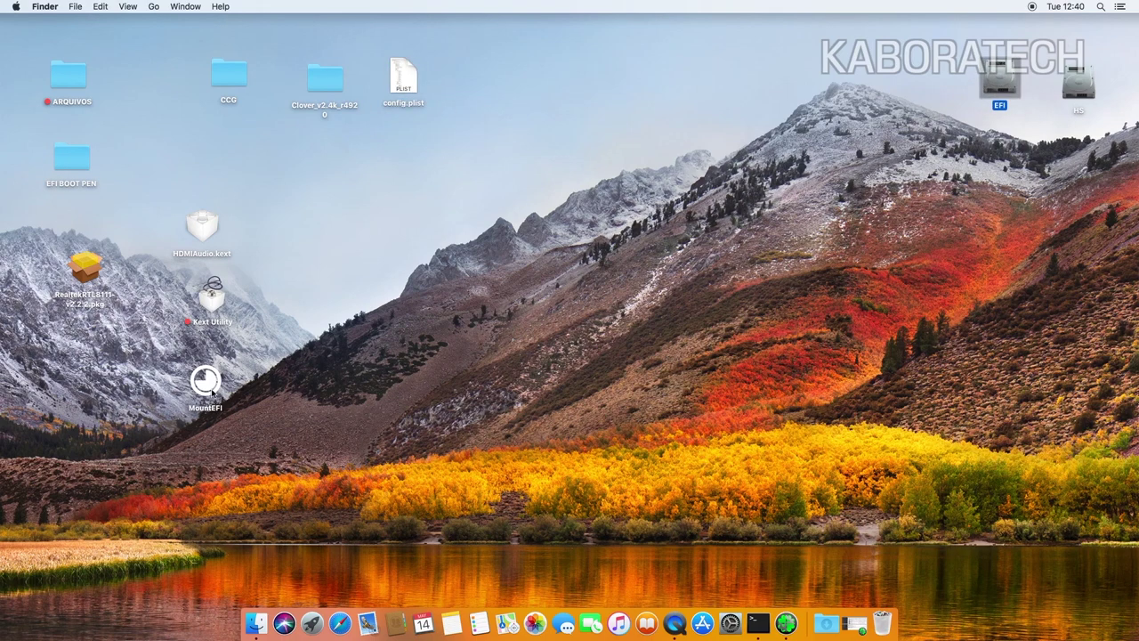
Step: Move the MountEFI app to an empty area near the drives and eject the EFI volume
{"action": "left_click_drag", "start_coordinate": [212, 391], "coordinate": [656, 105]}
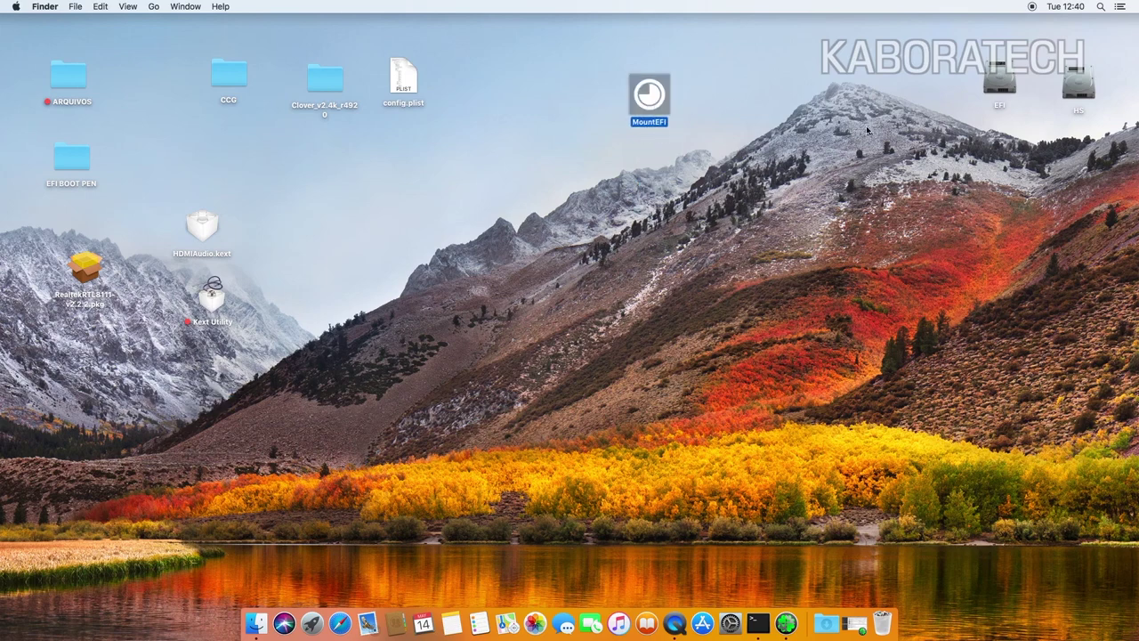
{"action": "right_click", "coordinate": [995, 82]}
{"action": "left_click_drag", "start_coordinate": [994, 82], "coordinate": [882, 620]}
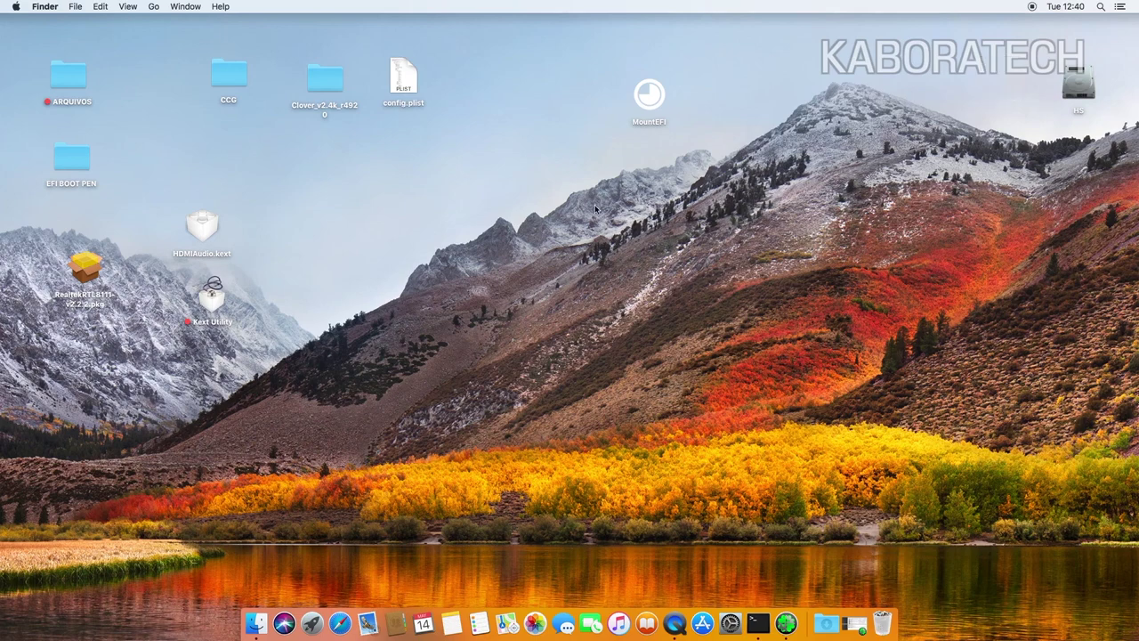
Step: Open MountEFI, mount the EFI partition disk0s1 by entering the account password, and check the volume's contents before closing its window
{"action": "left_click", "coordinate": [652, 102]}
{"action": "right_click", "coordinate": [652, 102]}
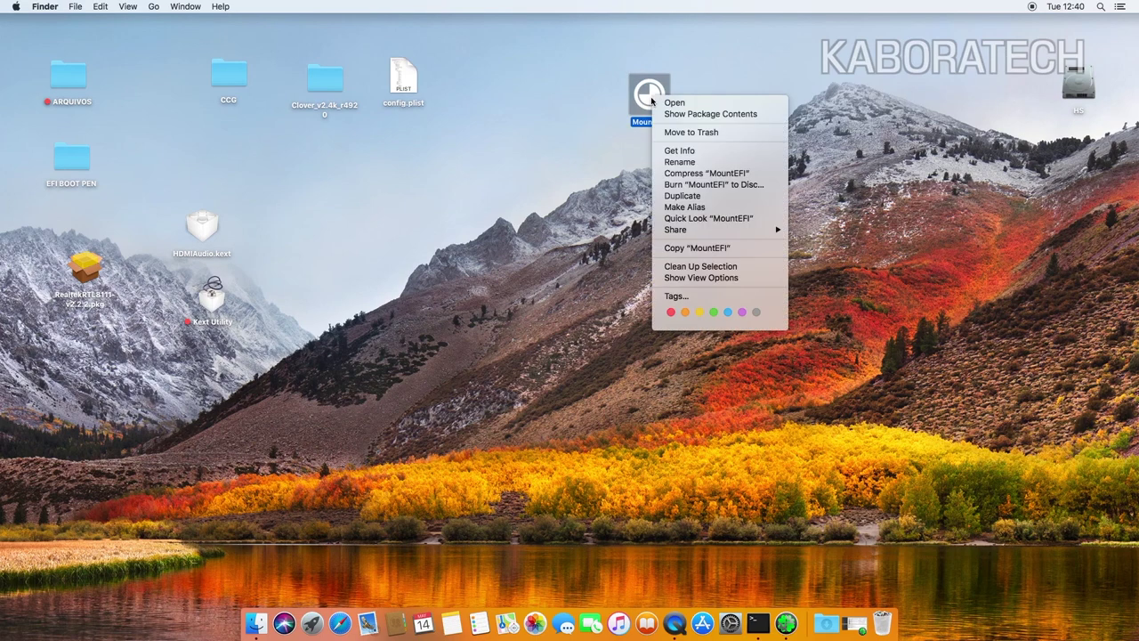
{"action": "left_click", "coordinate": [679, 102]}
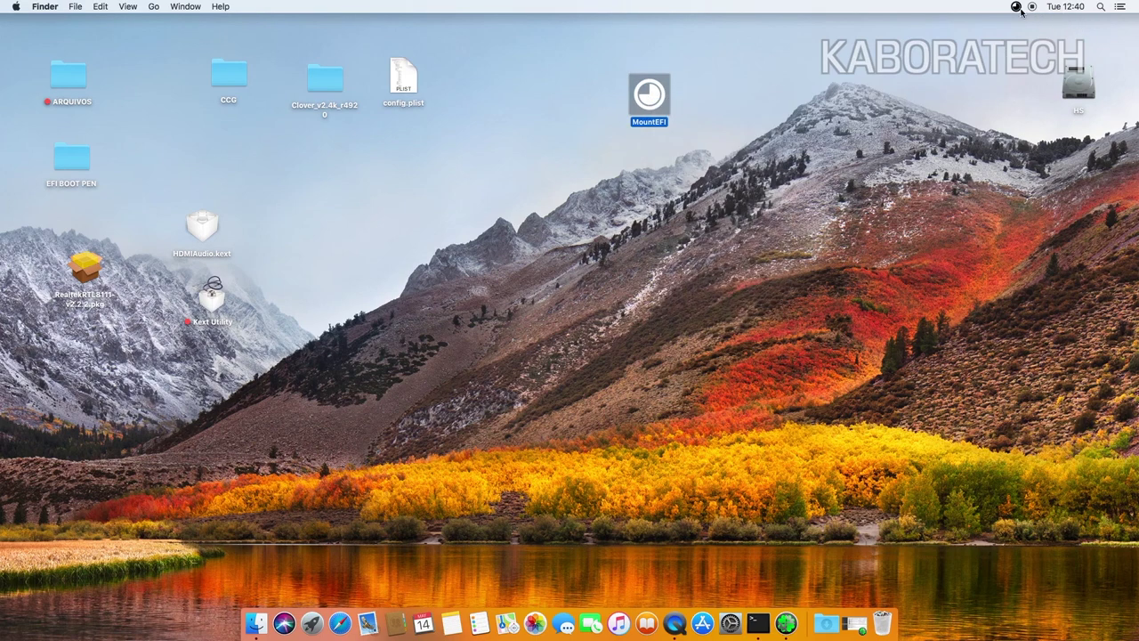
{"action": "left_click", "coordinate": [1016, 7]}
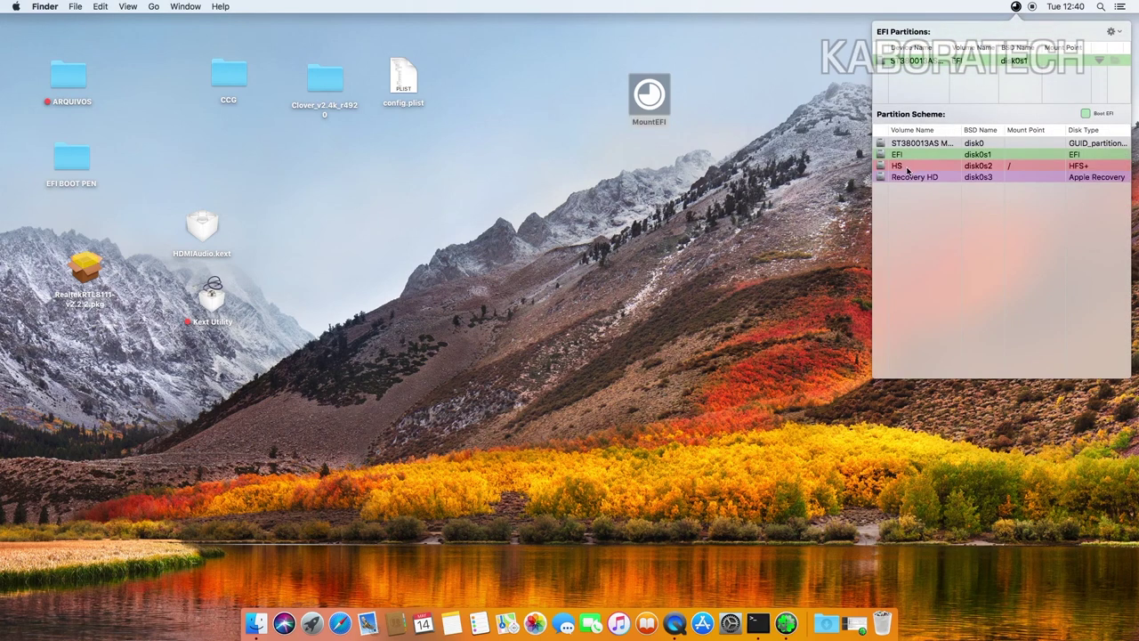
{"action": "left_click", "coordinate": [910, 159]}
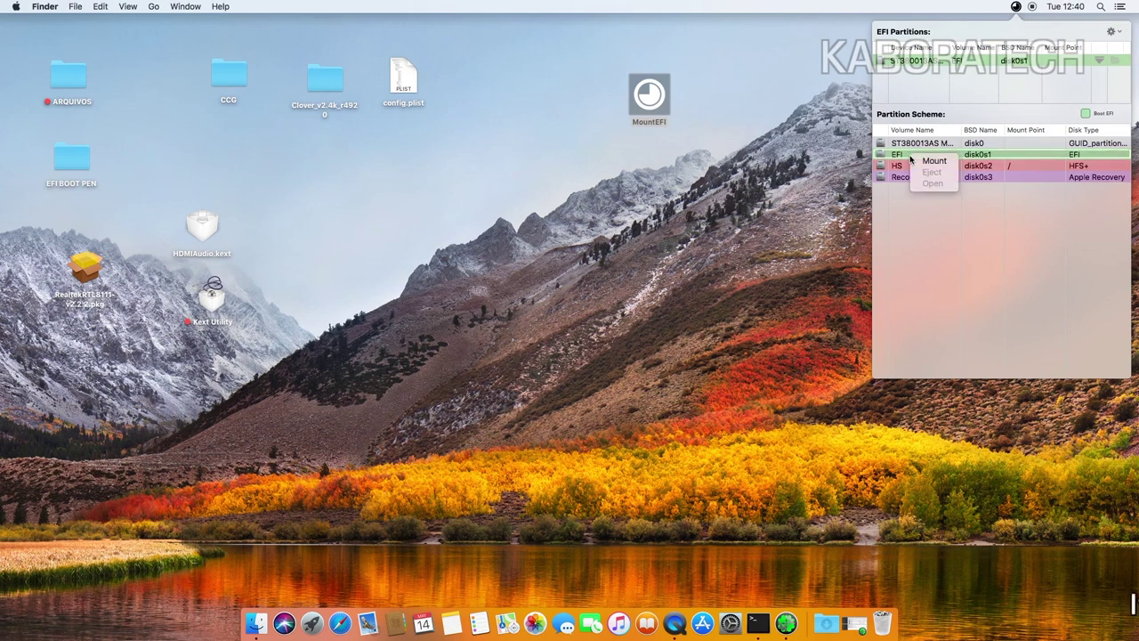
{"action": "left_click", "coordinate": [934, 162]}
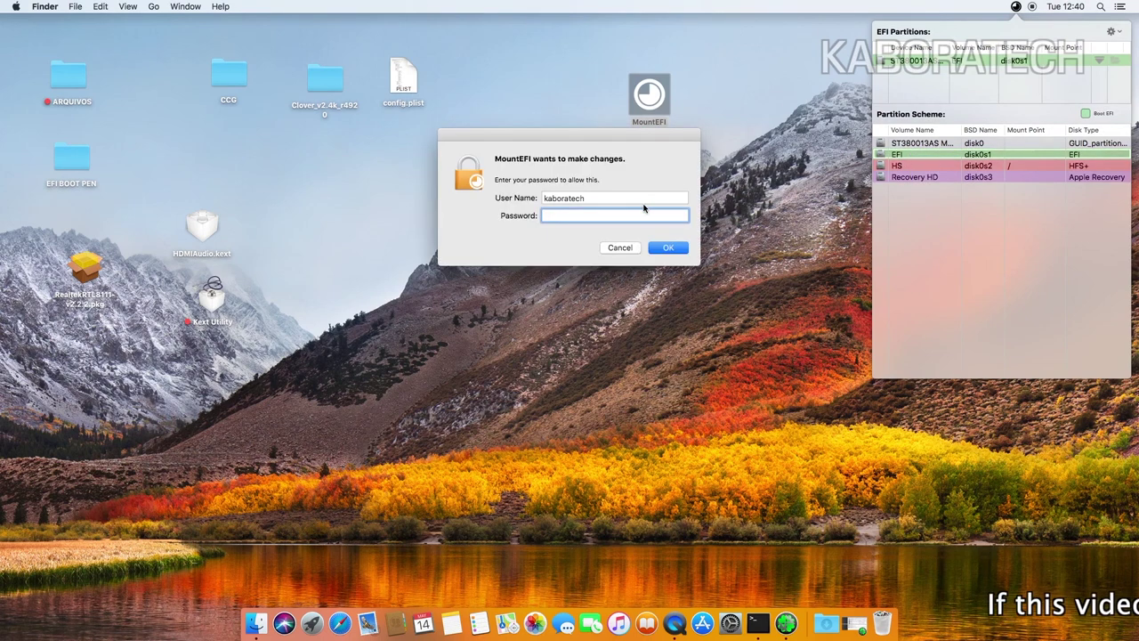
{"action": "type", "text": "••••••"}
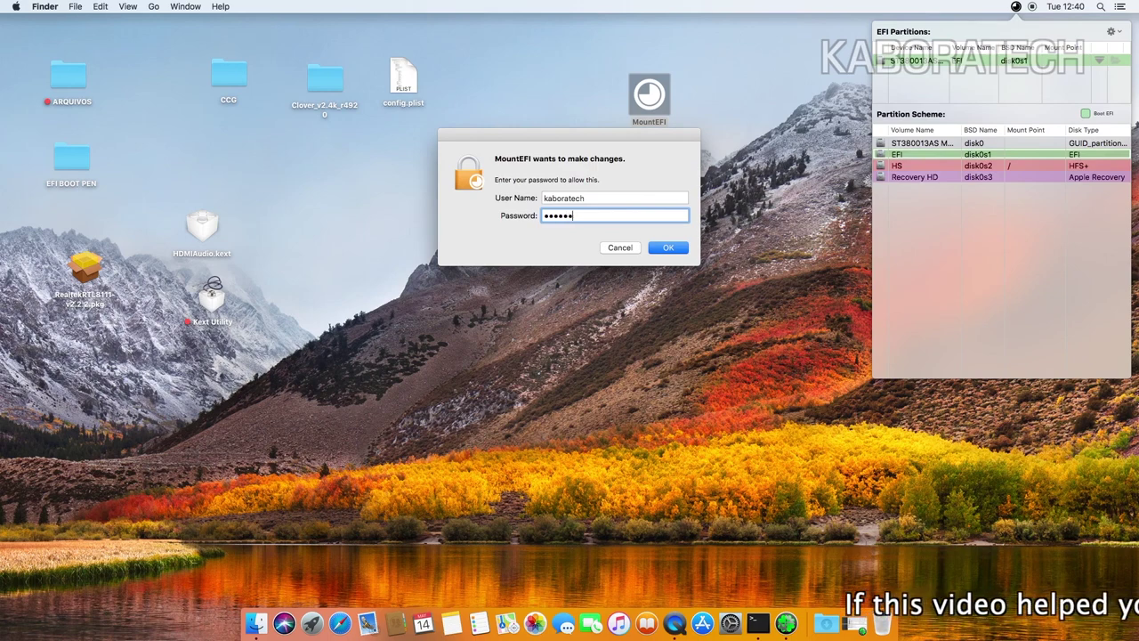
{"action": "key", "text": "Return"}
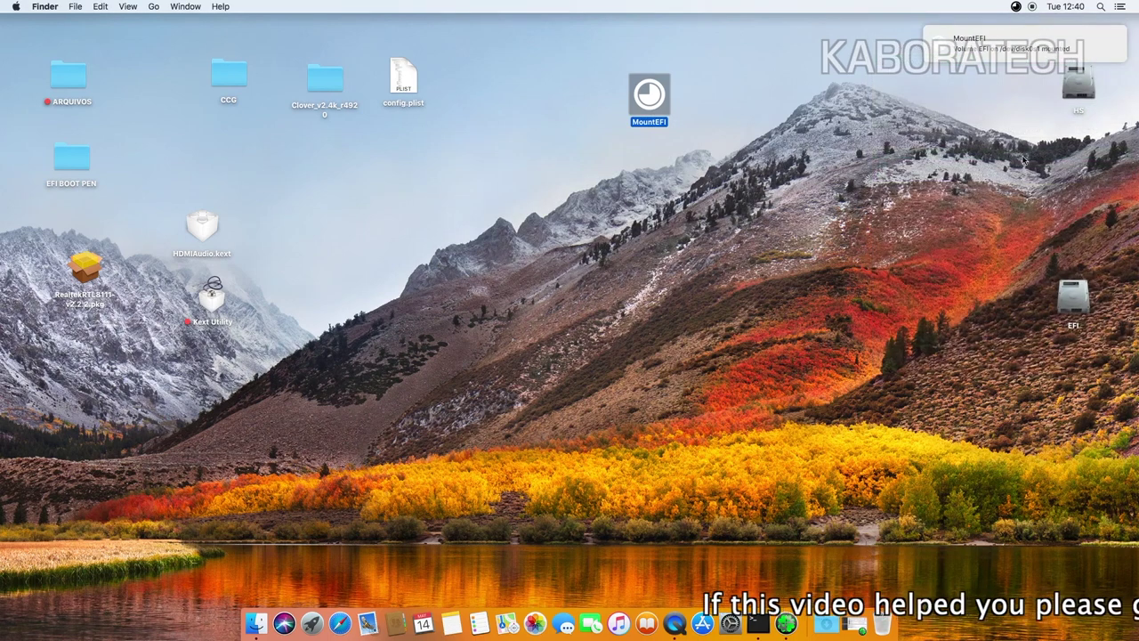
{"action": "double_click", "coordinate": [1074, 294]}
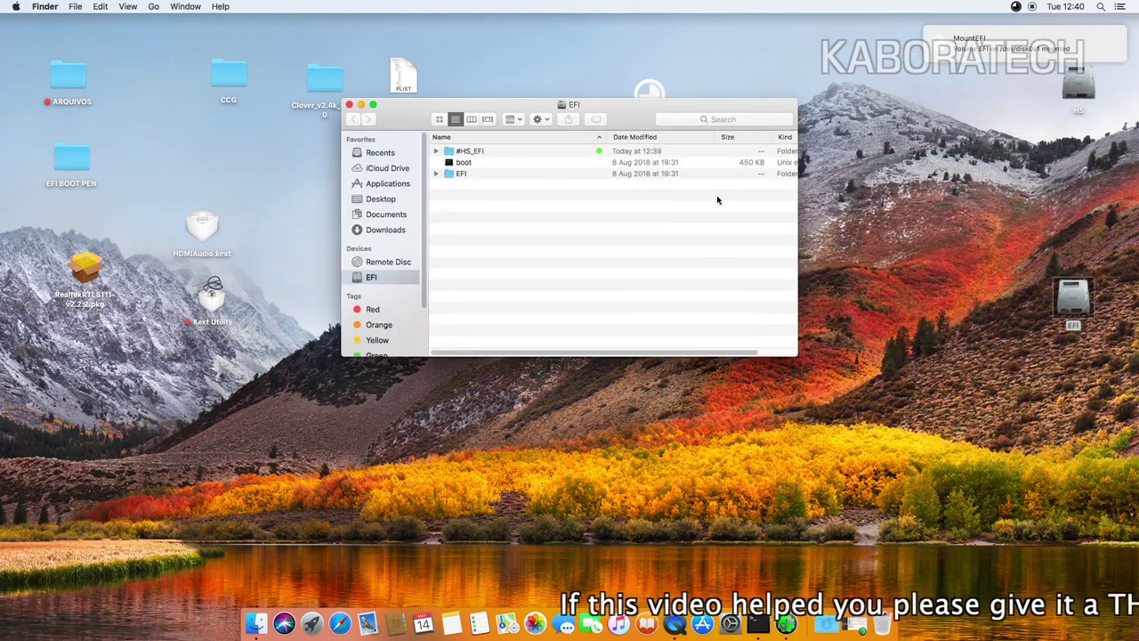
{"action": "left_click", "coordinate": [349, 104]}
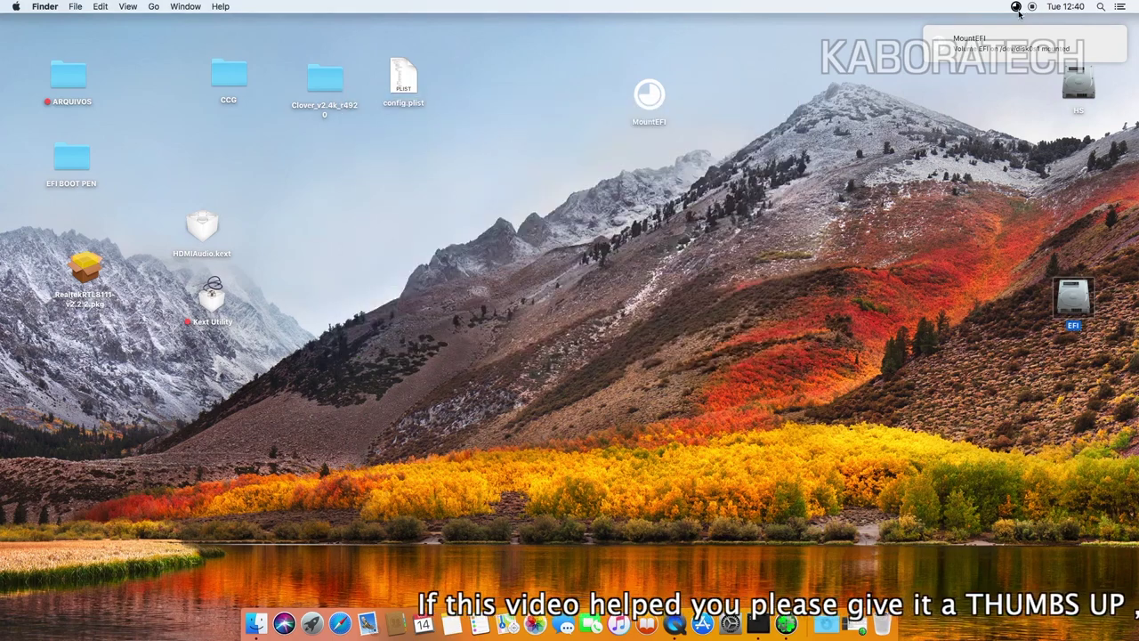
Step: Move the MountEFI app below the RealtekRTL8111 package and eject the EFI volume
{"action": "left_click_drag", "start_coordinate": [648, 96], "coordinate": [70, 359]}
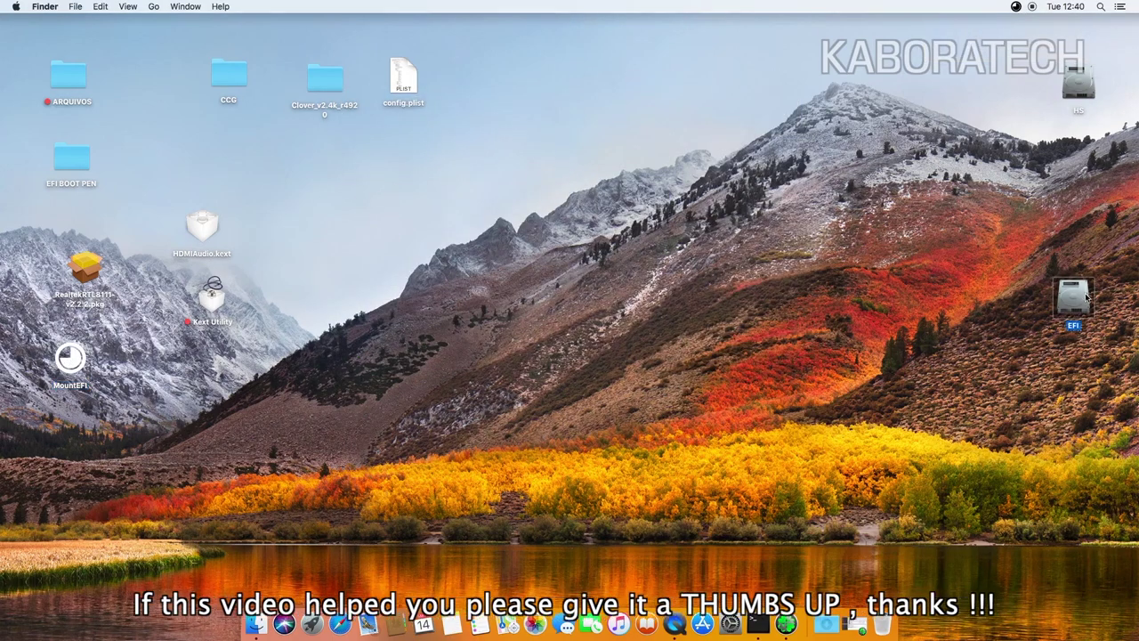
{"action": "left_click_drag", "start_coordinate": [1072, 298], "coordinate": [894, 632]}
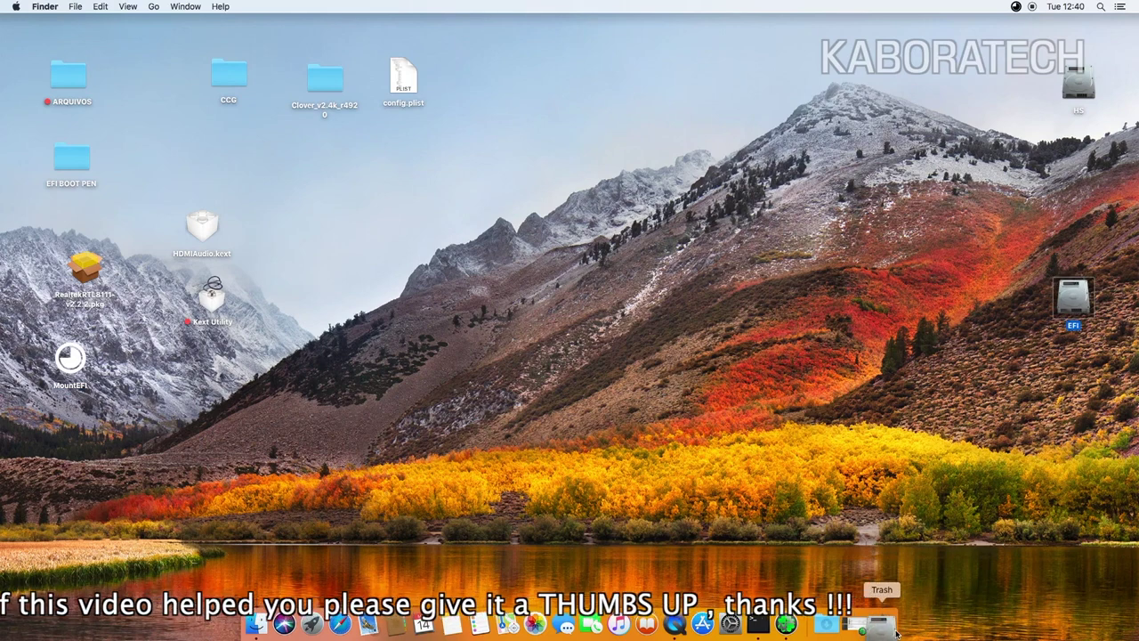
Step: Open System/Library on the HS disk and enlarge the folder window to show more of its contents
{"action": "double_click", "coordinate": [1078, 82]}
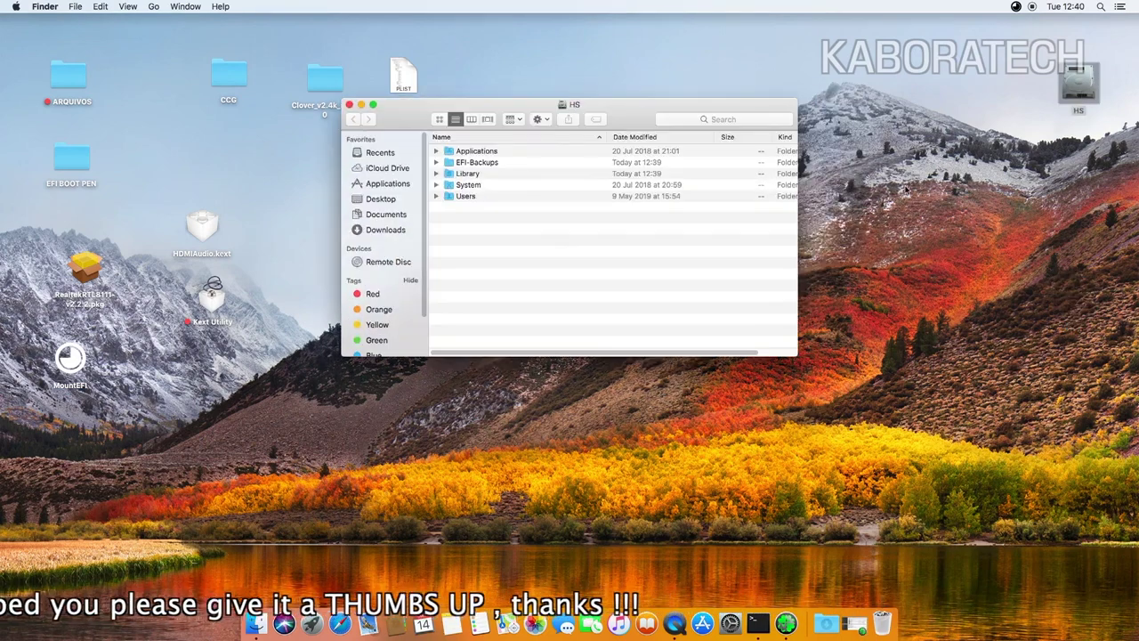
{"action": "double_click", "coordinate": [467, 184]}
{"action": "left_click_drag", "start_coordinate": [516, 105], "coordinate": [726, 100]}
{"action": "double_click", "coordinate": [681, 148]}
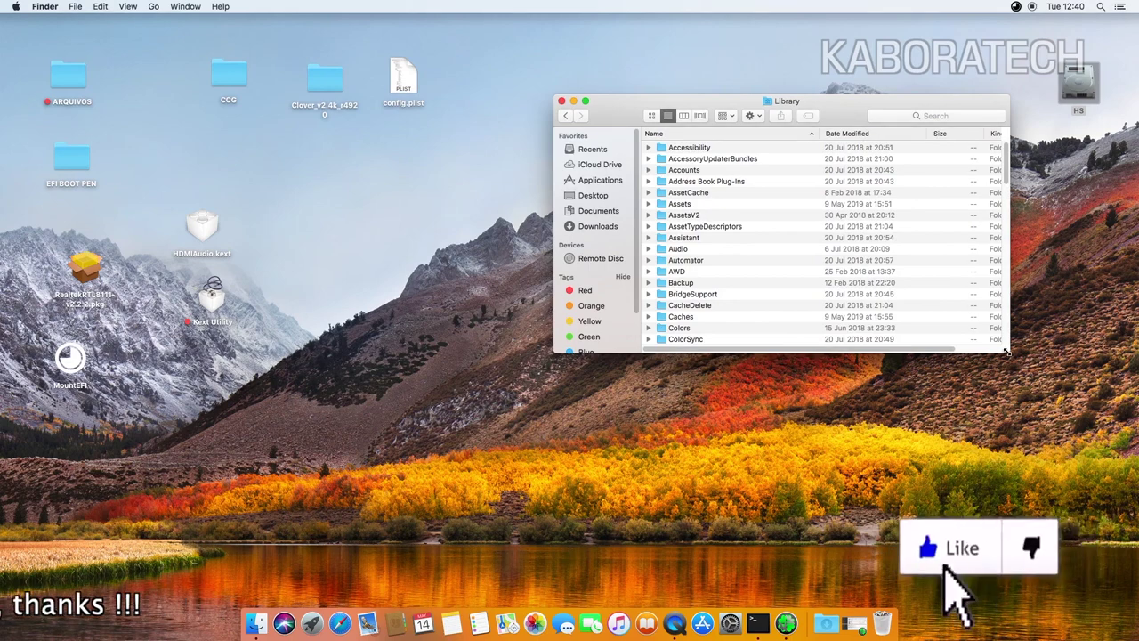
{"action": "left_click_drag", "start_coordinate": [1008, 353], "coordinate": [1059, 551]}
Step: Tag the Extensions folder in System/Library green and authorise the change with the account password
{"action": "scroll", "coordinate": [738, 430], "scroll_direction": "down", "scroll_amount": 2}
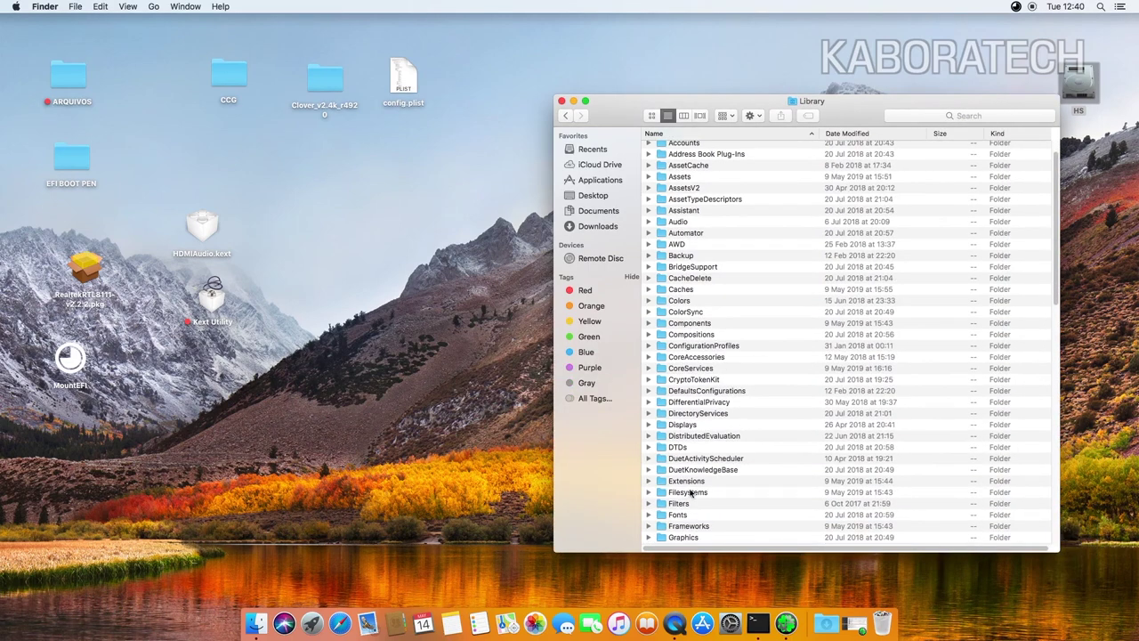
{"action": "scroll", "coordinate": [712, 512], "scroll_direction": "down", "scroll_amount": 4}
{"action": "scroll", "coordinate": [703, 473], "scroll_direction": "down", "scroll_amount": 5}
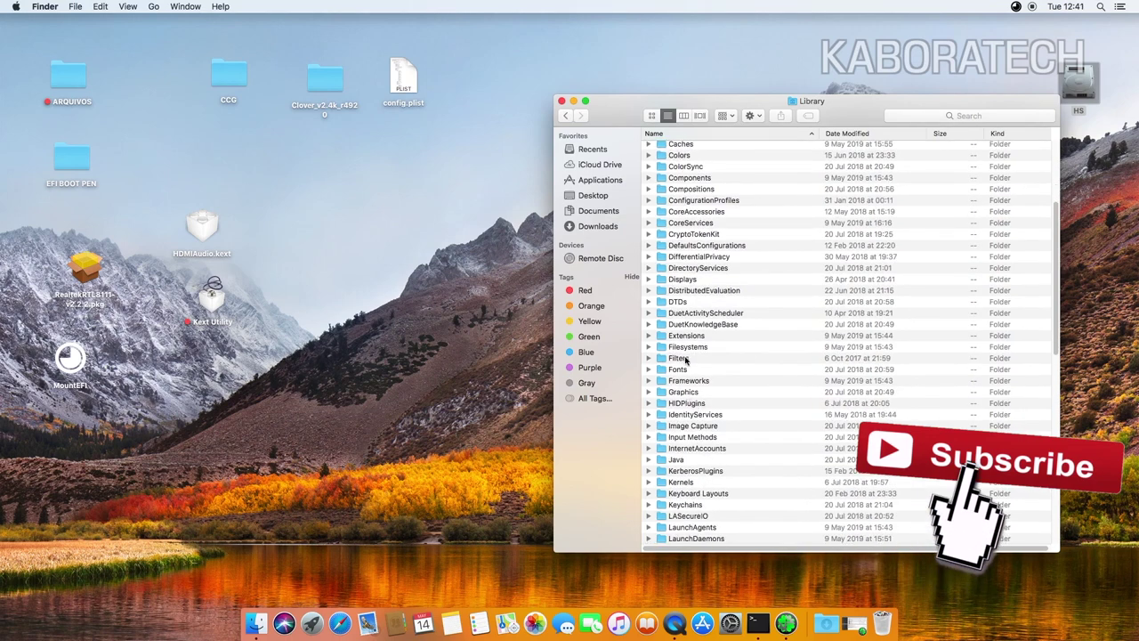
{"action": "left_click", "coordinate": [697, 338]}
{"action": "right_click", "coordinate": [697, 338]}
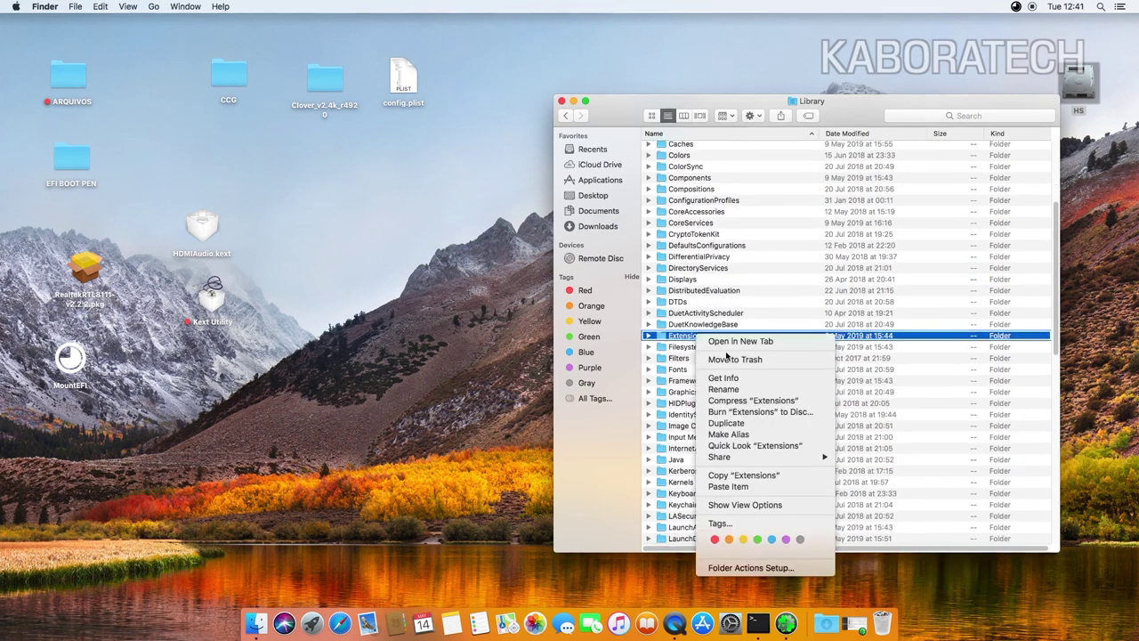
{"action": "left_click", "coordinate": [757, 540]}
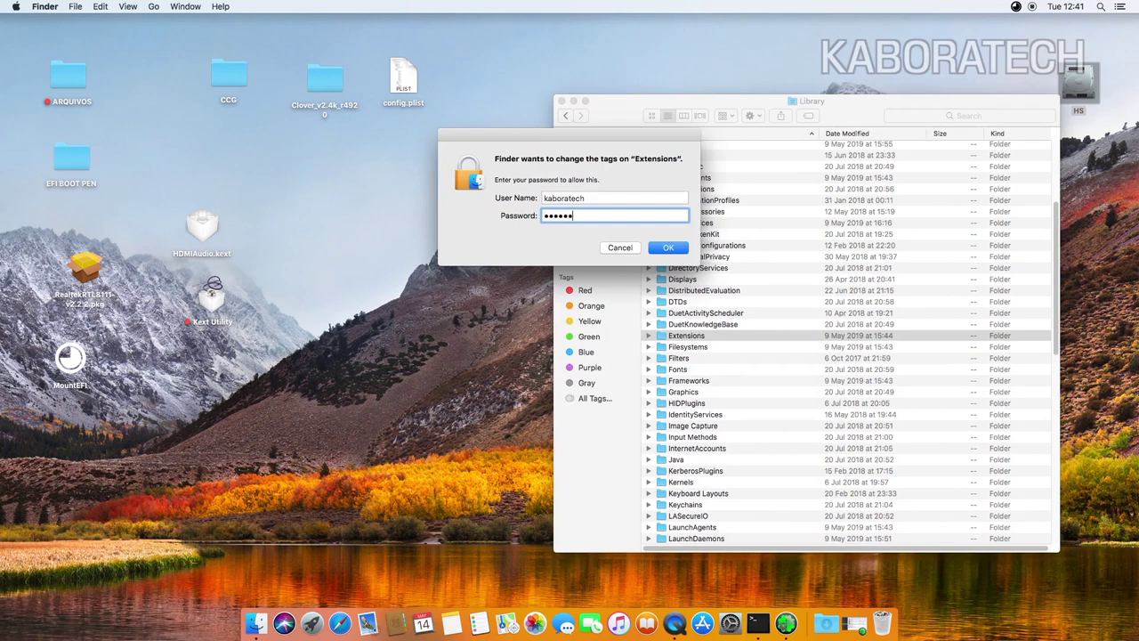
{"action": "key", "text": "Return"}
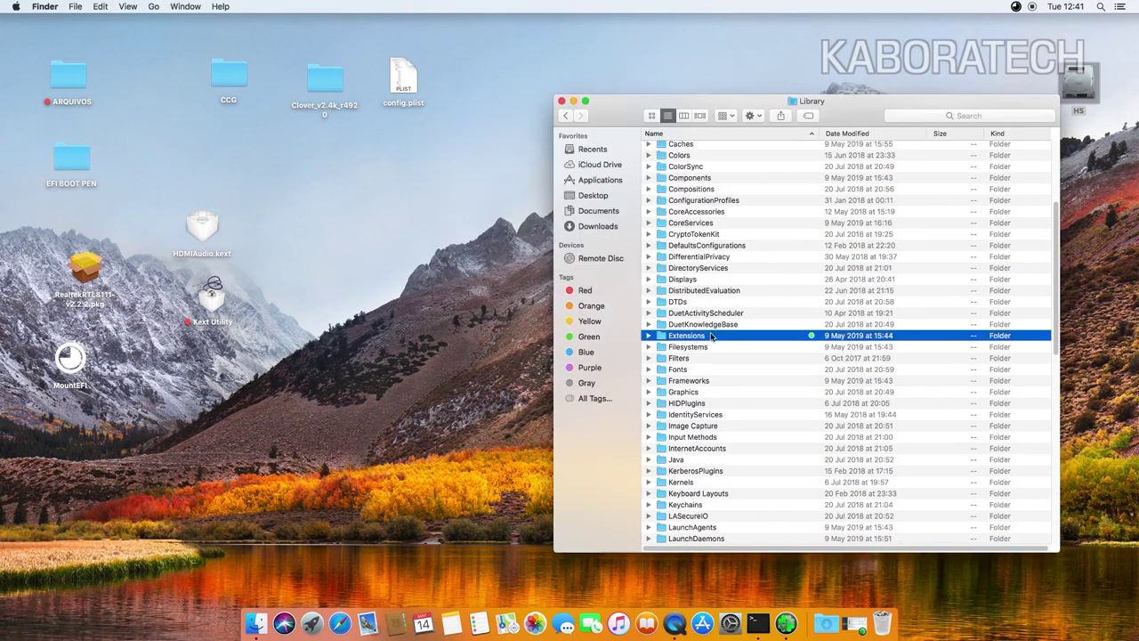
Step: Open the Extensions folder and look through its kexts, sorted by name, to the end of the list
{"action": "double_click", "coordinate": [712, 334]}
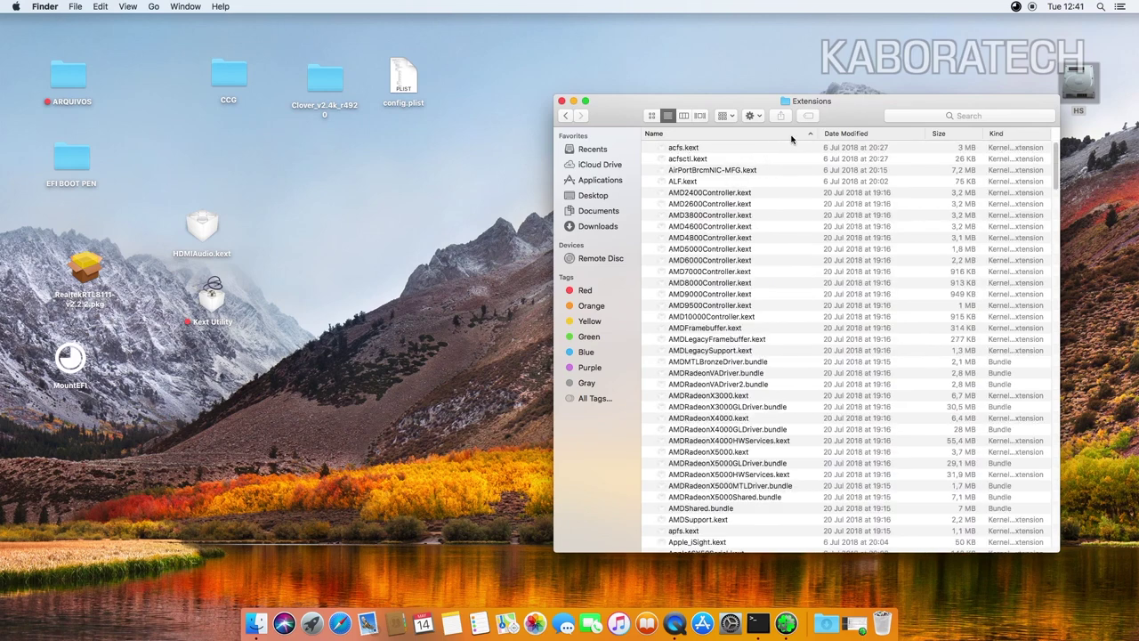
{"action": "left_click", "coordinate": [762, 135]}
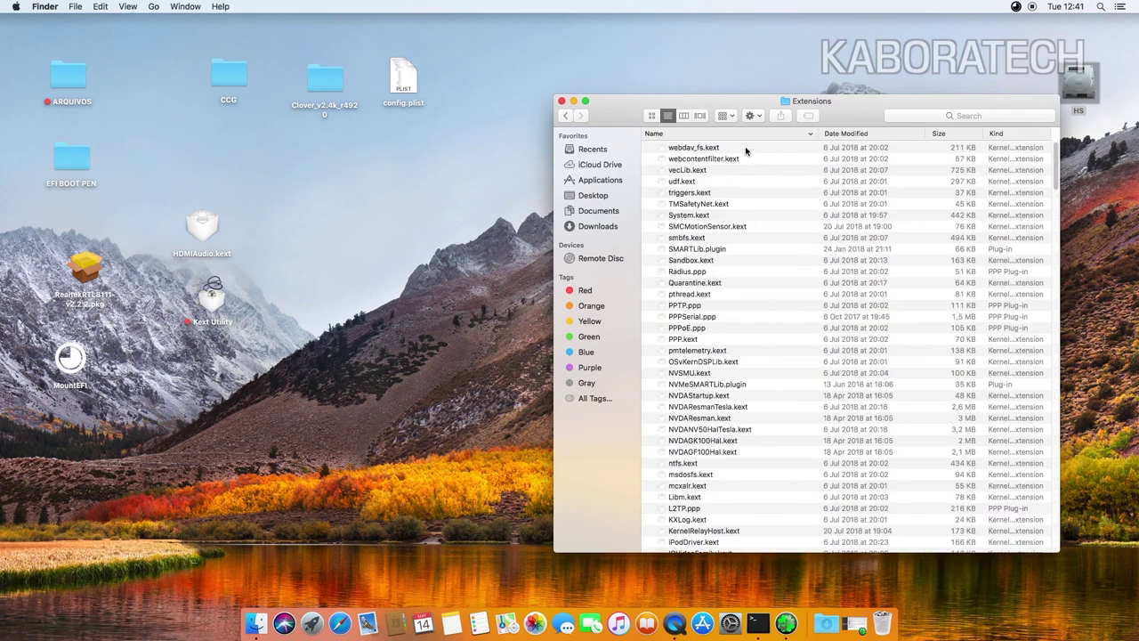
{"action": "left_click", "coordinate": [723, 138]}
{"action": "left_click", "coordinate": [703, 149]}
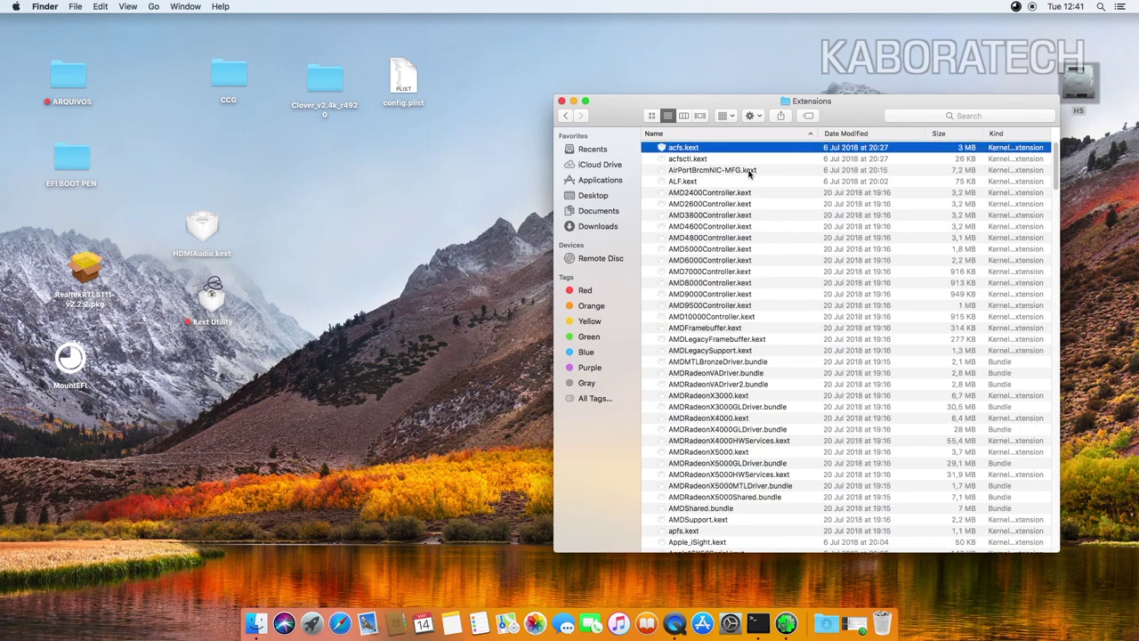
{"action": "left_click_drag", "start_coordinate": [1056, 174], "coordinate": [1077, 540]}
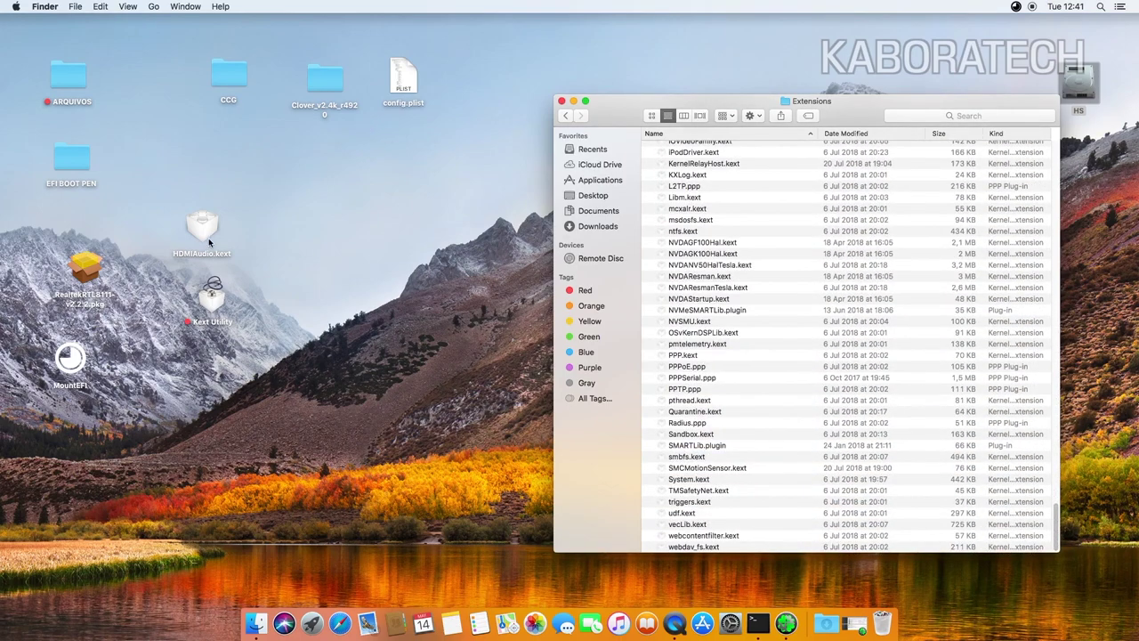
Step: Place Kext Utility and HDMIAudio.kext side by side below the Clover folder and try to open the kext with Kext Utility
{"action": "left_click_drag", "start_coordinate": [210, 242], "coordinate": [277, 194]}
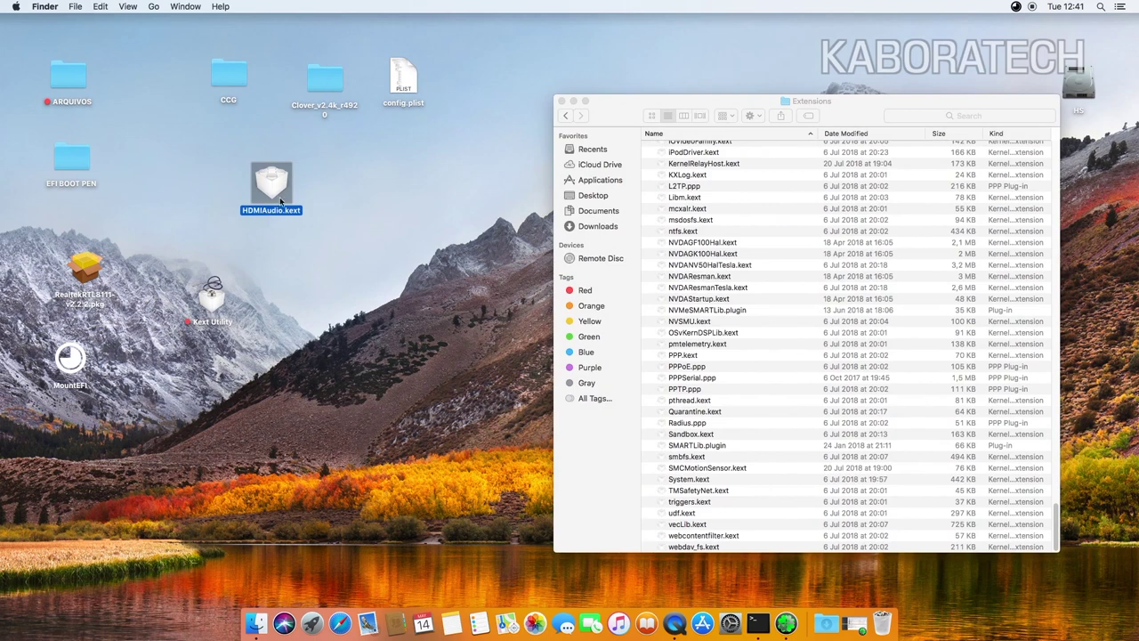
{"action": "left_click", "coordinate": [321, 232]}
{"action": "left_click_drag", "start_coordinate": [279, 192], "coordinate": [372, 197]}
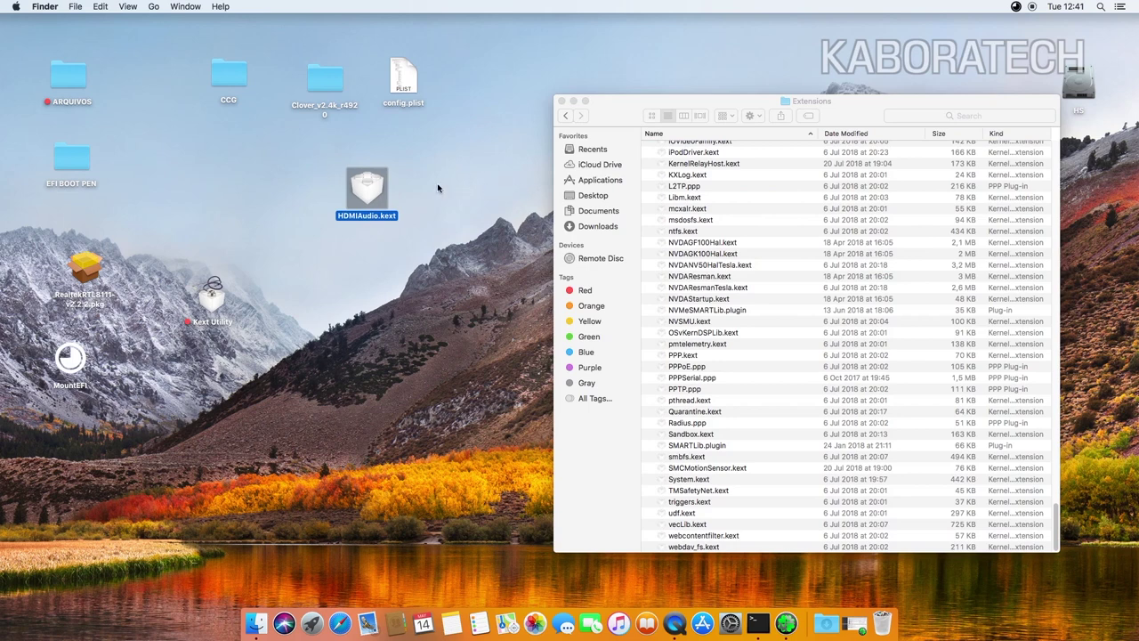
{"action": "left_click_drag", "start_coordinate": [231, 303], "coordinate": [255, 203]}
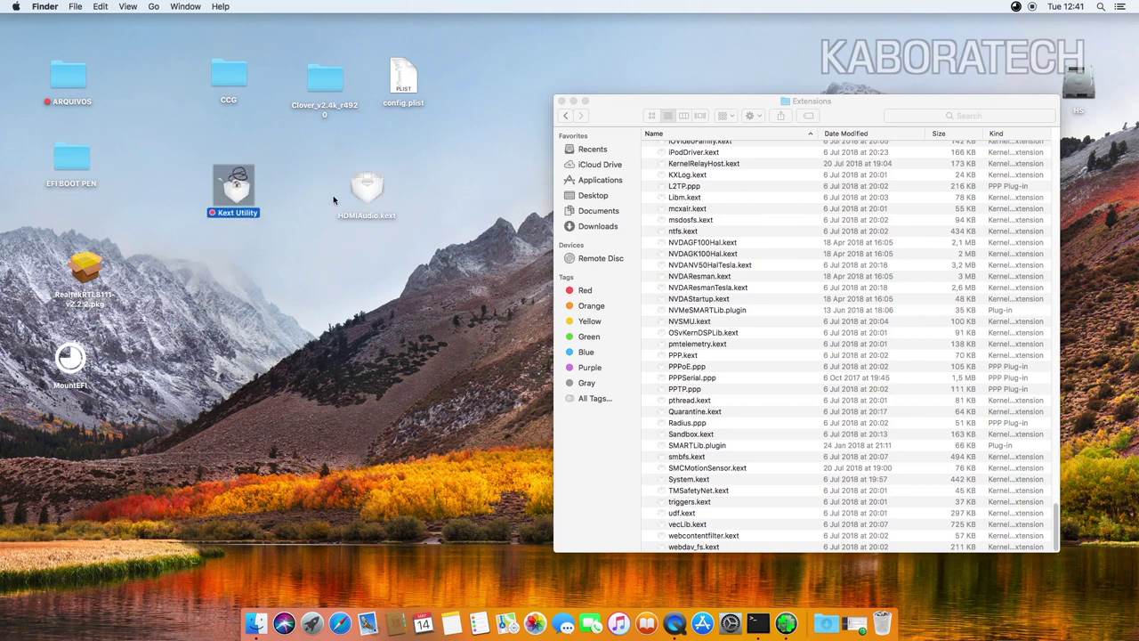
{"action": "left_click_drag", "start_coordinate": [364, 188], "coordinate": [250, 201]}
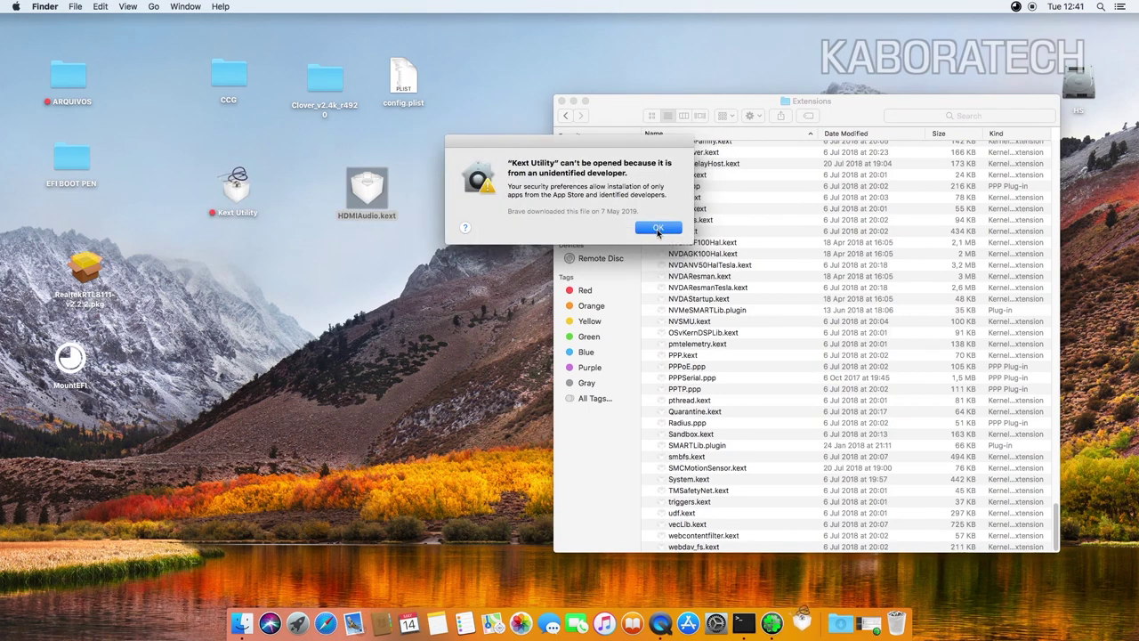
{"action": "left_click", "coordinate": [657, 229]}
Step: Launch Kext Utility despite its unidentified developer, authorise it with the account password, and move its window below the HDMIAudio.kext icon
{"action": "right_click", "coordinate": [236, 188]}
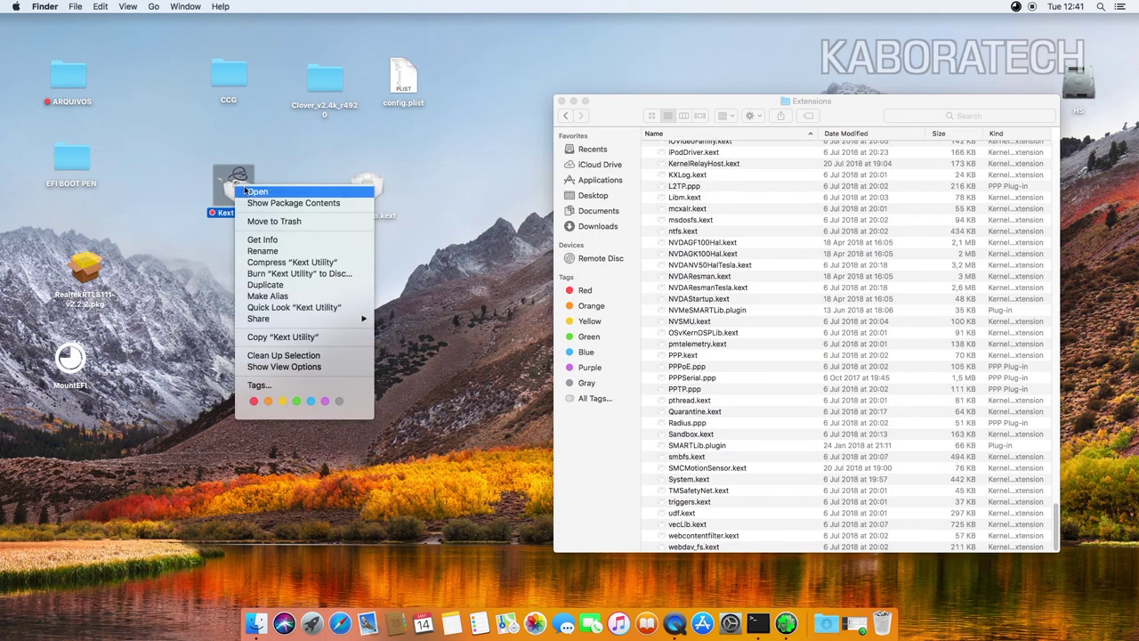
{"action": "left_click", "coordinate": [256, 191]}
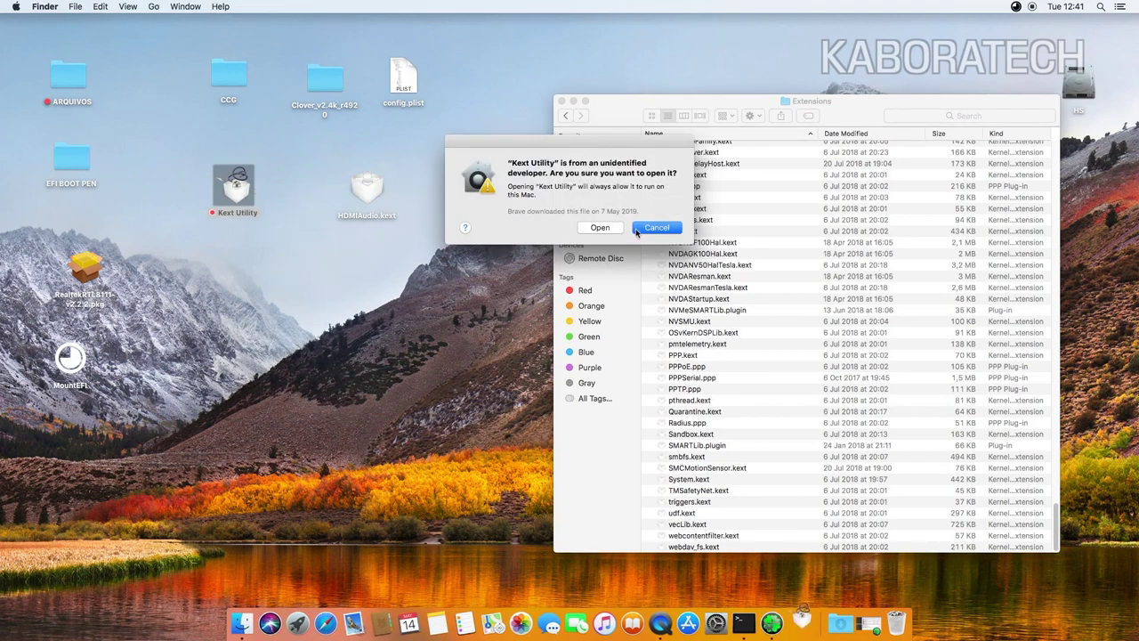
{"action": "left_click", "coordinate": [598, 229]}
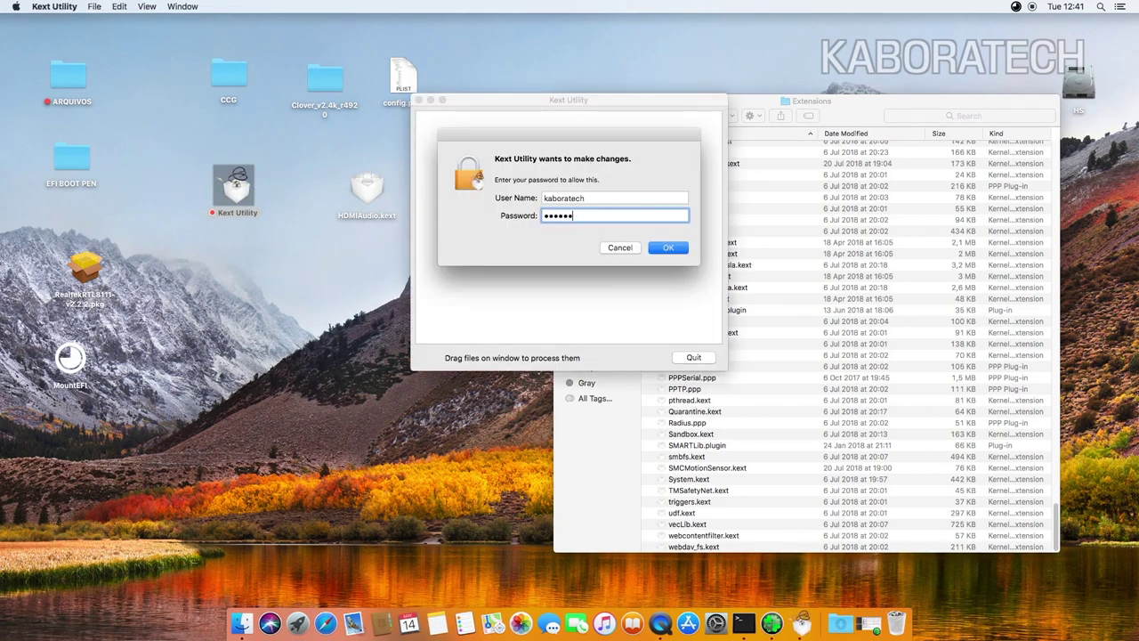
{"action": "key", "text": "Return"}
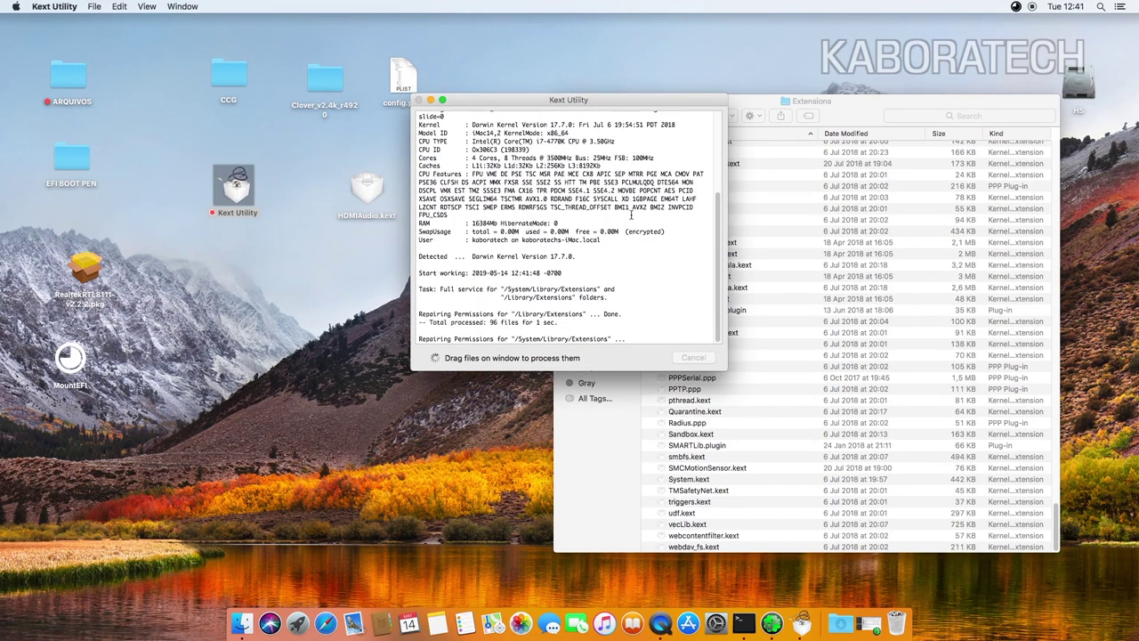
{"action": "left_click_drag", "start_coordinate": [639, 105], "coordinate": [415, 254]}
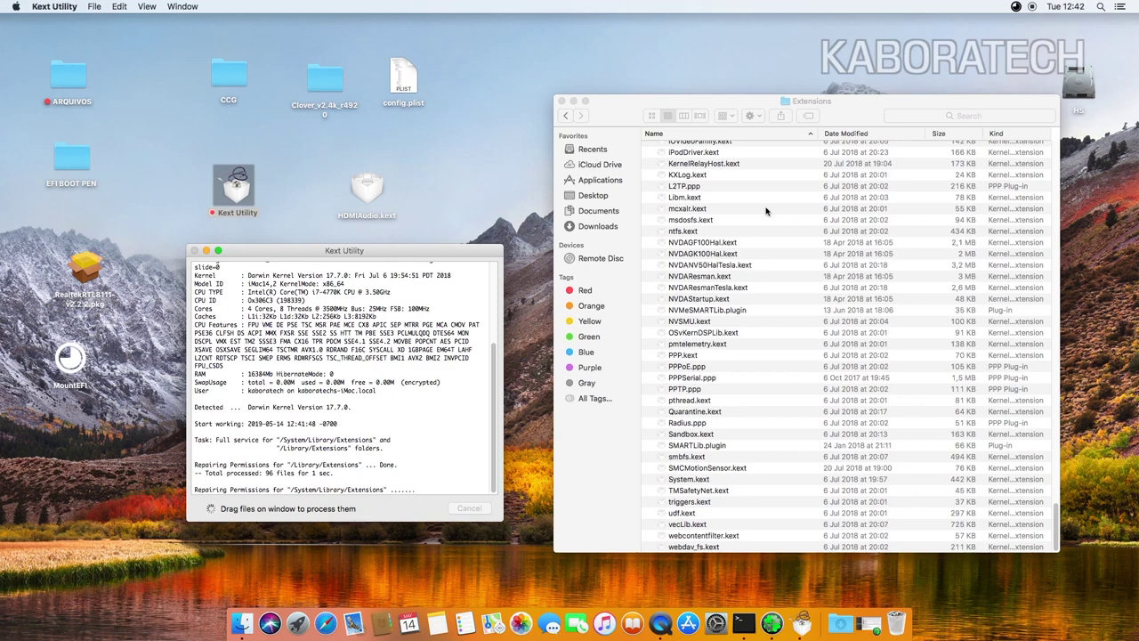
Step: Tag HDMIAudio.kext on the desktop green
{"action": "left_click", "coordinate": [361, 189]}
{"action": "right_click", "coordinate": [367, 185]}
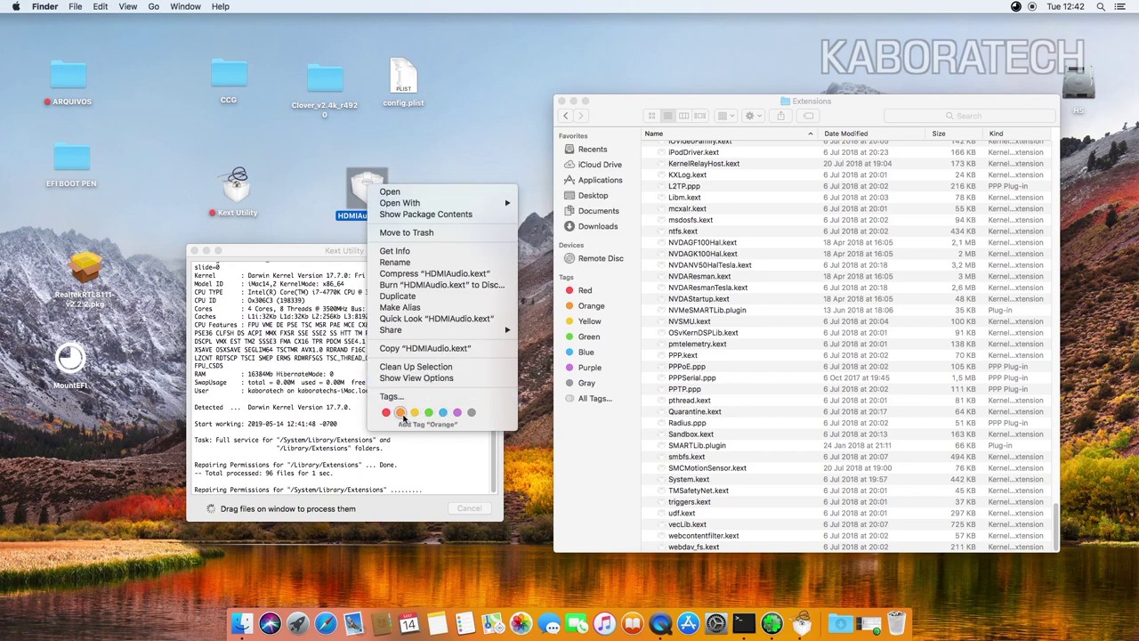
{"action": "left_click", "coordinate": [429, 413]}
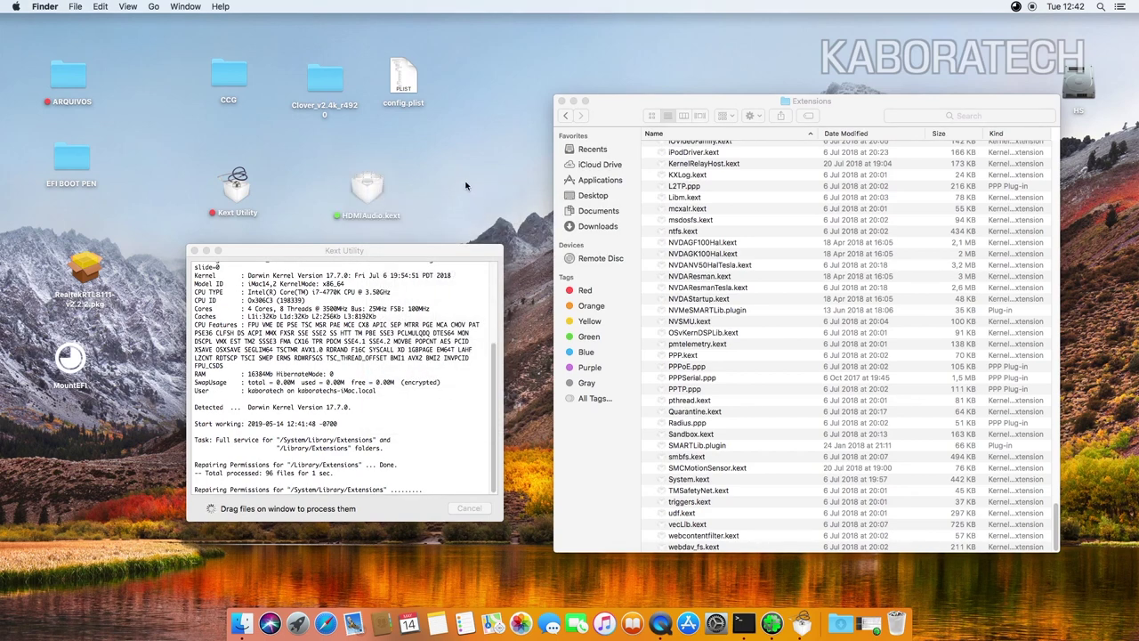
Step: Place RealtekRTL8111-v2.2.2.pkg beside HDMIAudio.kext on the desktop, look at its Open With options, and select HDMIAudio.kext
{"action": "left_click_drag", "start_coordinate": [120, 265], "coordinate": [468, 194]}
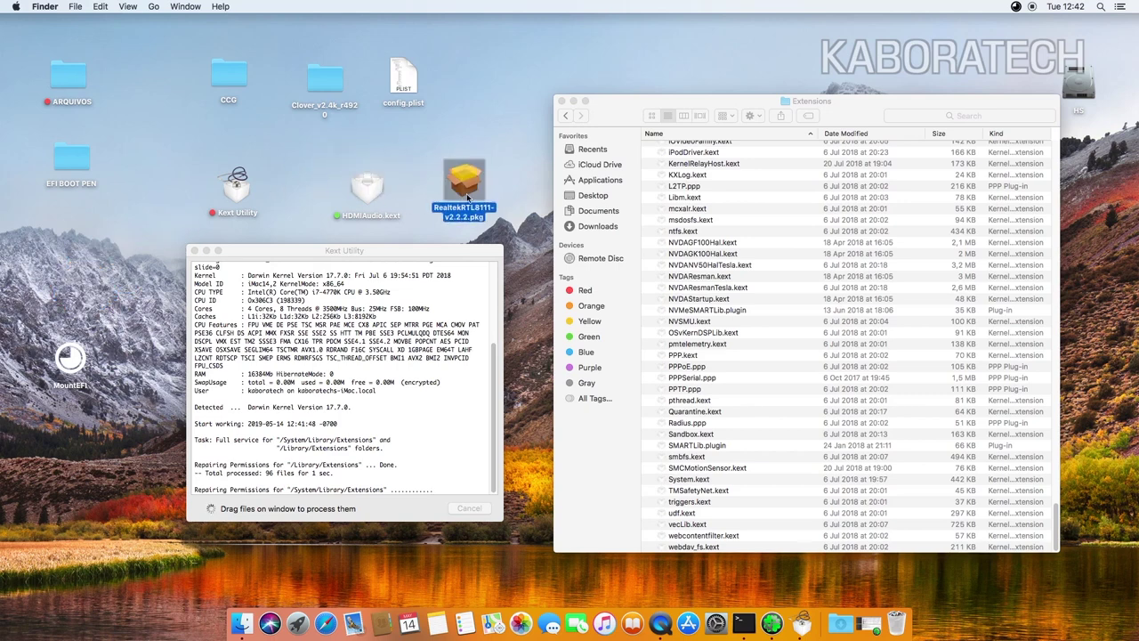
{"action": "right_click", "coordinate": [466, 191]}
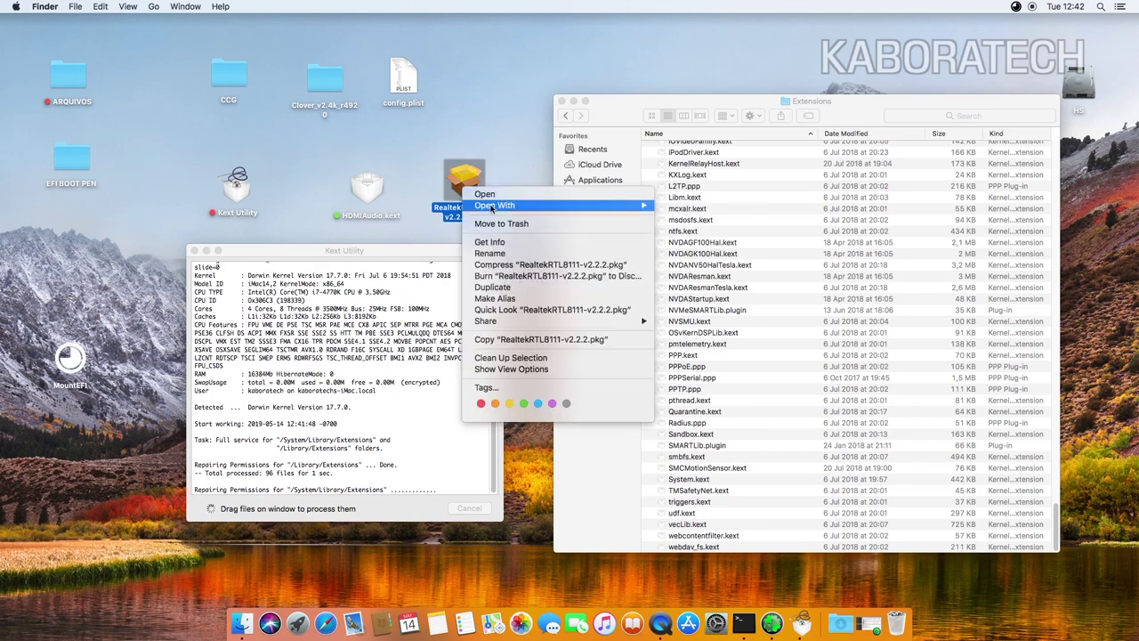
{"action": "mouse_move", "coordinate": [493, 204]}
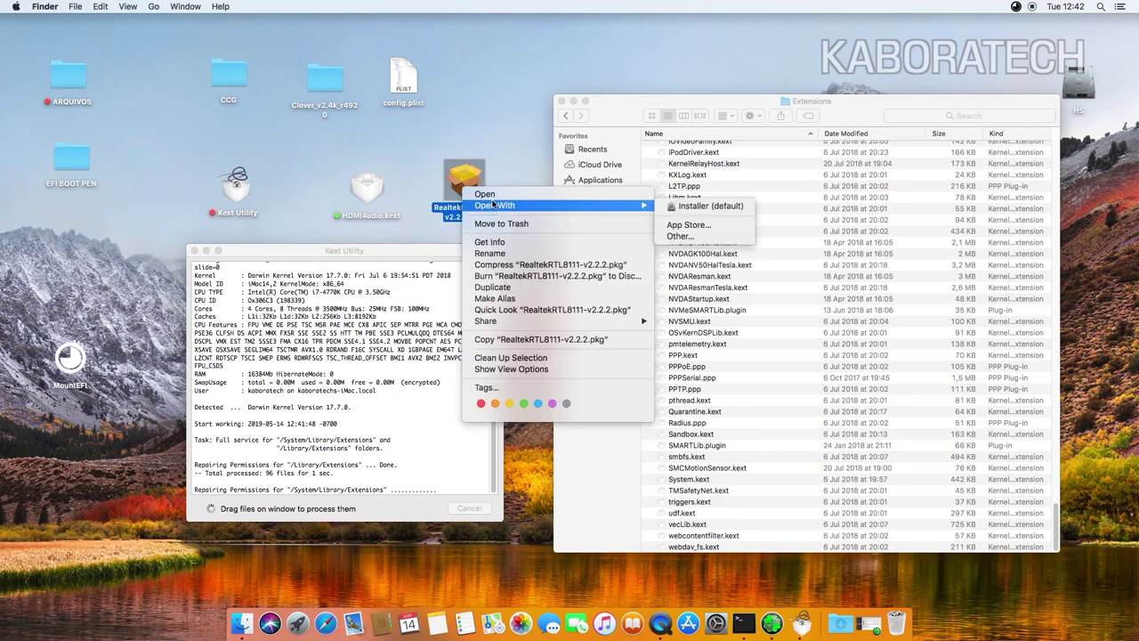
{"action": "left_click", "coordinate": [516, 133]}
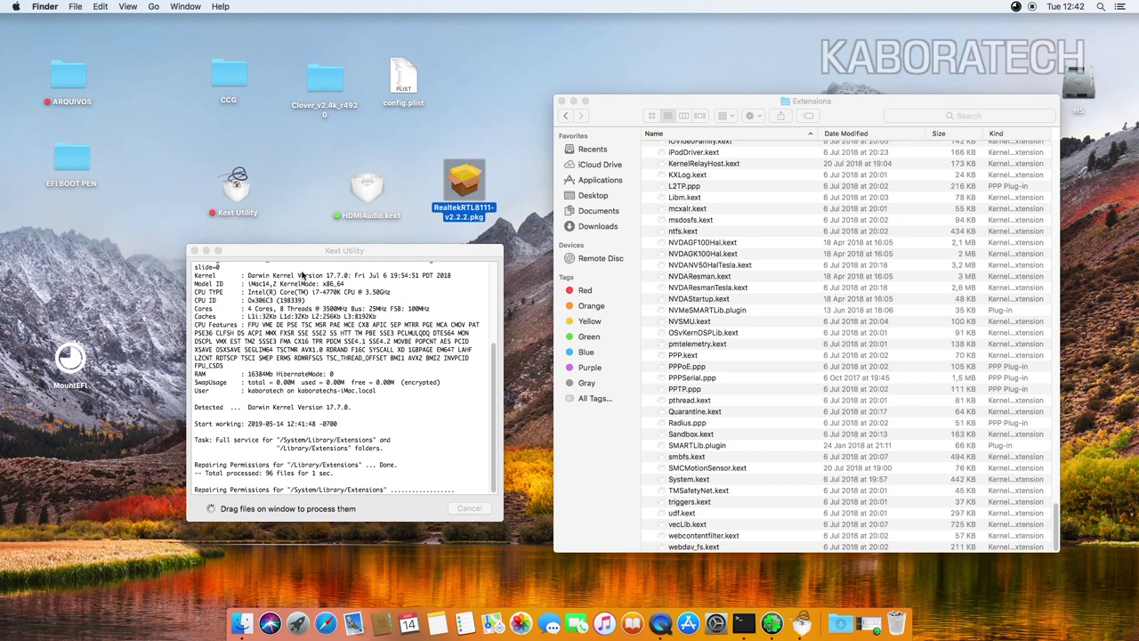
{"action": "left_click", "coordinate": [385, 157]}
{"action": "left_click", "coordinate": [376, 189]}
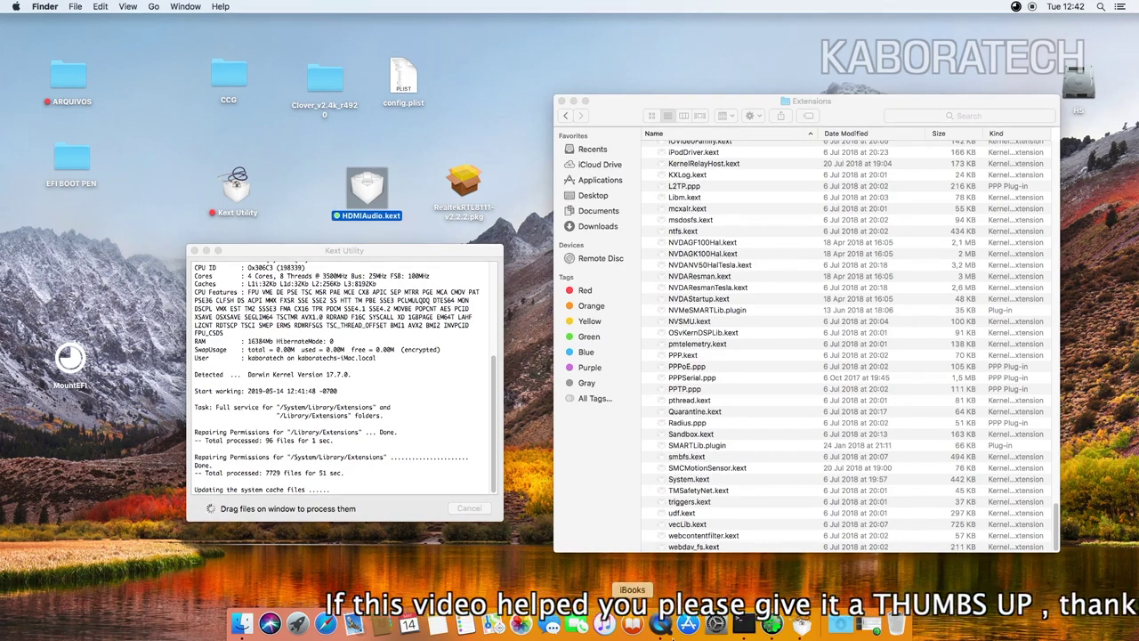
Step: Check the Sound preferences for output and input devices and enable showing the volume in the menu bar
{"action": "left_click", "coordinate": [717, 624]}
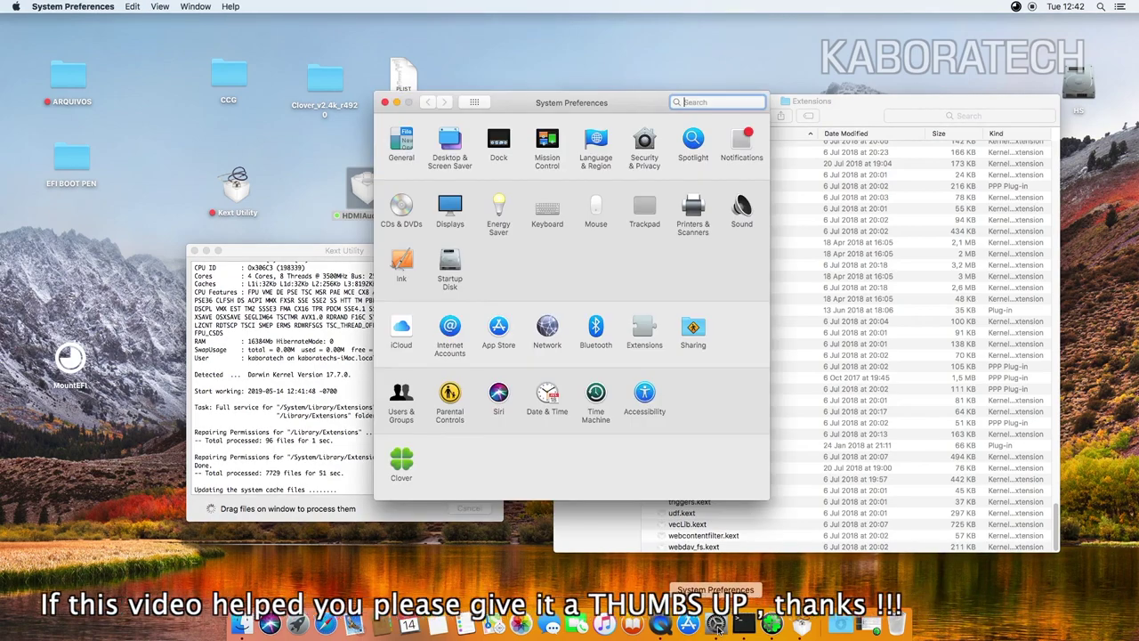
{"action": "left_click", "coordinate": [743, 207]}
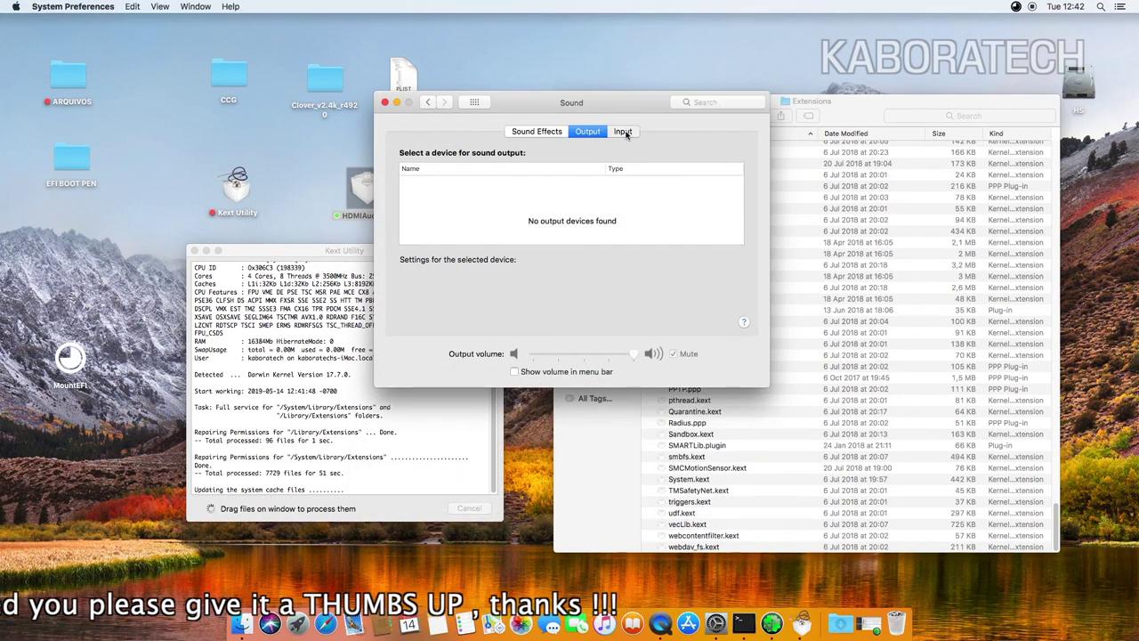
{"action": "left_click", "coordinate": [623, 131]}
{"action": "left_click", "coordinate": [587, 131]}
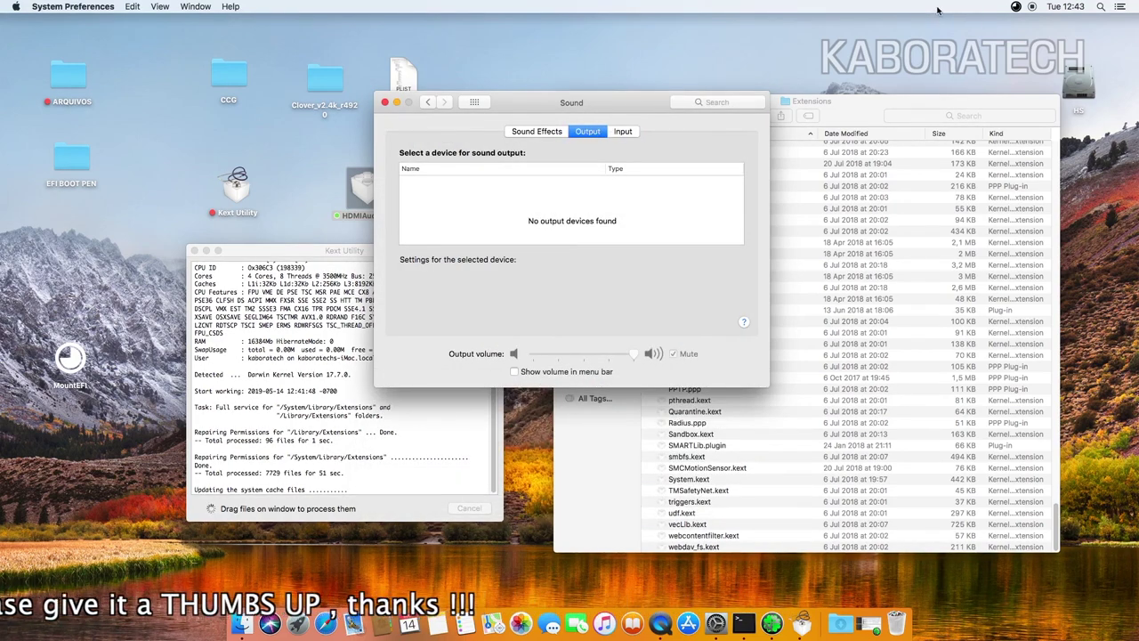
{"action": "left_click", "coordinate": [514, 372]}
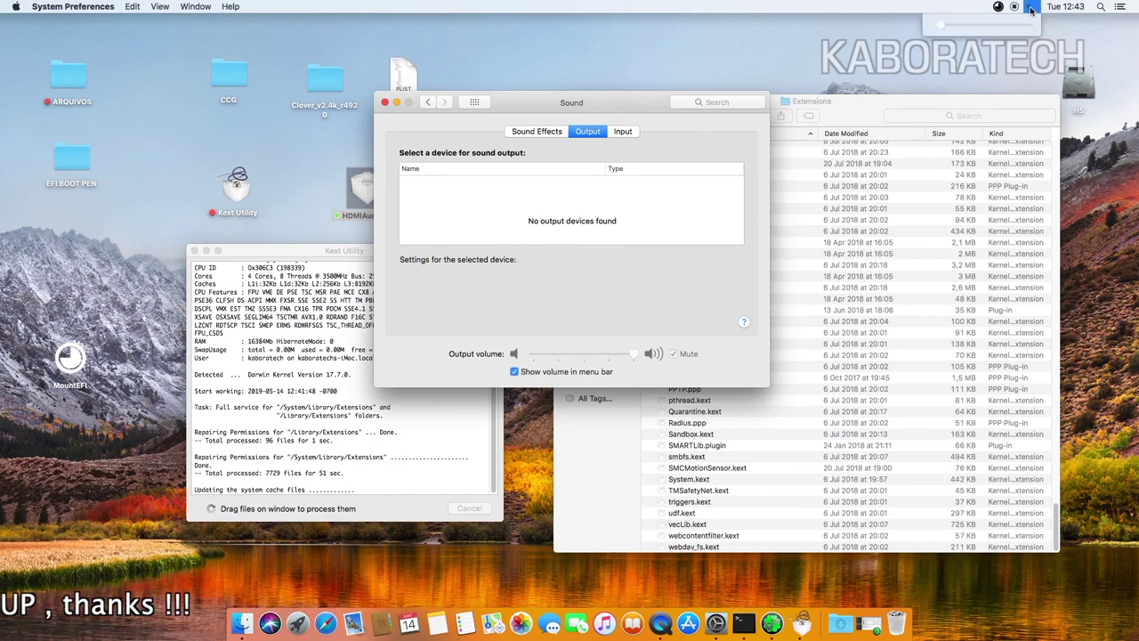
{"action": "left_click", "coordinate": [356, 191]}
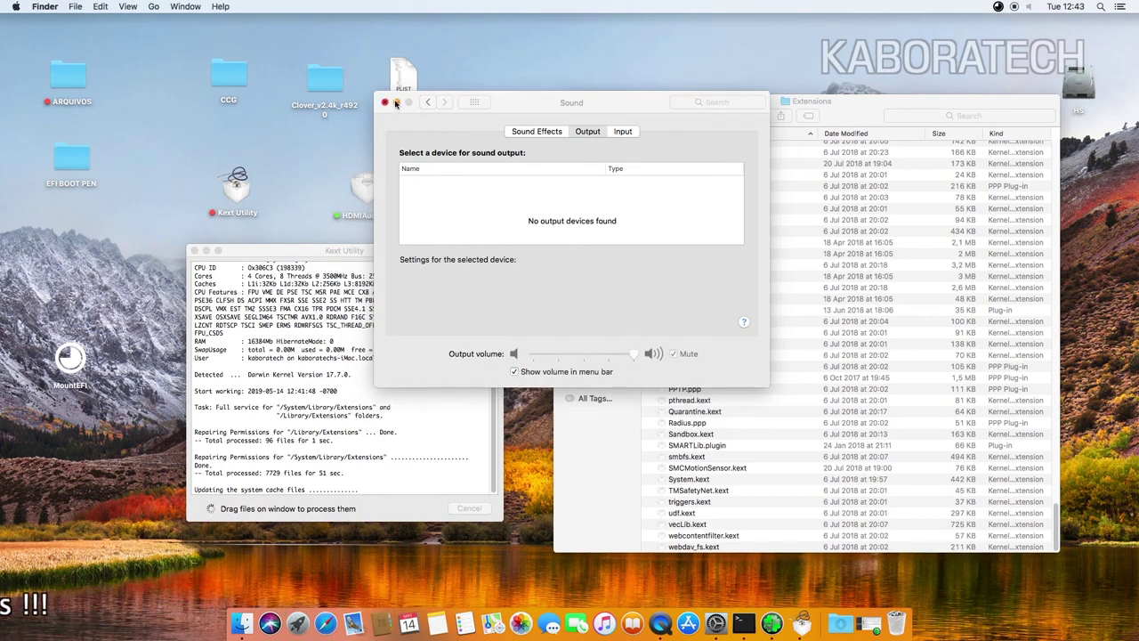
Step: Check the Network connections and the Mouse settings in System Preferences and close System Preferences
{"action": "left_click", "coordinate": [480, 105]}
{"action": "left_click", "coordinate": [475, 102]}
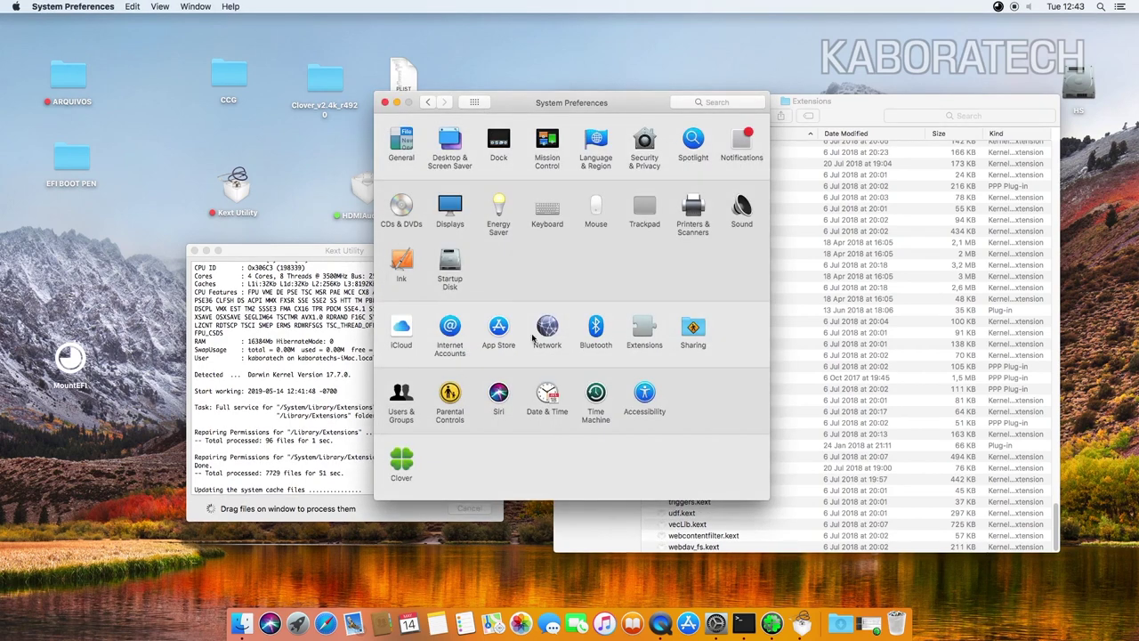
{"action": "left_click", "coordinate": [551, 336]}
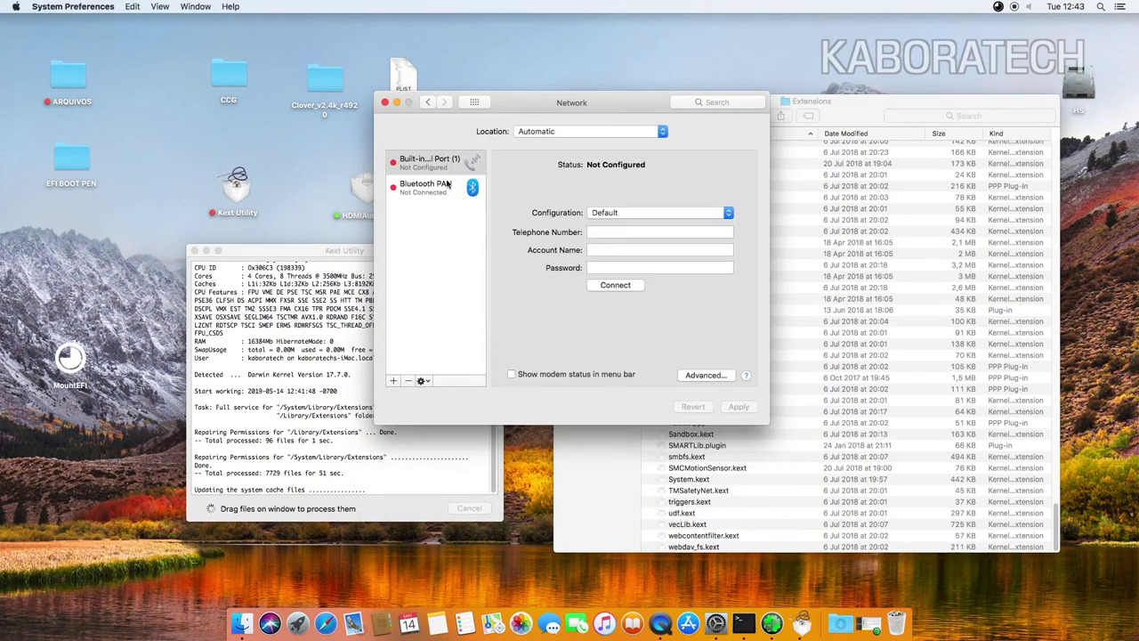
{"action": "left_click", "coordinate": [476, 104]}
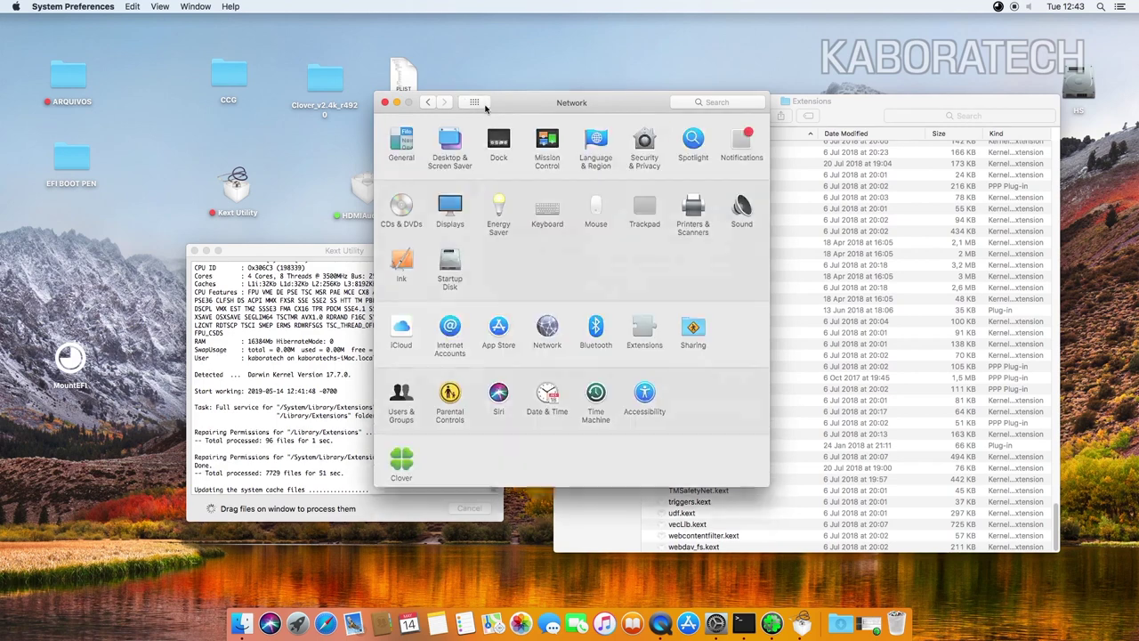
{"action": "left_click", "coordinate": [594, 210]}
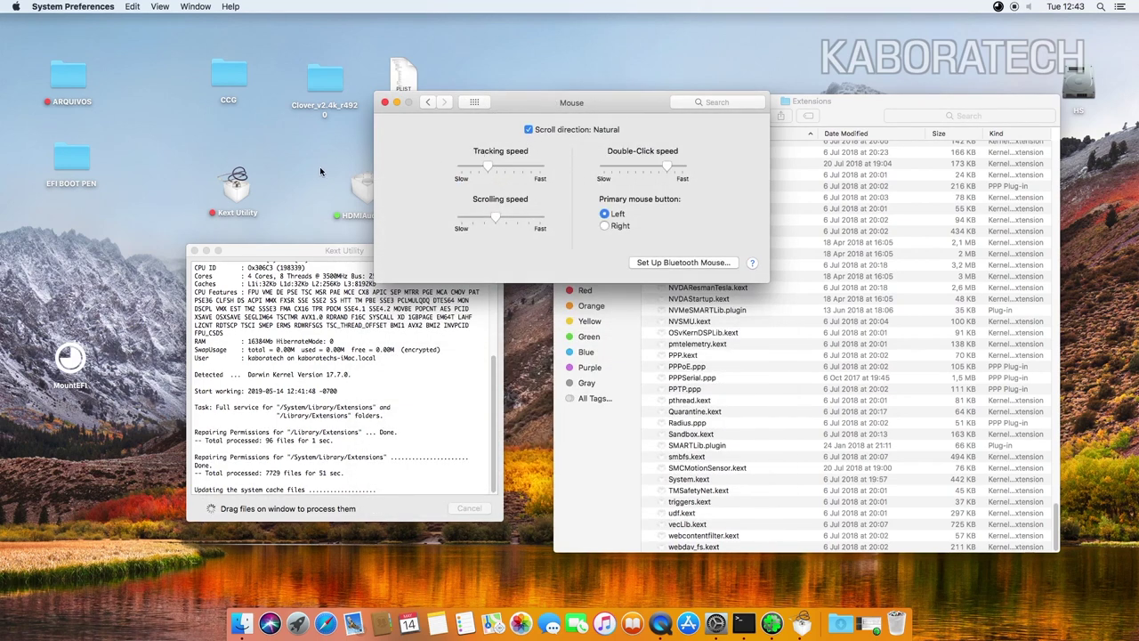
{"action": "left_click", "coordinate": [473, 103]}
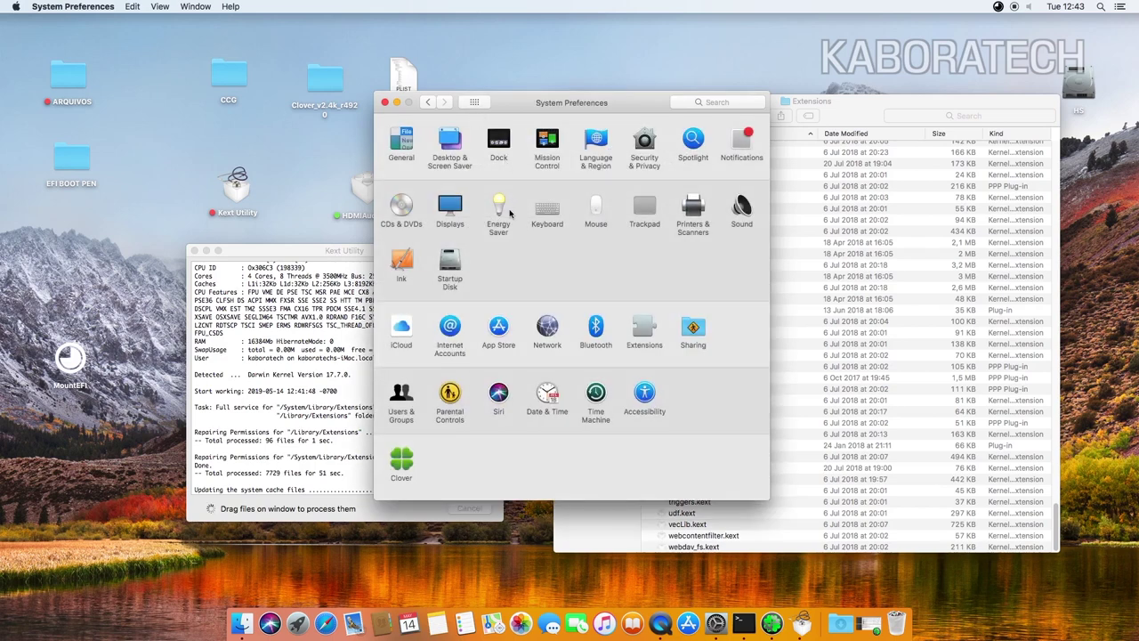
{"action": "left_click", "coordinate": [385, 103]}
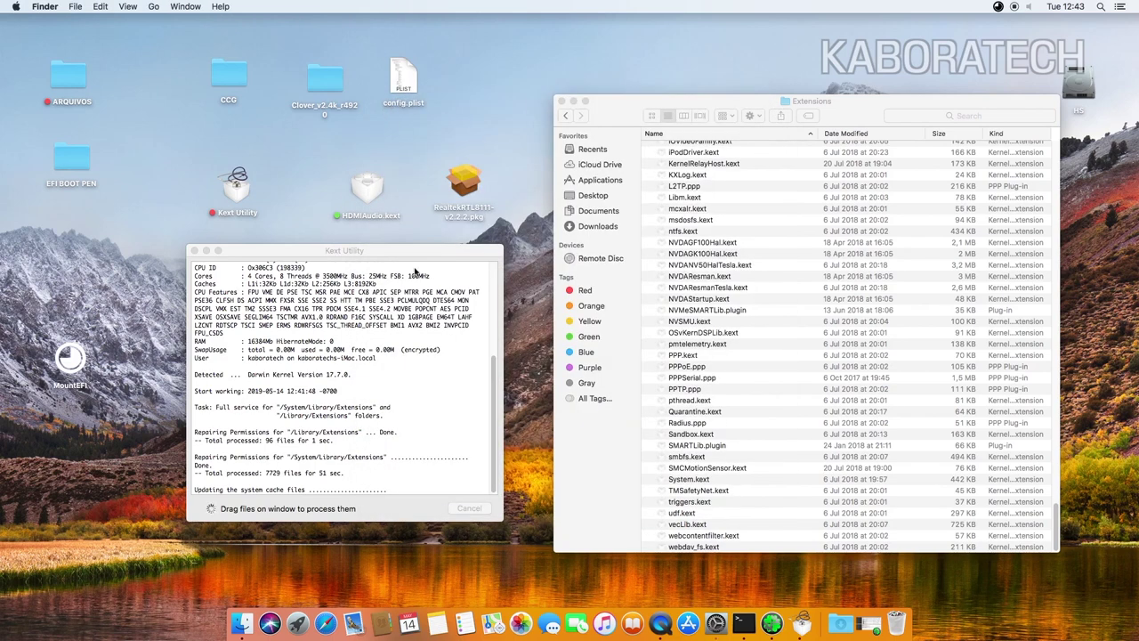
Step: Shift the Extensions and Kext Utility windows down and toward the left of the desktop, and quit Kext Utility
{"action": "mouse_move", "coordinate": [424, 255]}
{"action": "left_mouse_down"}
{"action": "mouse_move", "coordinate": [399, 262]}
{"action": "mouse_move", "coordinate": [424, 255]}
{"action": "left_mouse_up"}
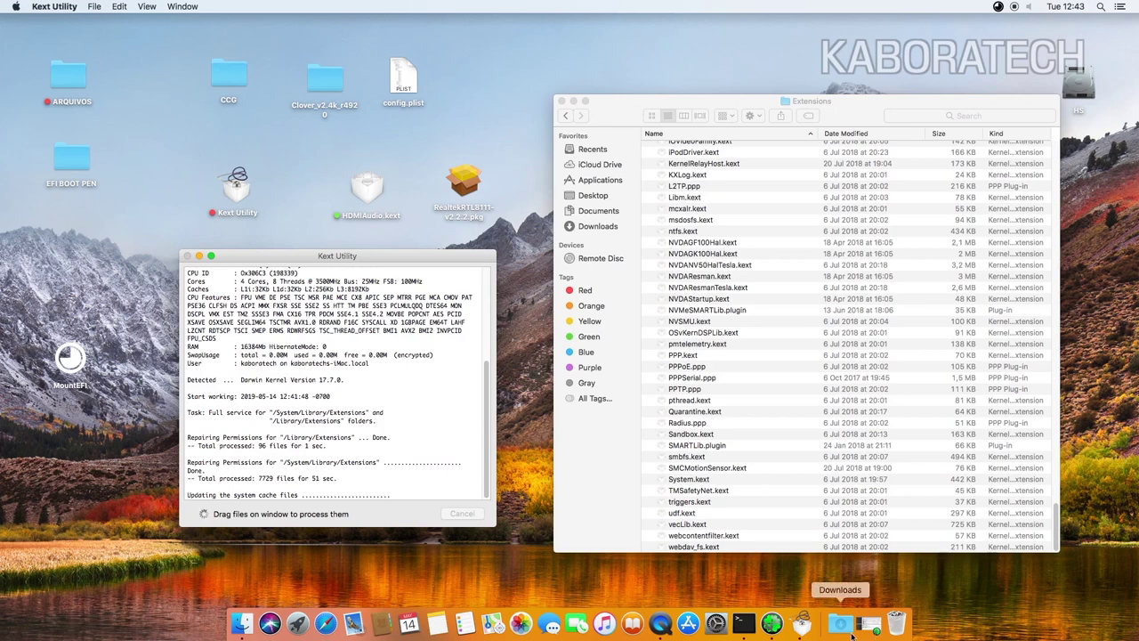
{"action": "left_click_drag", "start_coordinate": [977, 104], "coordinate": [923, 117]}
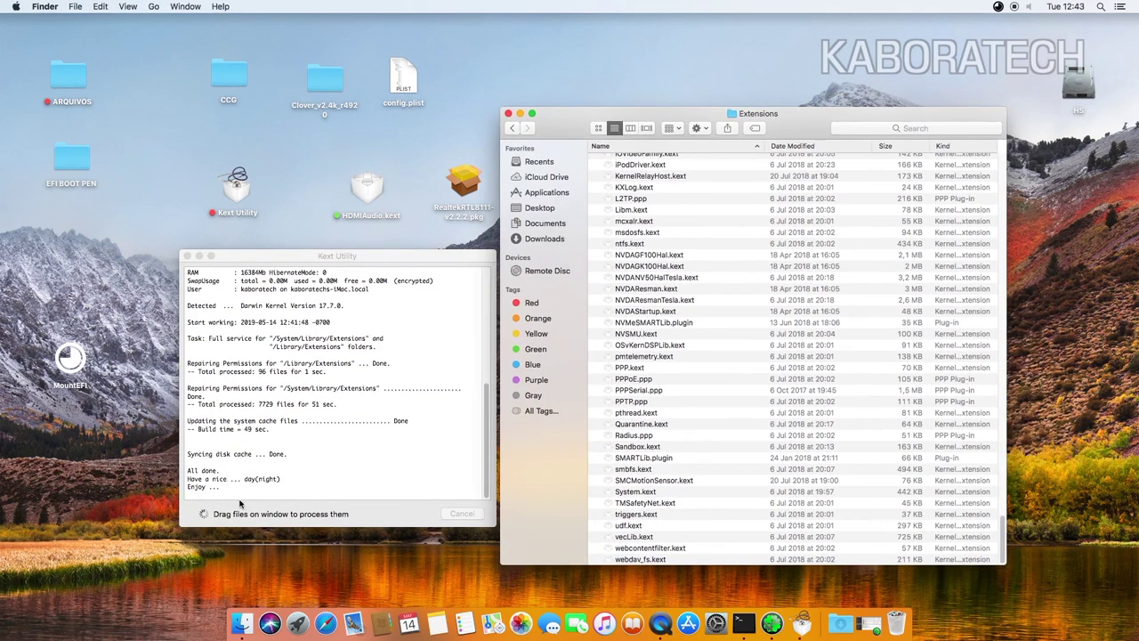
{"action": "left_click_drag", "start_coordinate": [405, 258], "coordinate": [377, 278]}
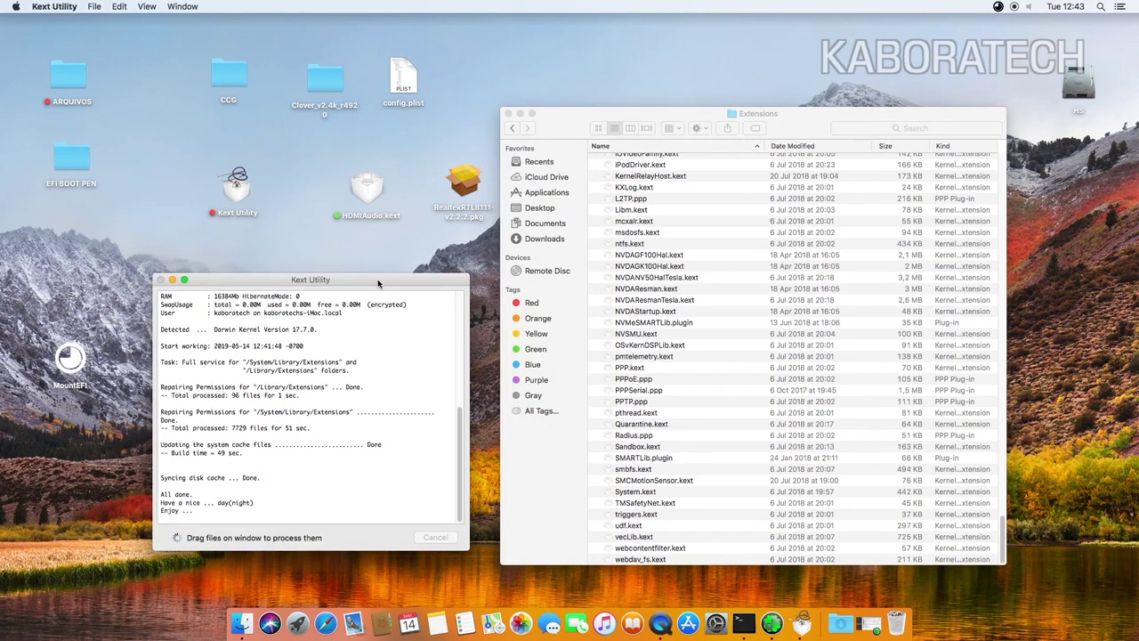
{"action": "left_click", "coordinate": [54, 7]}
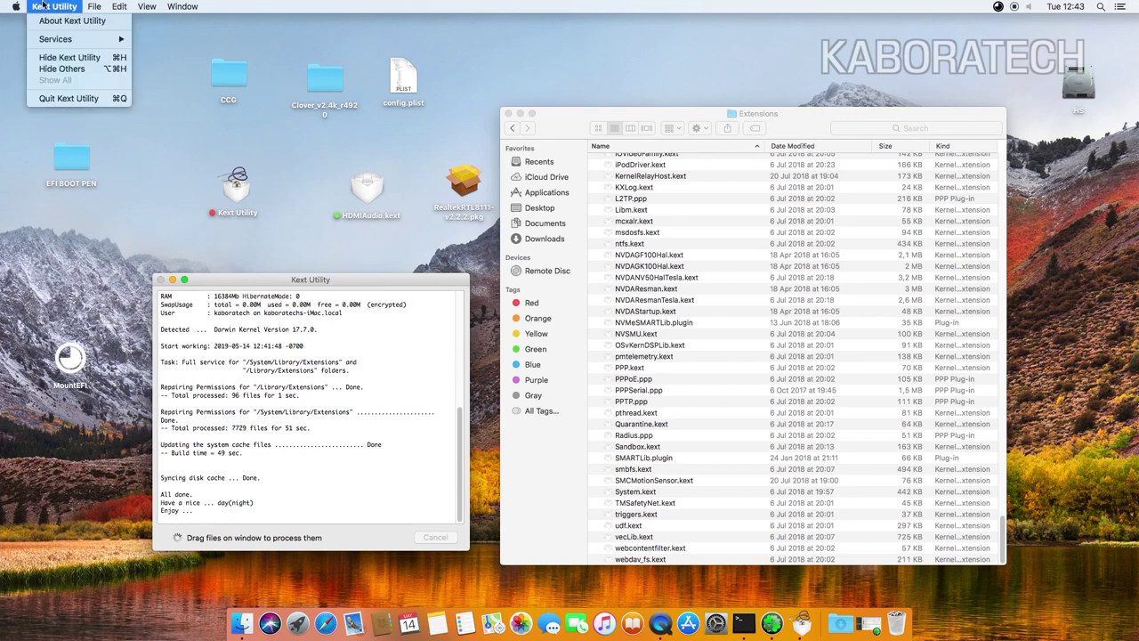
{"action": "left_click", "coordinate": [70, 104]}
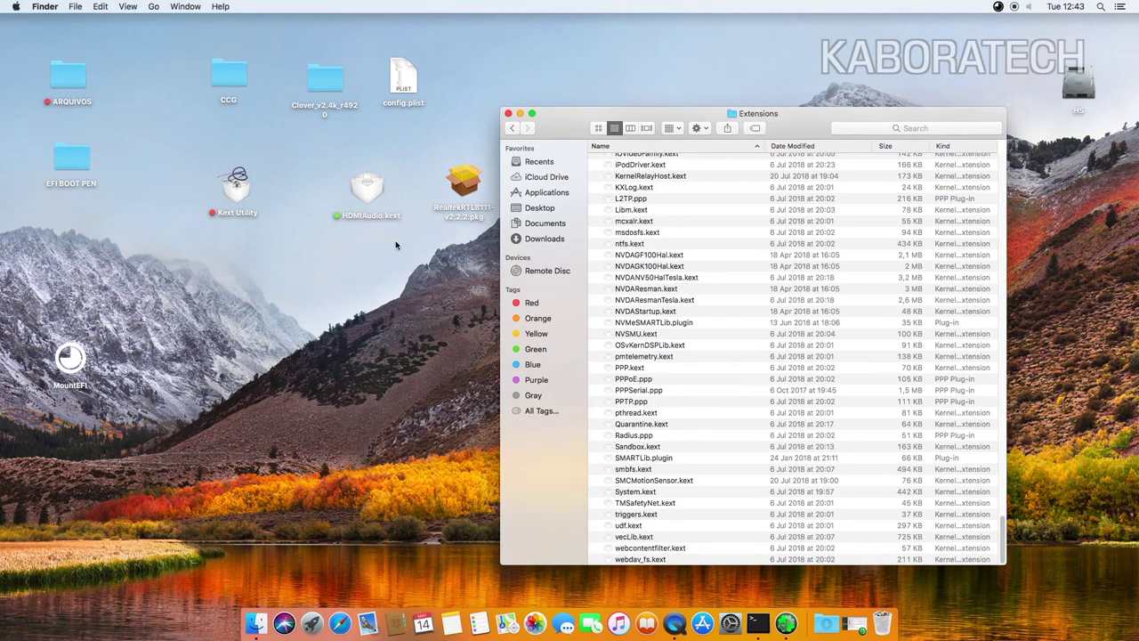
Step: Install HDMIAudio.kext by opening it with Kext Utility and authorising the change with the account password
{"action": "left_click_drag", "start_coordinate": [376, 207], "coordinate": [246, 213]}
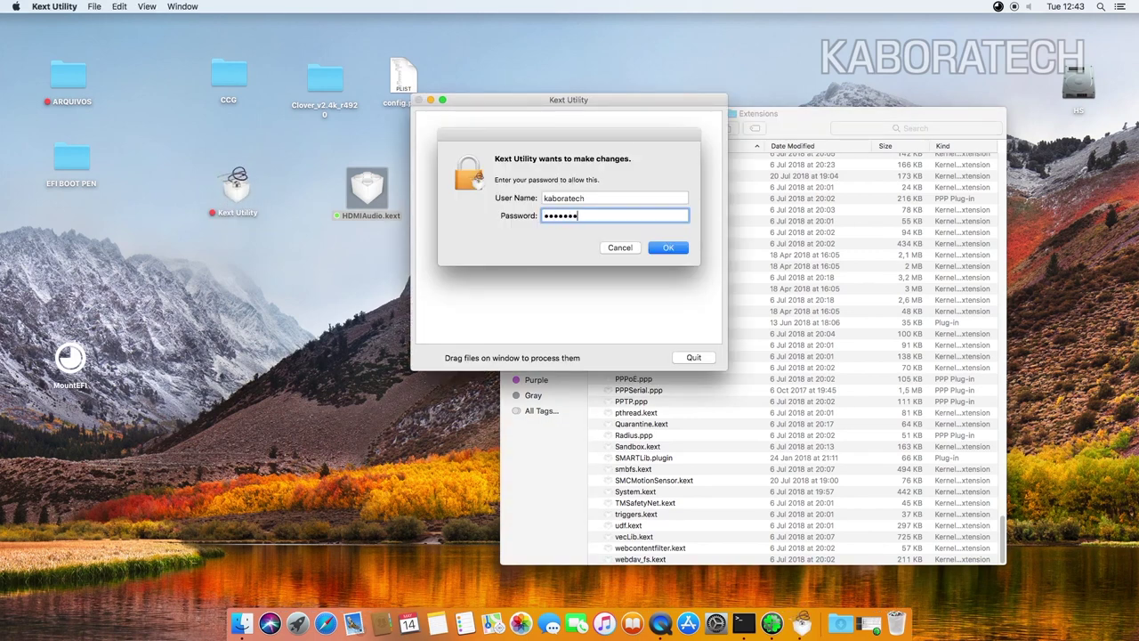
{"action": "key", "text": "Return"}
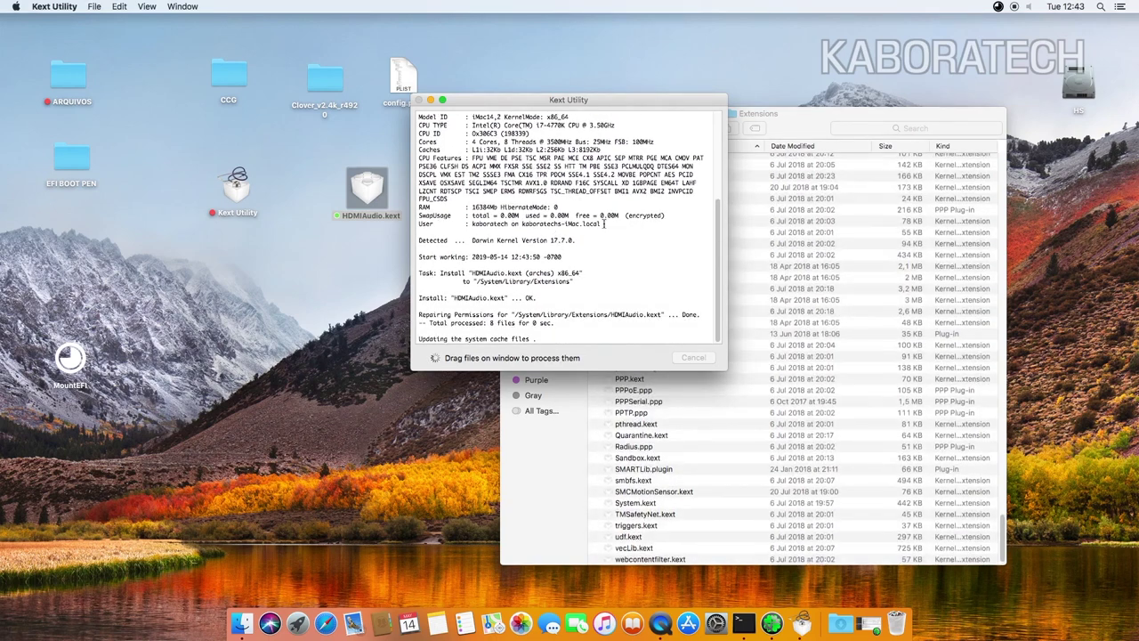
Step: Sort the Extensions folder by date modified, newest first, and go to the start of the list to find HDMIAudio.kext
{"action": "left_click", "coordinate": [819, 117]}
{"action": "scroll", "coordinate": [865, 267], "scroll_direction": "down", "scroll_amount": 1}
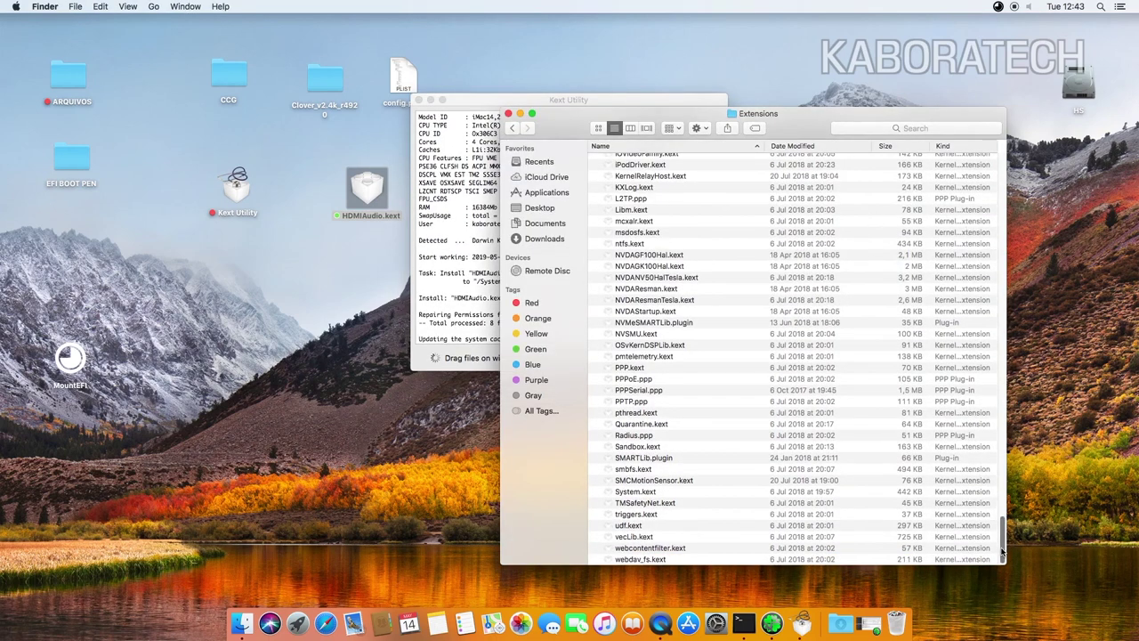
{"action": "left_click_drag", "start_coordinate": [1002, 552], "coordinate": [1002, 169]}
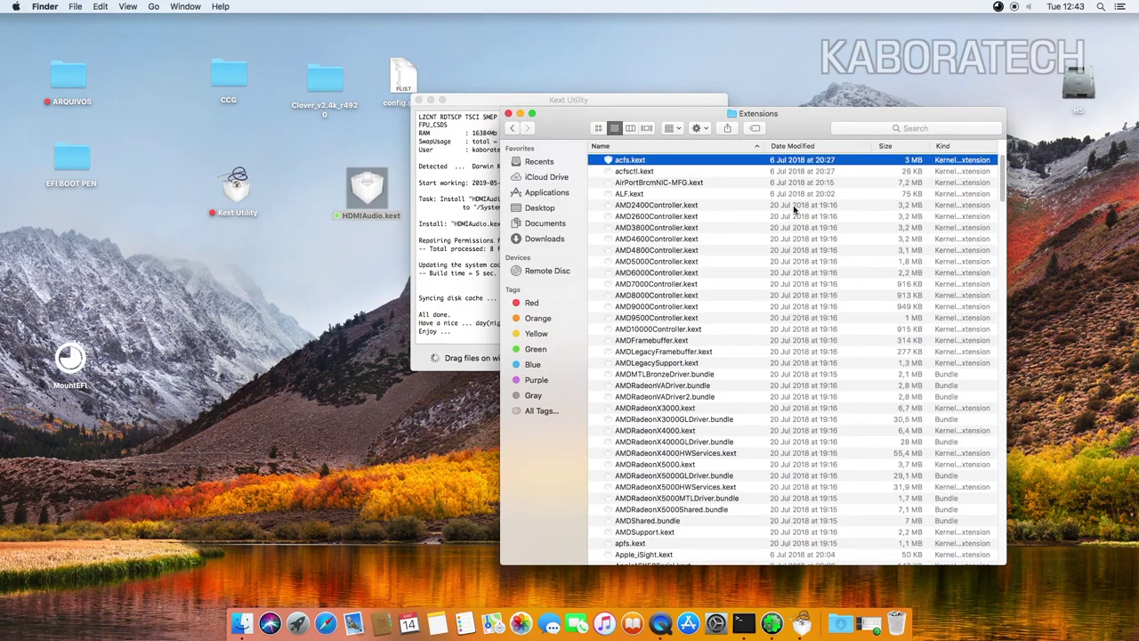
{"action": "left_click", "coordinate": [830, 148]}
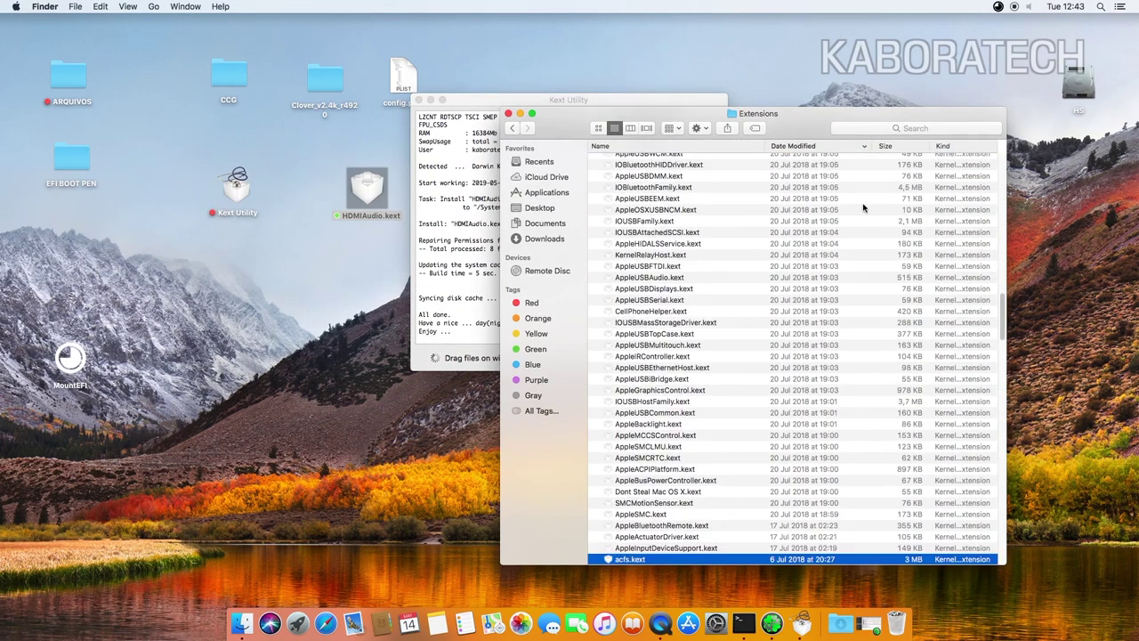
{"action": "scroll", "coordinate": [868, 320], "scroll_direction": "down", "scroll_amount": 10}
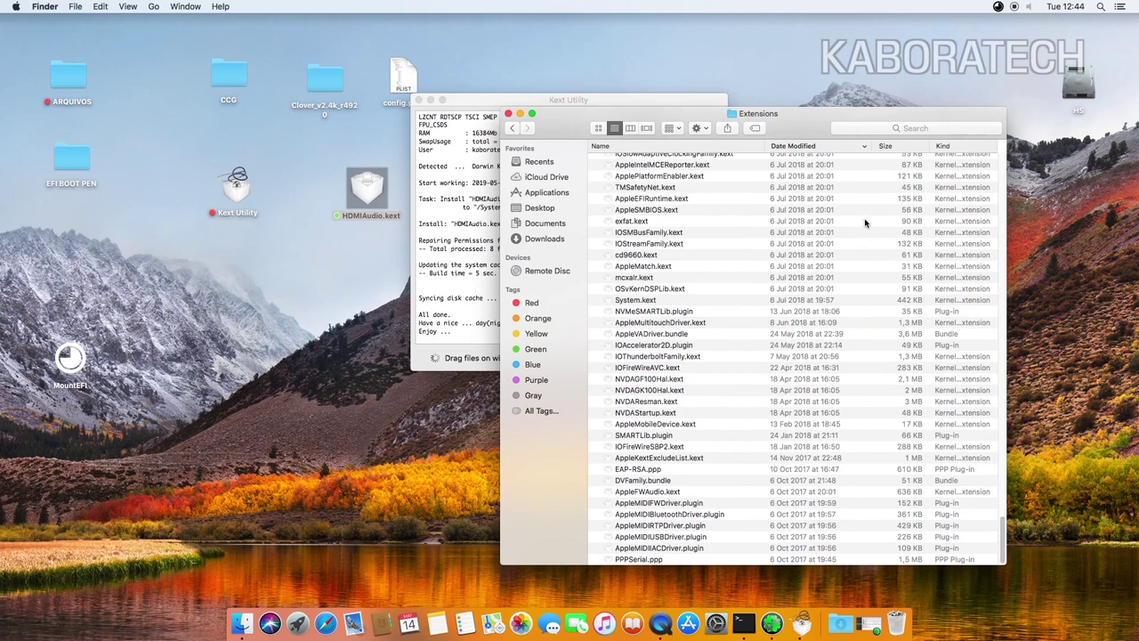
{"action": "left_click_drag", "start_coordinate": [1004, 560], "coordinate": [975, 187]}
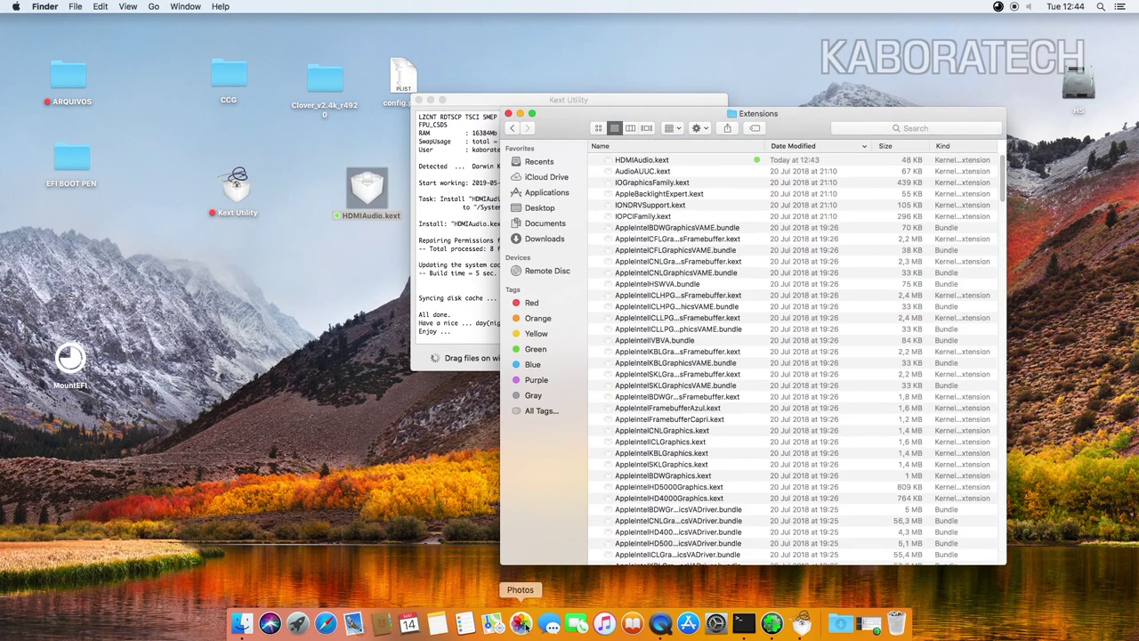
Step: Check the scroll direction setting in the Mouse preferences and close System Preferences
{"action": "left_click", "coordinate": [716, 623]}
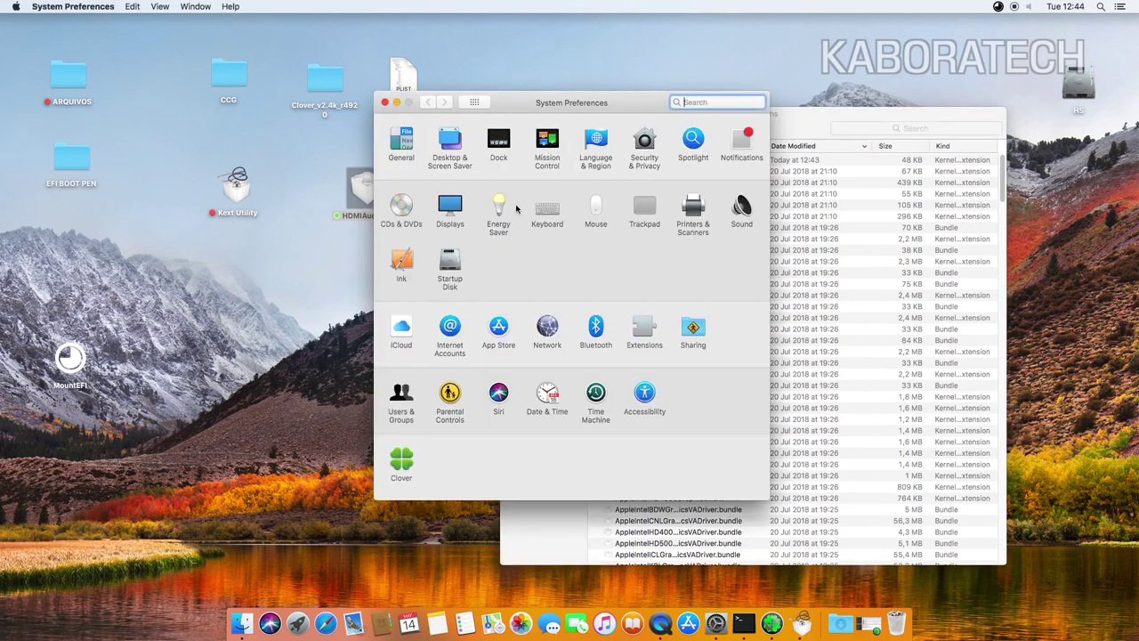
{"action": "left_click", "coordinate": [608, 210]}
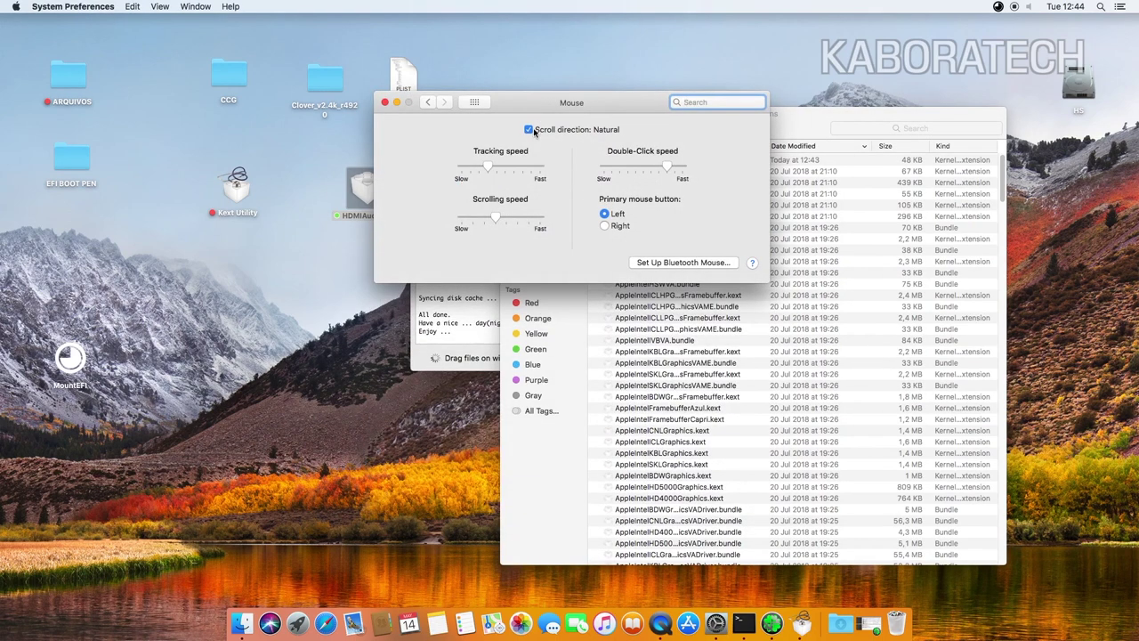
{"action": "left_click", "coordinate": [386, 105]}
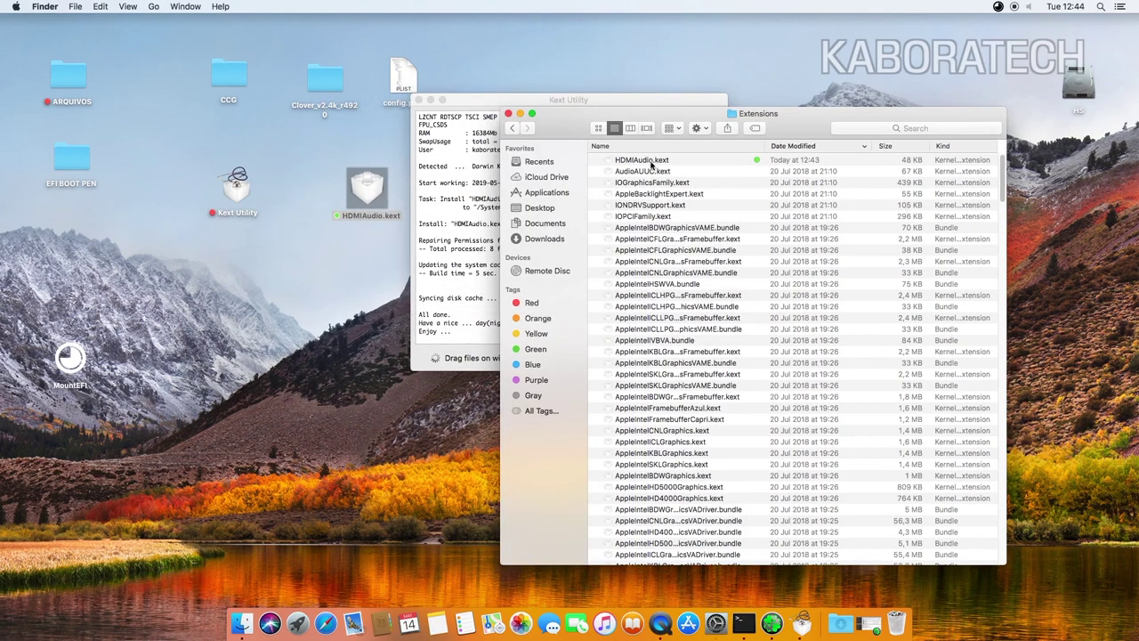
Step: Select HDMIAudio.kext in the Extensions folder and arrange the Extensions and Kext Utility windows side by side without overlap
{"action": "left_click", "coordinate": [663, 163]}
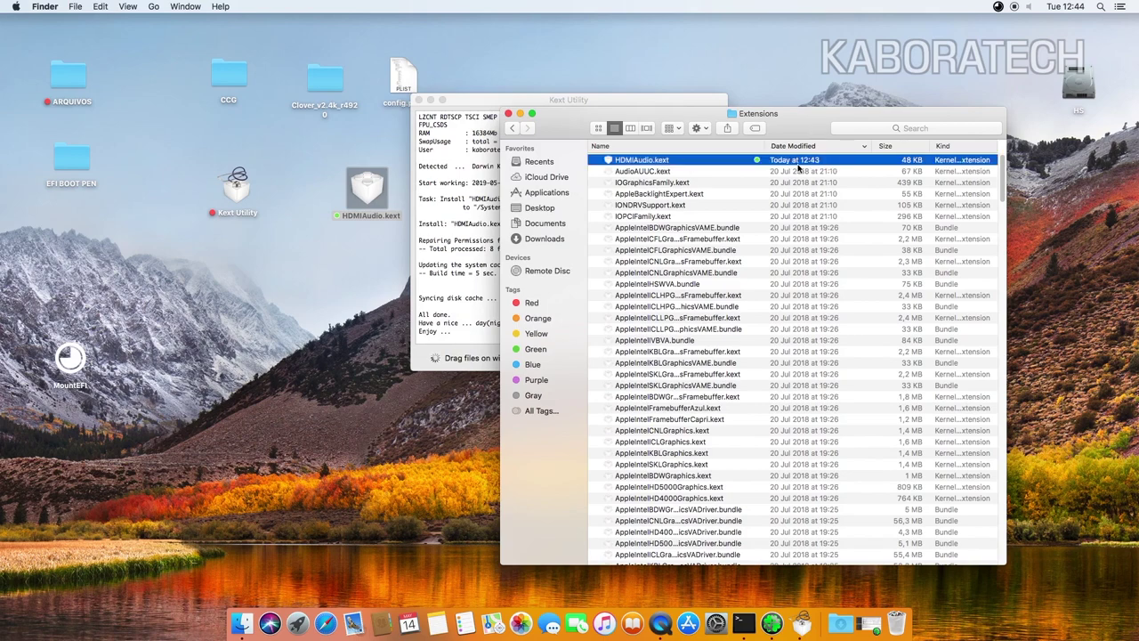
{"action": "left_click_drag", "start_coordinate": [659, 119], "coordinate": [762, 117]}
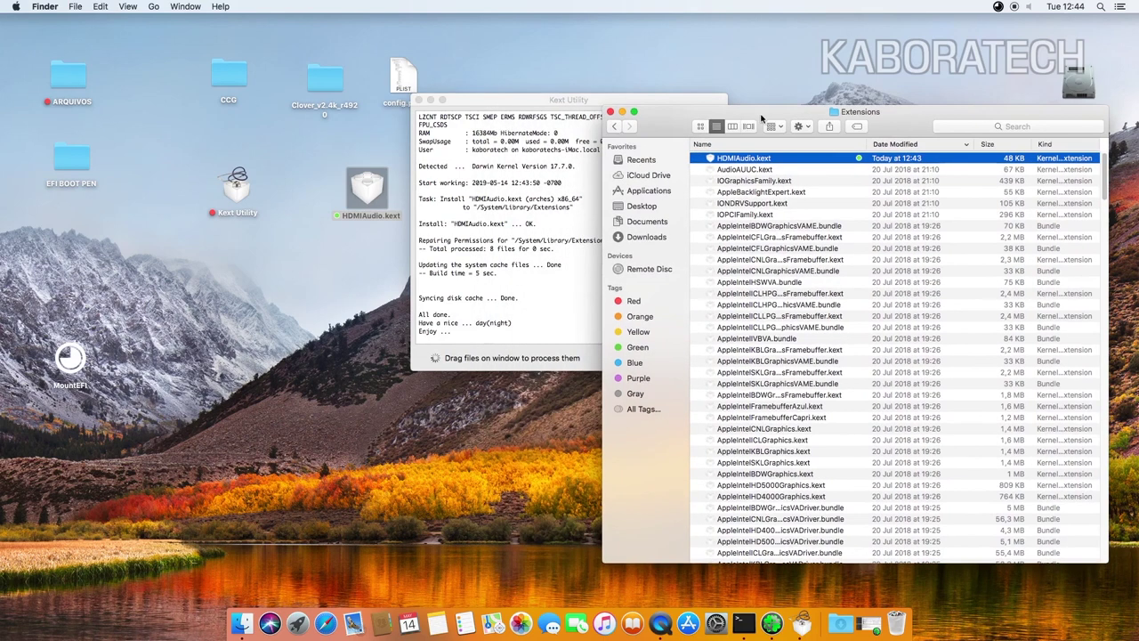
{"action": "left_click_drag", "start_coordinate": [593, 102], "coordinate": [385, 274]}
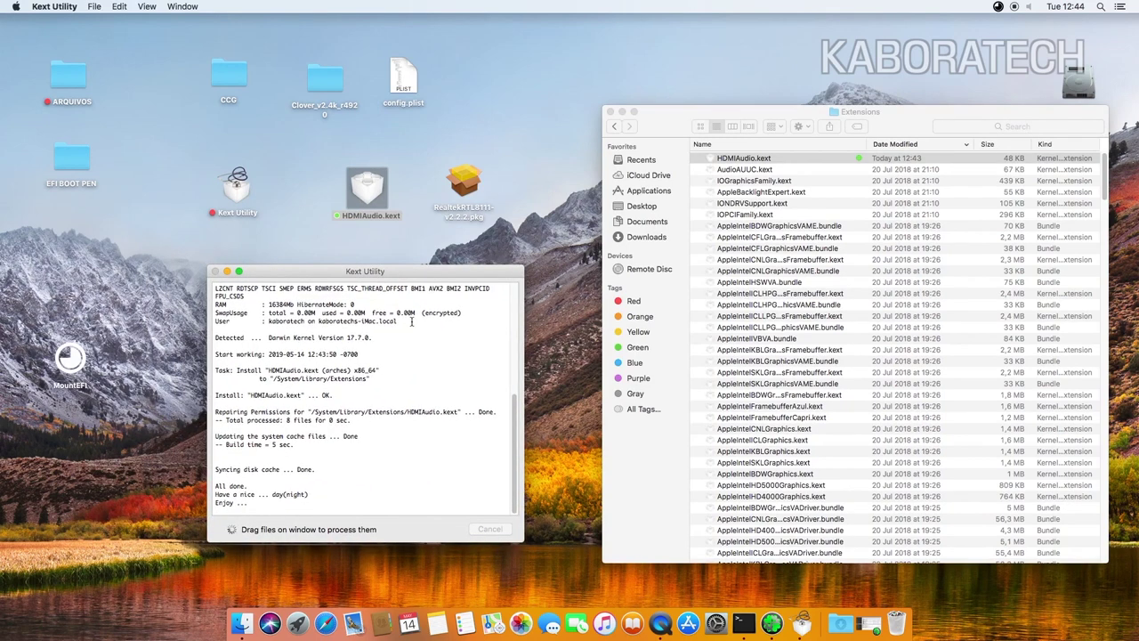
Step: Open the RealtekRTL8111-v2.2.2.pkg installer and arrange its window and the Kext Utility window without overlap
{"action": "double_click", "coordinate": [472, 187]}
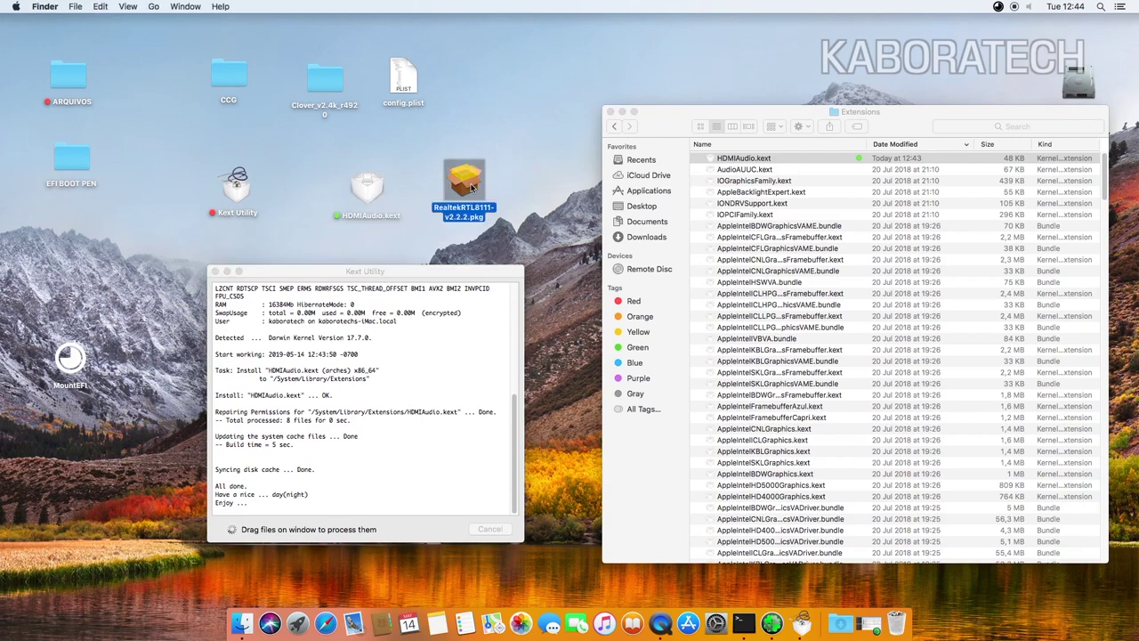
{"action": "left_click_drag", "start_coordinate": [553, 155], "coordinate": [360, 26]}
{"action": "left_click", "coordinate": [500, 281]}
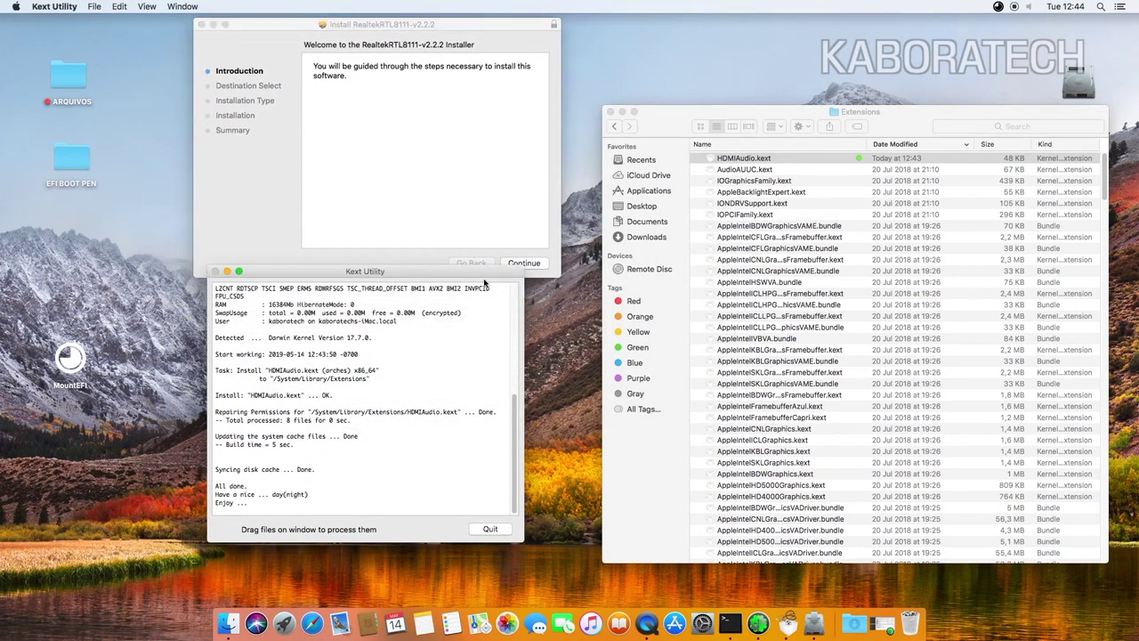
{"action": "left_click_drag", "start_coordinate": [477, 275], "coordinate": [487, 304]}
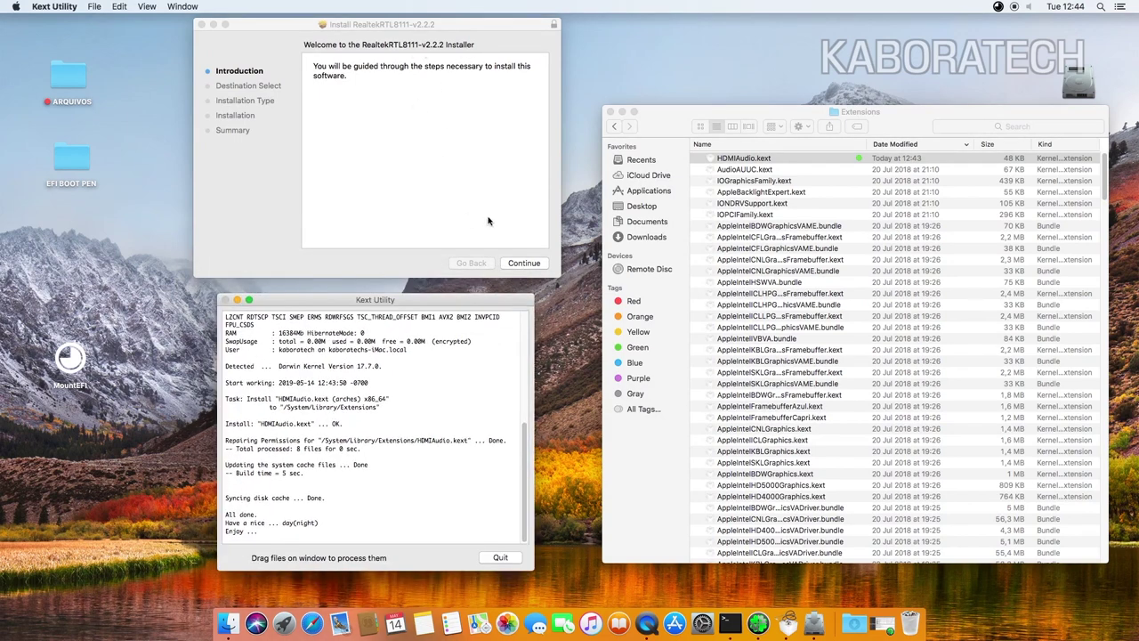
Step: Run the standard installation of RealtekRTL8111-v2.2.2 on the disk HS, authorising it with the account password
{"action": "left_click", "coordinate": [524, 263]}
{"action": "left_click", "coordinate": [527, 265]}
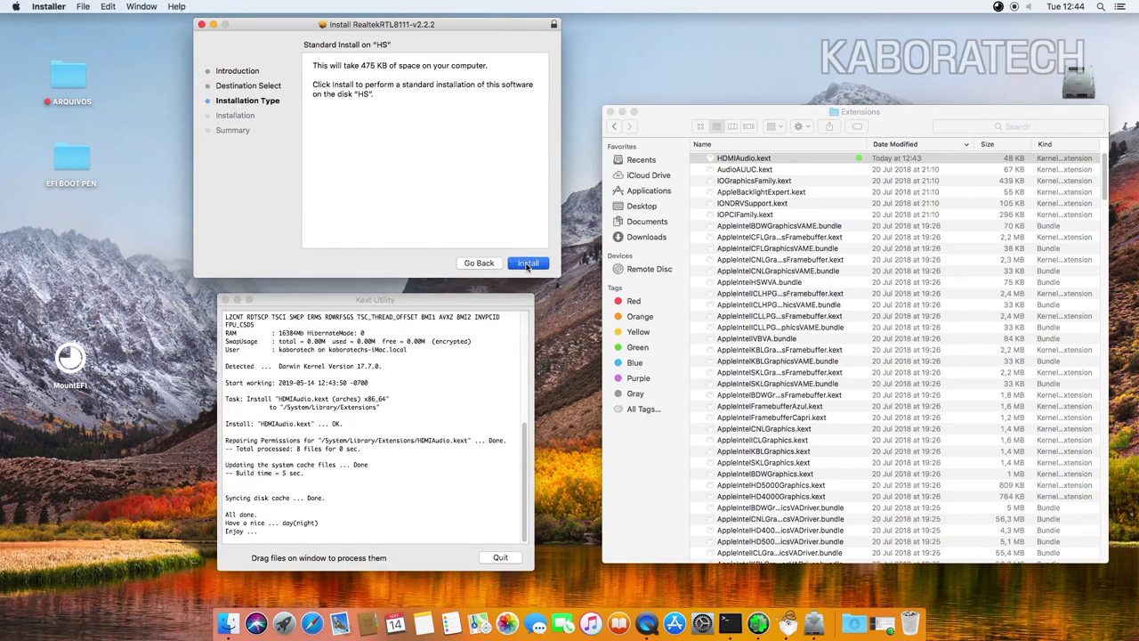
{"action": "type", "text": "••••••"}
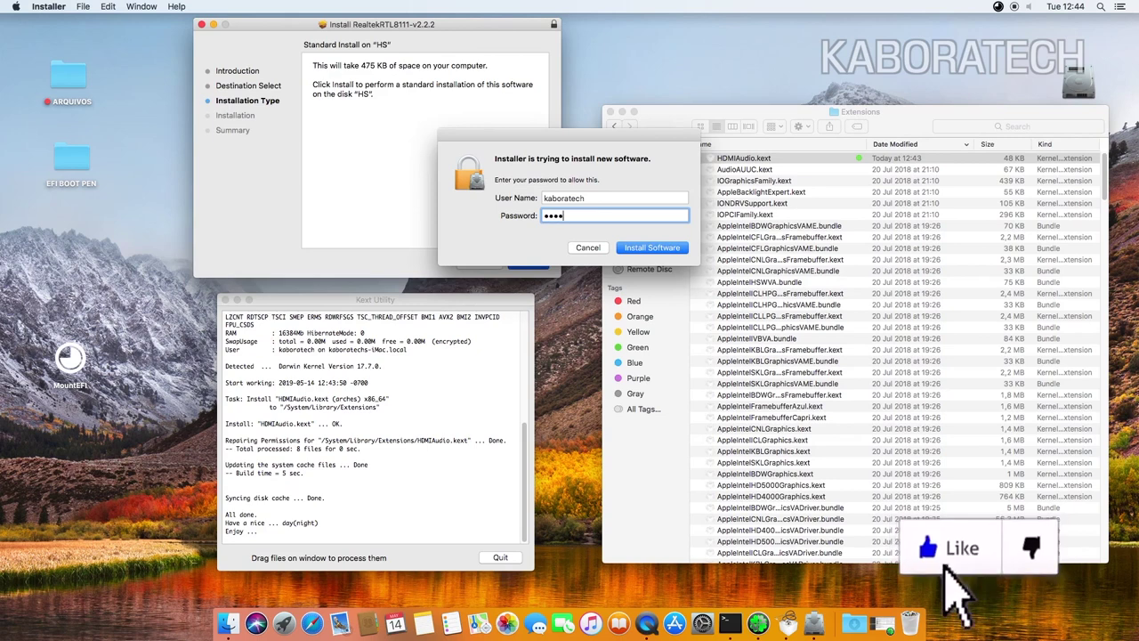
{"action": "type", "text": "•"}
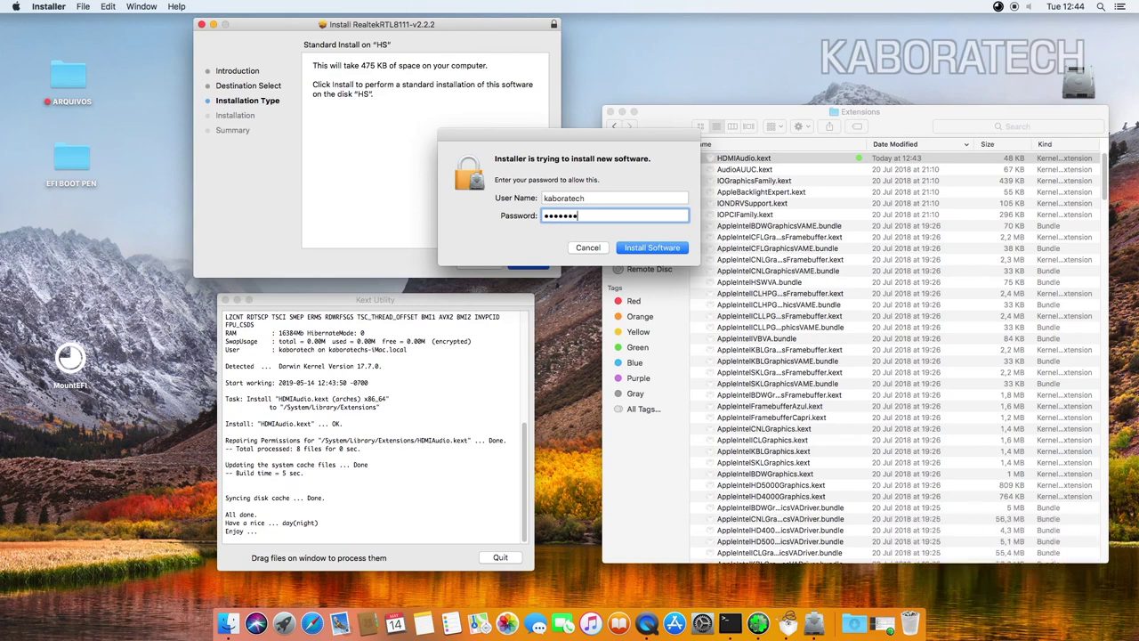
{"action": "left_click", "coordinate": [650, 249]}
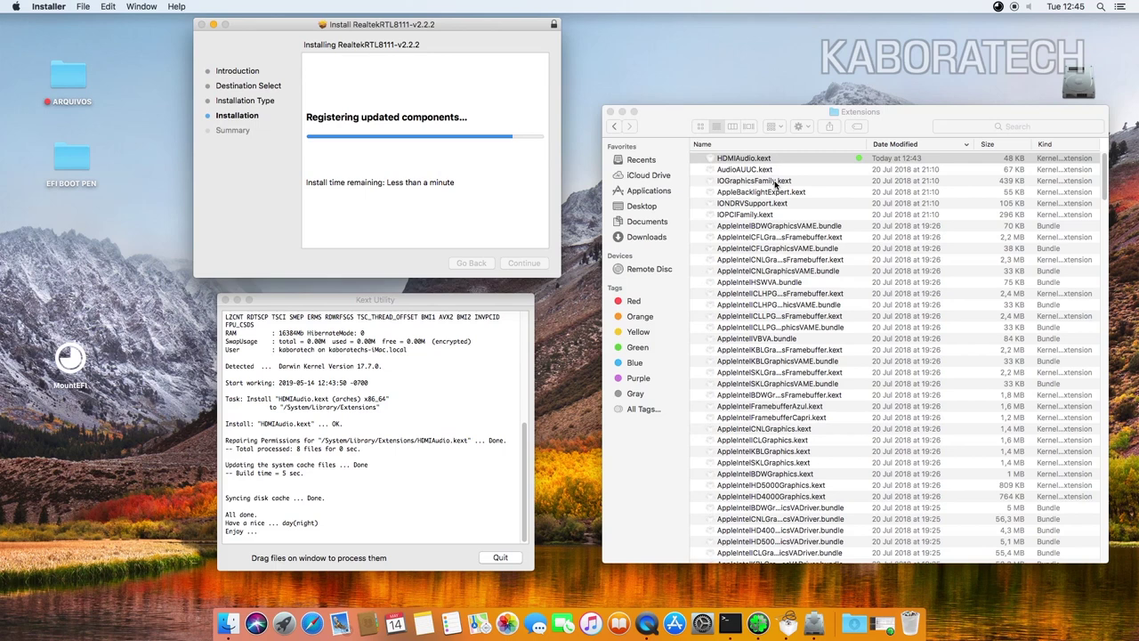
Step: Quit Kext Utility and place the Realtek installer window beside the Extensions window, below the desktop icons
{"action": "left_click", "coordinate": [501, 557]}
{"action": "left_click_drag", "start_coordinate": [411, 26], "coordinate": [394, 273]}
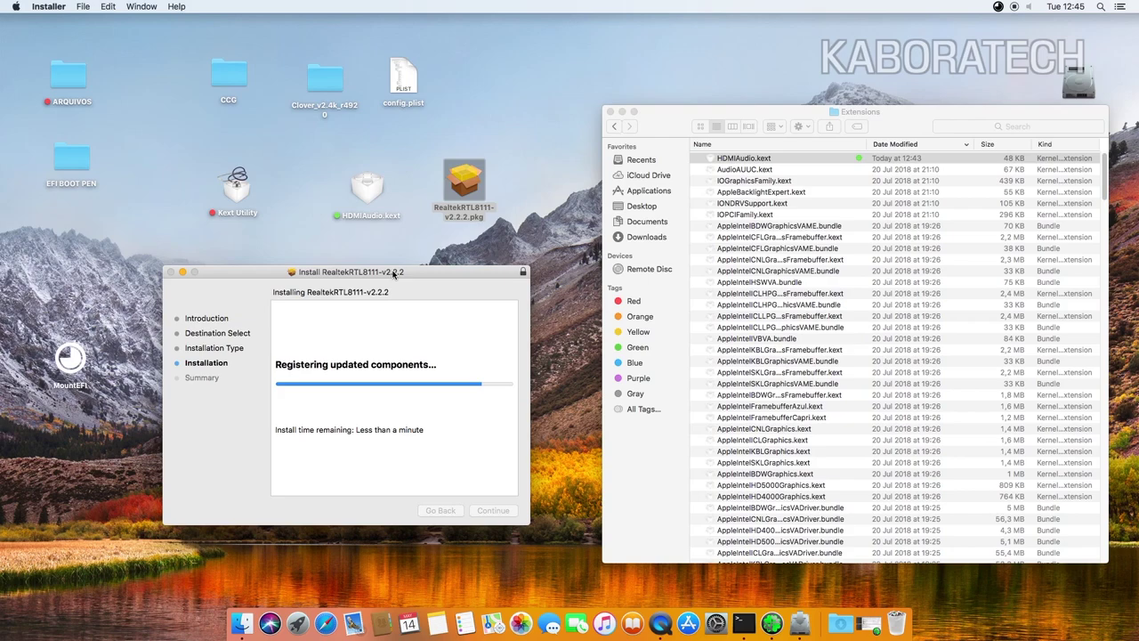
{"action": "left_click_drag", "start_coordinate": [815, 117], "coordinate": [759, 136]}
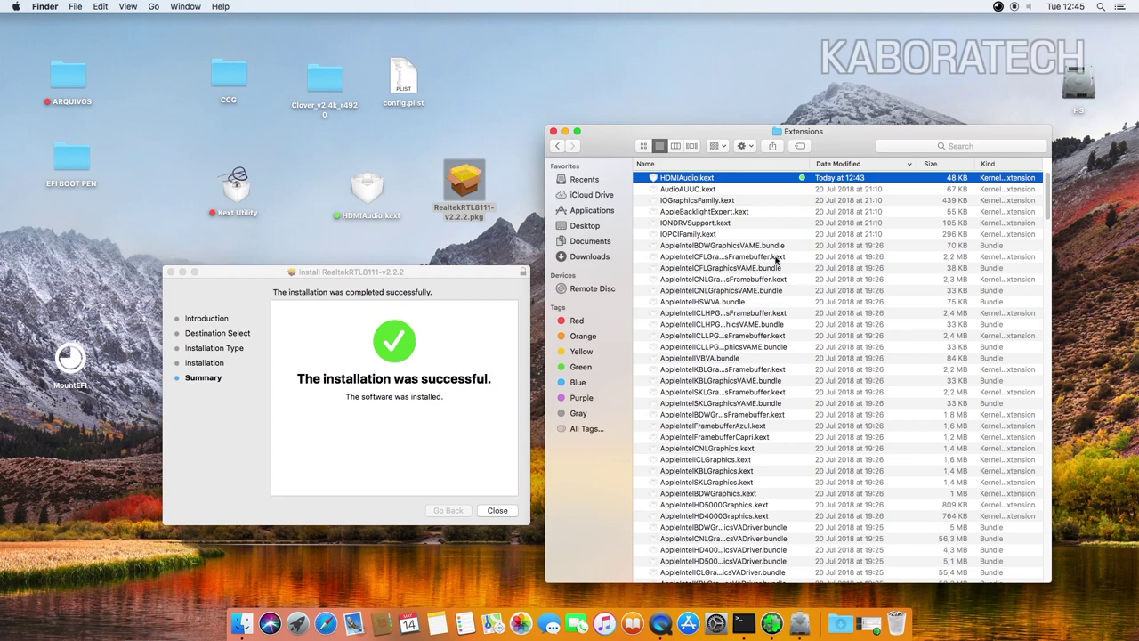
Step: Re-sort the Extensions folder by date modified, newest first, and close the Realtek installer and the Extensions window
{"action": "left_click", "coordinate": [886, 166]}
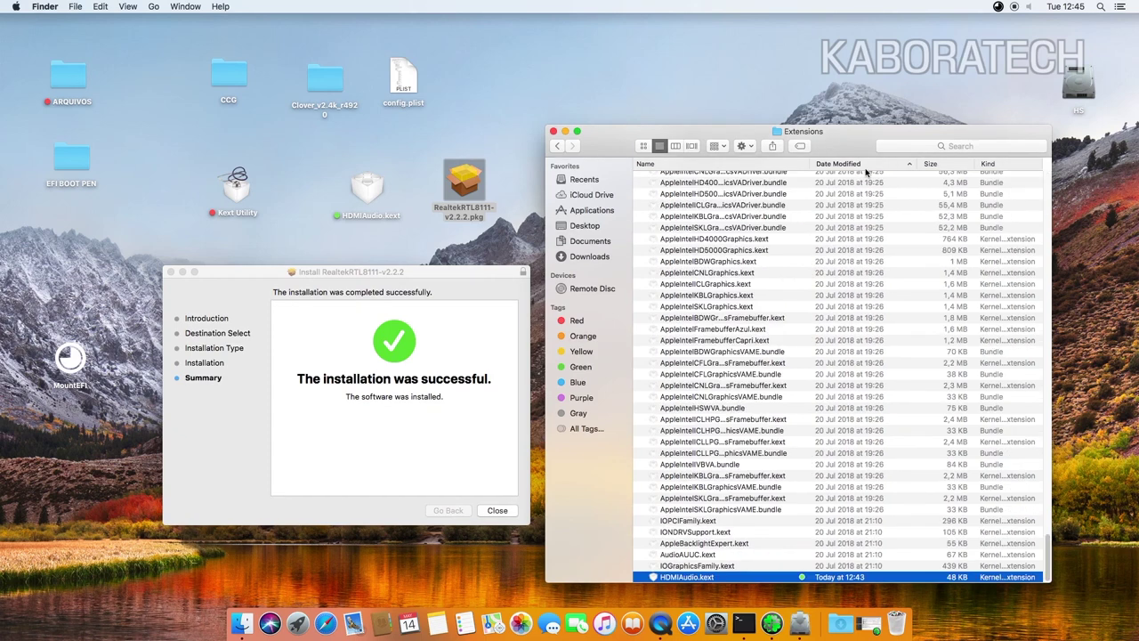
{"action": "left_click", "coordinate": [865, 167]}
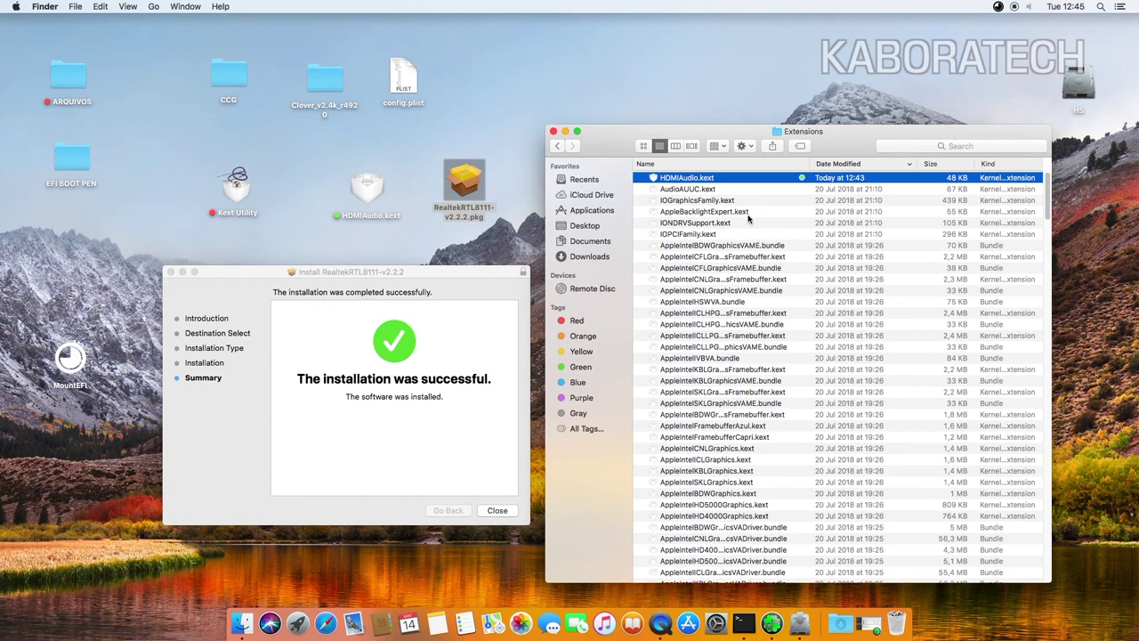
{"action": "left_click", "coordinate": [498, 511]}
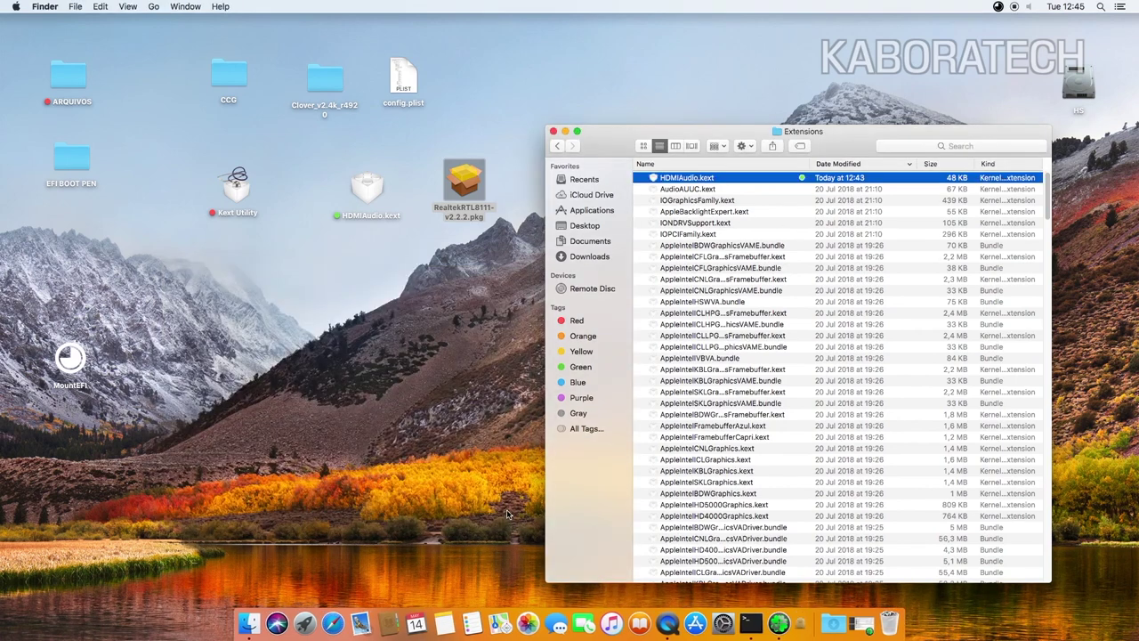
{"action": "left_click", "coordinate": [554, 132]}
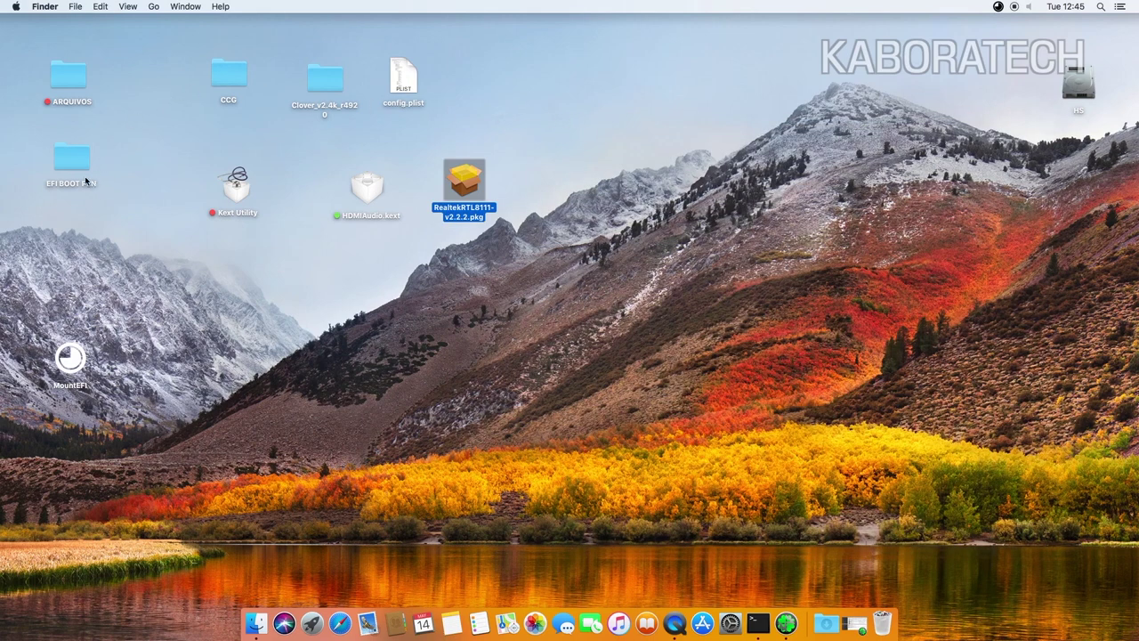
{"action": "left_click", "coordinate": [74, 357]}
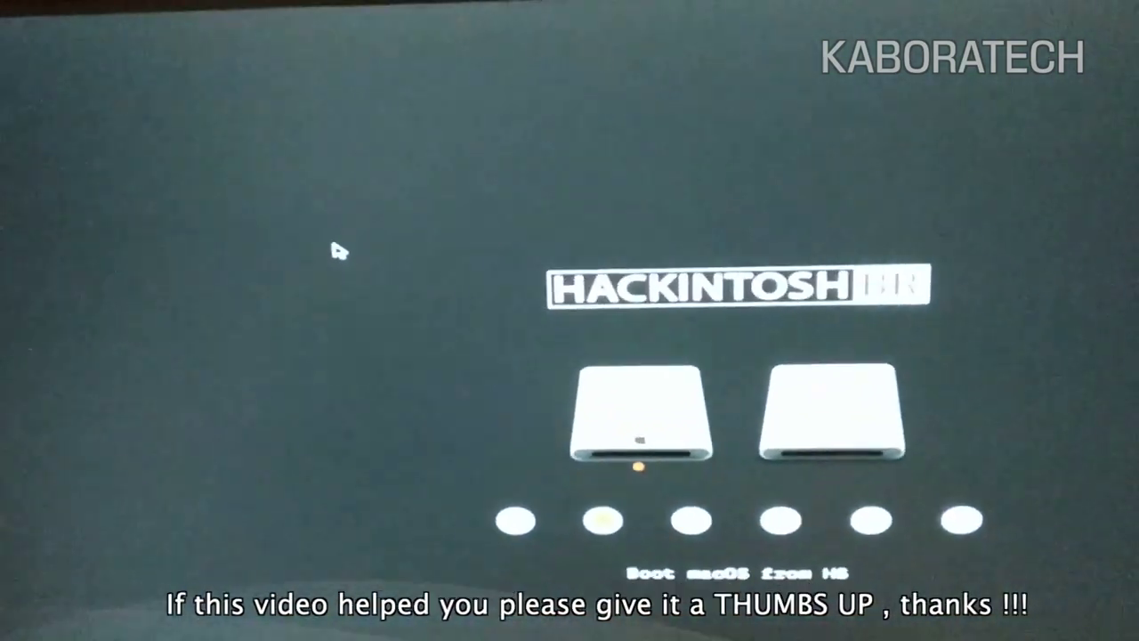
Step: Select the macOS volume HS in the boot menu and open its boot options
{"action": "key", "text": "Right"}
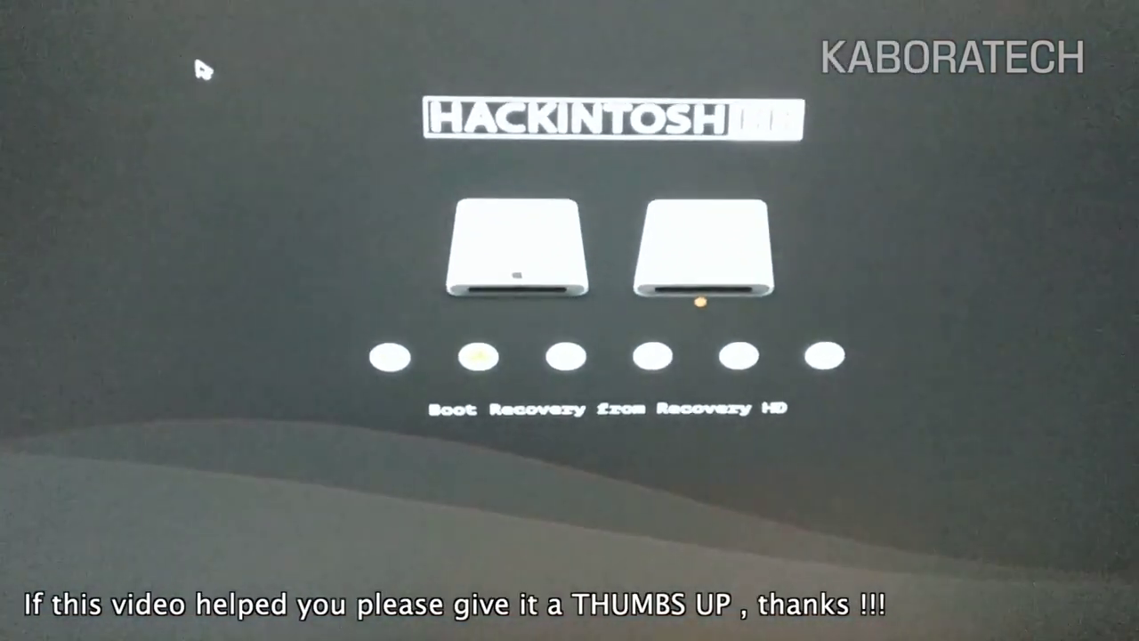
{"action": "key", "text": "Left"}
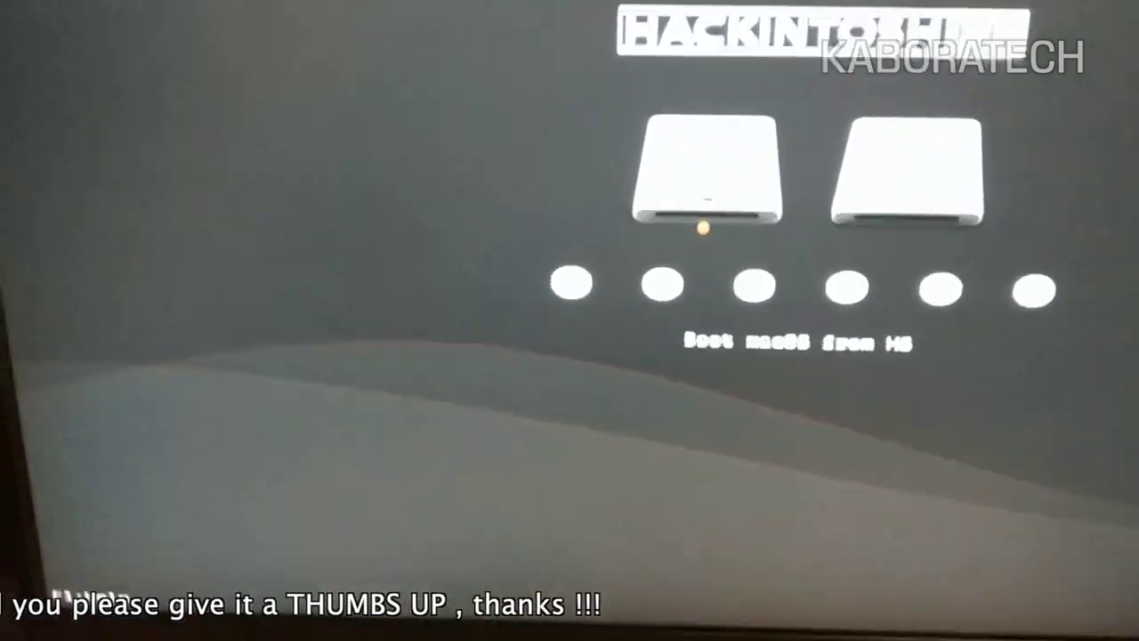
{"action": "key", "text": "space"}
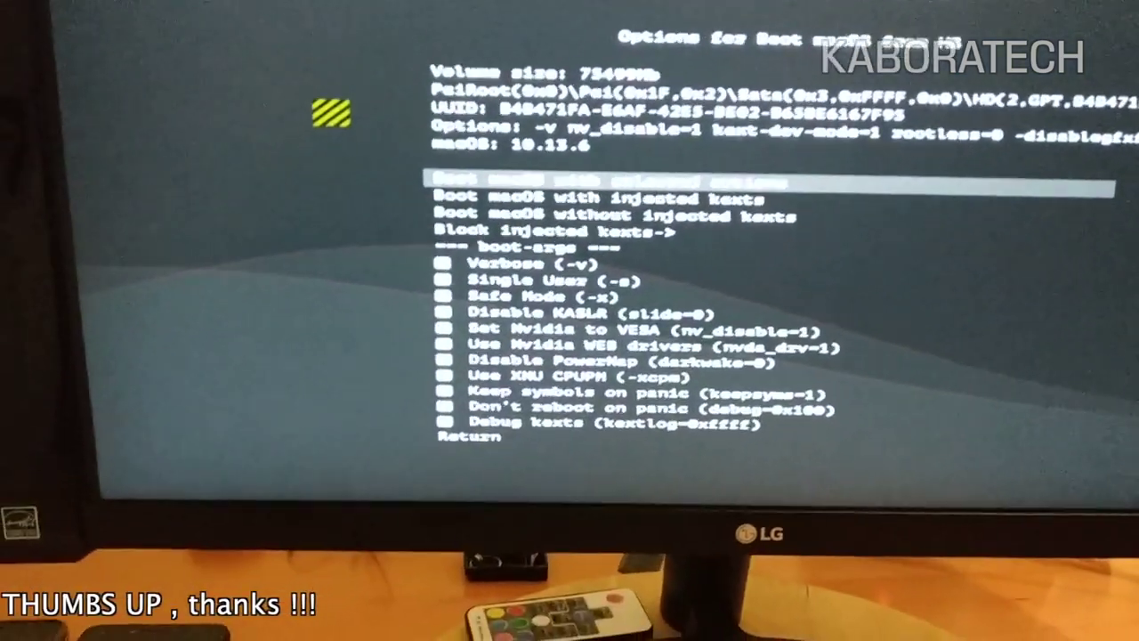
Step: Go through the boot options for HS to the end of the list, return to the boot menu and boot macOS from HS
{"action": "key", "text": "Down"}
{"action": "key", "text": "Down"}
{"action": "key", "text": "Down"}
{"action": "key", "text": "Down"}
{"action": "key", "text": "Down"}
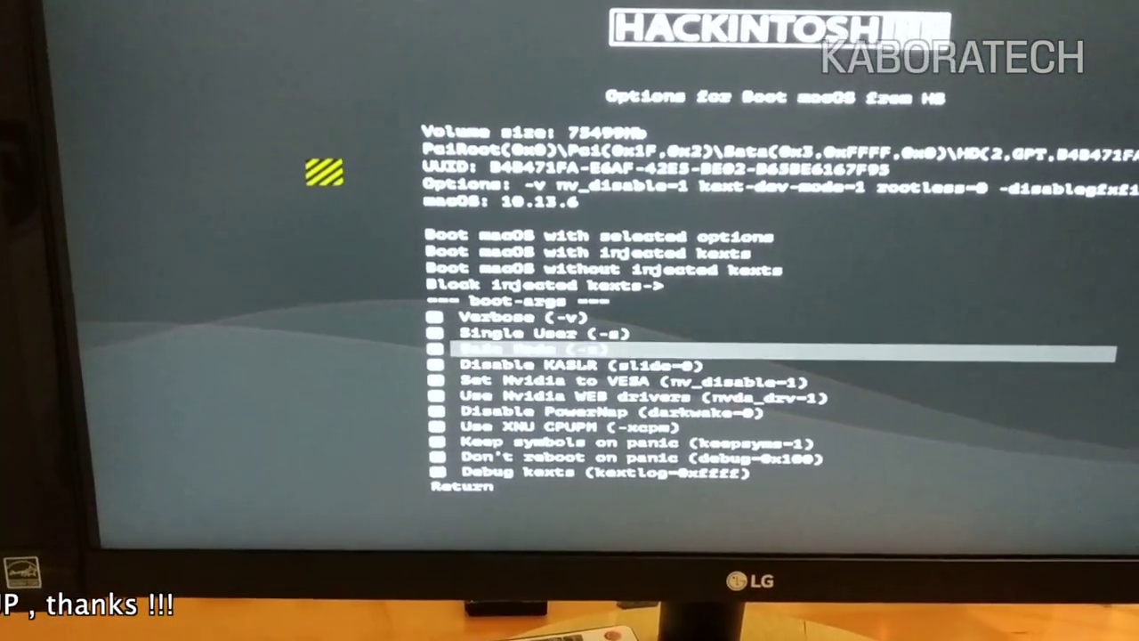
{"action": "key", "text": "Down"}
{"action": "key", "text": "Down"}
{"action": "key", "text": "Down"}
{"action": "key", "text": "Down"}
{"action": "key", "text": "Down"}
{"action": "key", "text": "Down"}
{"action": "key", "text": "Down"}
{"action": "key", "text": "Down"}
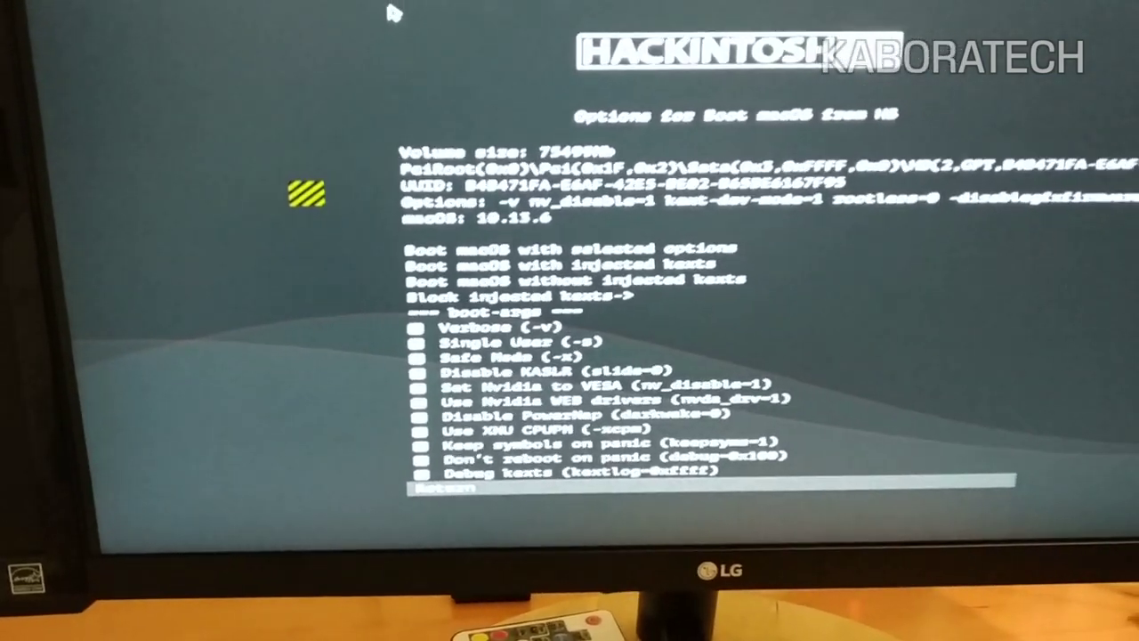
{"action": "key", "text": "Return"}
{"action": "key", "text": "Return"}
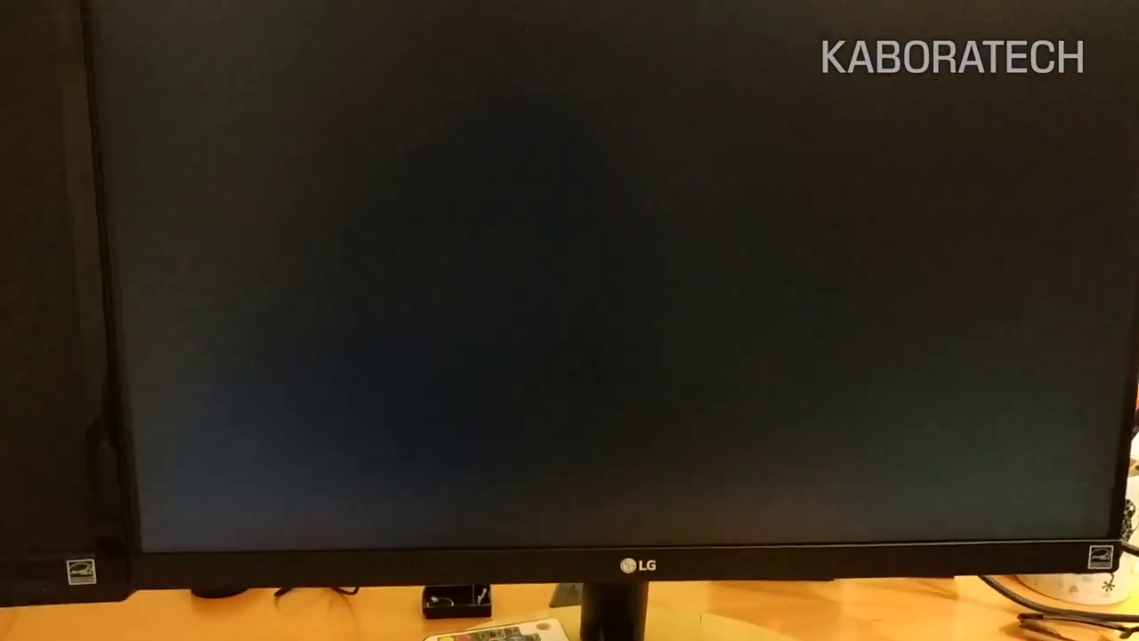
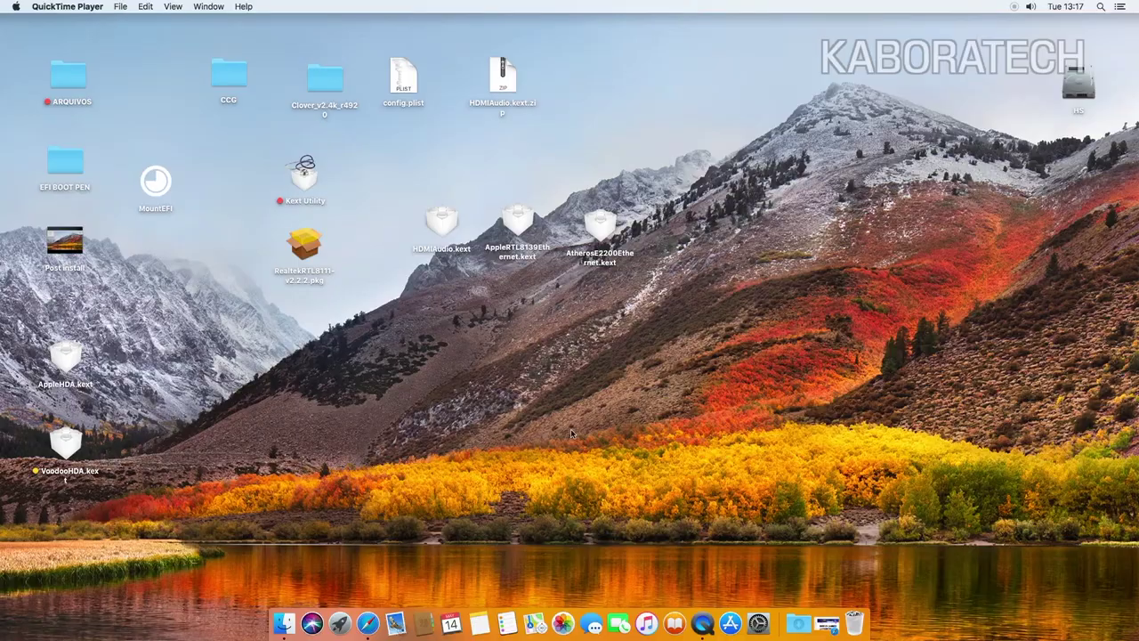
Step: Adjust the sound output volume to a little over half and look over the available output devices
{"action": "left_click", "coordinate": [1030, 8]}
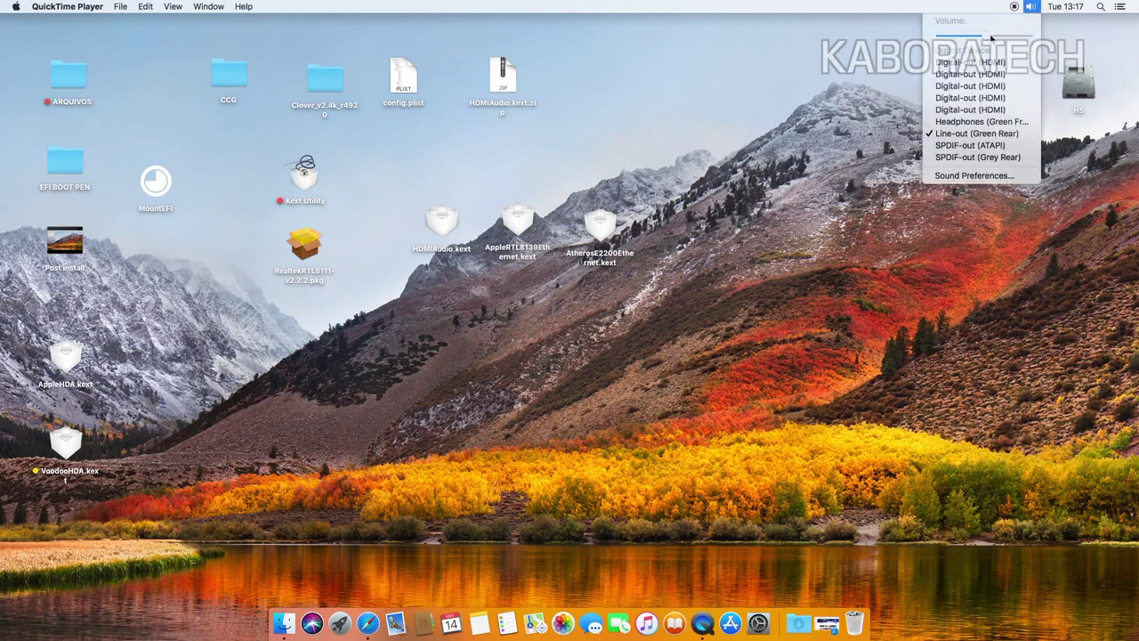
{"action": "left_click", "coordinate": [992, 38]}
{"action": "left_click", "coordinate": [1032, 8]}
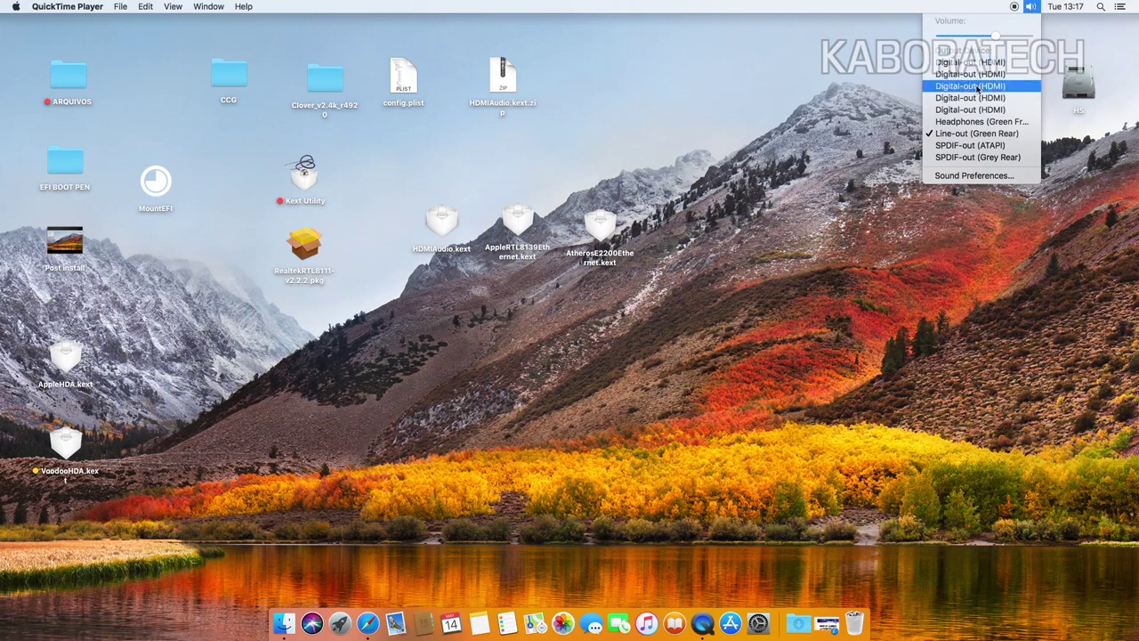
{"action": "left_click", "coordinate": [937, 291]}
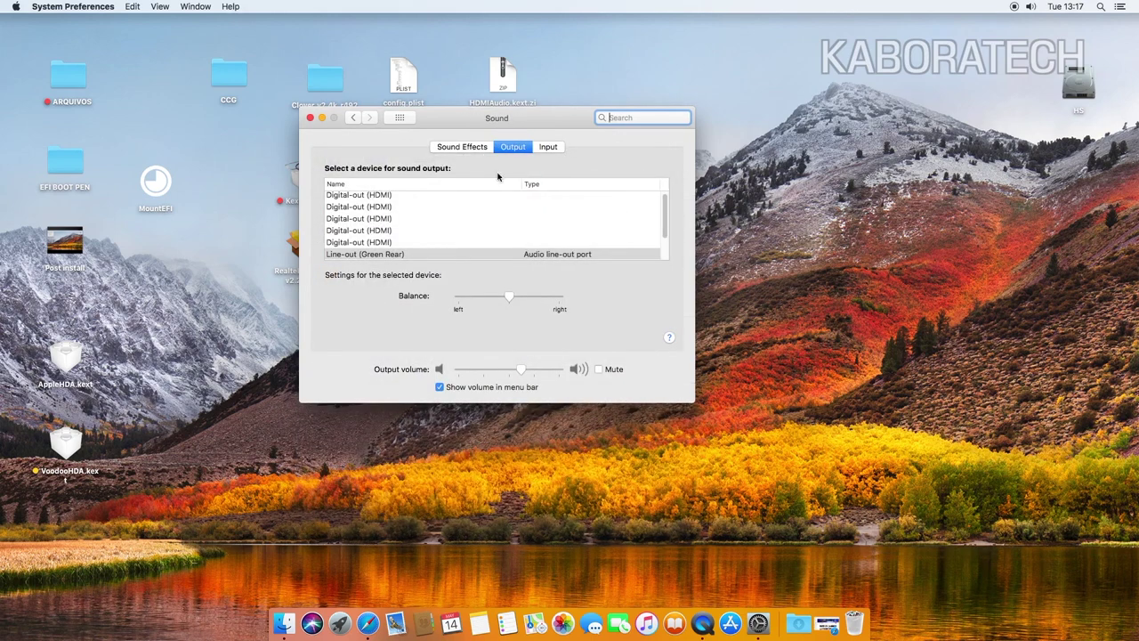
Step: Examine the output and input device lists in the Sound preferences
{"action": "scroll", "coordinate": [432, 229], "scroll_direction": "down", "scroll_amount": 3}
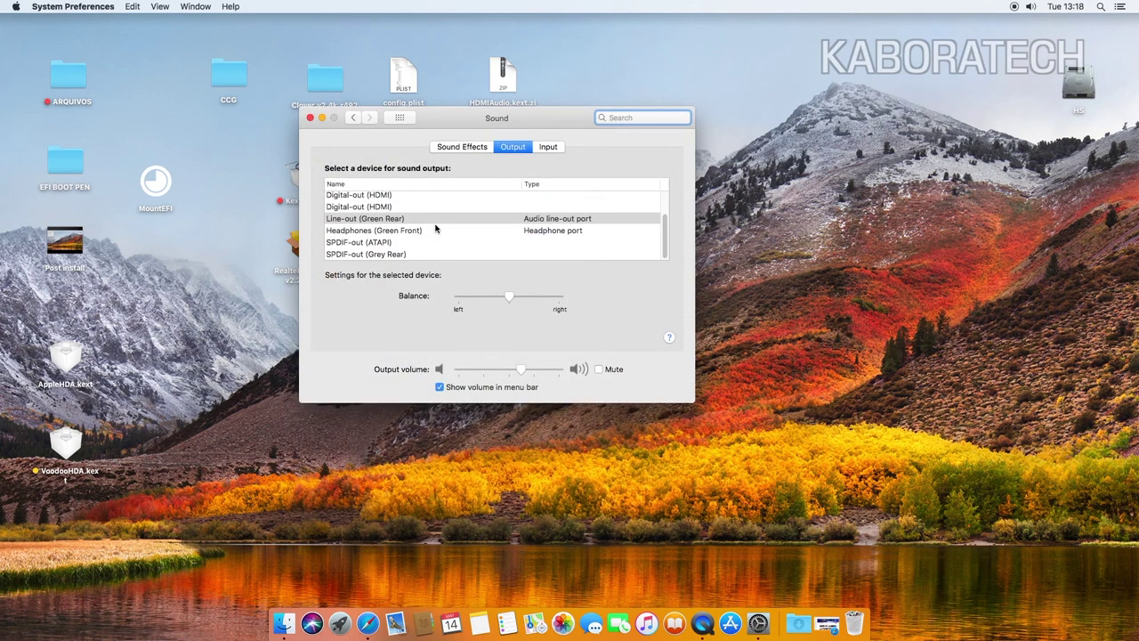
{"action": "scroll", "coordinate": [436, 228], "scroll_direction": "up", "scroll_amount": 3}
{"action": "left_click", "coordinate": [549, 146]}
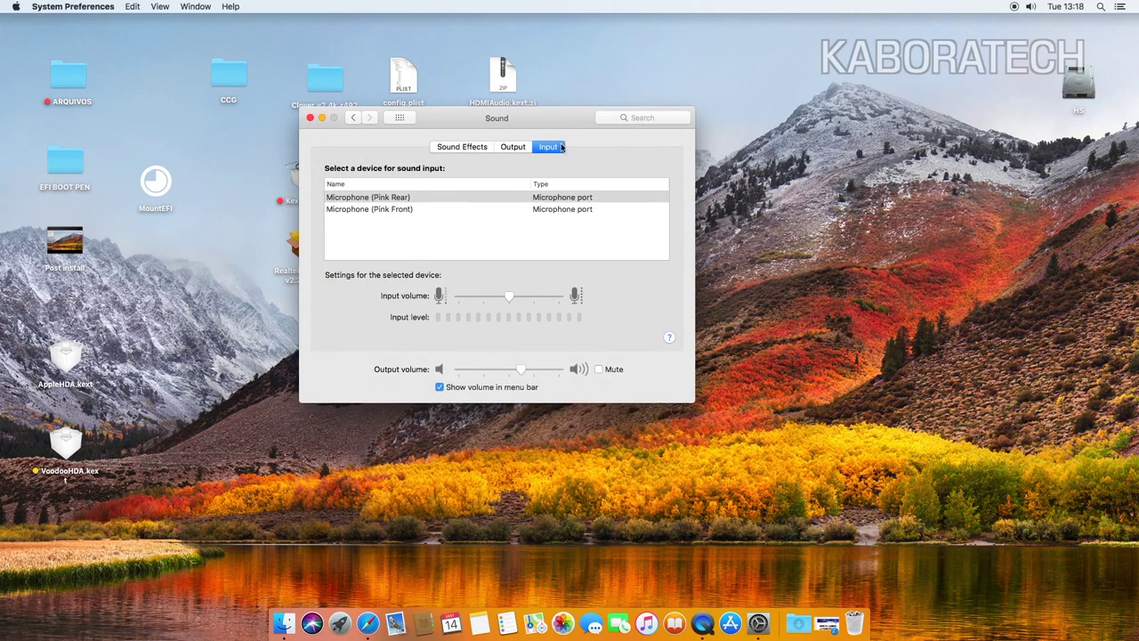
{"action": "left_click", "coordinate": [512, 147]}
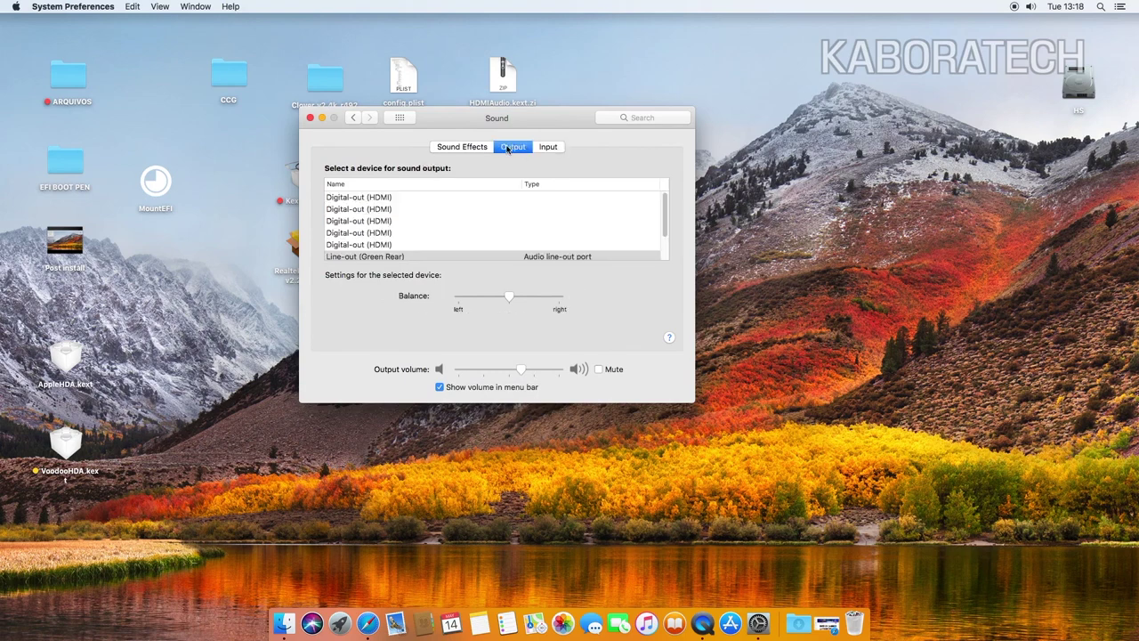
Step: Check the status of the Ethernet connection in the Network preferences and close System Preferences
{"action": "left_click", "coordinate": [399, 118]}
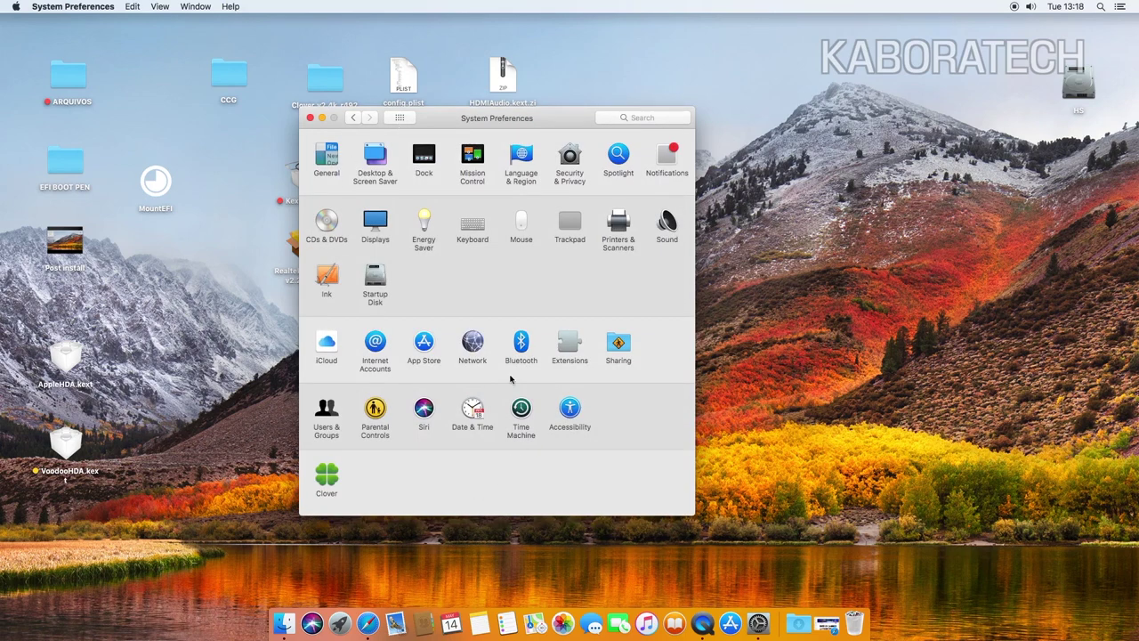
{"action": "left_click", "coordinate": [466, 343]}
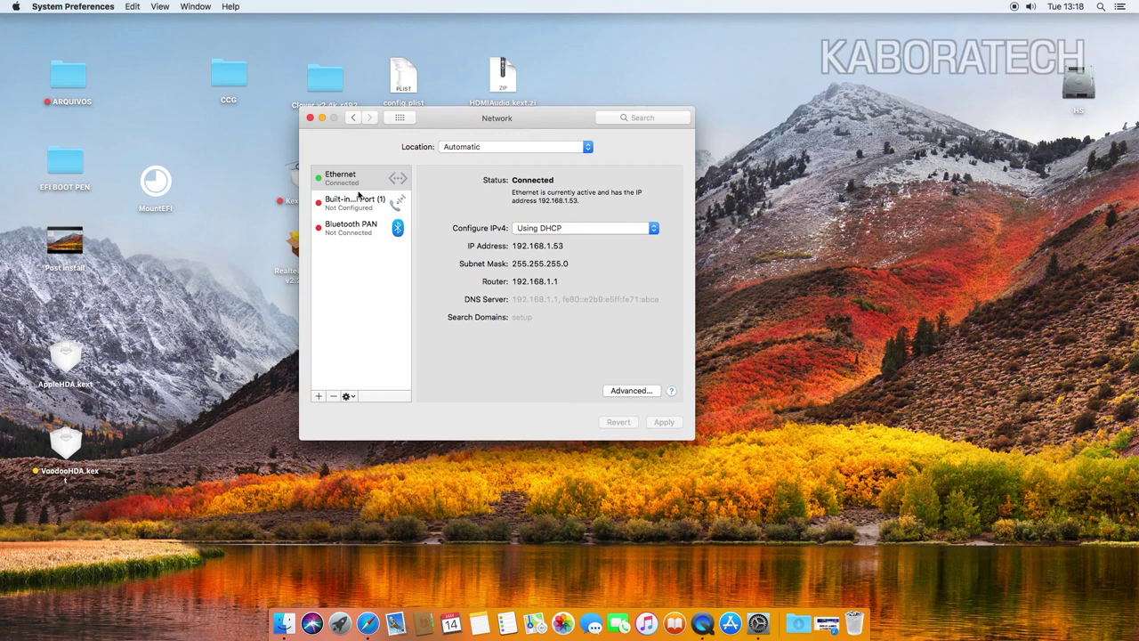
{"action": "left_click", "coordinate": [359, 197]}
{"action": "left_click", "coordinate": [362, 181]}
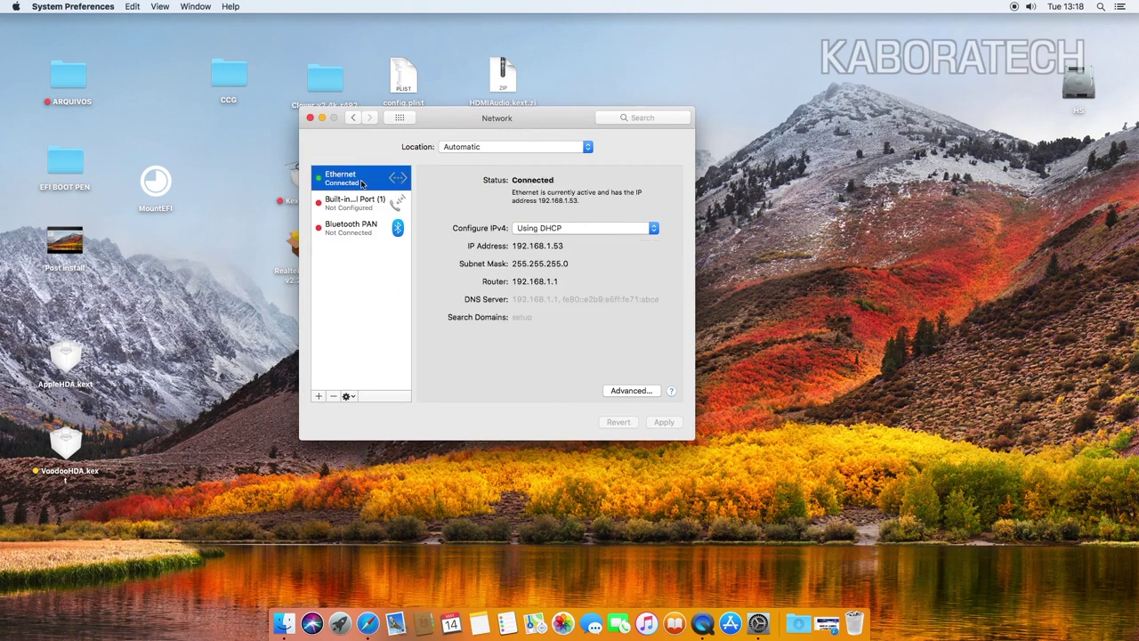
{"action": "left_click", "coordinate": [309, 119]}
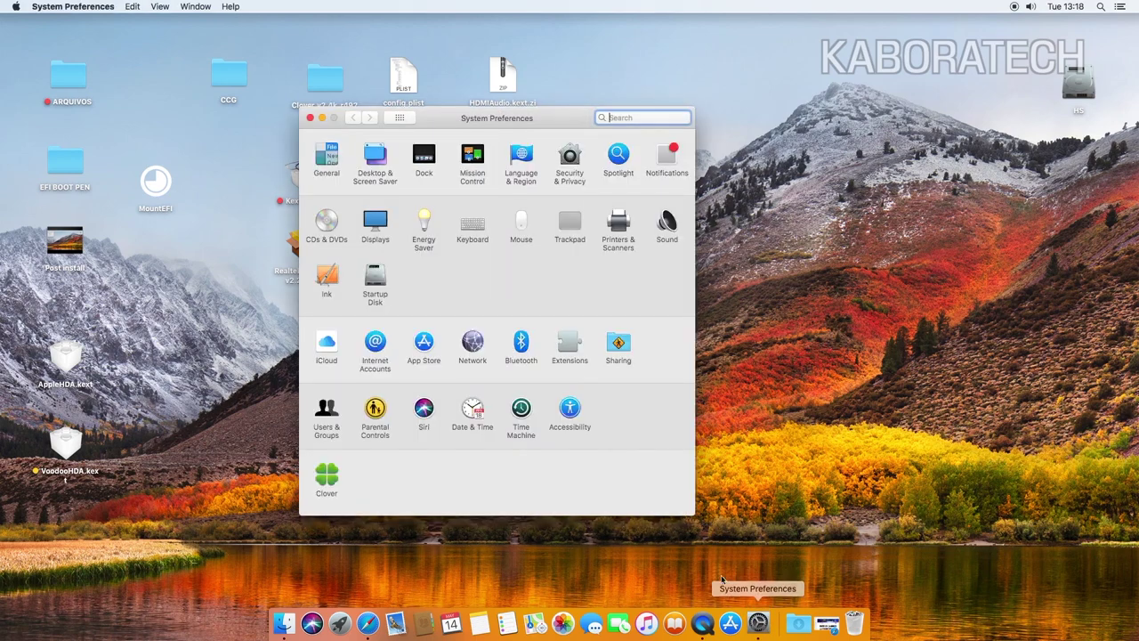
{"action": "left_click", "coordinate": [481, 347]}
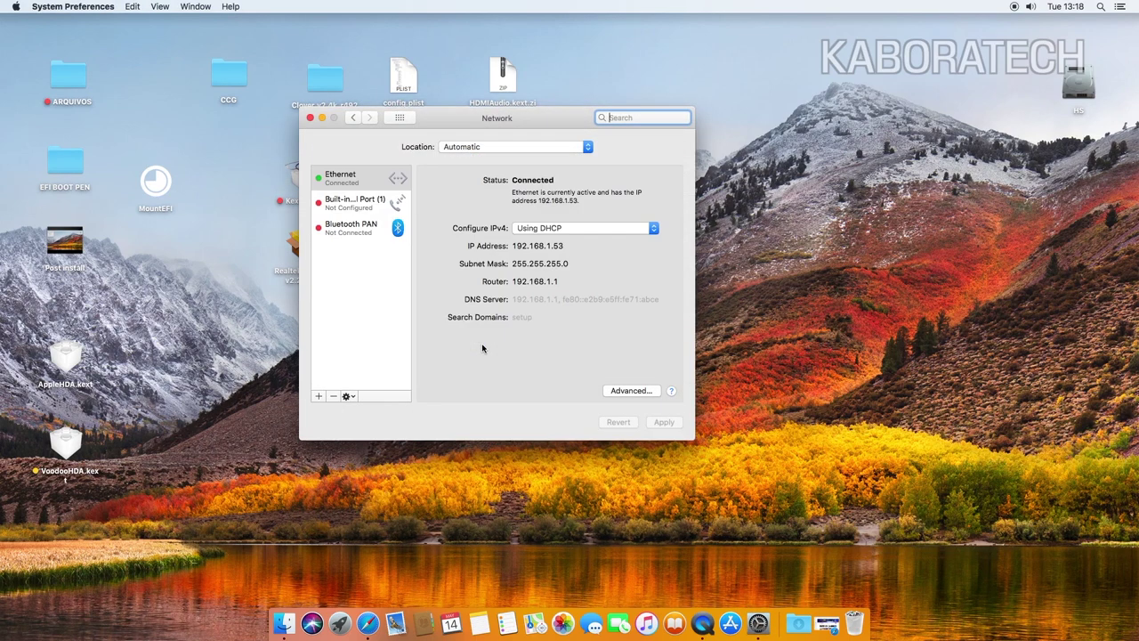
{"action": "left_click", "coordinate": [310, 118]}
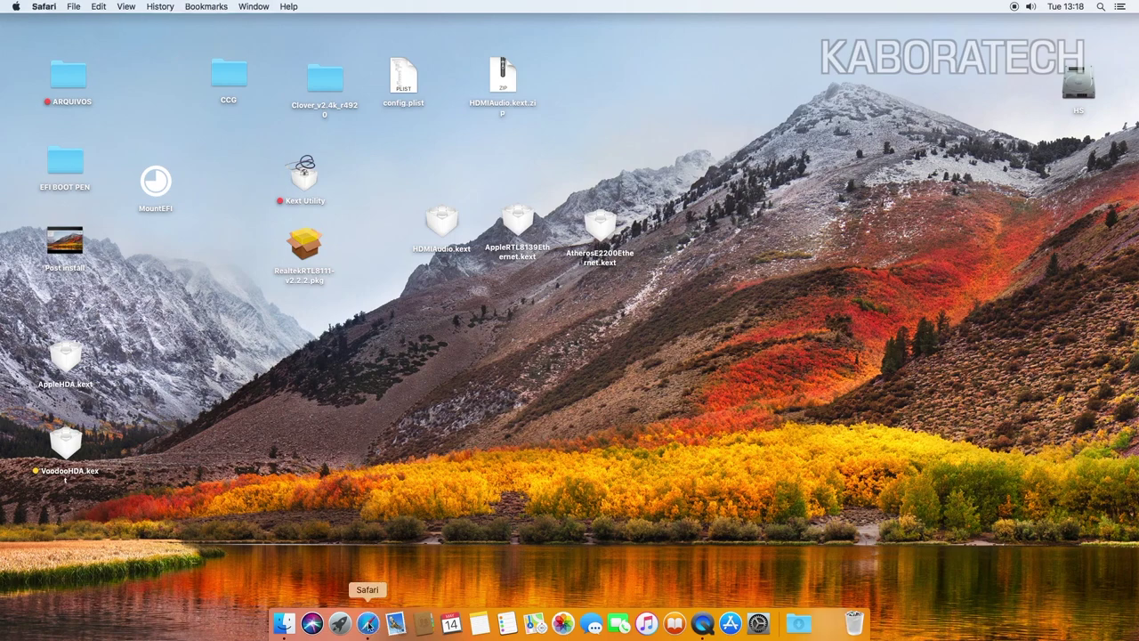
Step: Test the internet connection in Safari by playing the KABORATECHPT video "Como instalar High Sierra num PC" and going to its description
{"action": "scroll", "coordinate": [391, 396], "scroll_direction": "down", "scroll_amount": 1}
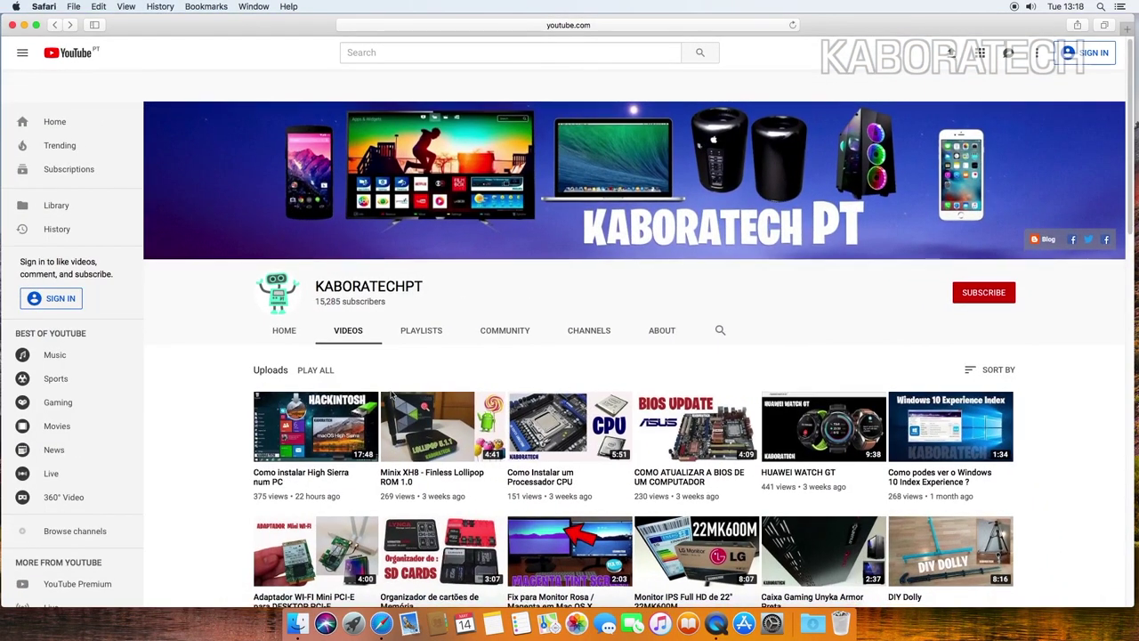
{"action": "left_click", "coordinate": [345, 430]}
{"action": "scroll", "coordinate": [484, 375], "scroll_direction": "down", "scroll_amount": 3}
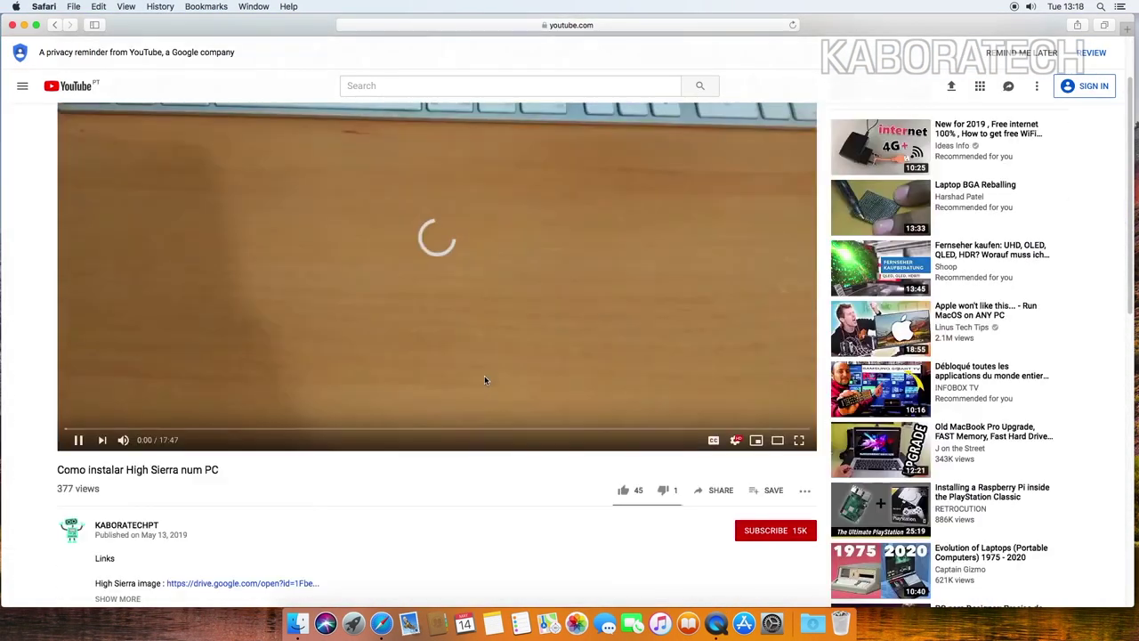
Step: Skip ahead through the playing YouTube video at several points, return to the KABORATECHPT channel page and minimise Safari
{"action": "scroll", "coordinate": [545, 421], "scroll_direction": "up", "scroll_amount": 4}
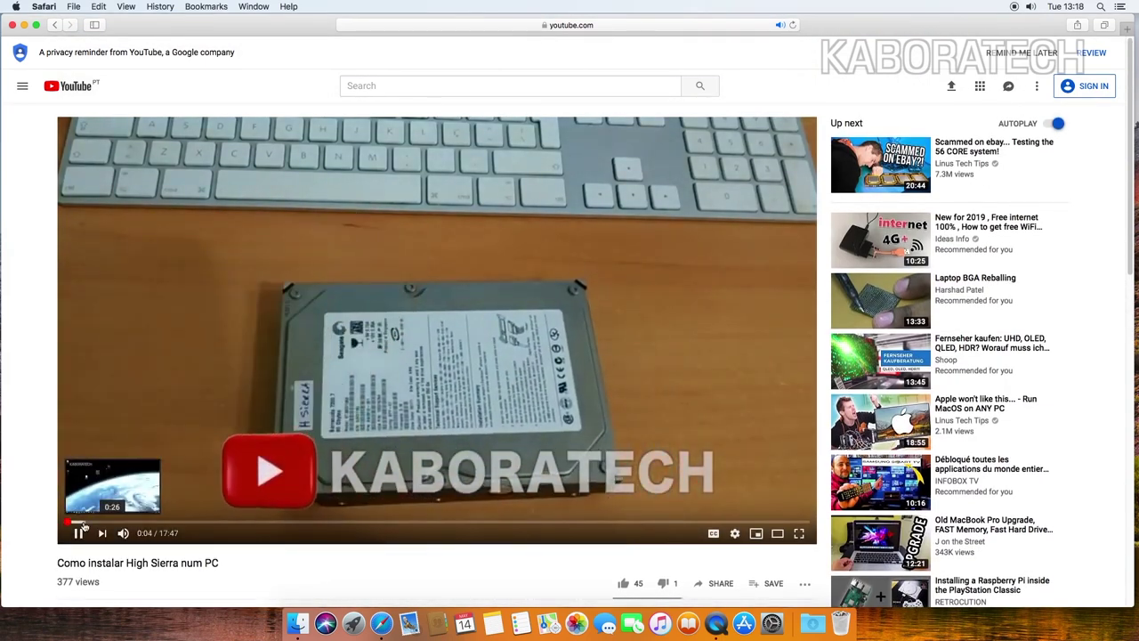
{"action": "left_click", "coordinate": [78, 524]}
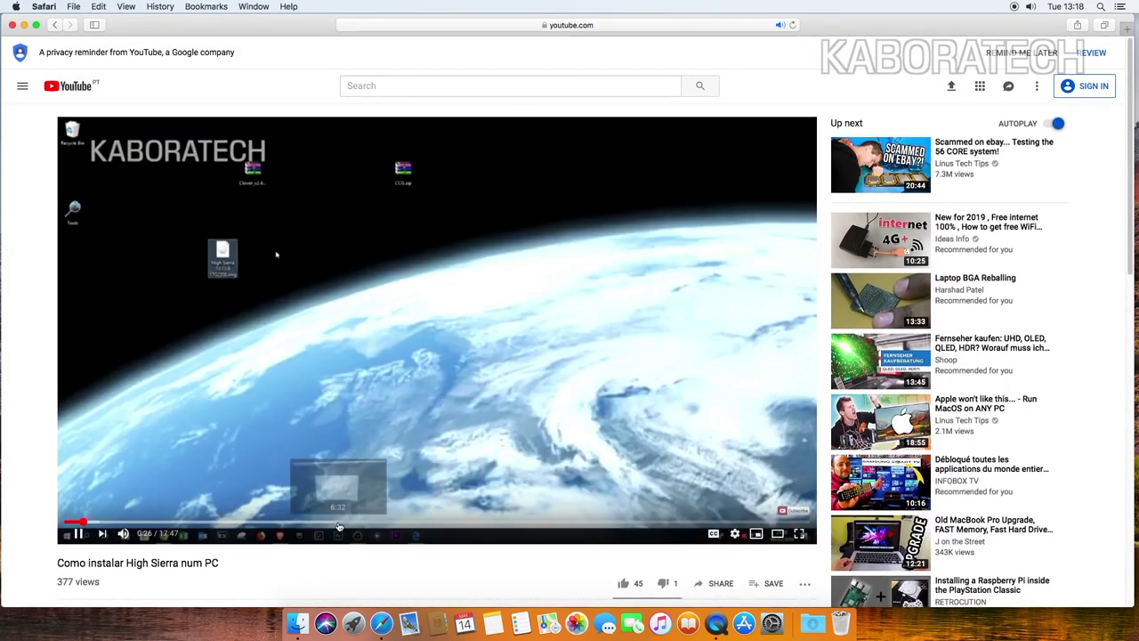
{"action": "left_click", "coordinate": [377, 523]}
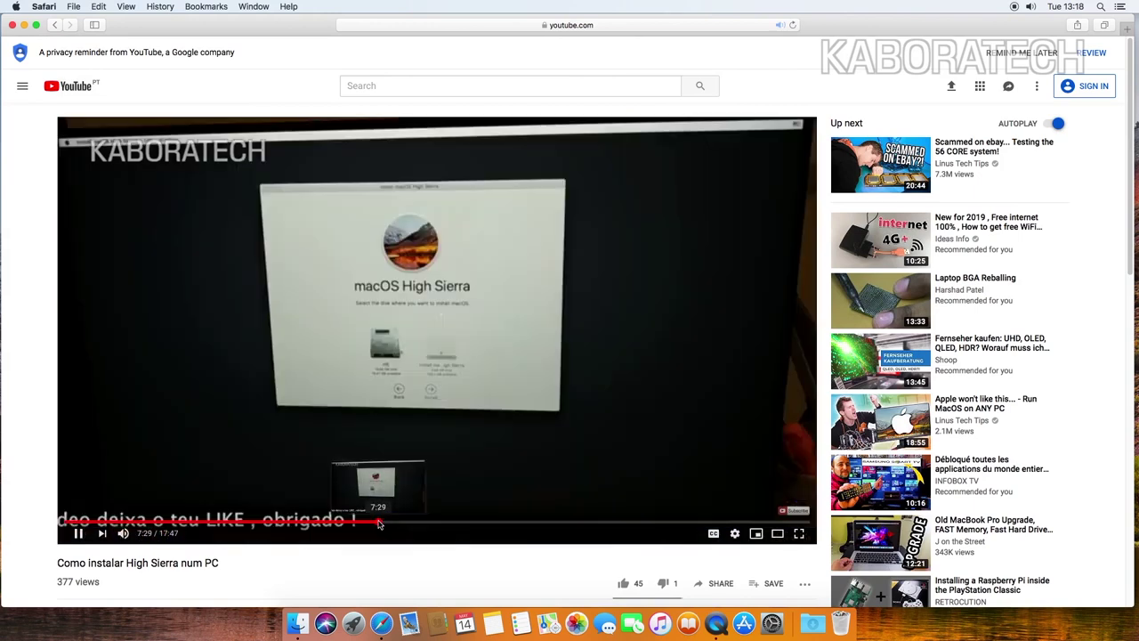
{"action": "left_click", "coordinate": [637, 524]}
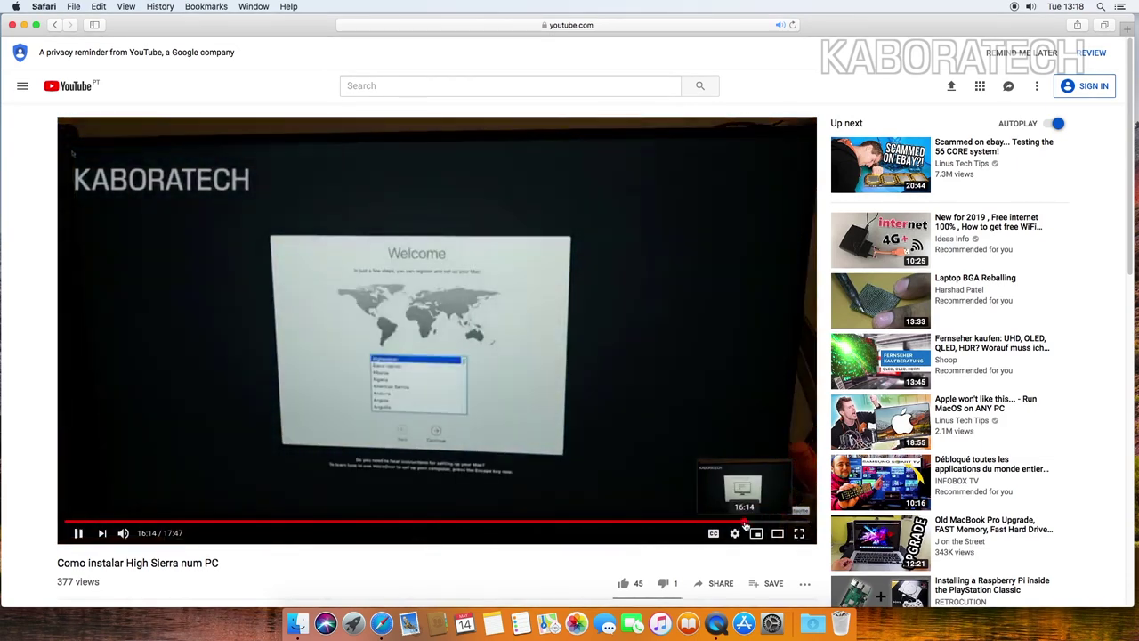
{"action": "left_click", "coordinate": [745, 525]}
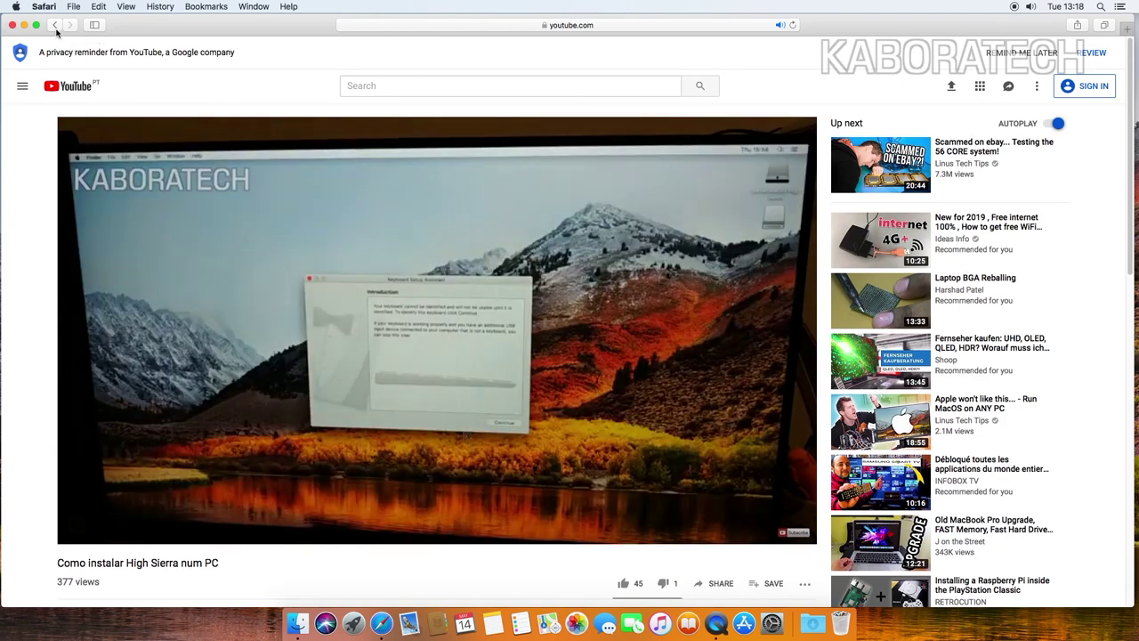
{"action": "left_click", "coordinate": [55, 27]}
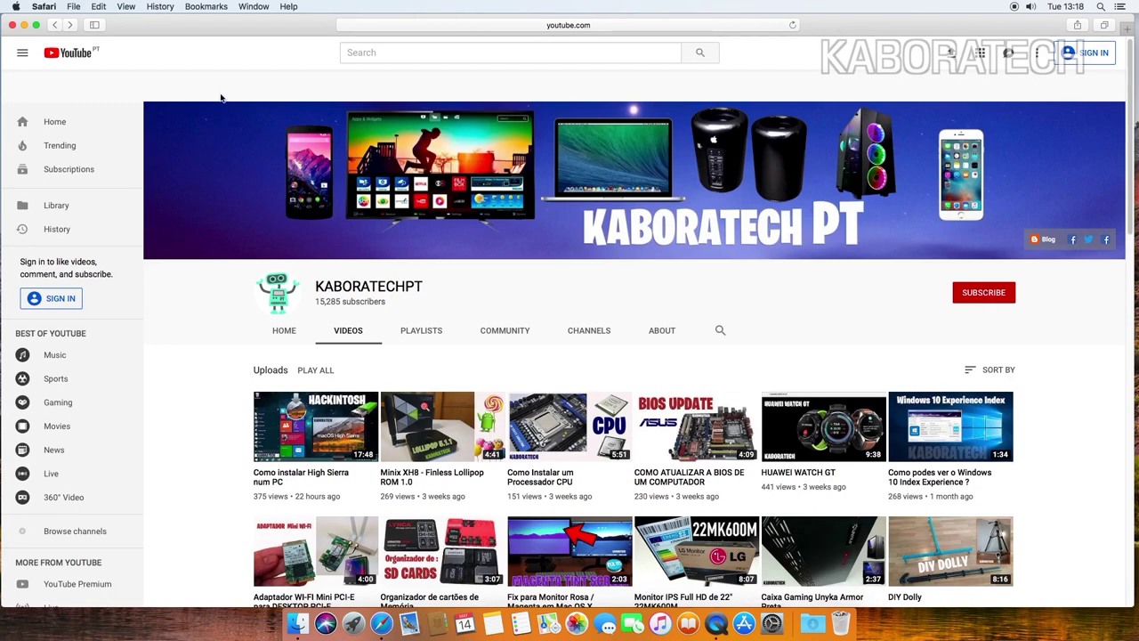
{"action": "left_click", "coordinate": [25, 25]}
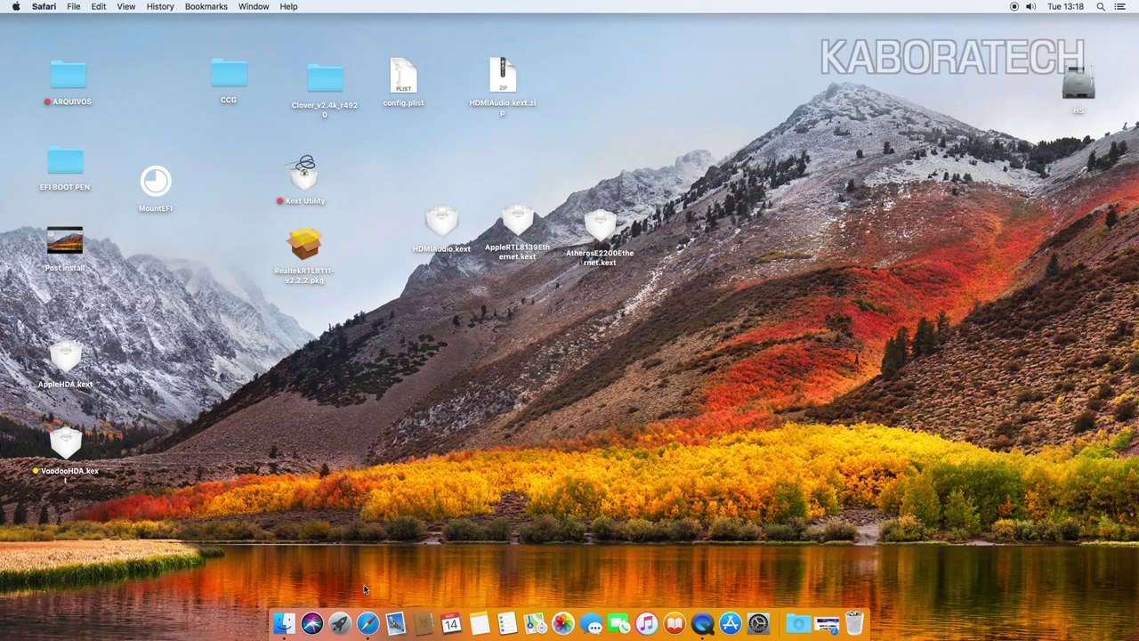
Step: Create a UTILS folder on the desktop and move the HDMIAudio, AppleRTL8139Ethernet and AtherosE2200Ethernet kexts and the RealtekRTL8111 package into it
{"action": "right_click", "coordinate": [392, 389]}
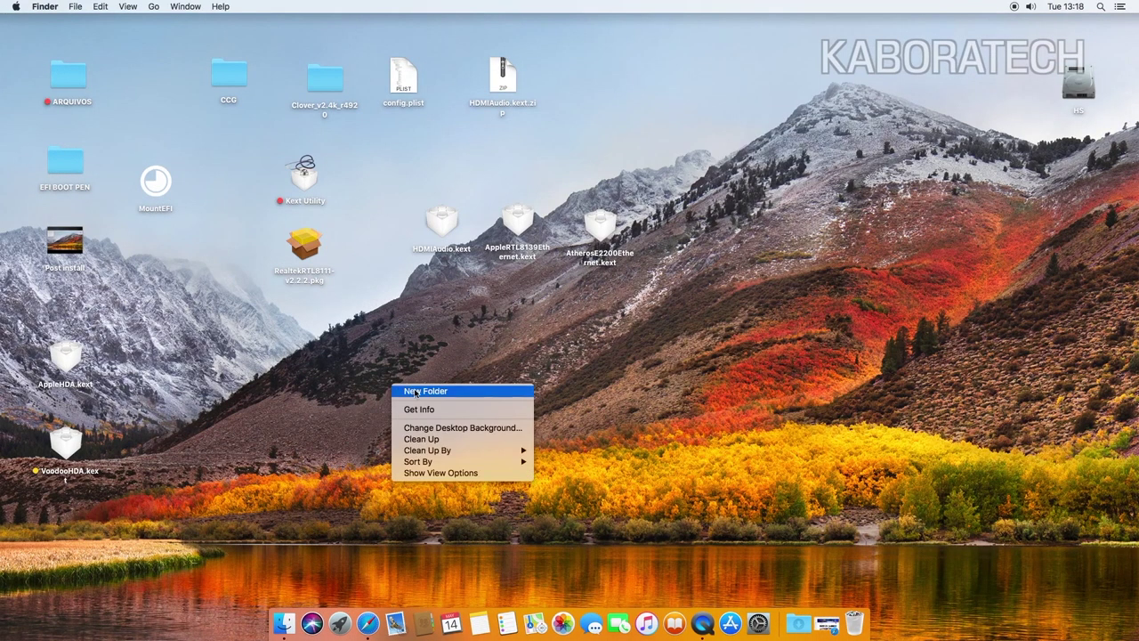
{"action": "left_click", "coordinate": [415, 391]}
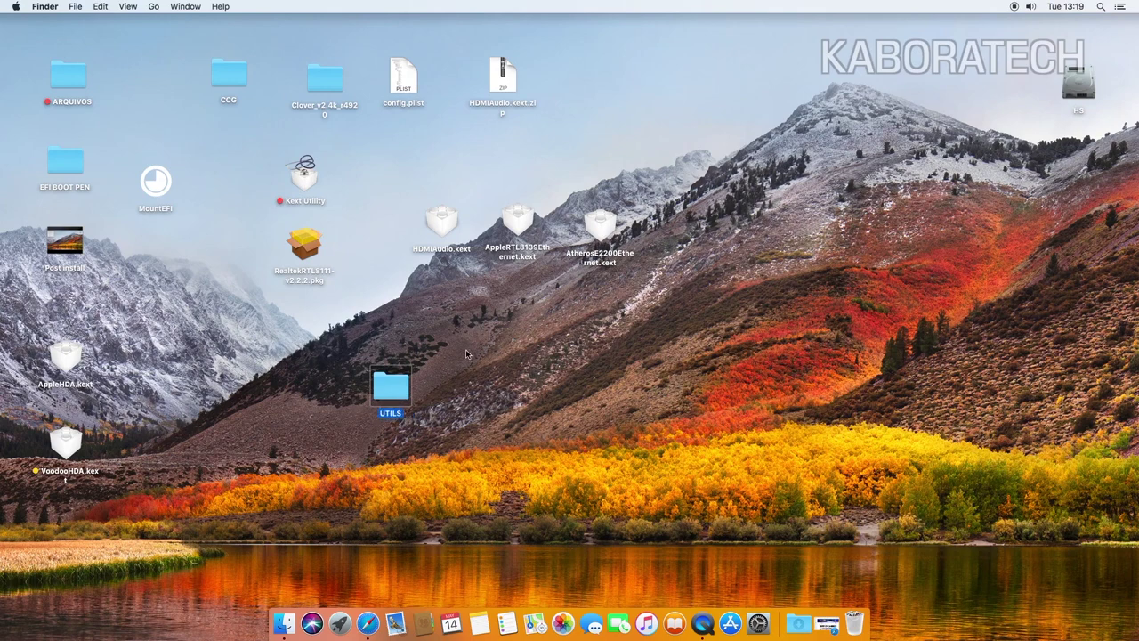
{"action": "left_click_drag", "start_coordinate": [703, 197], "coordinate": [392, 300]}
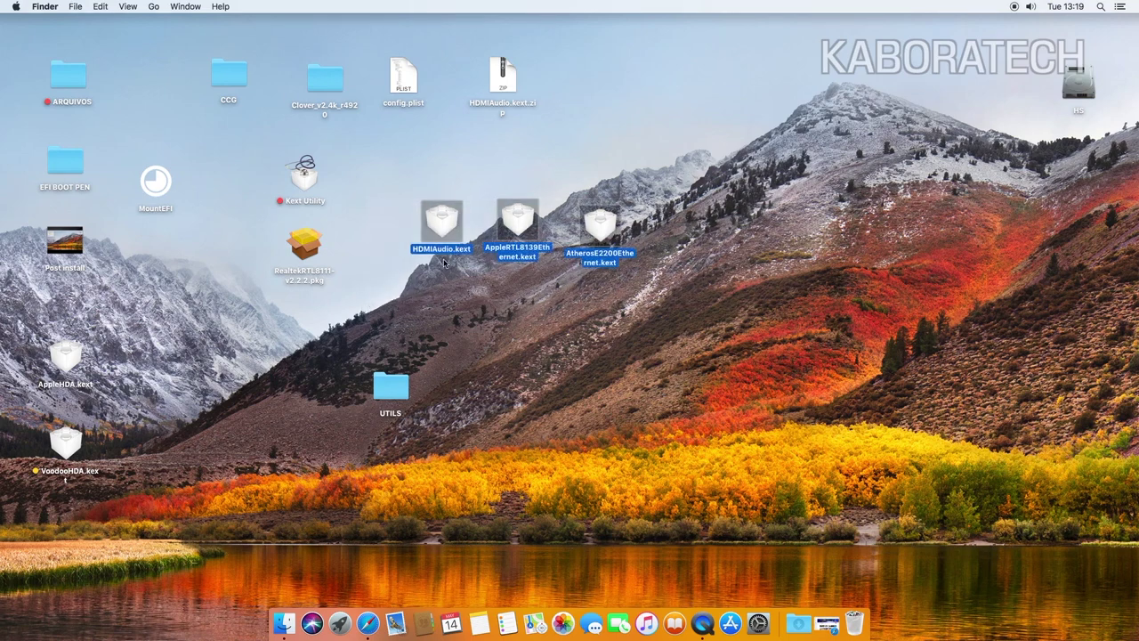
{"action": "left_click_drag", "start_coordinate": [443, 232], "coordinate": [392, 390]}
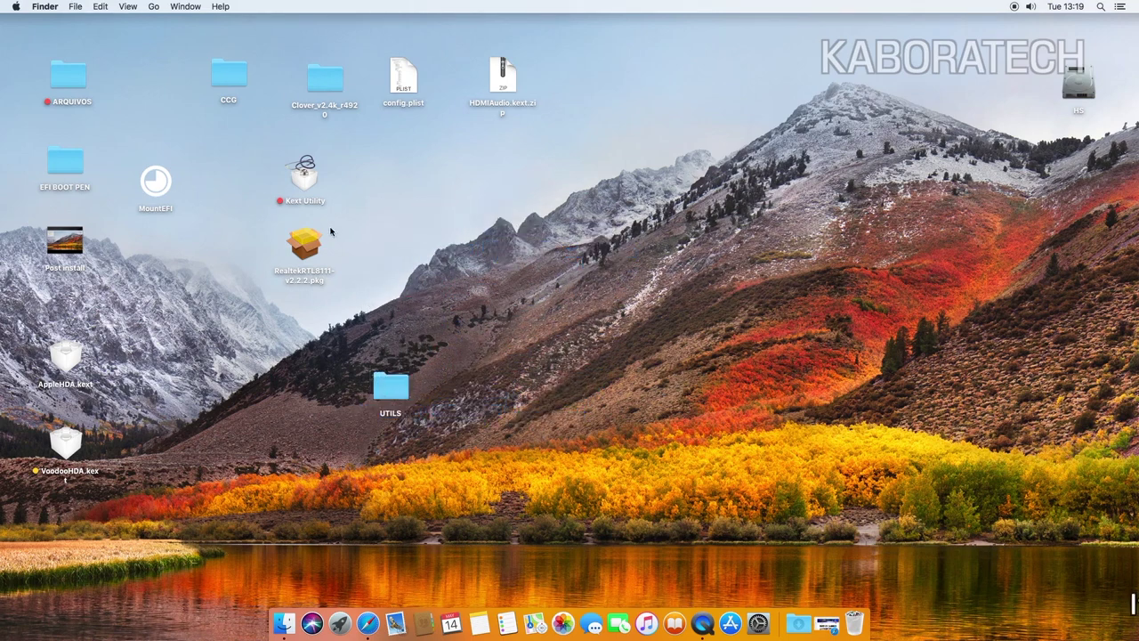
{"action": "left_click", "coordinate": [312, 254]}
{"action": "left_click_drag", "start_coordinate": [311, 253], "coordinate": [392, 390]}
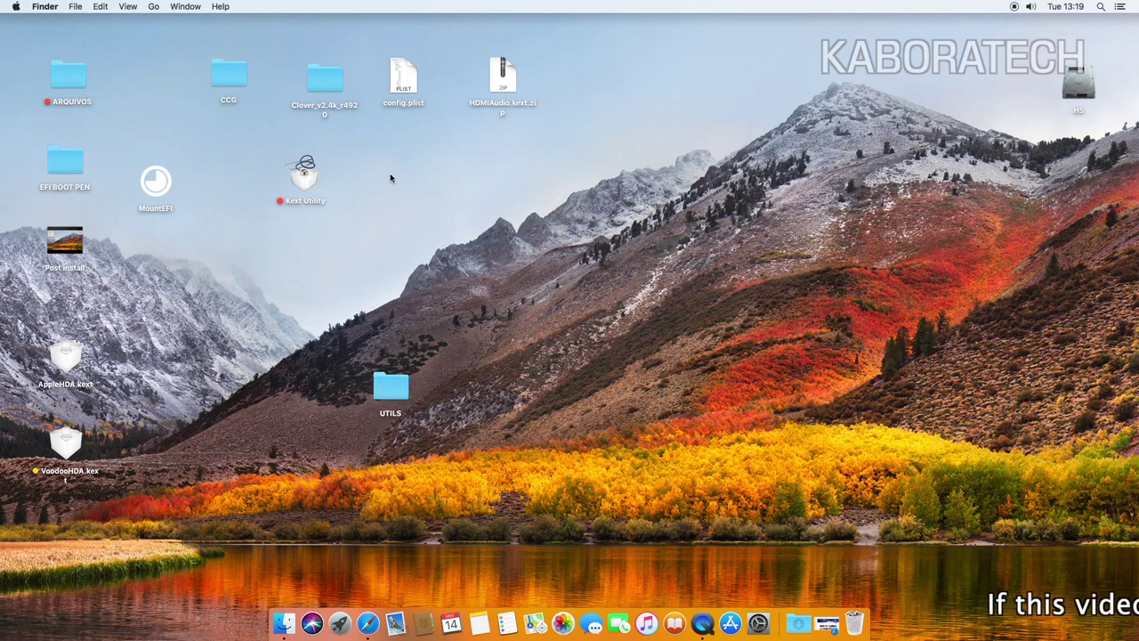
Step: Tidy the desktop by storing the remaining tools in UTILS and trashing config.plist, and set AppleHDA.kext apart near the top
{"action": "left_click_drag", "start_coordinate": [389, 176], "coordinate": [392, 390]}
{"action": "left_click_drag", "start_coordinate": [215, 141], "coordinate": [391, 388]}
{"action": "left_click_drag", "start_coordinate": [403, 78], "coordinate": [854, 621]}
{"action": "left_click_drag", "start_coordinate": [503, 79], "coordinate": [174, 89]}
{"action": "left_click_drag", "start_coordinate": [65, 358], "coordinate": [504, 107]}
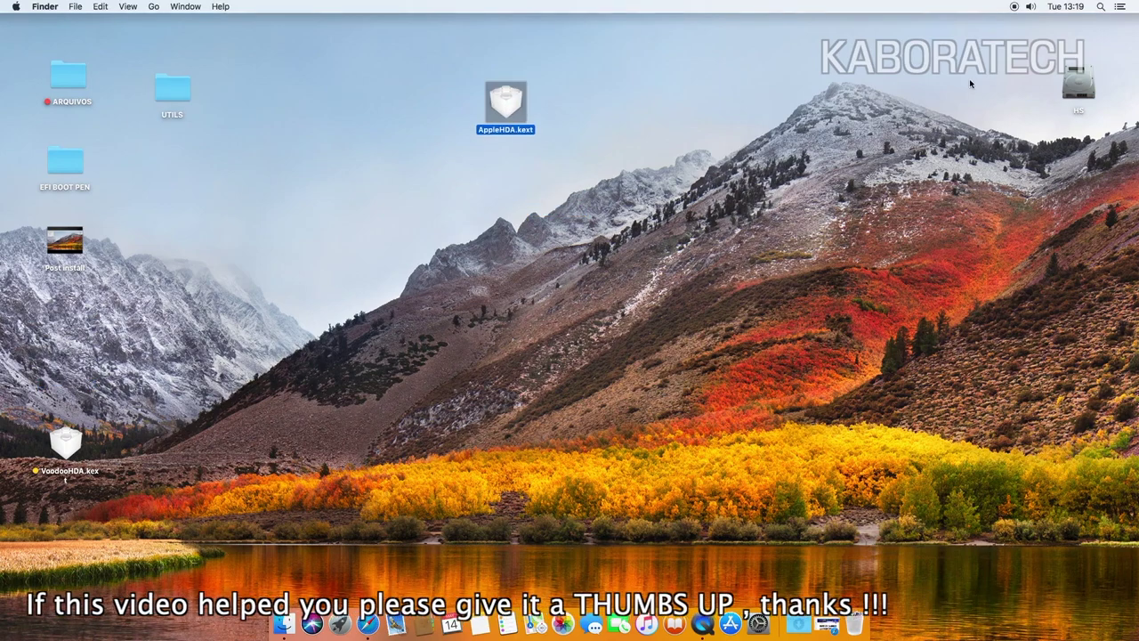
Step: Open the System/Library/Extensions folder on the HS drive and move and enlarge its window to show more kexts
{"action": "left_click", "coordinate": [1088, 82]}
{"action": "double_click", "coordinate": [1088, 82]}
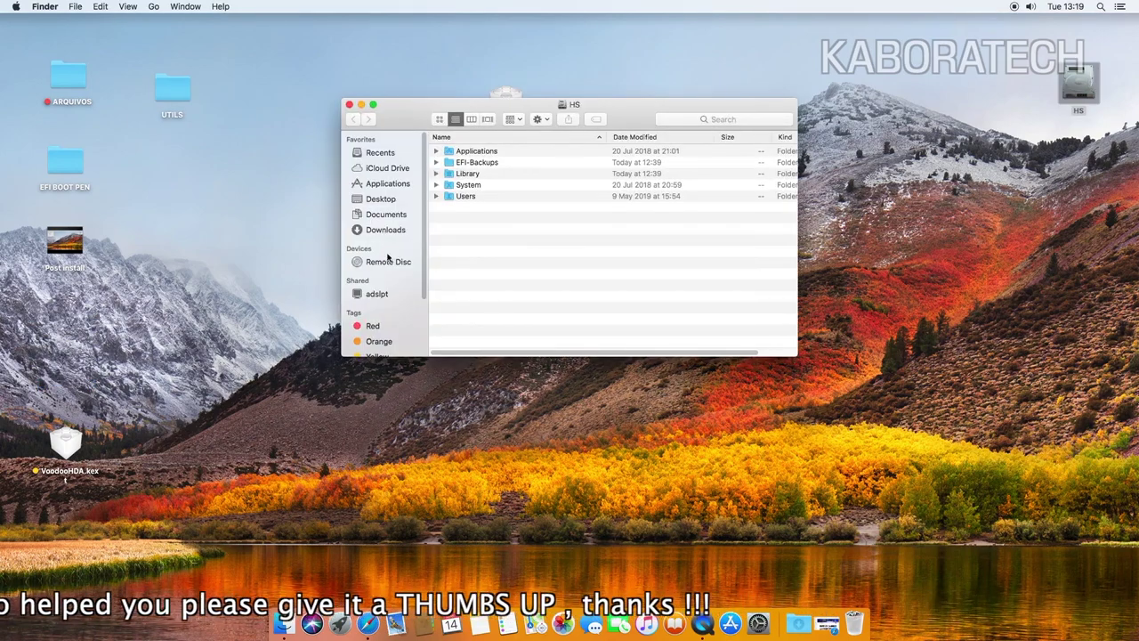
{"action": "double_click", "coordinate": [482, 187]}
{"action": "double_click", "coordinate": [473, 153]}
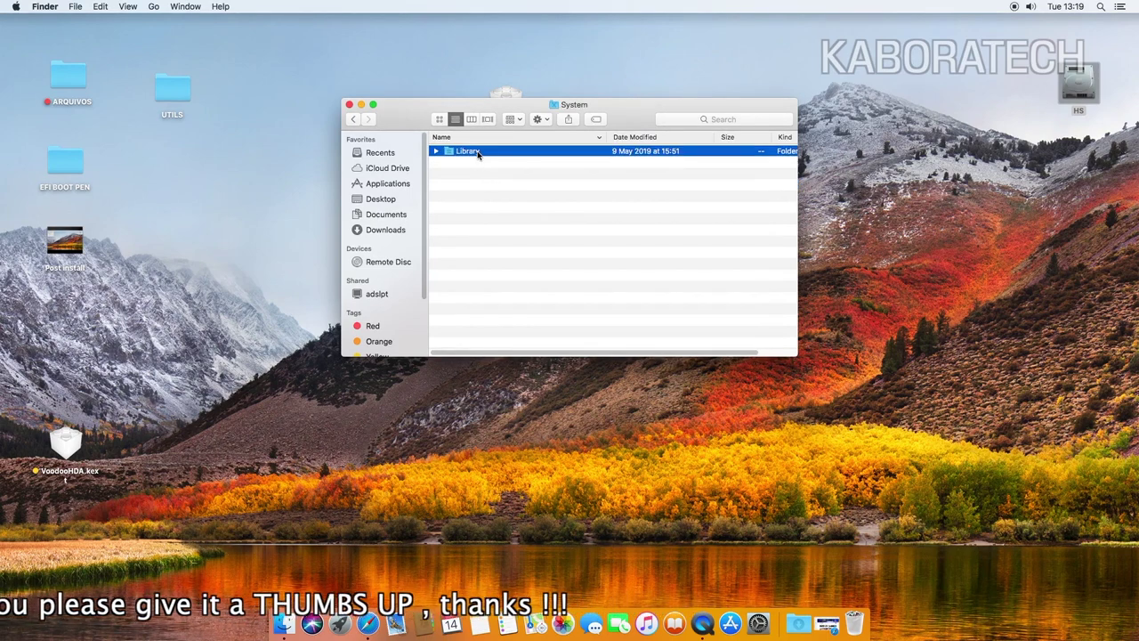
{"action": "scroll", "coordinate": [525, 250], "scroll_direction": "down", "scroll_amount": 10}
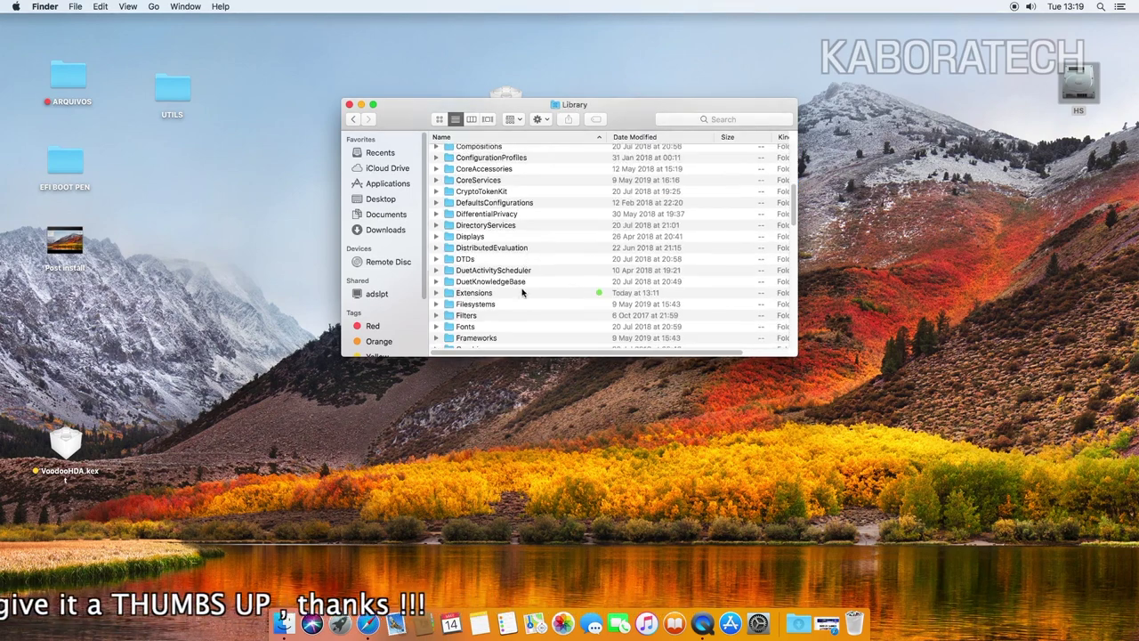
{"action": "left_click", "coordinate": [514, 294]}
{"action": "double_click", "coordinate": [511, 297]}
{"action": "left_click_drag", "start_coordinate": [389, 106], "coordinate": [623, 80]}
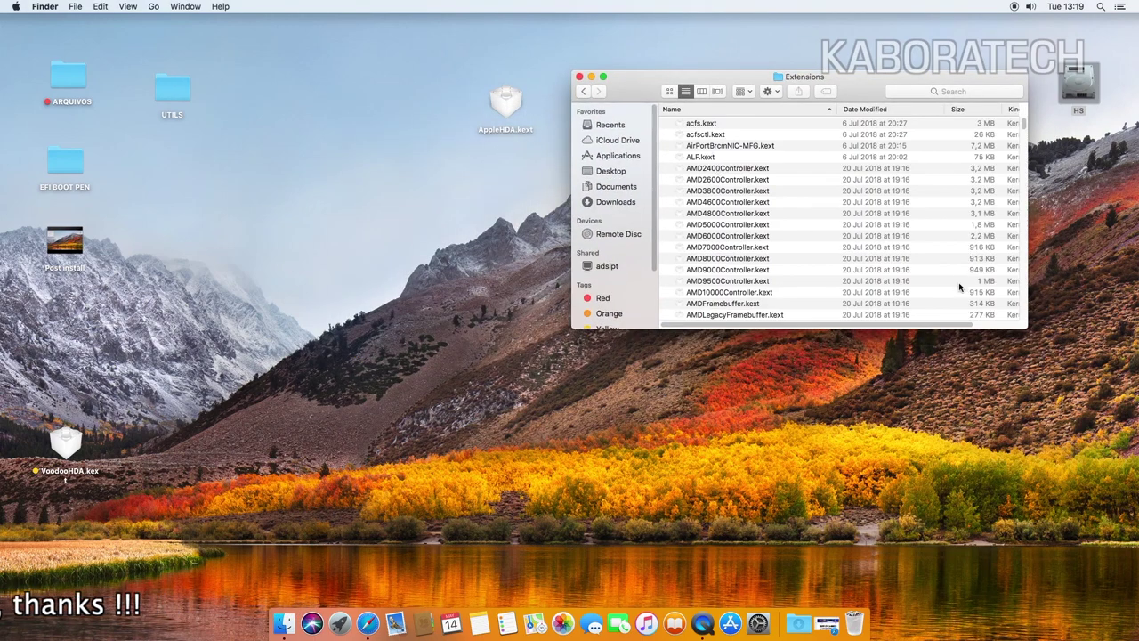
{"action": "left_click_drag", "start_coordinate": [1028, 330], "coordinate": [1021, 473]}
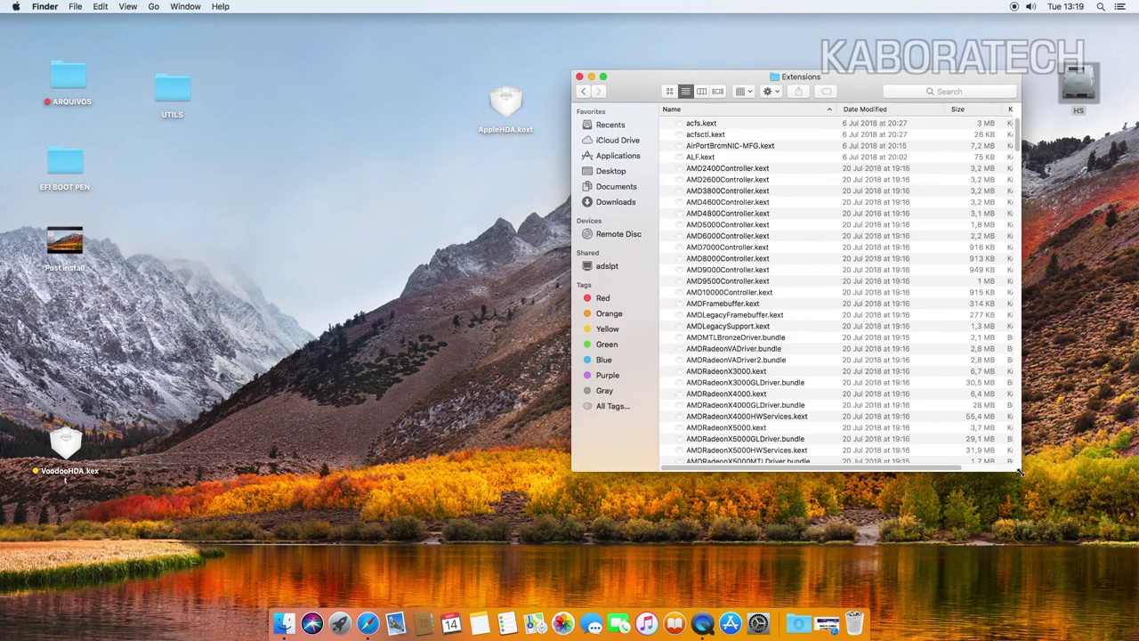
Step: Find VoodooHDA.kext in the Extensions folder with the files sorted by name
{"action": "left_click", "coordinate": [802, 110]}
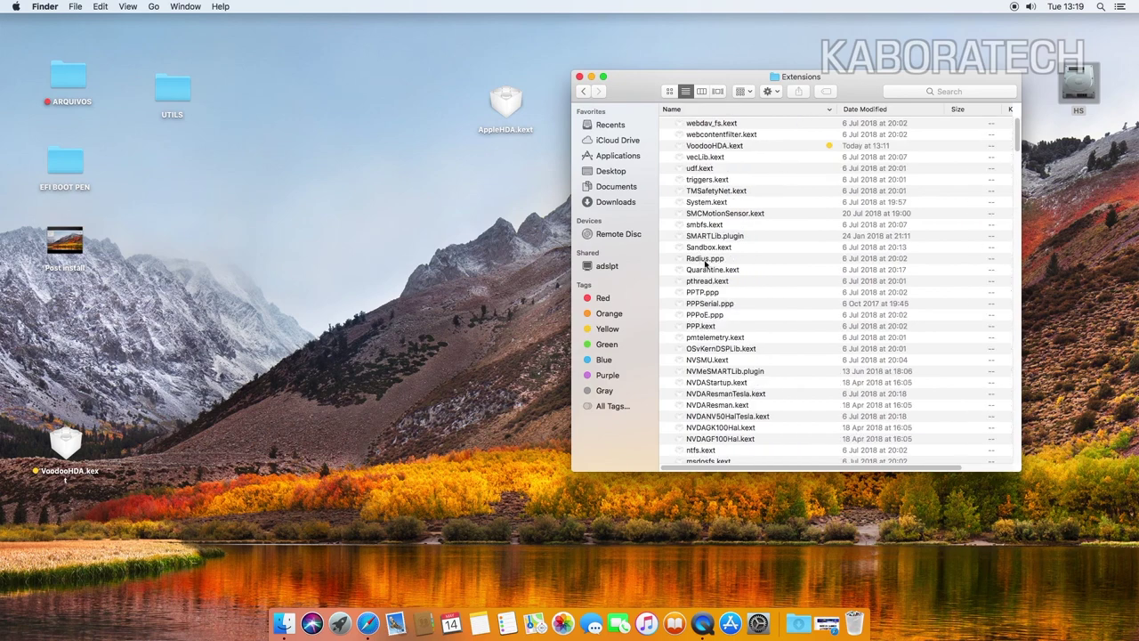
{"action": "left_click", "coordinate": [712, 111]}
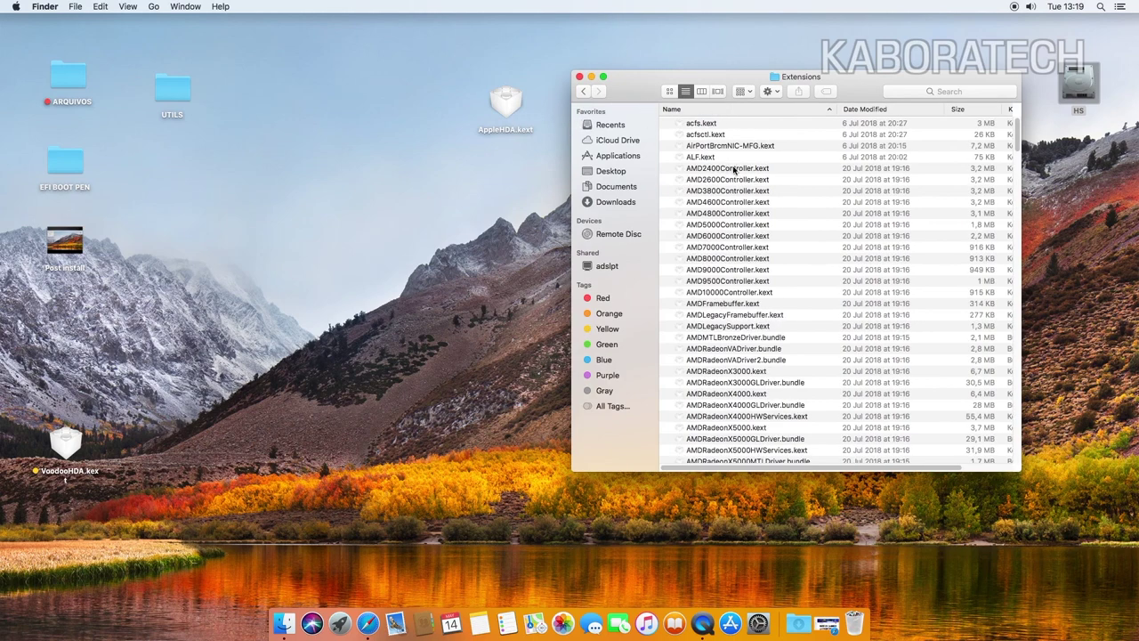
{"action": "left_click_drag", "start_coordinate": [1020, 132], "coordinate": [1001, 457]}
{"action": "left_click", "coordinate": [731, 435]}
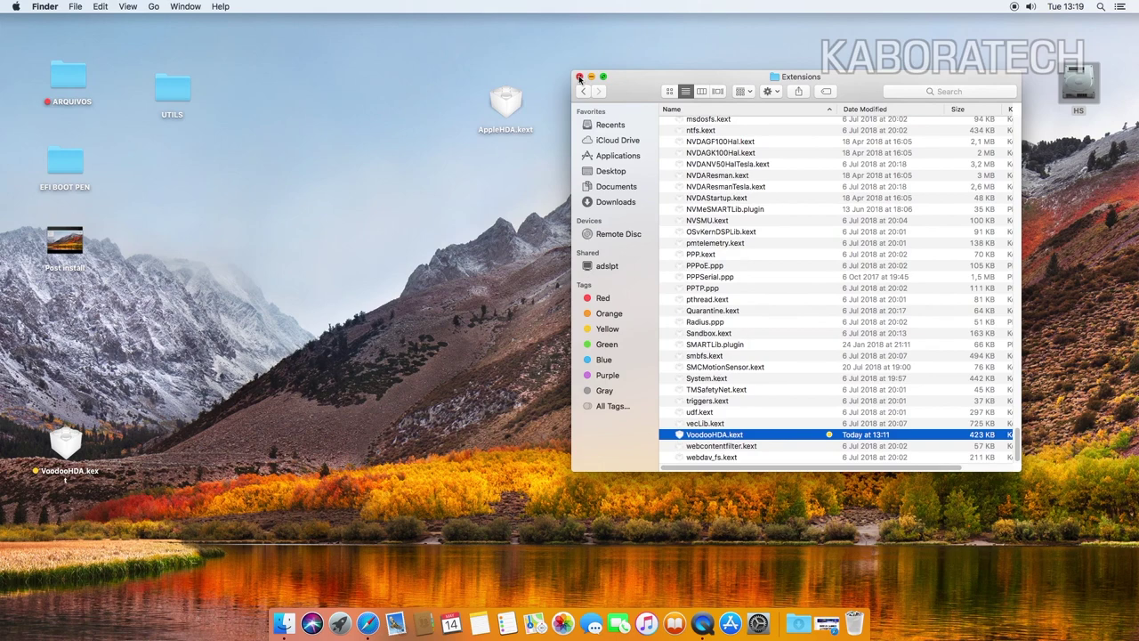
Step: Sort the Extensions folder by date modified, check the newly installed audio and Ethernet kexts, and close the window
{"action": "left_click", "coordinate": [896, 110]}
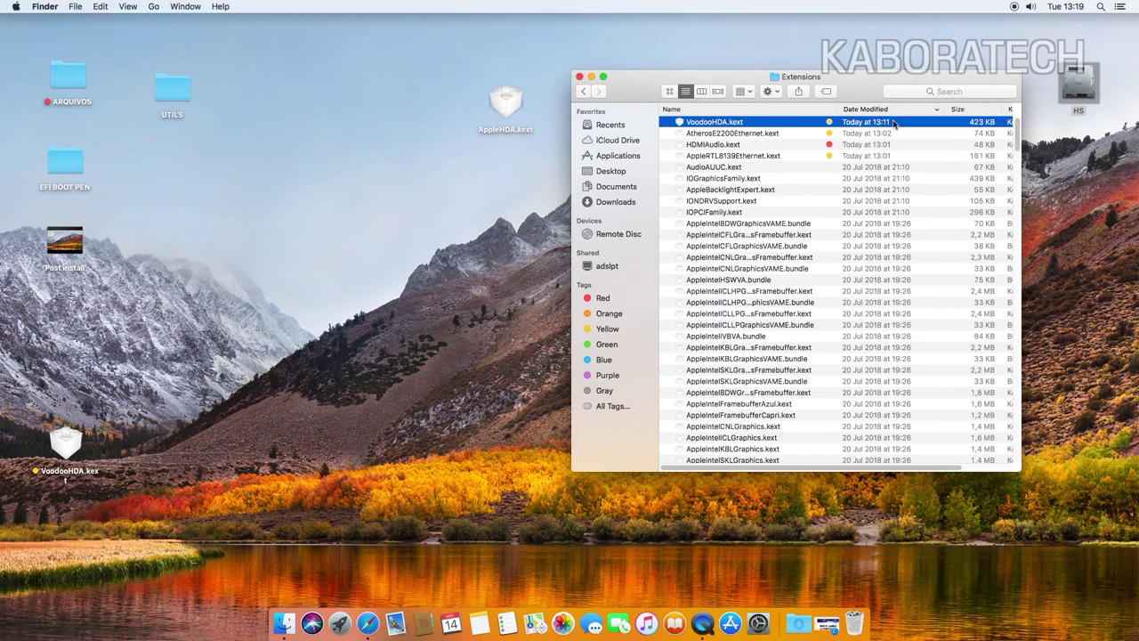
{"action": "left_click", "coordinate": [731, 159]}
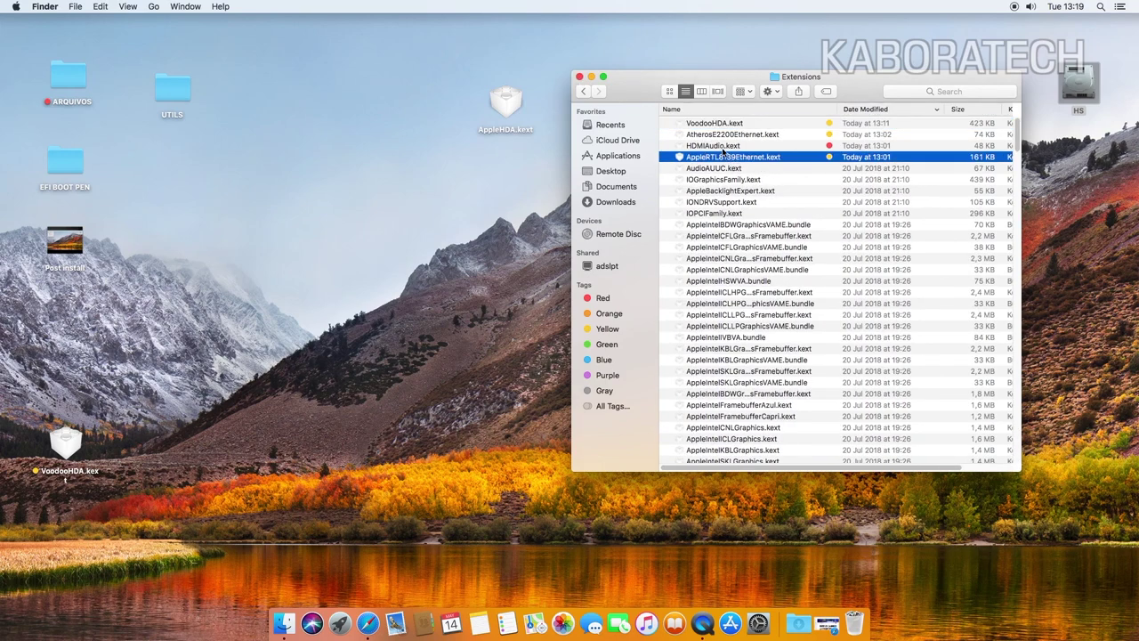
{"action": "left_click", "coordinate": [725, 135]}
{"action": "left_click", "coordinate": [725, 123]}
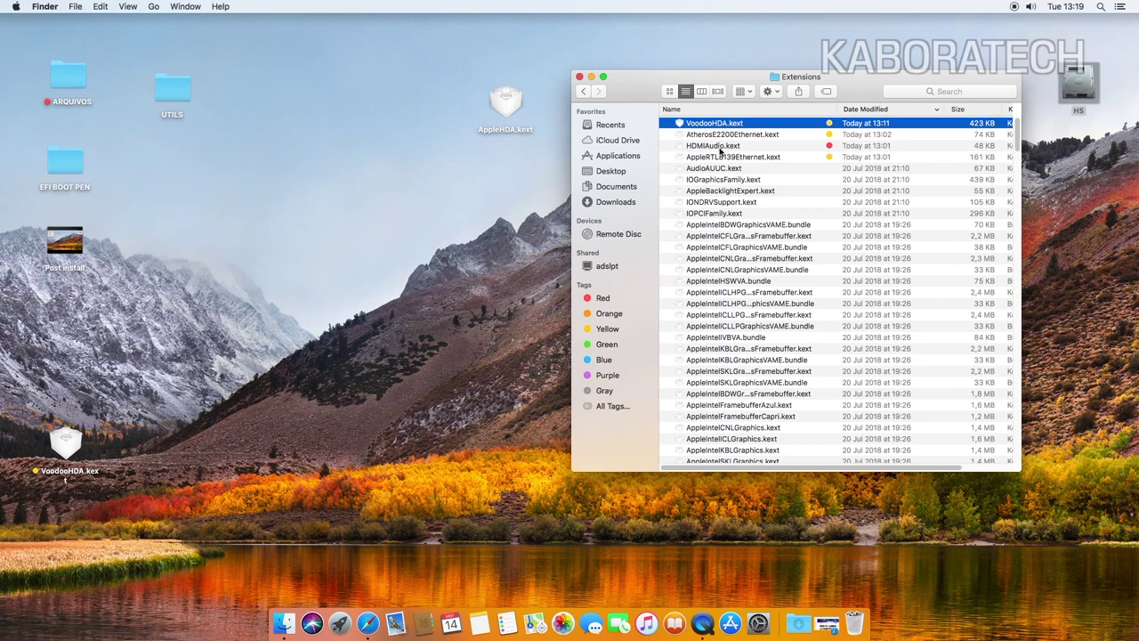
{"action": "left_click", "coordinate": [712, 146]}
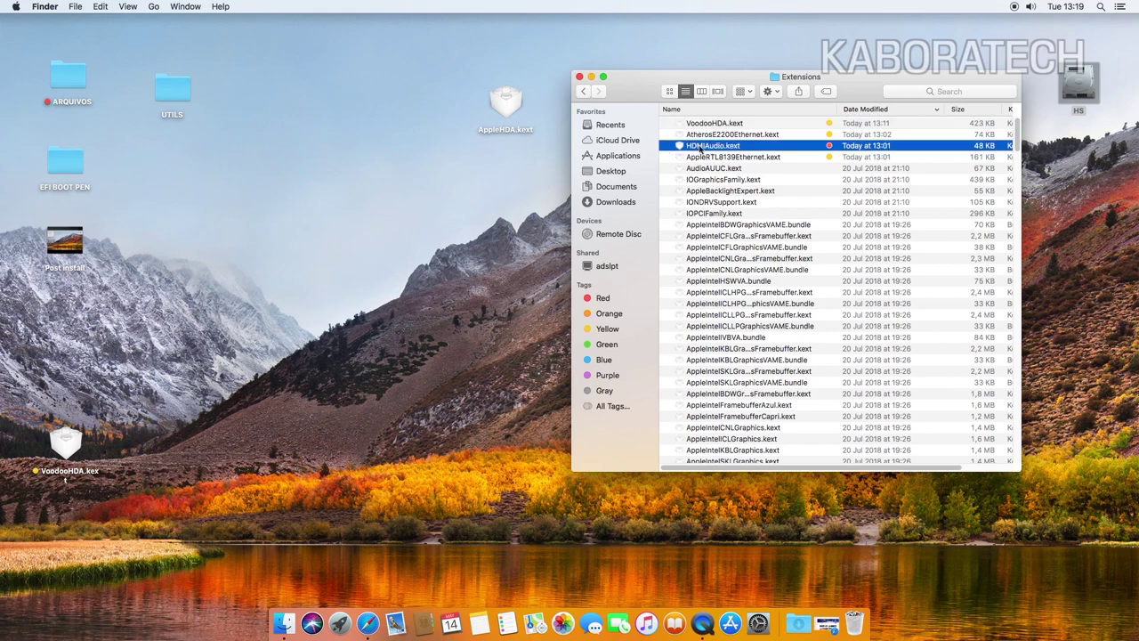
{"action": "left_click", "coordinate": [580, 77]}
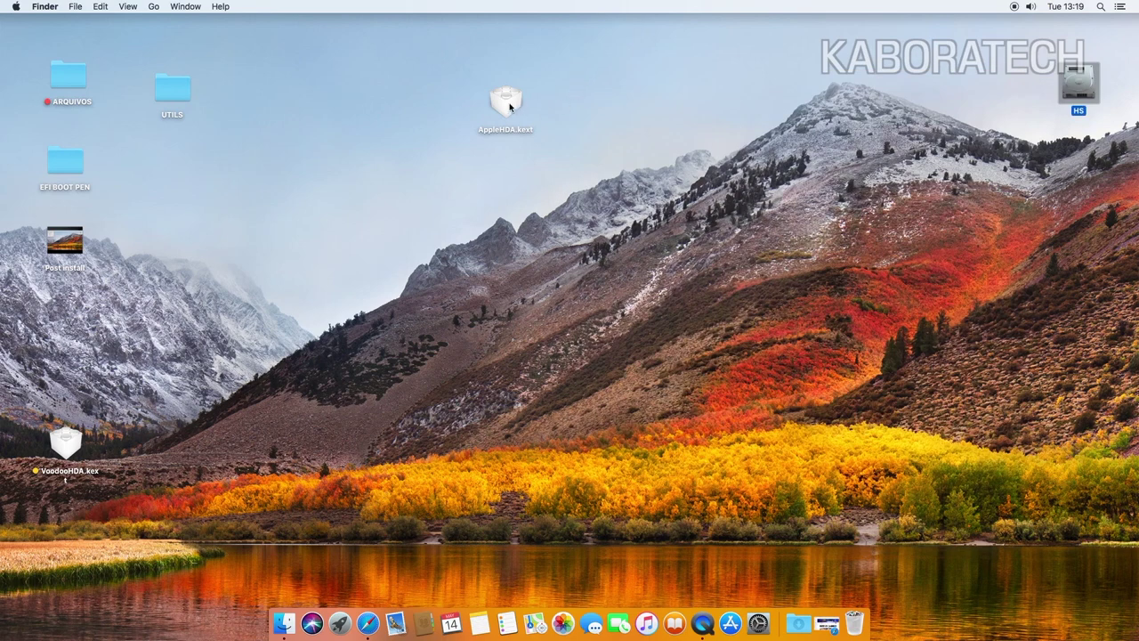
Step: Trash AppleHDA.kext and clear VoodooHDA.kext off the desktop, with the UTILS folder placed below Post install
{"action": "left_click_drag", "start_coordinate": [509, 106], "coordinate": [869, 608]}
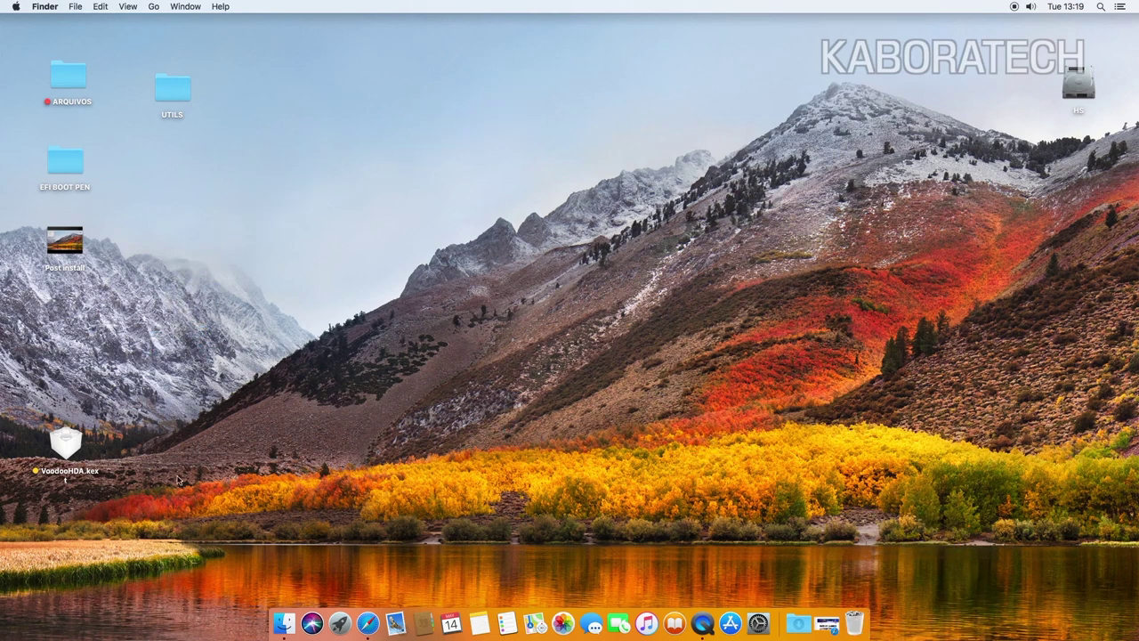
{"action": "left_click_drag", "start_coordinate": [65, 442], "coordinate": [65, 314]}
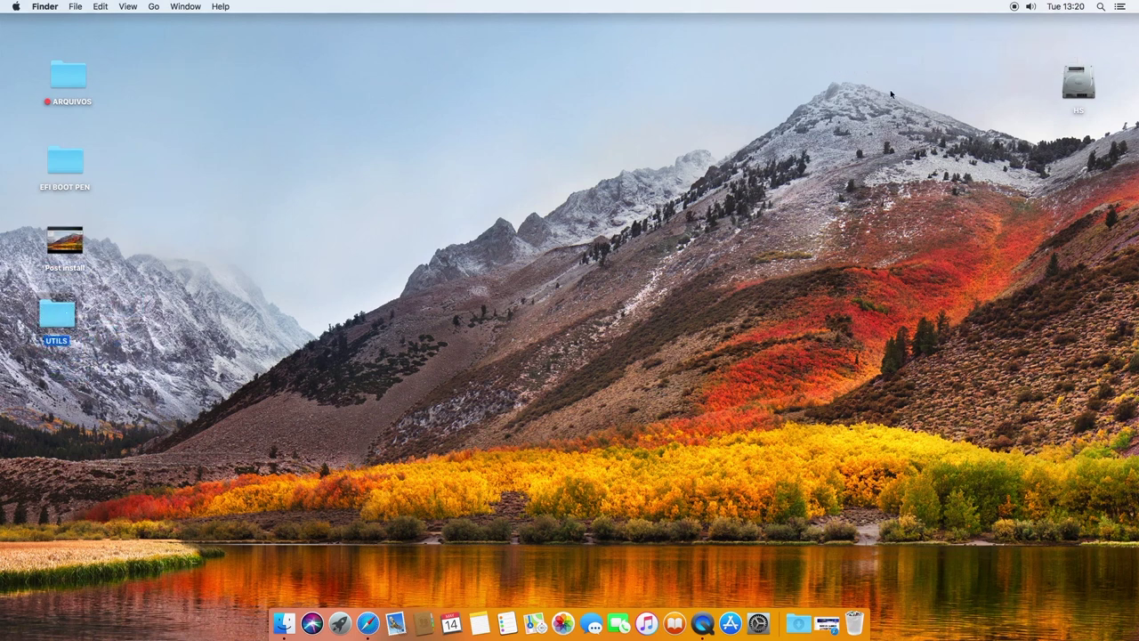
Step: Show the About This Mac overview and move its window toward the upper part of the desktop
{"action": "left_click", "coordinate": [15, 9]}
{"action": "key", "text": "Escape"}
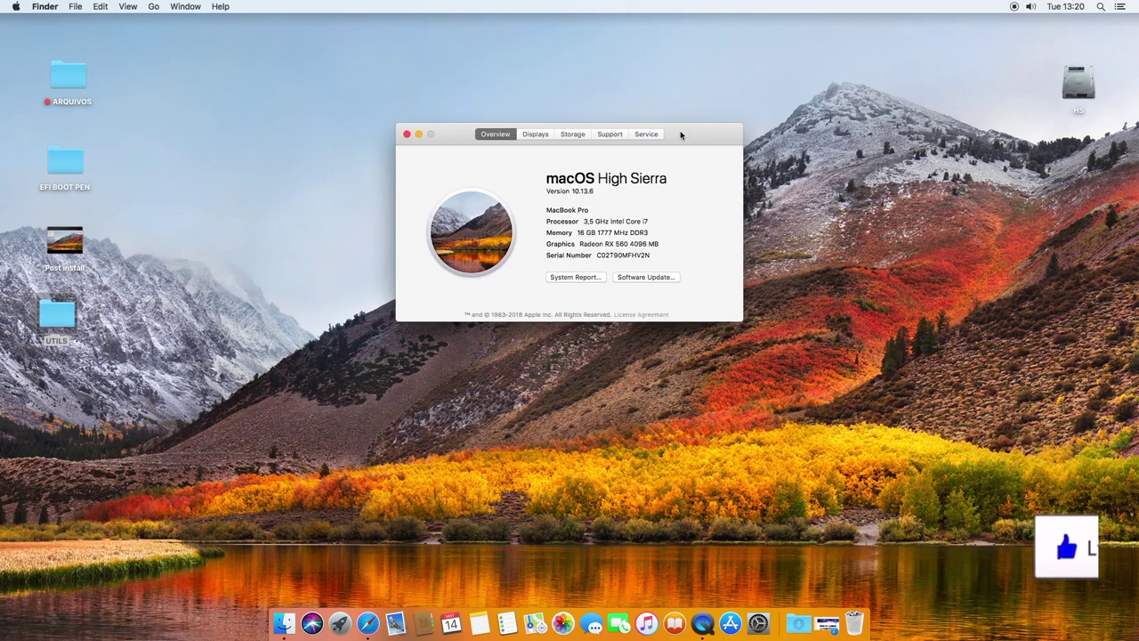
{"action": "left_click_drag", "start_coordinate": [682, 130], "coordinate": [493, 53]}
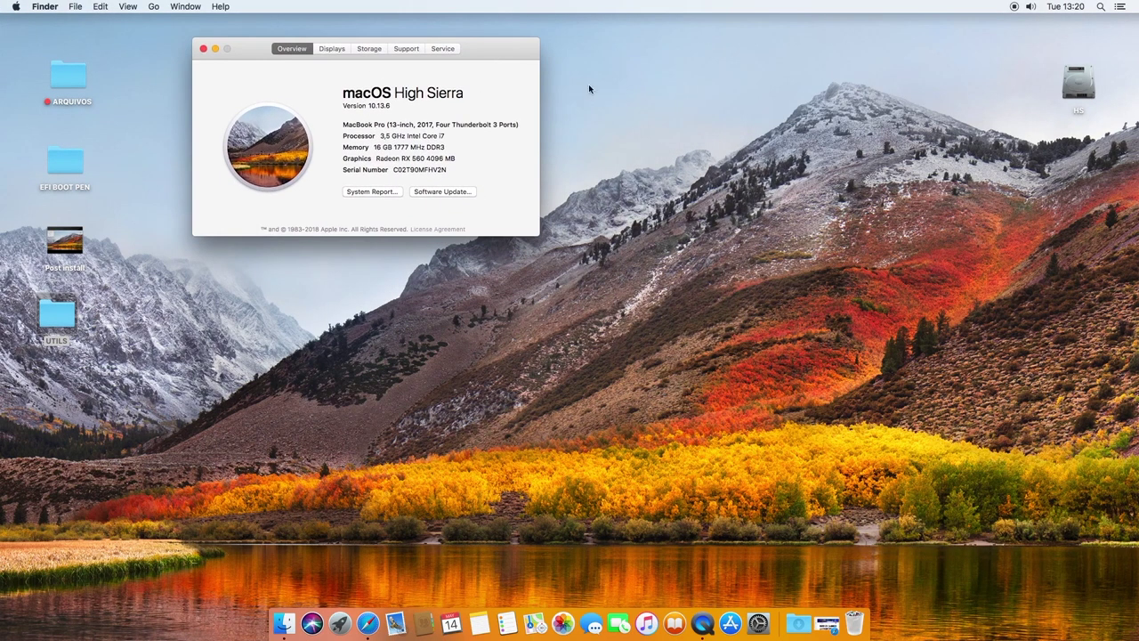